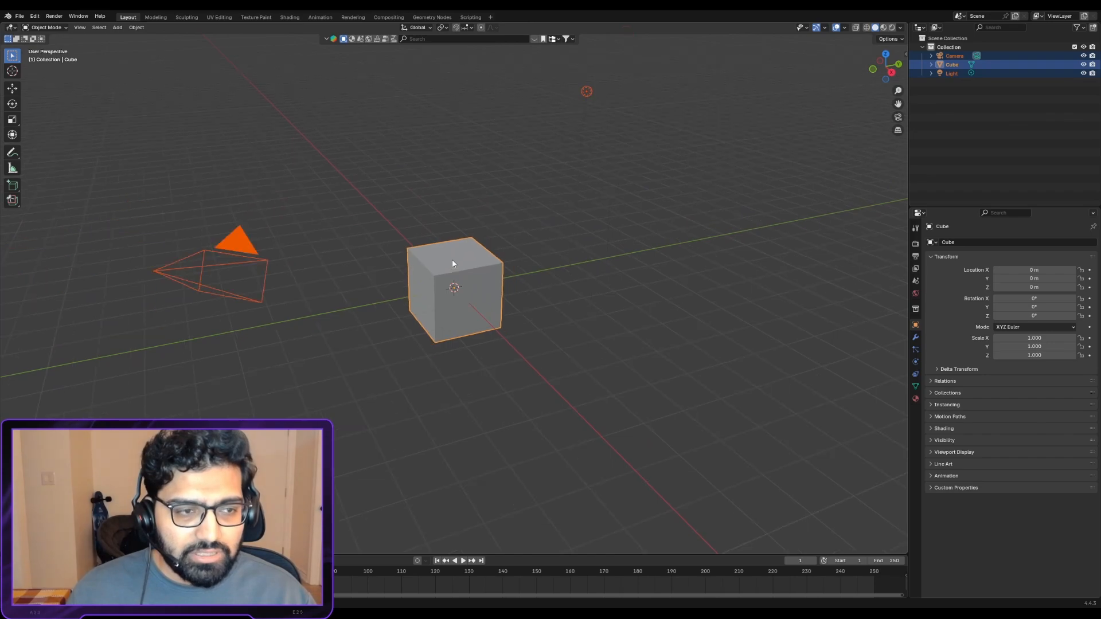
- Delete the default camera and light from the scene
click(240, 272)
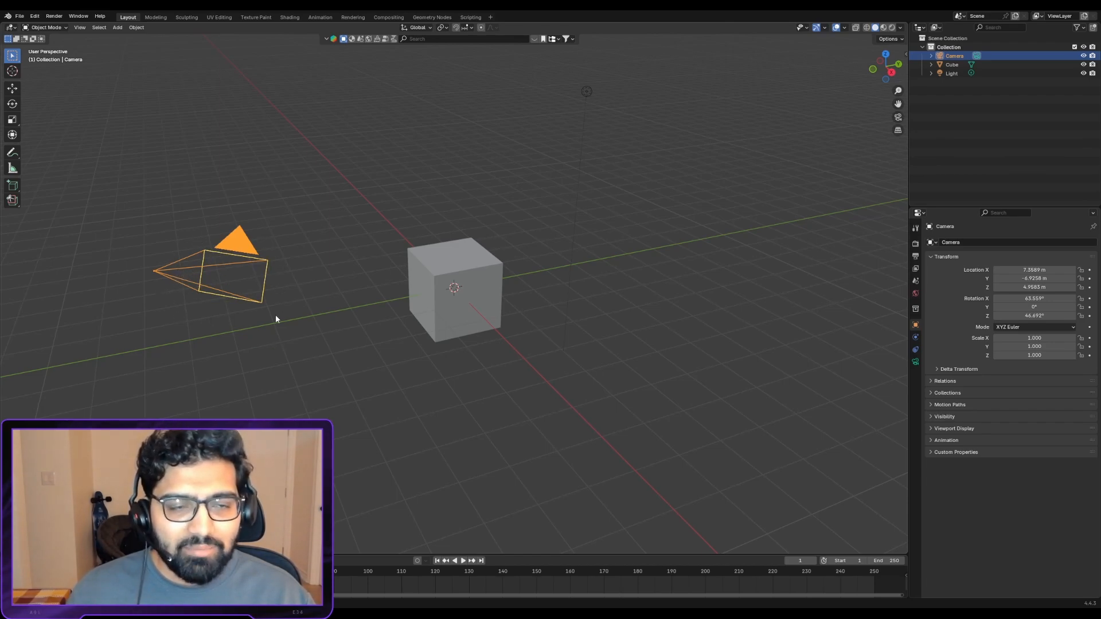
click(583, 91)
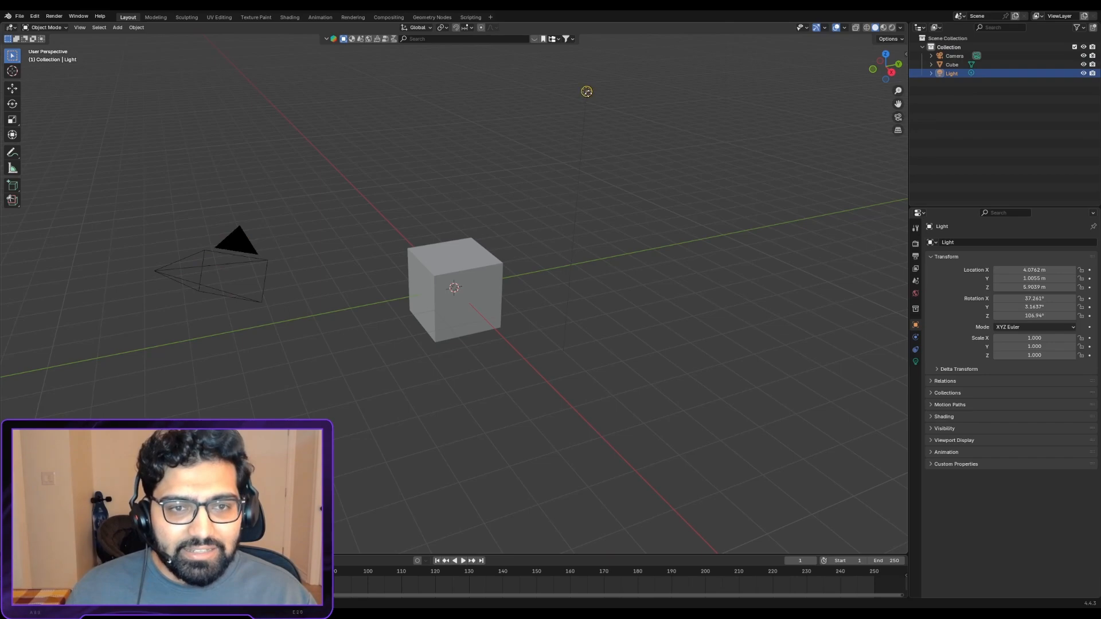
scroll(602, 226, down, 2)
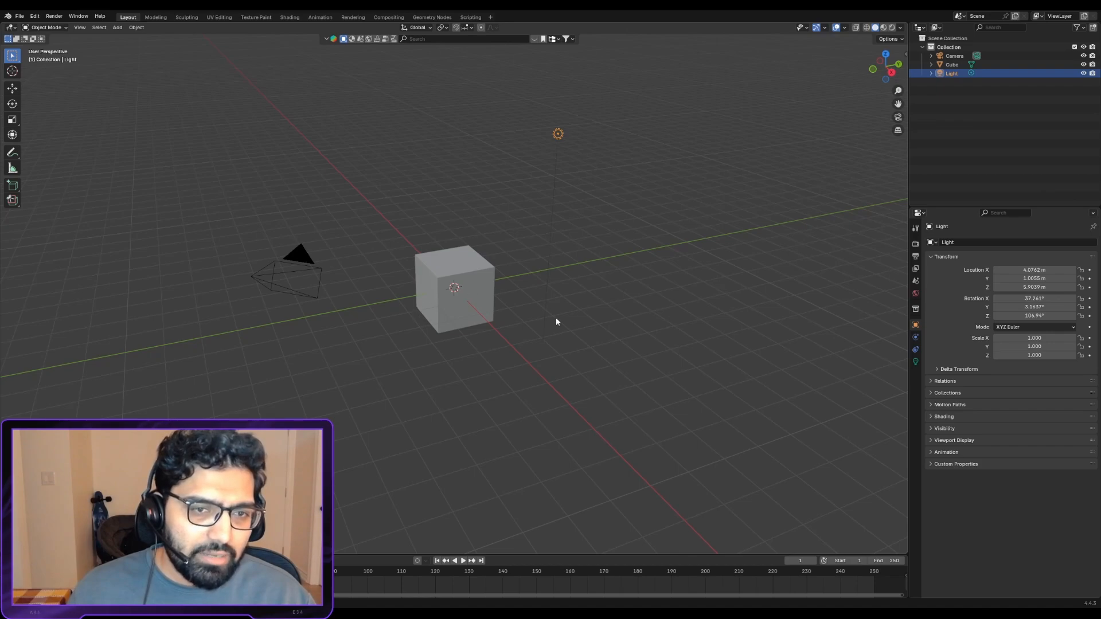
shift+click(281, 287)
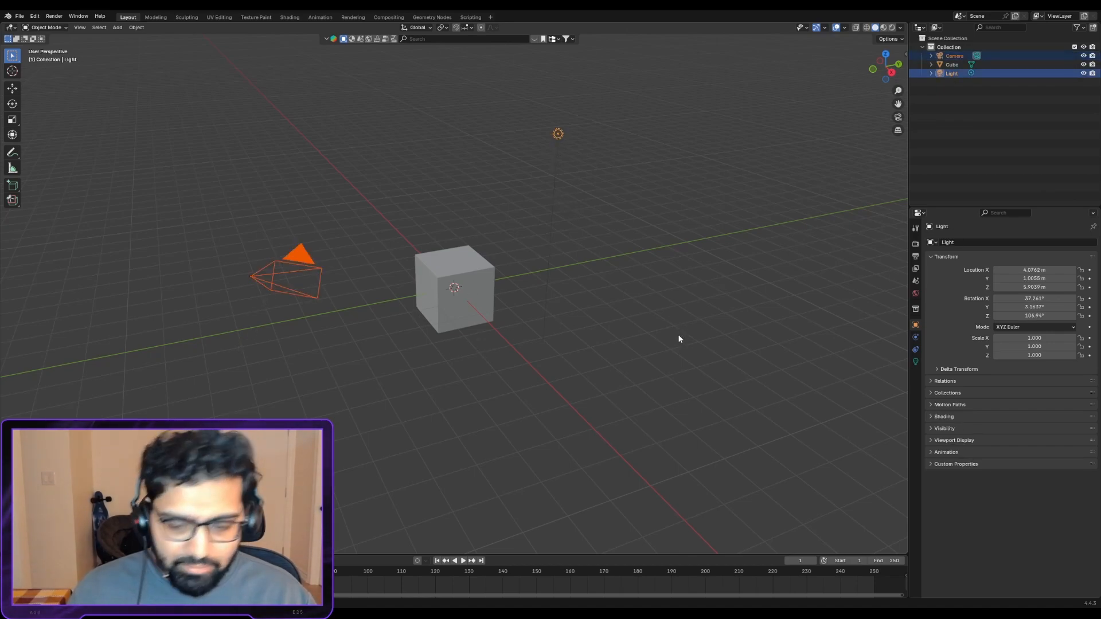
key(Delete)
- Delete the default cube to leave the scene empty
scroll(494, 281, up, 3)
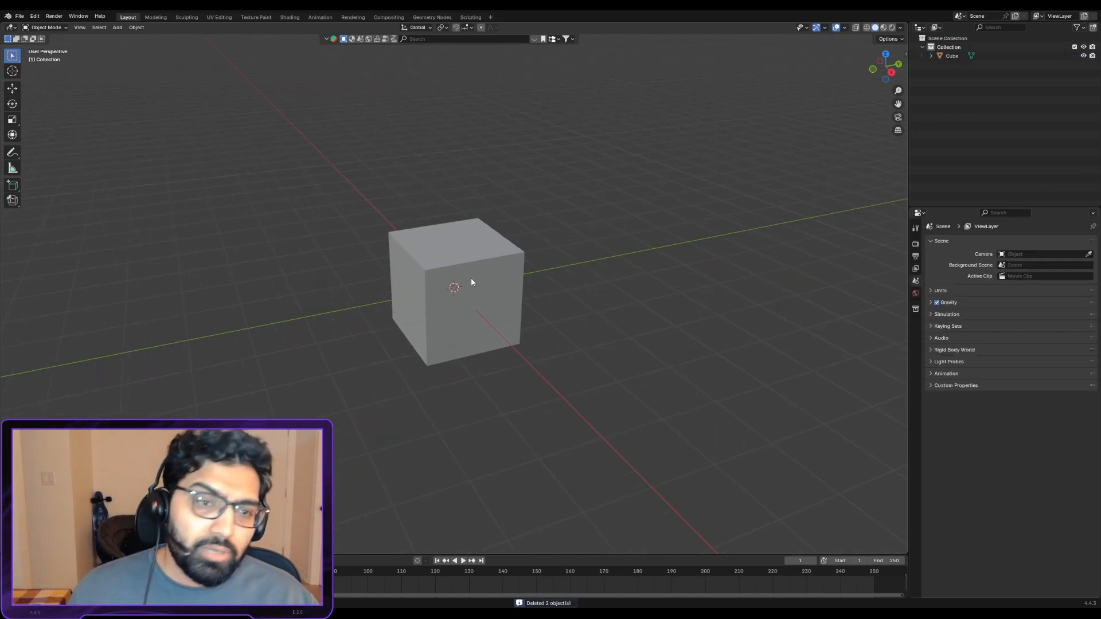
click(473, 281)
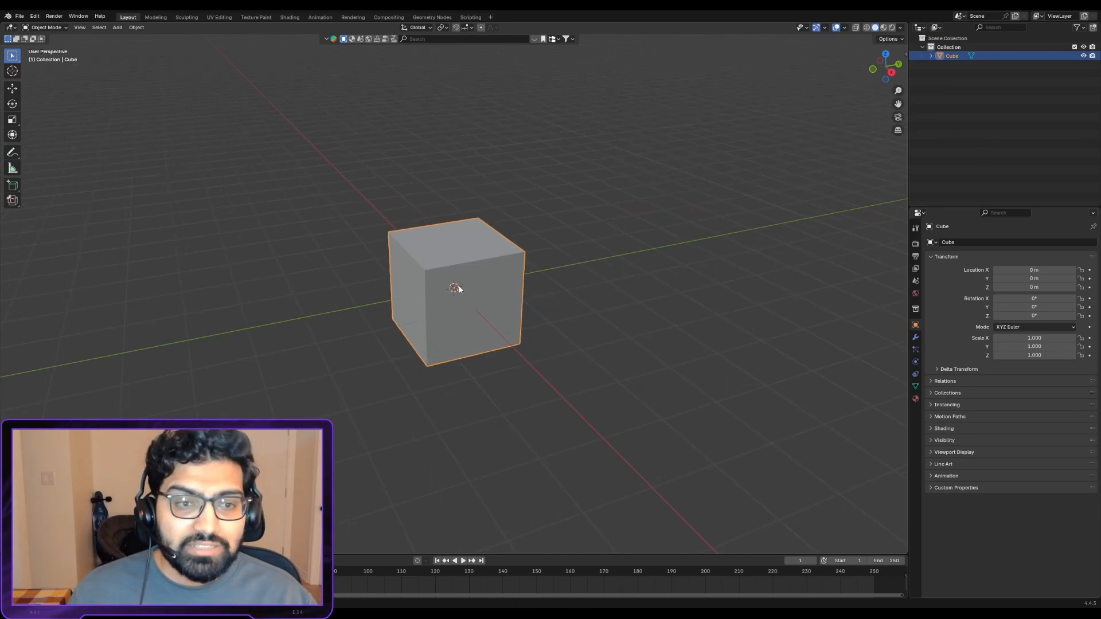
key(Delete)
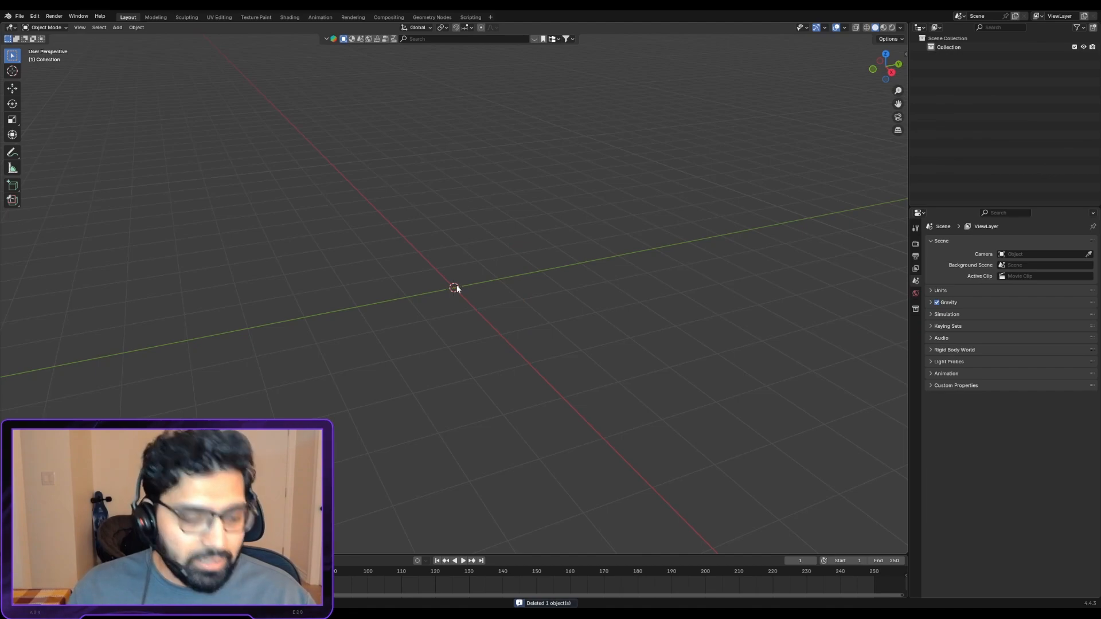
- Add a plane and a circle mesh at the world origin
key(shift+a)
click(485, 294)
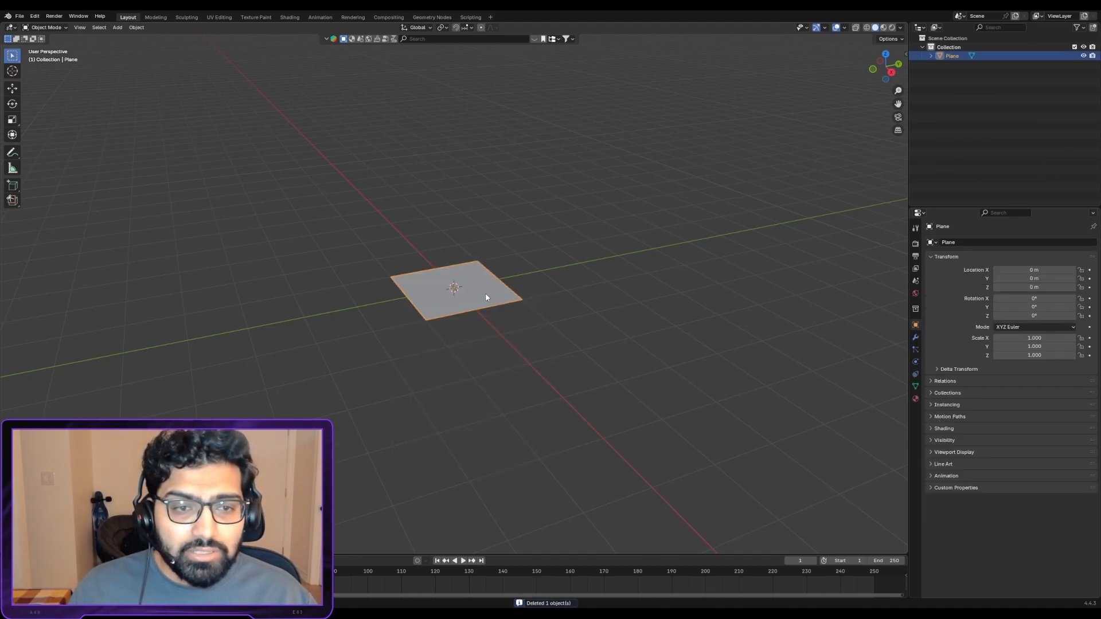
key(shift+a)
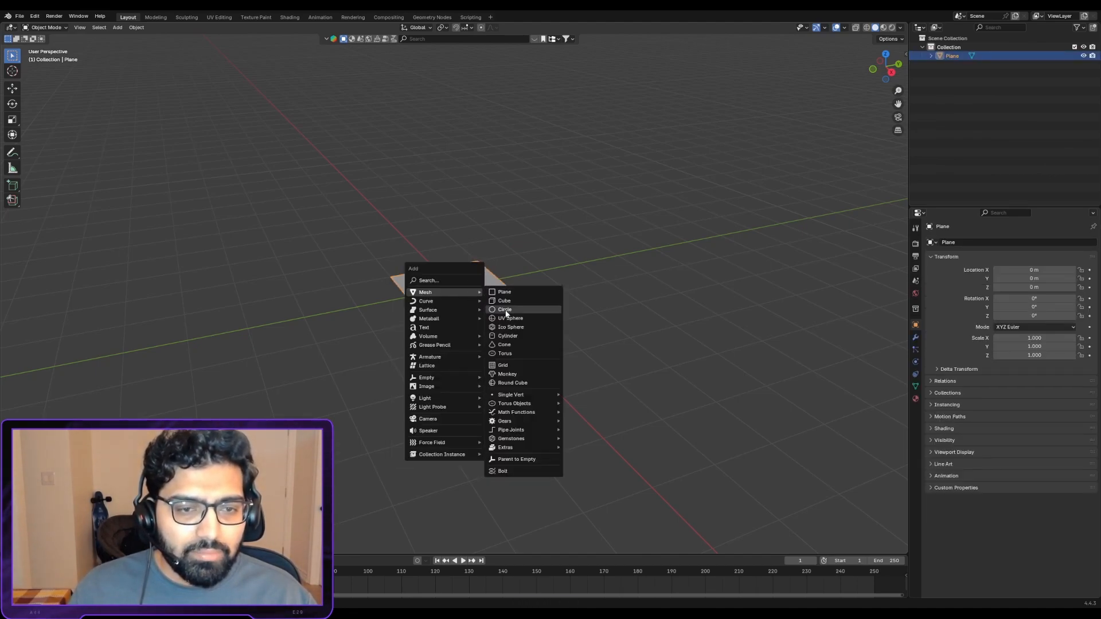
click(510, 314)
scroll(509, 318, up, 3)
- Add an ico sphere mesh at the world origin
key(shift+a)
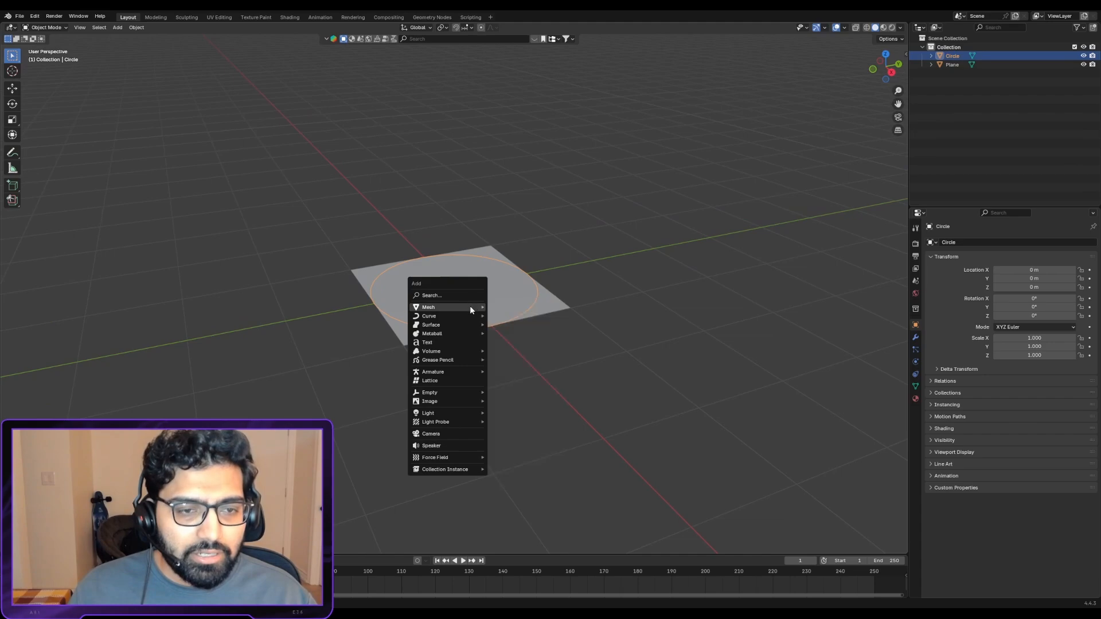
mouse_move(470, 305)
click(514, 341)
scroll(490, 310, up, 2)
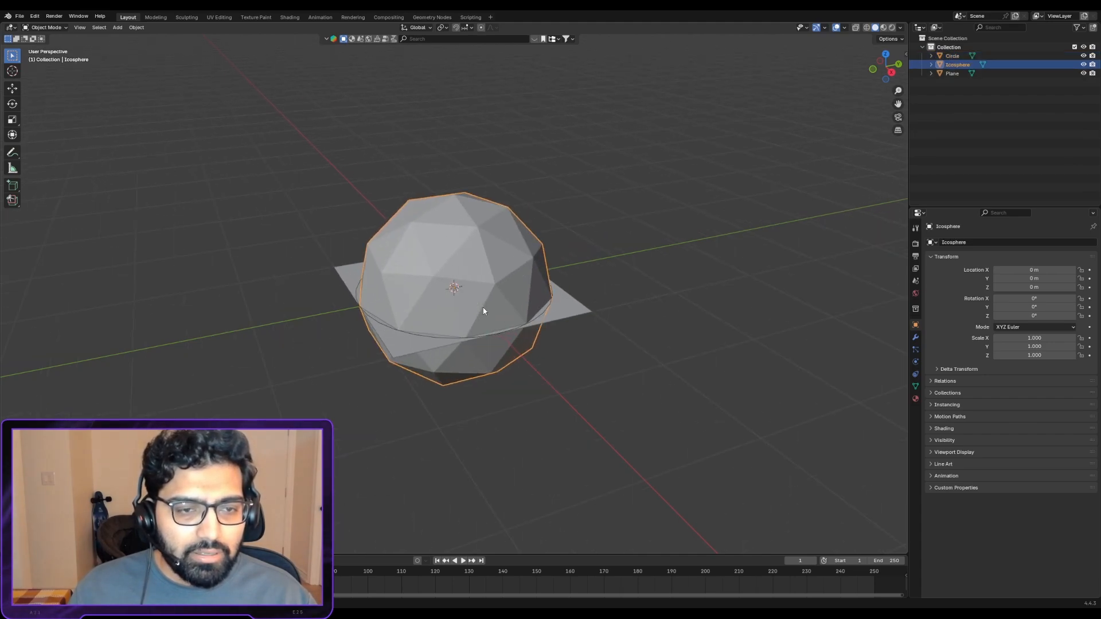
- Select all the meshes in the scene and delete them
mouse_move(484, 312)
middle_down()
mouse_move(480, 269)
mouse_move(472, 309)
middle_up()
scroll(472, 309, down, 2)
scroll(473, 305, up, 2)
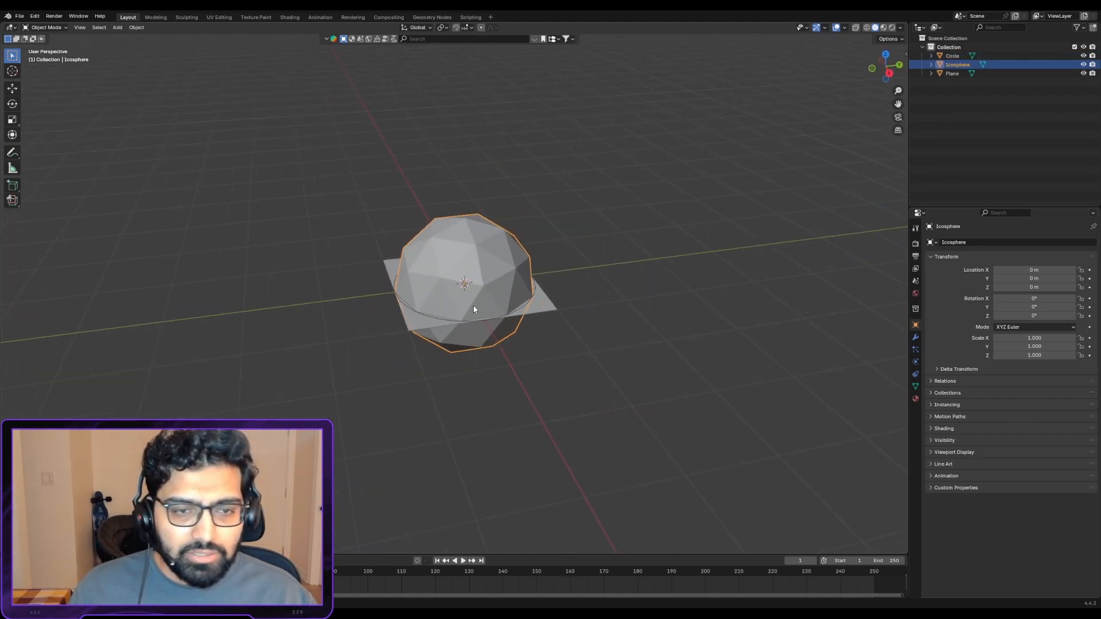
key(a)
key(Delete)
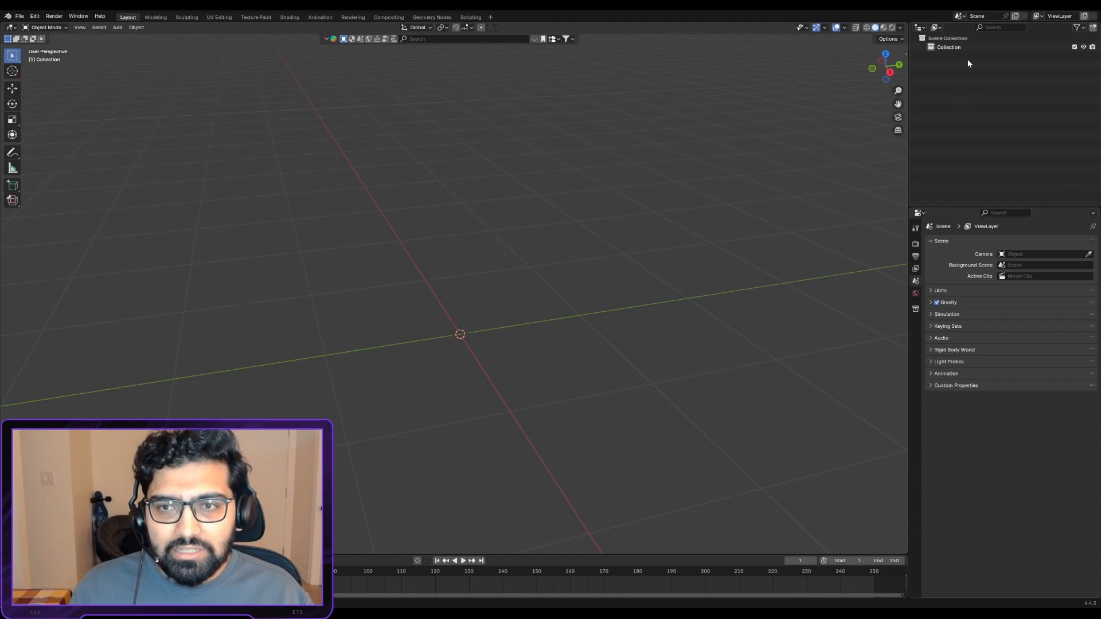
- Add a new plane mesh at the world origin
key(shift+a)
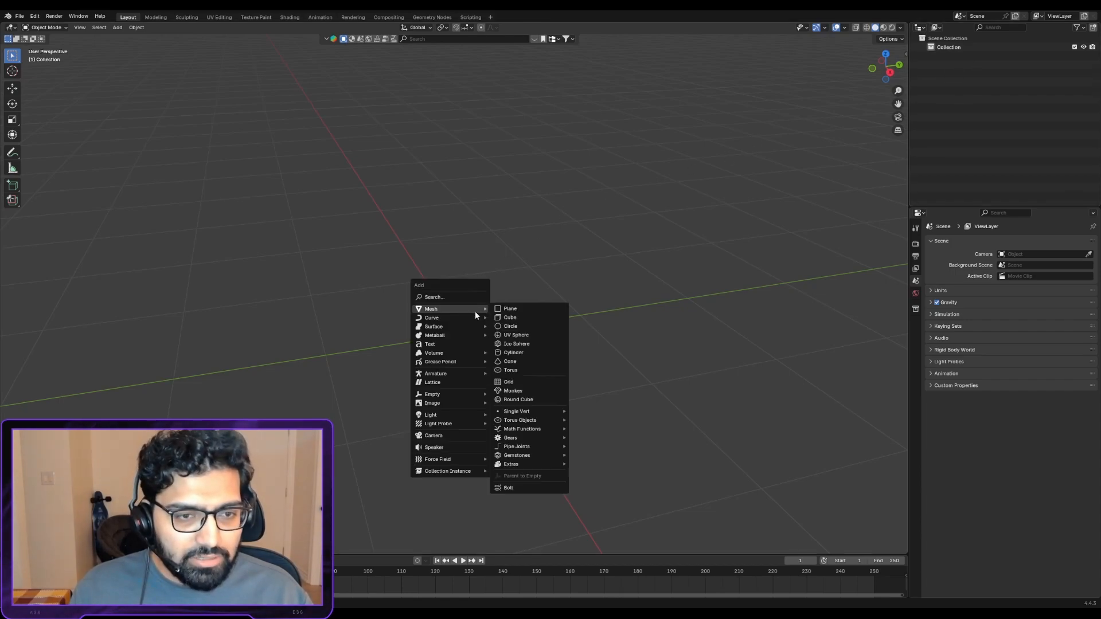
click(502, 313)
middle_drag(495, 347, 511, 322)
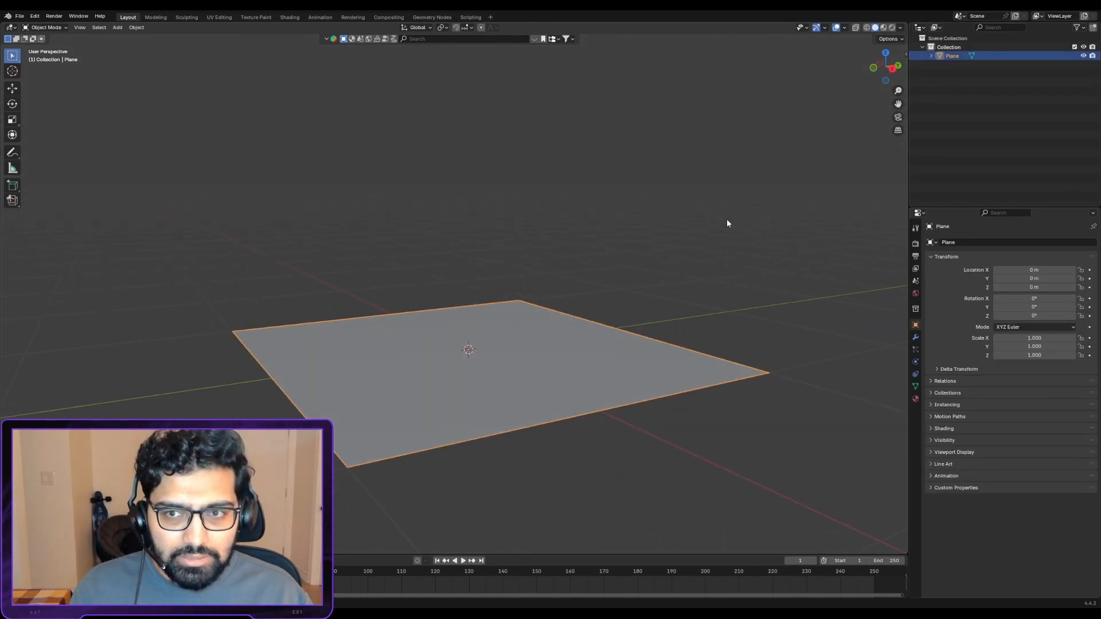
middle_drag(499, 395, 468, 389)
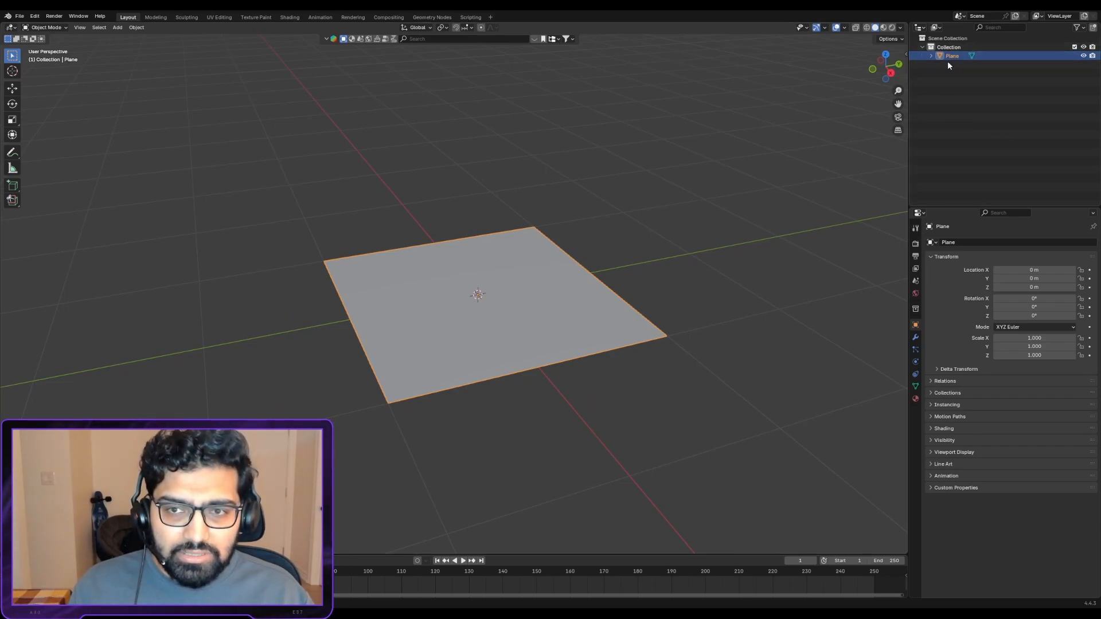
- Add a cube and a UV sphere mesh to the same collection as the plane
key(shift+a)
mouse_move(425, 279)
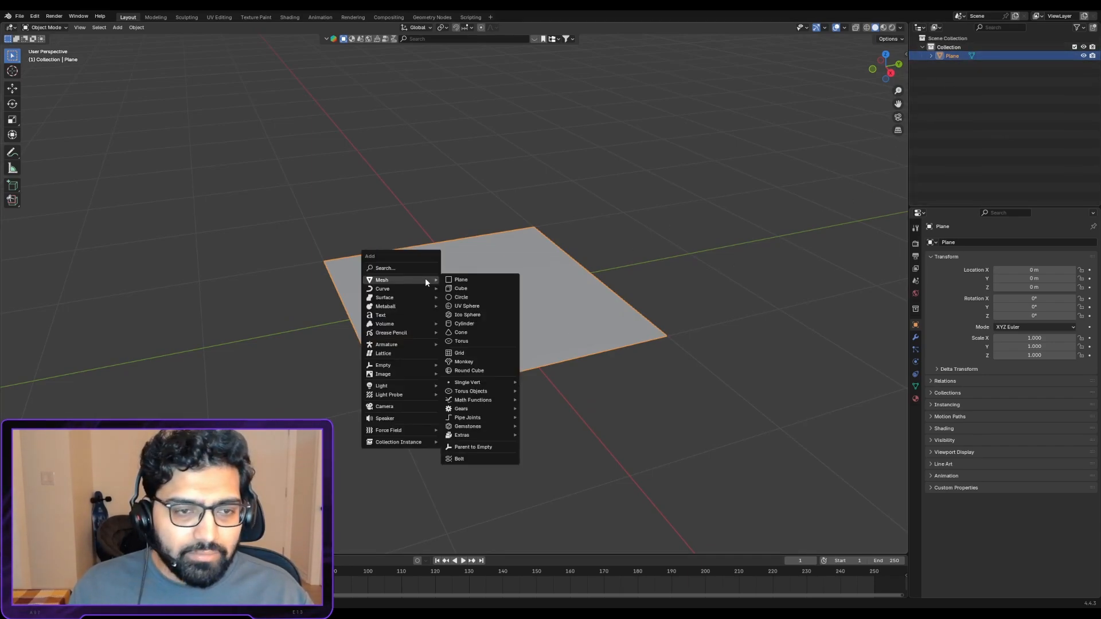
click(469, 289)
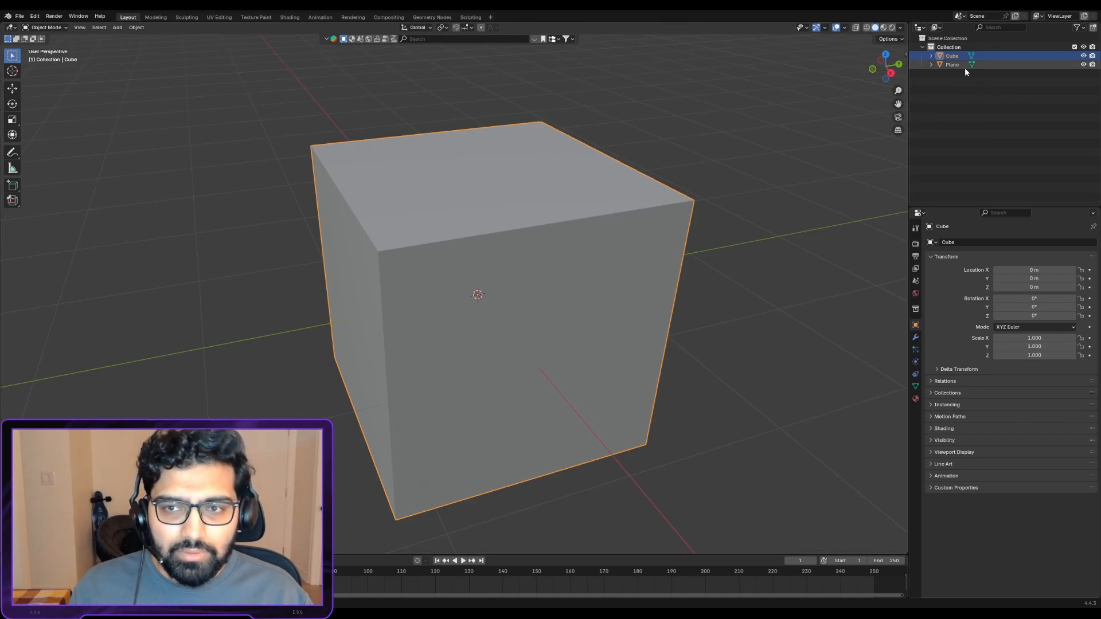
key(shift+a)
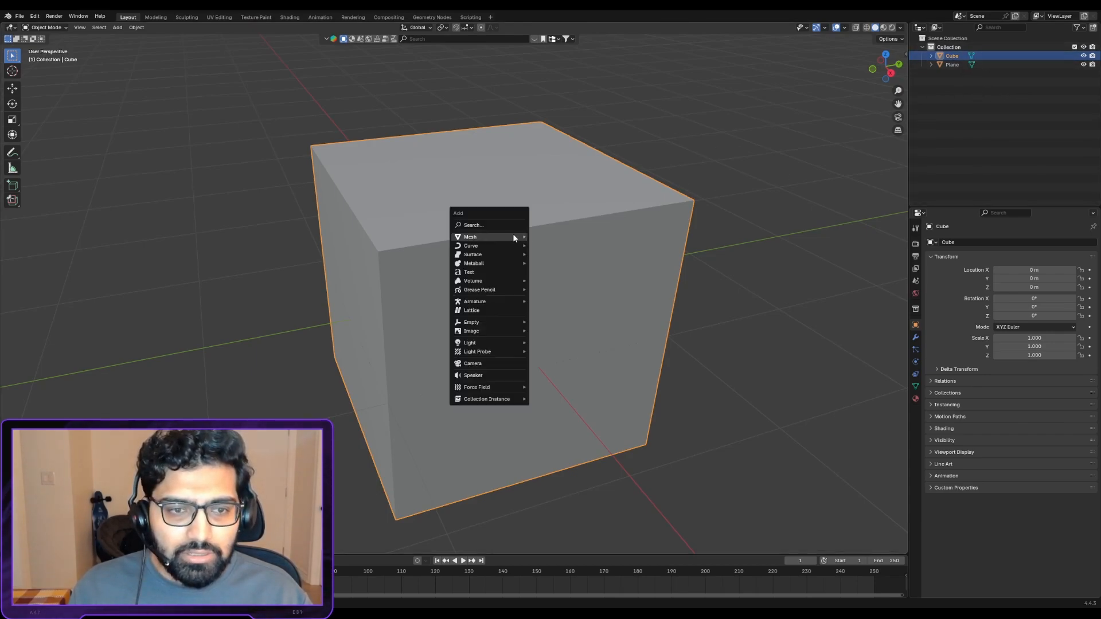
mouse_move(513, 235)
click(571, 265)
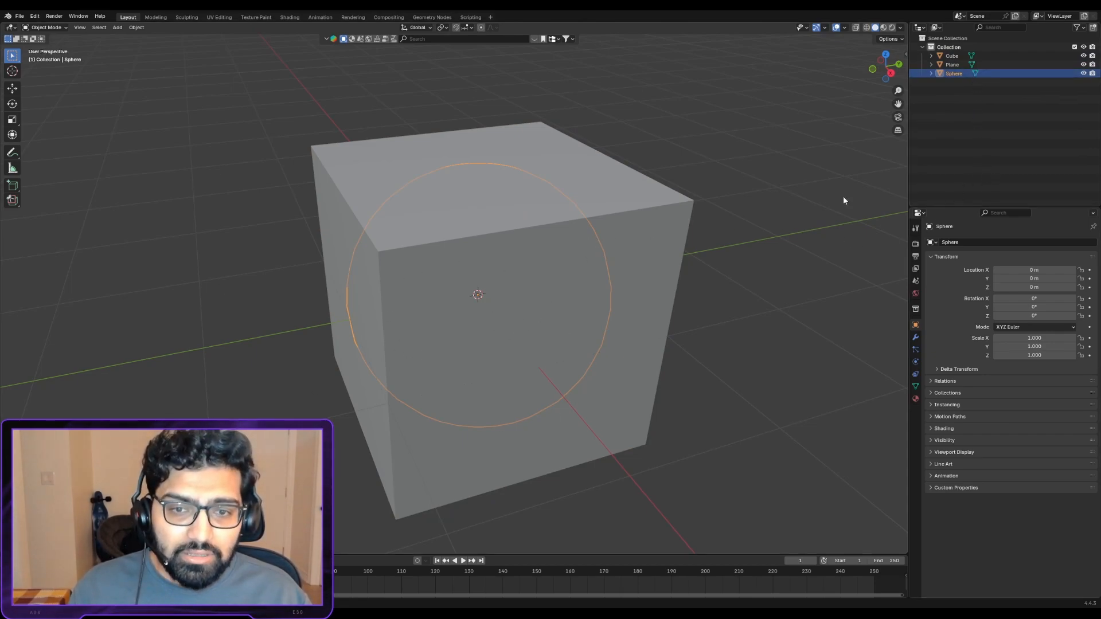
- Move the UV sphere into a new collection named Collection 2
click(923, 47)
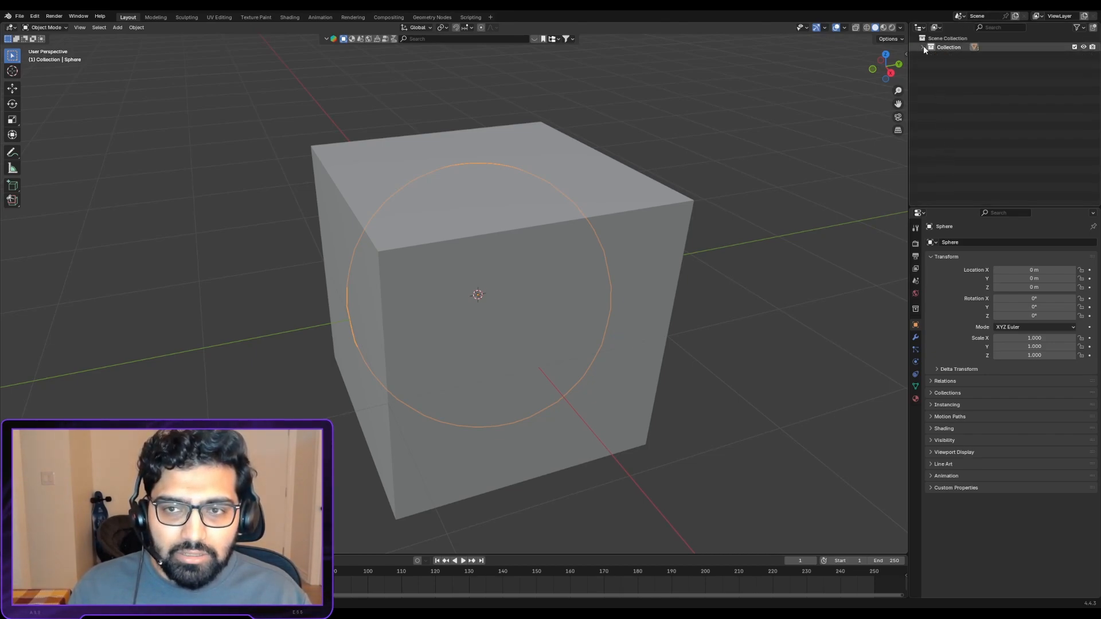
key(m)
click(969, 91)
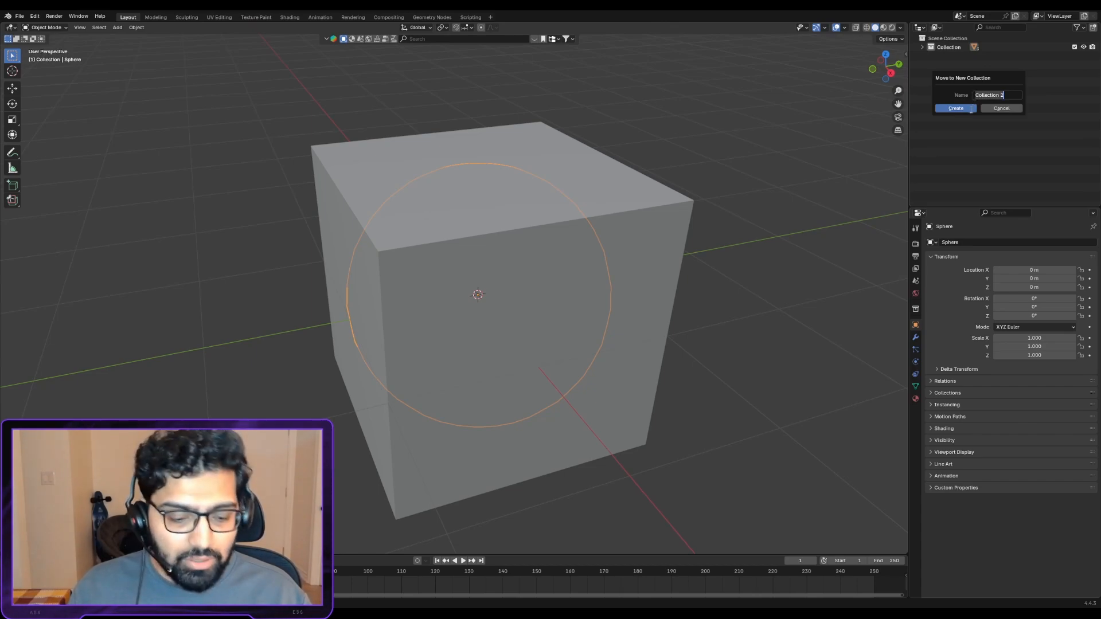
click(956, 108)
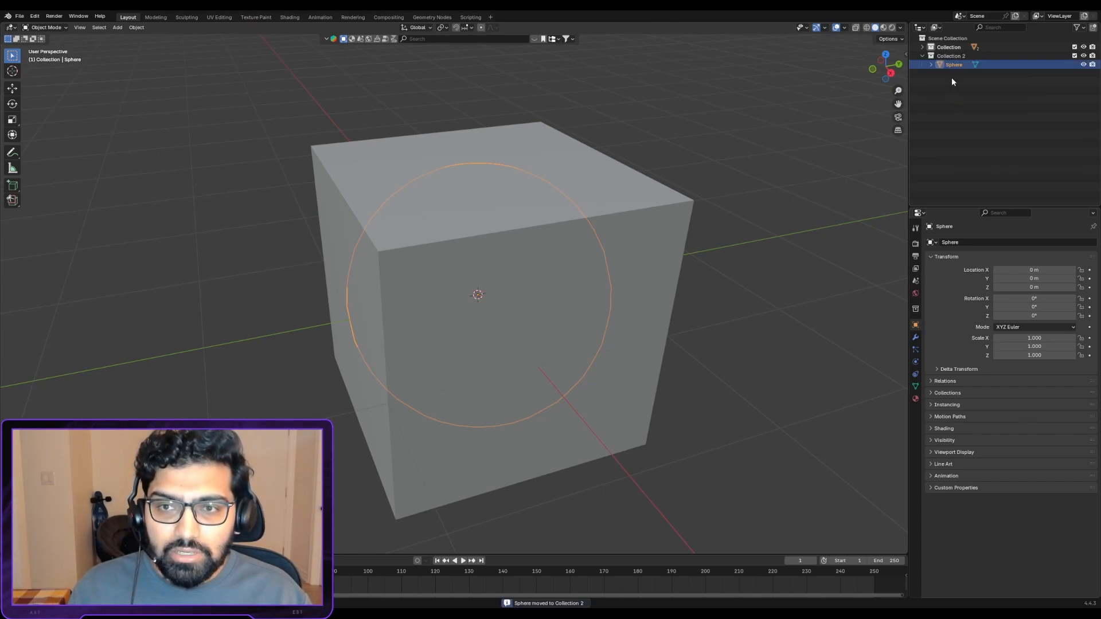
- Move the plane out of Collection into the top-level Scene Collection and collapse both collections
click(946, 56)
click(947, 48)
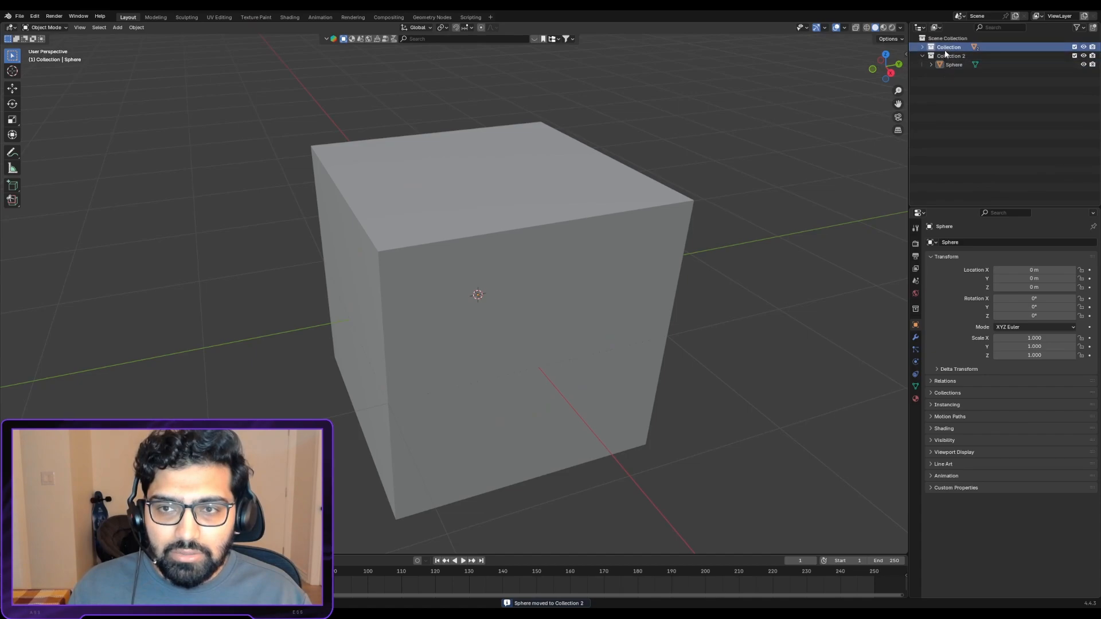
click(921, 47)
drag(952, 64, 962, 87)
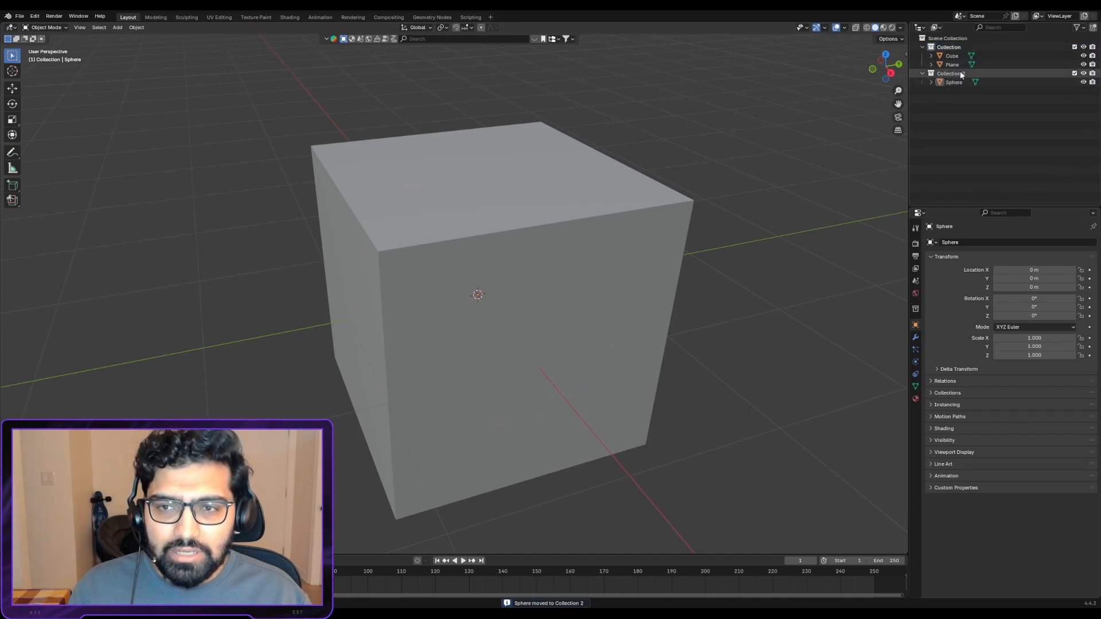
click(921, 47)
click(922, 55)
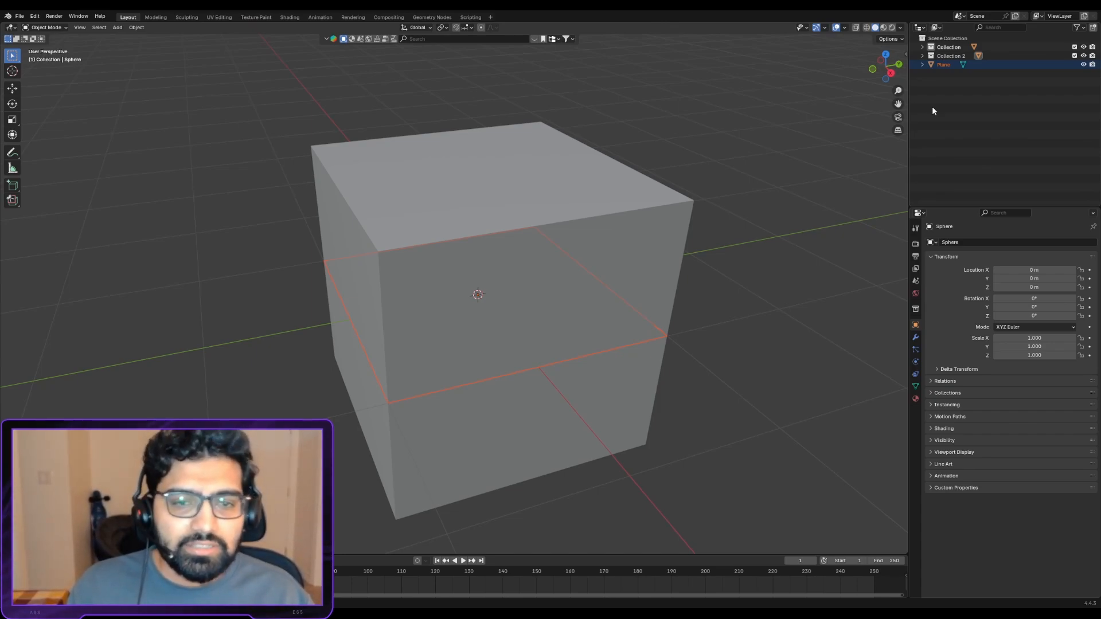
- Select the cube, plane and sphere together in the viewport and delete them
scroll(637, 305, down, 2)
drag(682, 452, 346, 119)
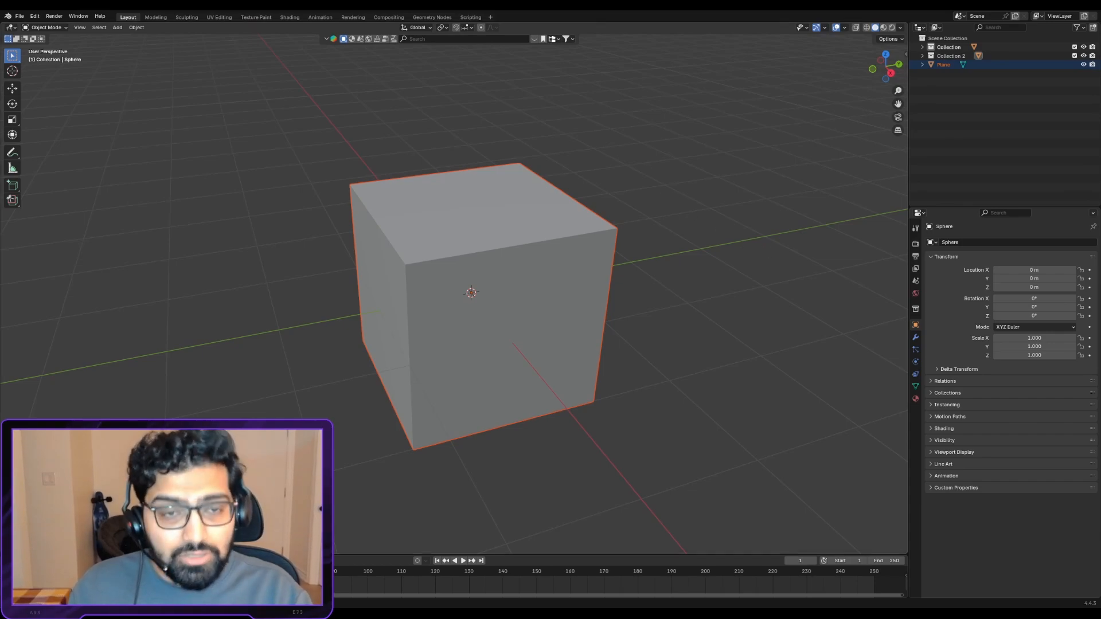
key(Delete)
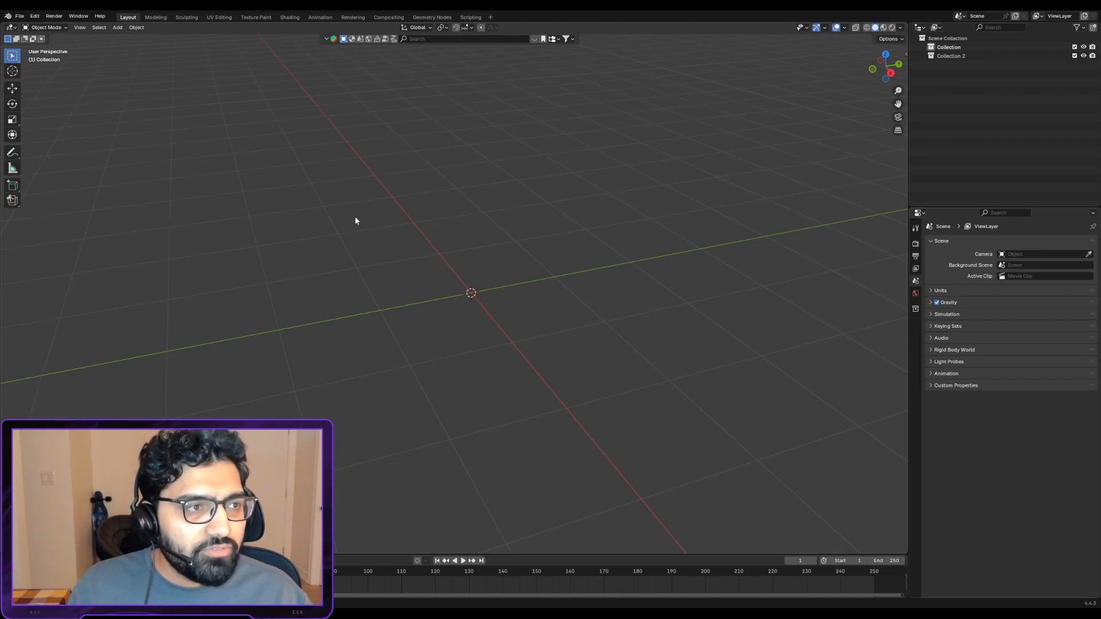
- Open the program's Preferences
click(20, 16)
mouse_move(37, 19)
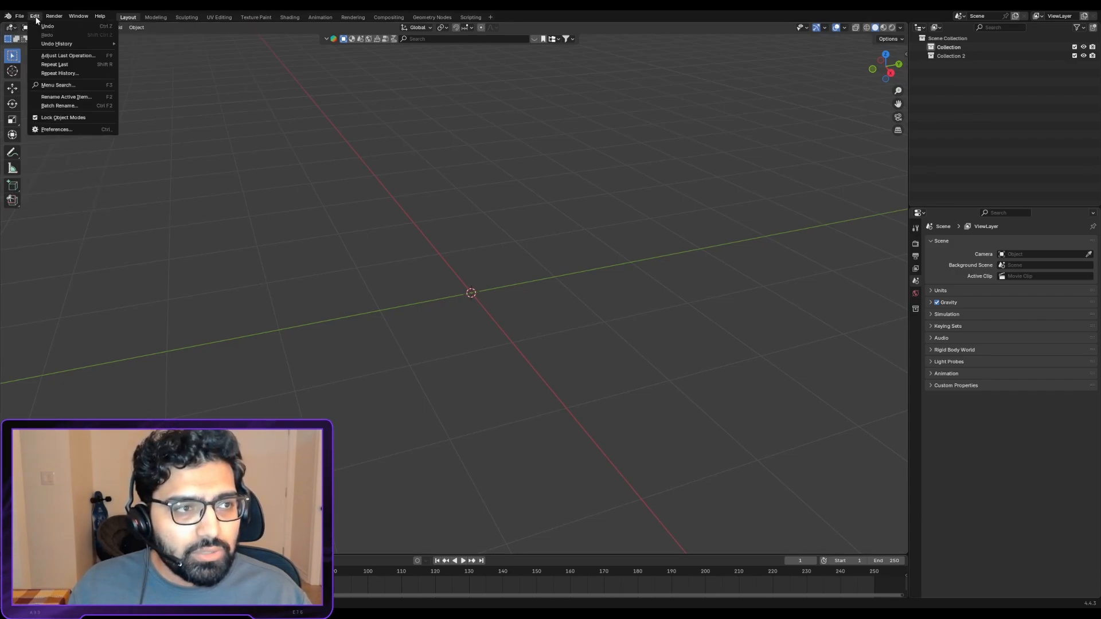
click(65, 130)
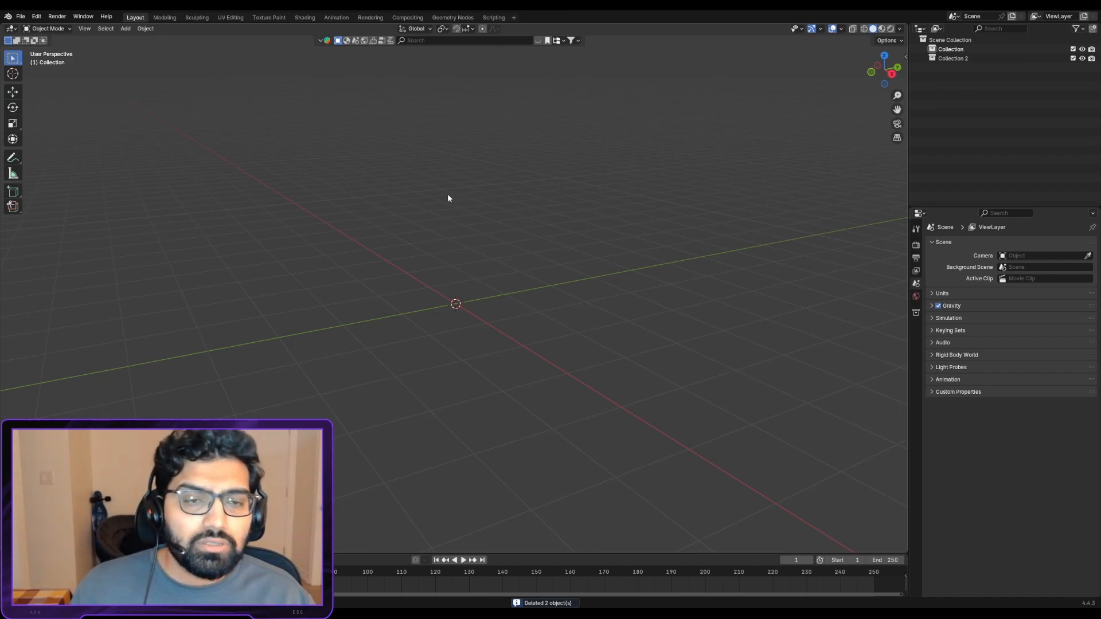
- Add a cube mesh at the world origin in the empty scene
key(shift+a)
mouse_move(454, 302)
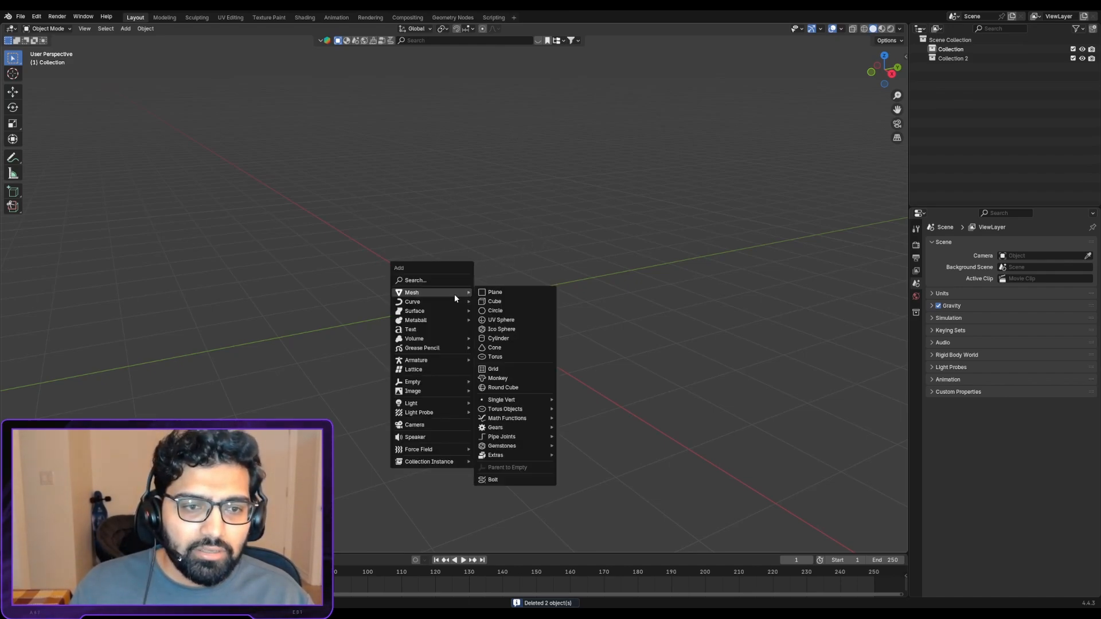
click(497, 303)
middle_drag(461, 340, 463, 218)
scroll(458, 367, up, 2)
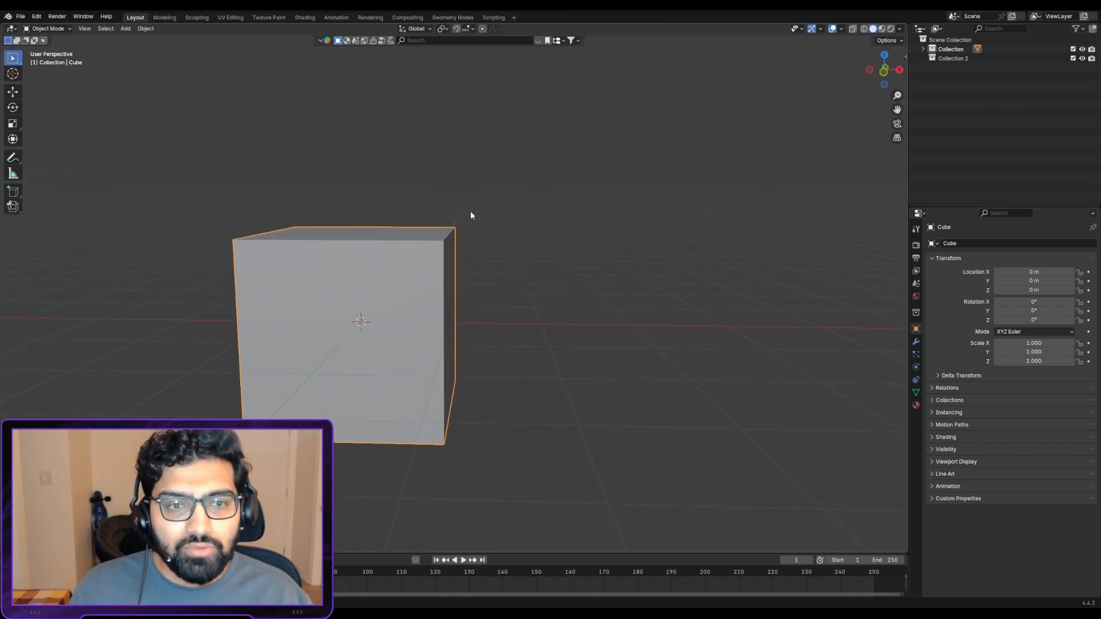
- View the cube from the front in orthographic projection, centred on it, and return to an angled perspective view
key(KP_1)
key(KP_Decimal)
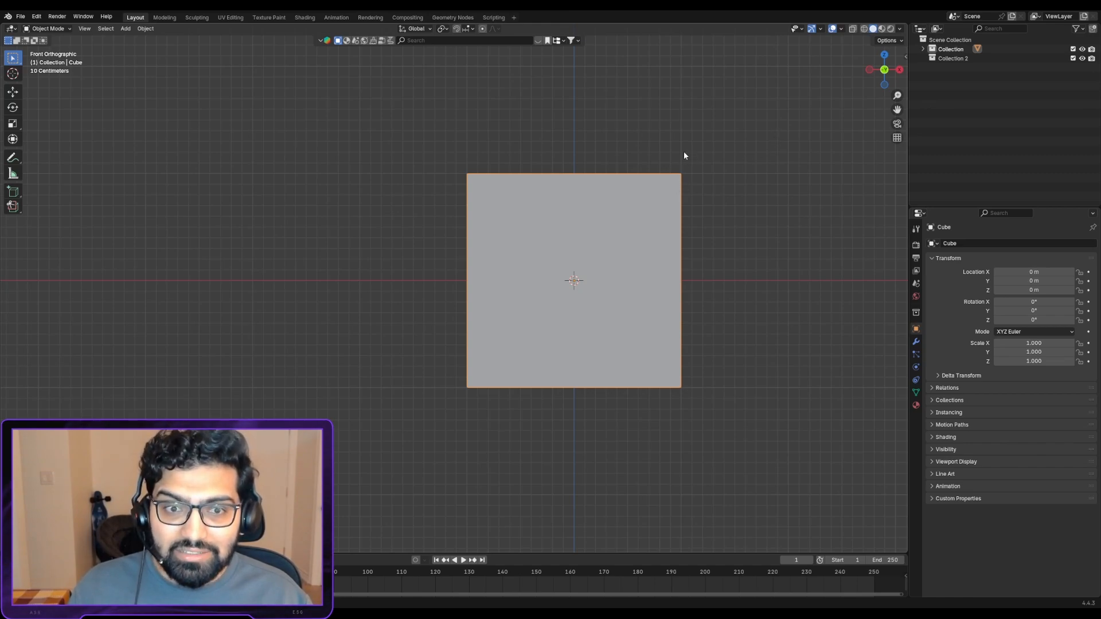
middle_drag(684, 154, 472, 246)
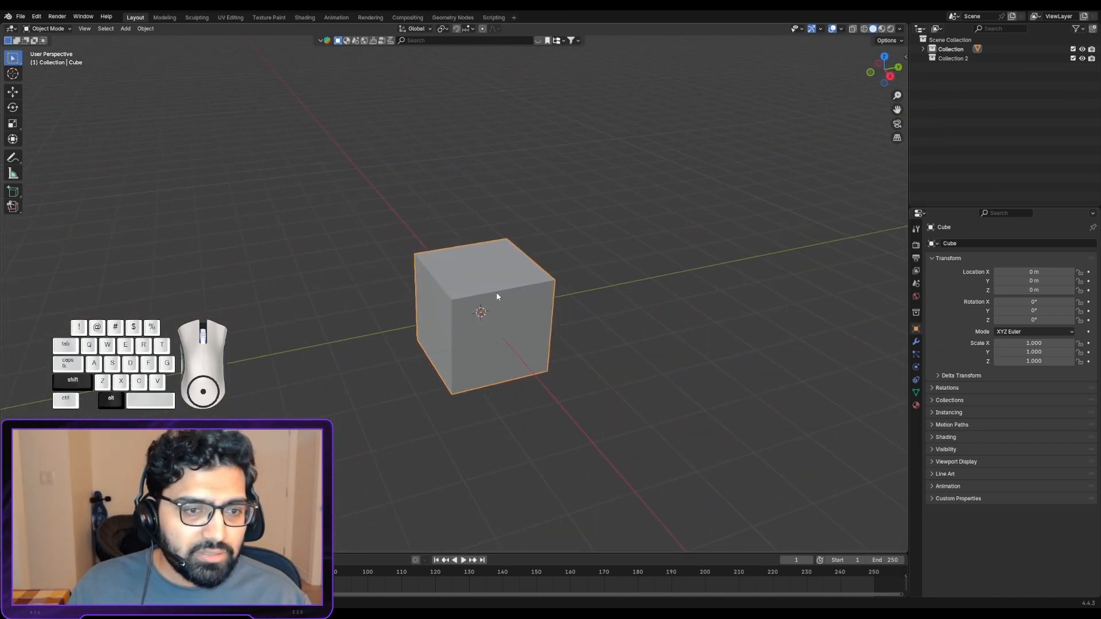
shift+middle_drag(496, 292, 502, 239)
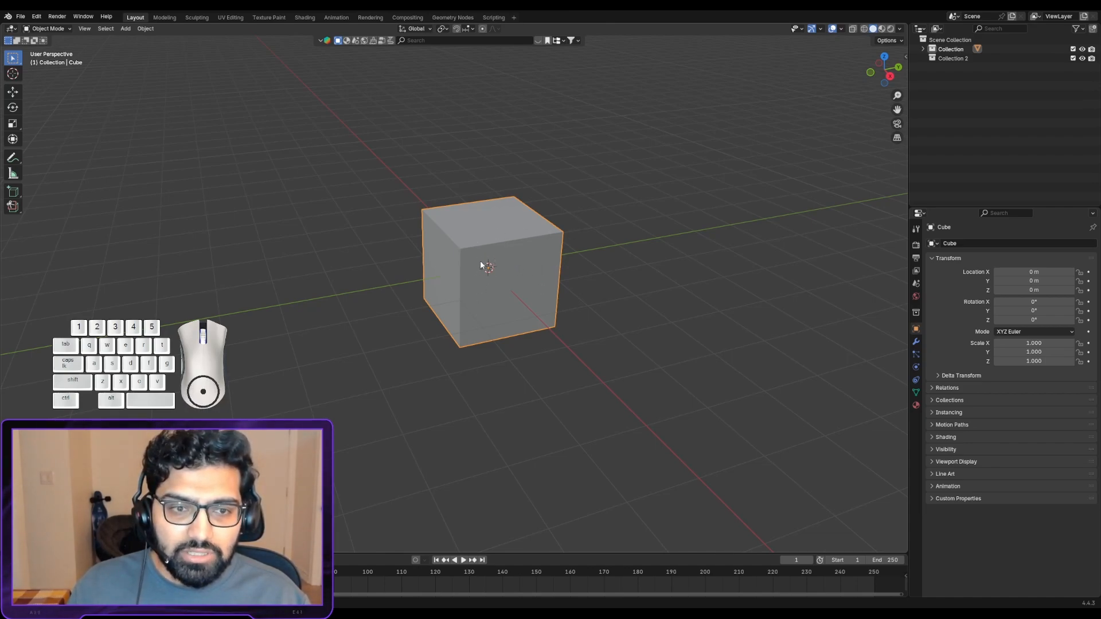
- Zoom in and out on the cube and orbit around it to inspect it from several angles
scroll(480, 263, up, 3)
scroll(482, 267, up, 2)
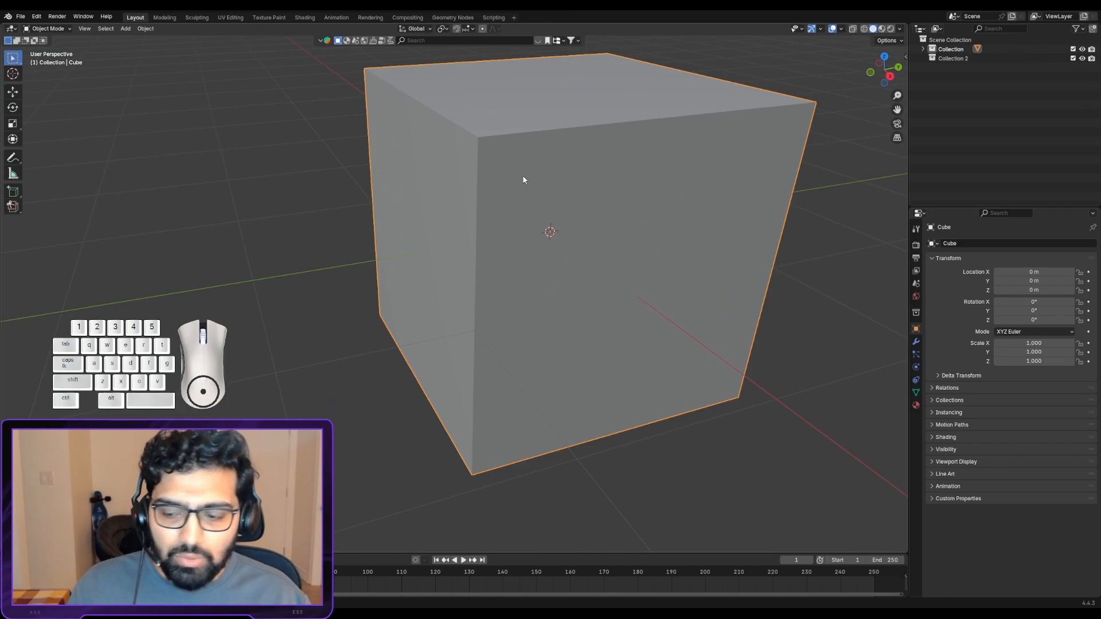
scroll(523, 180, up, 1)
scroll(541, 162, down, 6)
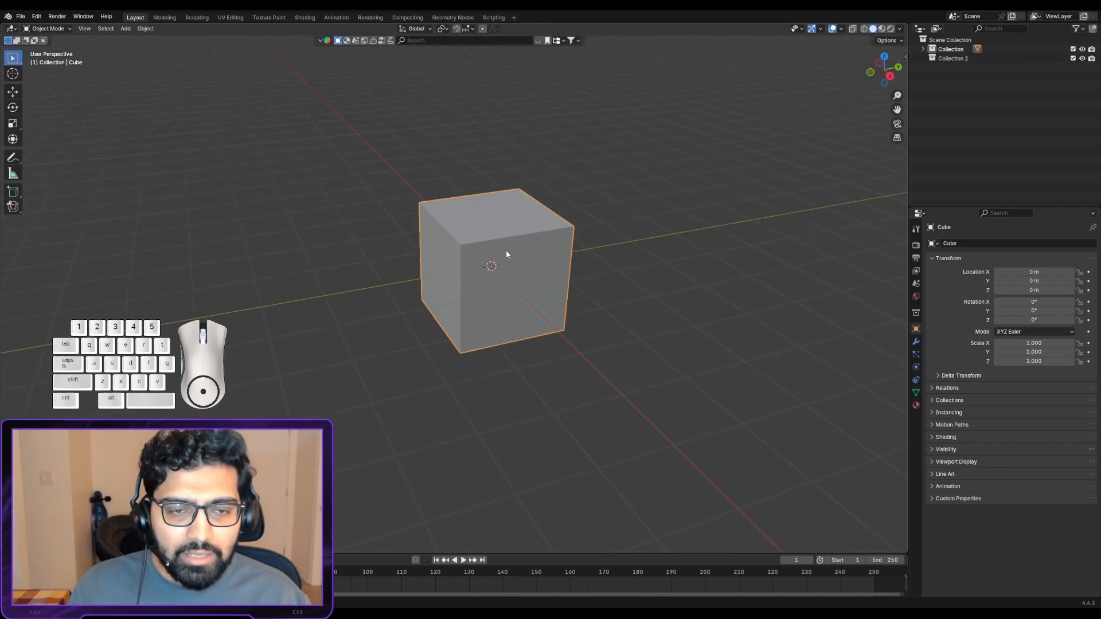
alt+shift+drag(492, 229, 455, 253)
middle_drag(455, 252, 489, 249)
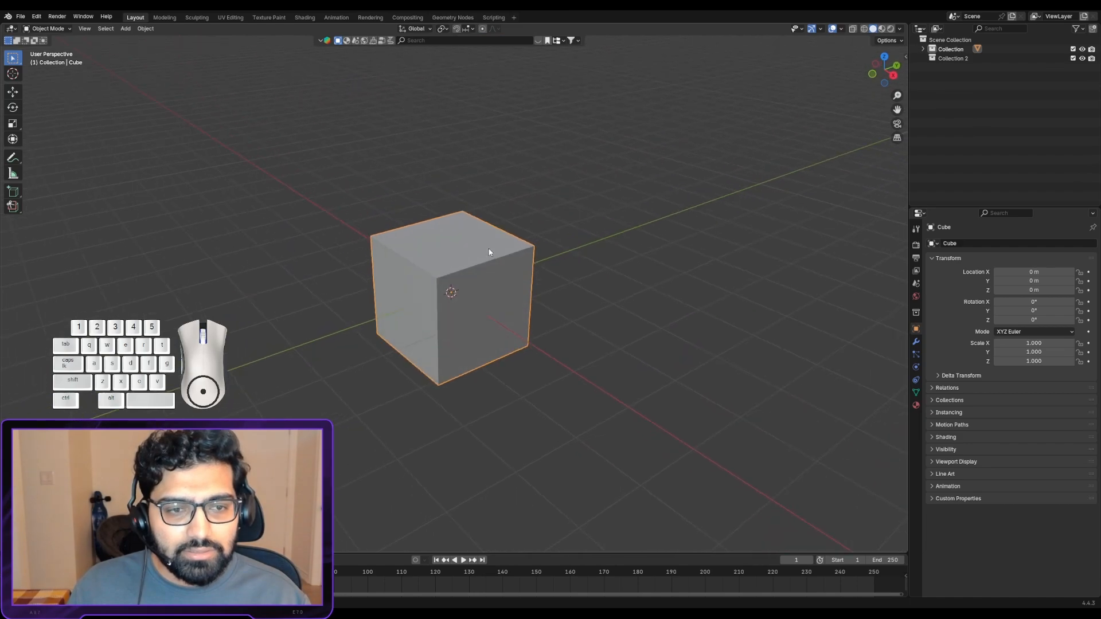
mouse_move(473, 265)
alt+shift+mouse_down()
mouse_move(453, 243)
mouse_move(487, 256)
alt+shift+mouse_up()
middle_drag(486, 255, 82, 242)
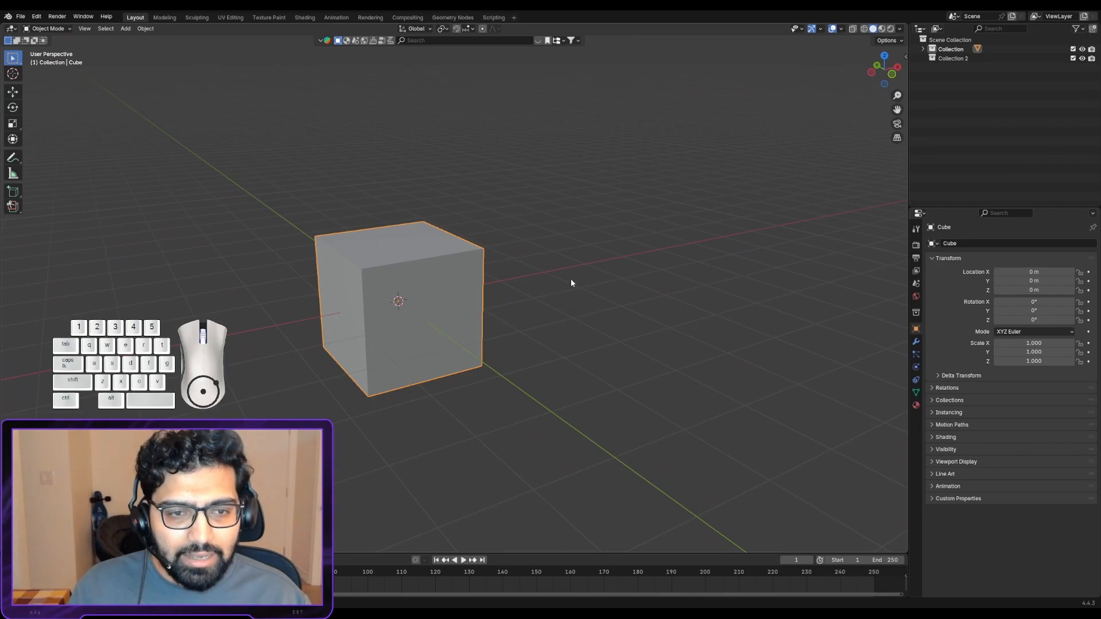
middle_drag(459, 261, 483, 316)
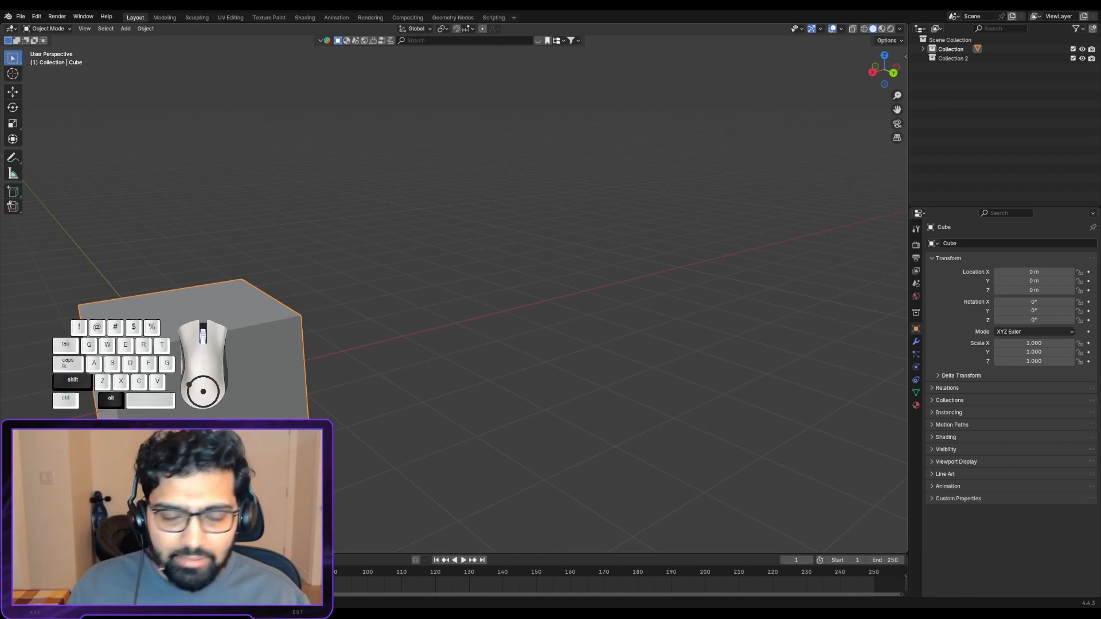
- Pan the view to shift the cube across the viewport, and orbit and zoom around it from different sides
alt+shift+drag(167, 384, 339, 327)
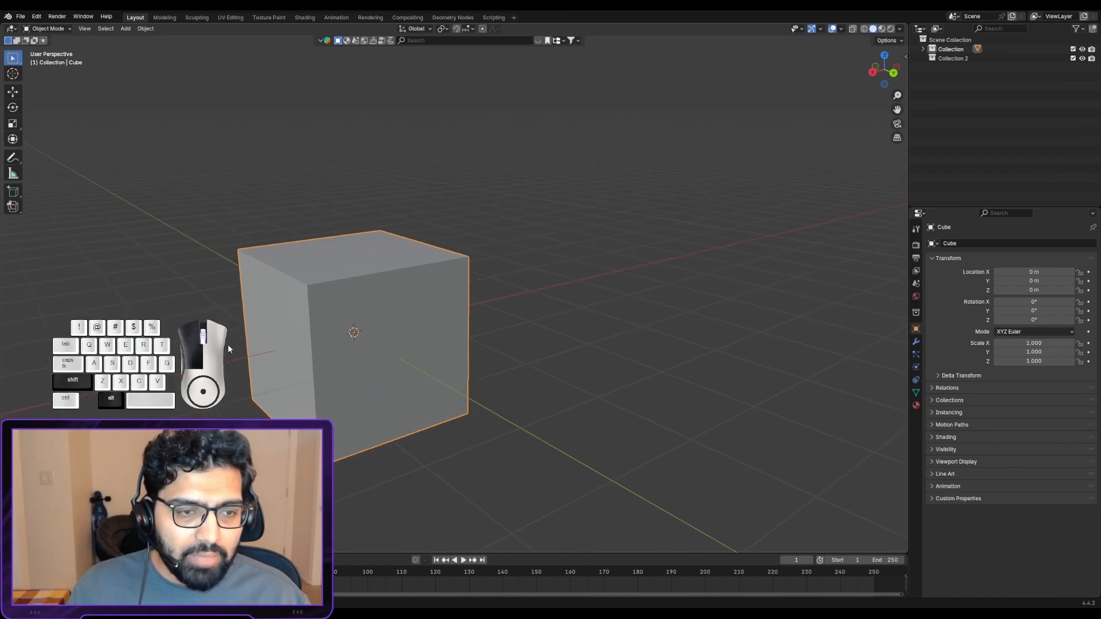
alt+shift+drag(228, 343, 502, 281)
alt+shift+drag(299, 312, 443, 337)
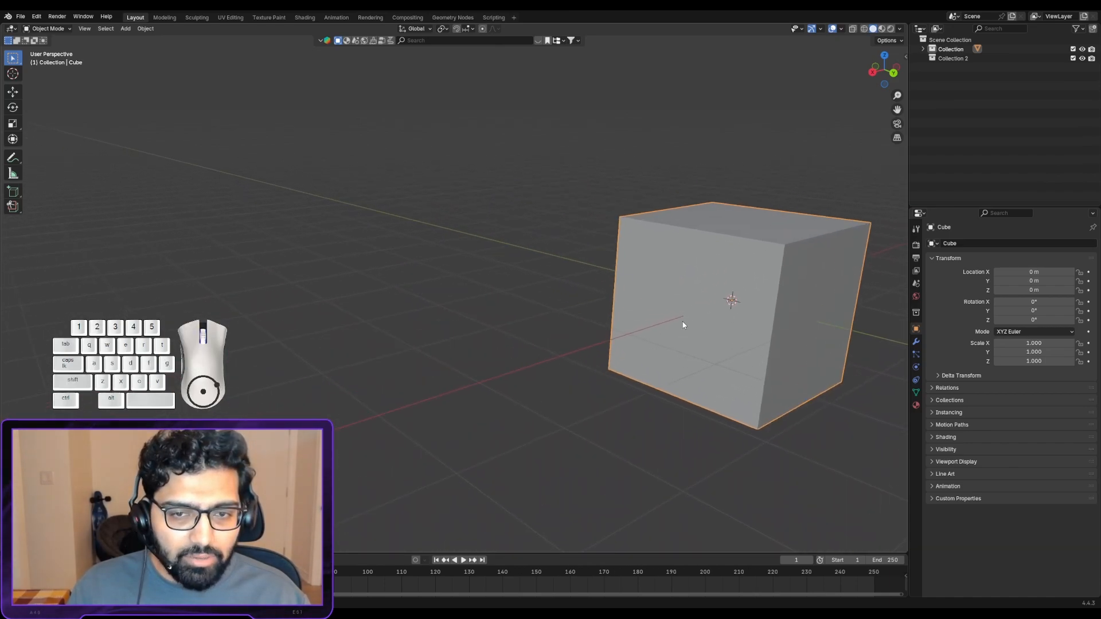
alt+shift+drag(716, 325, 540, 336)
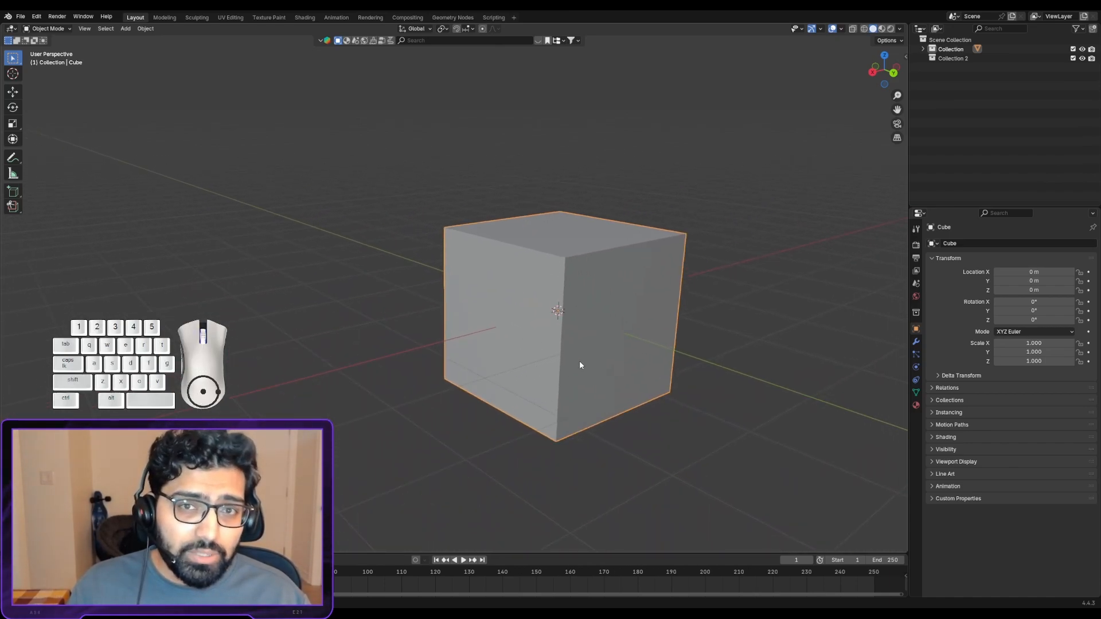
middle_drag(538, 264, 455, 201)
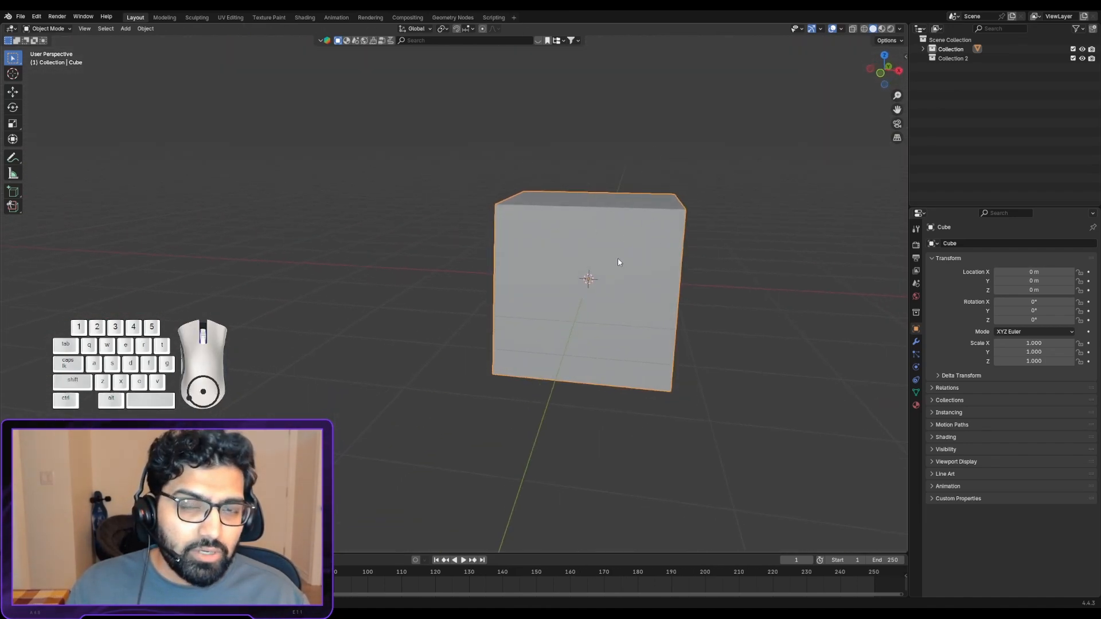
scroll(617, 262, down, 3)
scroll(591, 262, up, 2)
alt+shift+drag(621, 243, 509, 270)
middle_drag(509, 270, 467, 292)
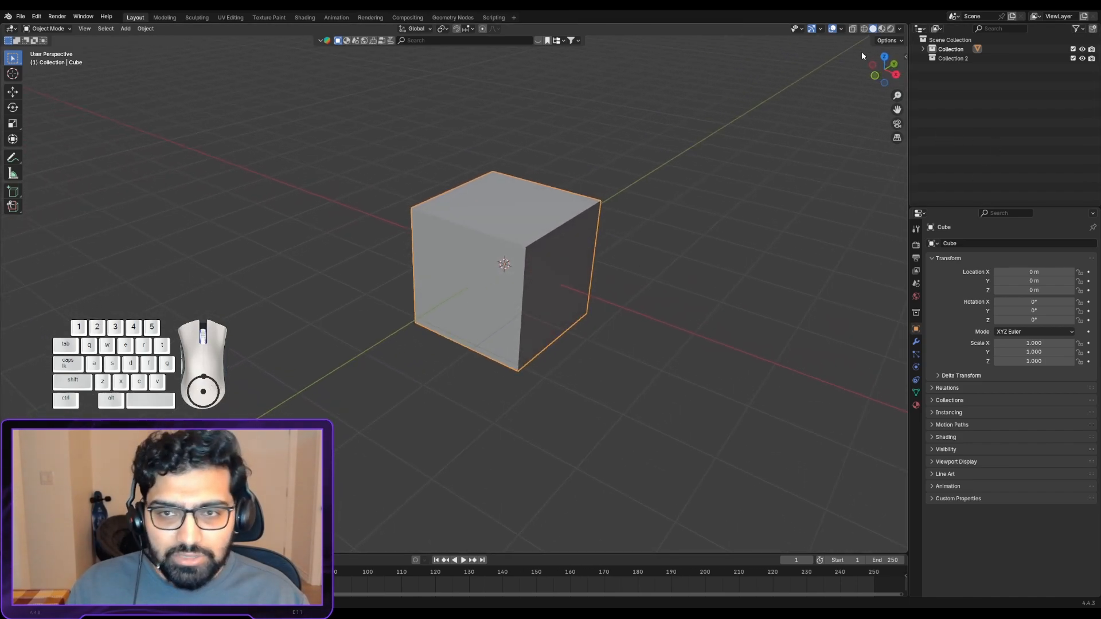
- View the cube from the preset right, positive Y and top viewpoints, returning to an angled perspective view
click(896, 74)
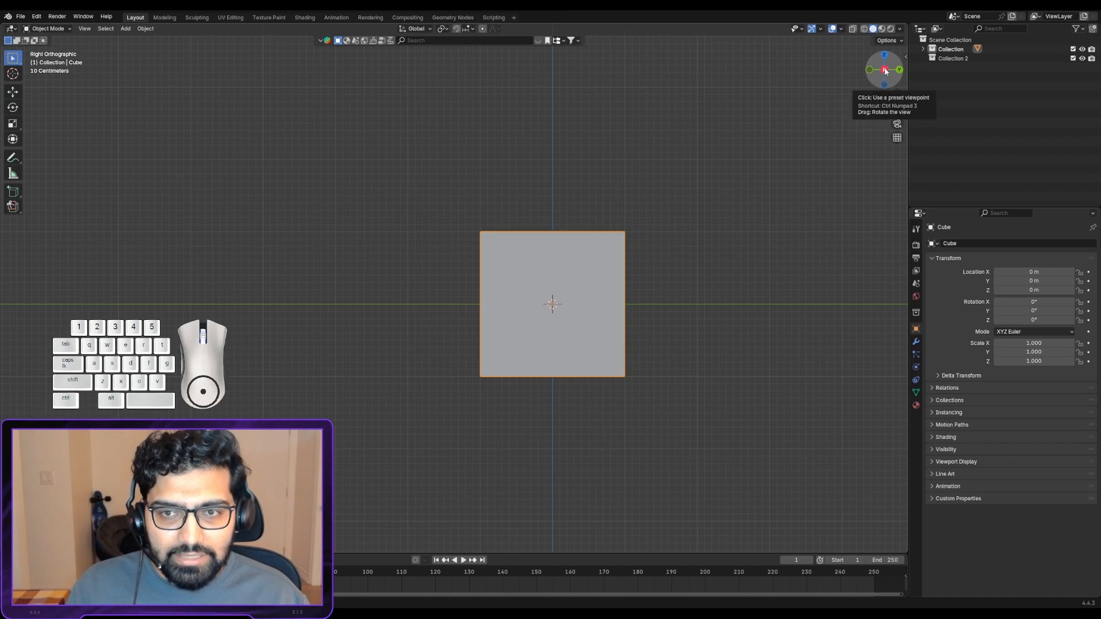
middle_drag(562, 308, 564, 331)
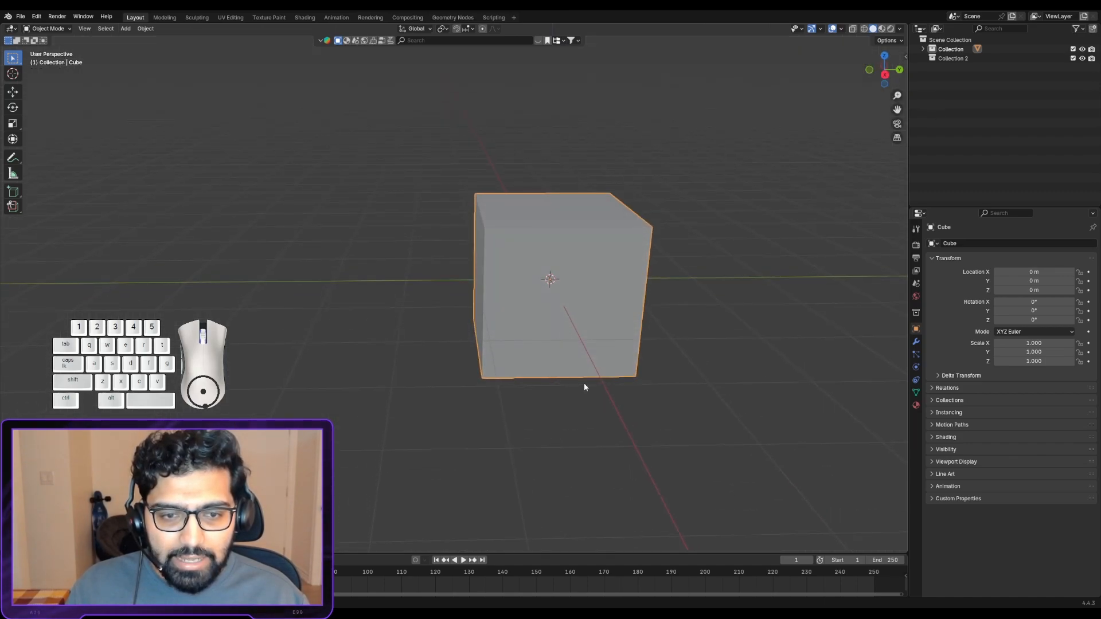
click(899, 70)
middle_drag(695, 267, 602, 316)
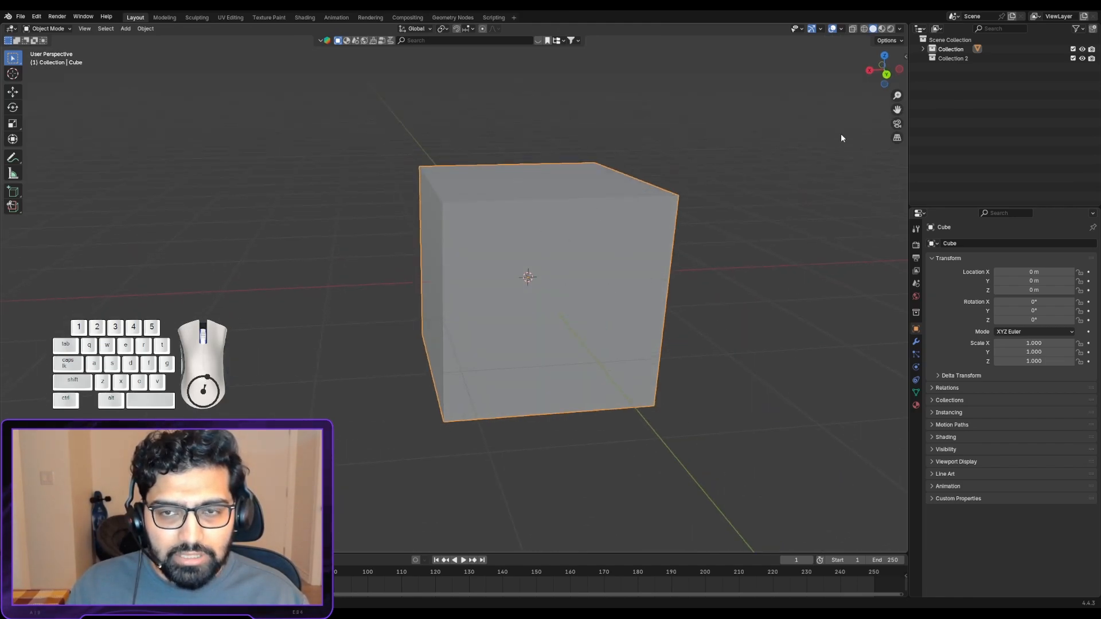
click(883, 55)
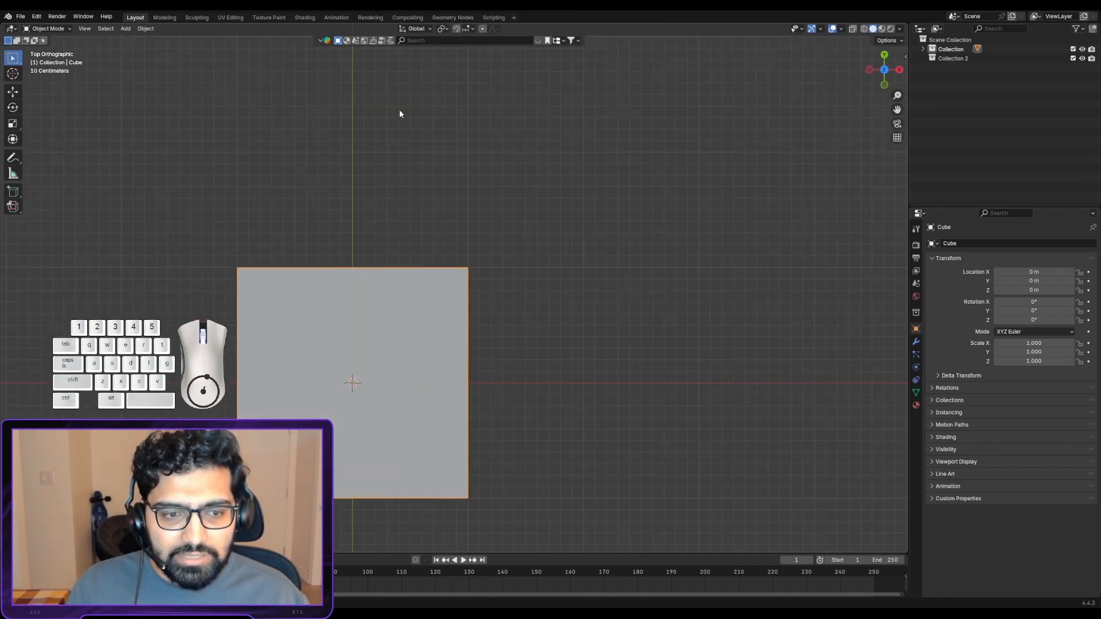
middle_drag(417, 381, 509, 287)
scroll(436, 268, down, 2)
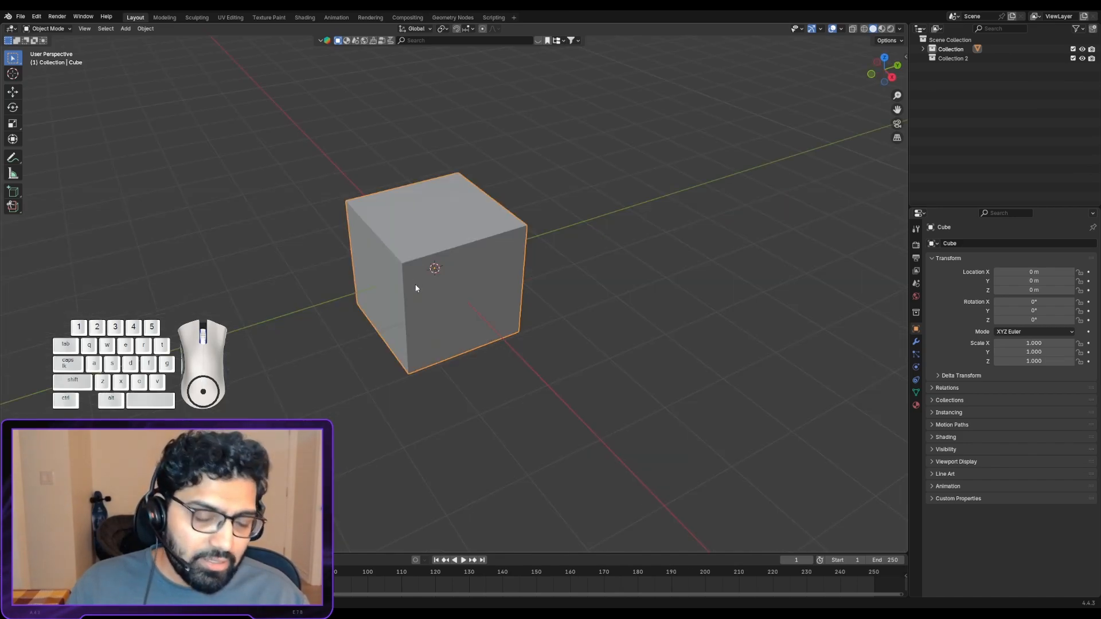
- Snap the view to the cube's front, left, right, top and bottom orthographic sides and return to an angled perspective
alt+middle_drag(421, 243, 559, 383)
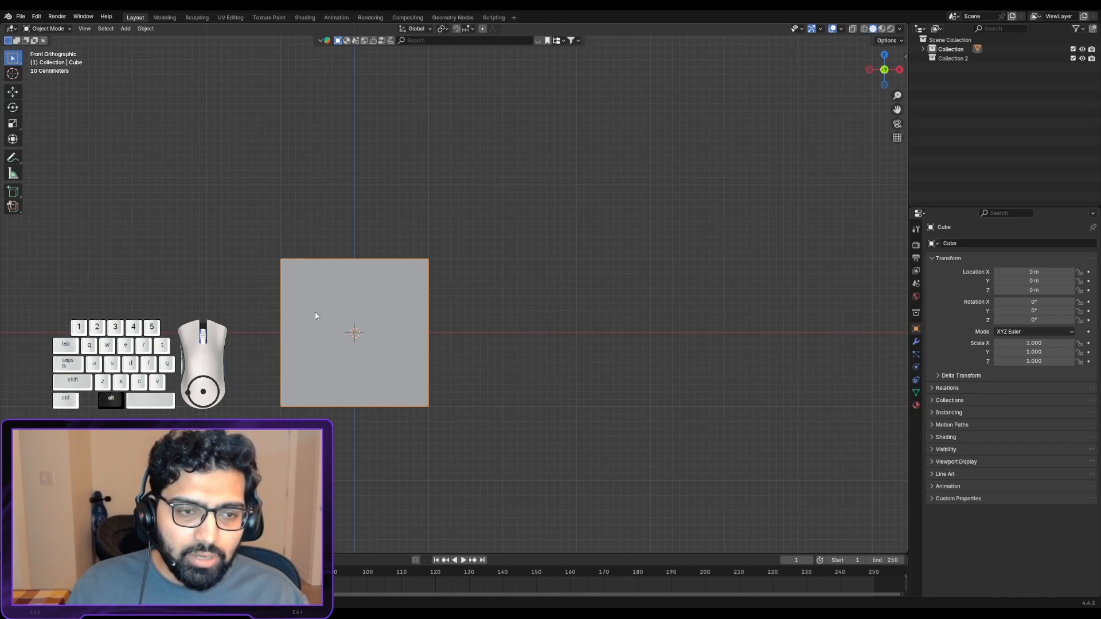
alt+middle_drag(314, 316, 562, 339)
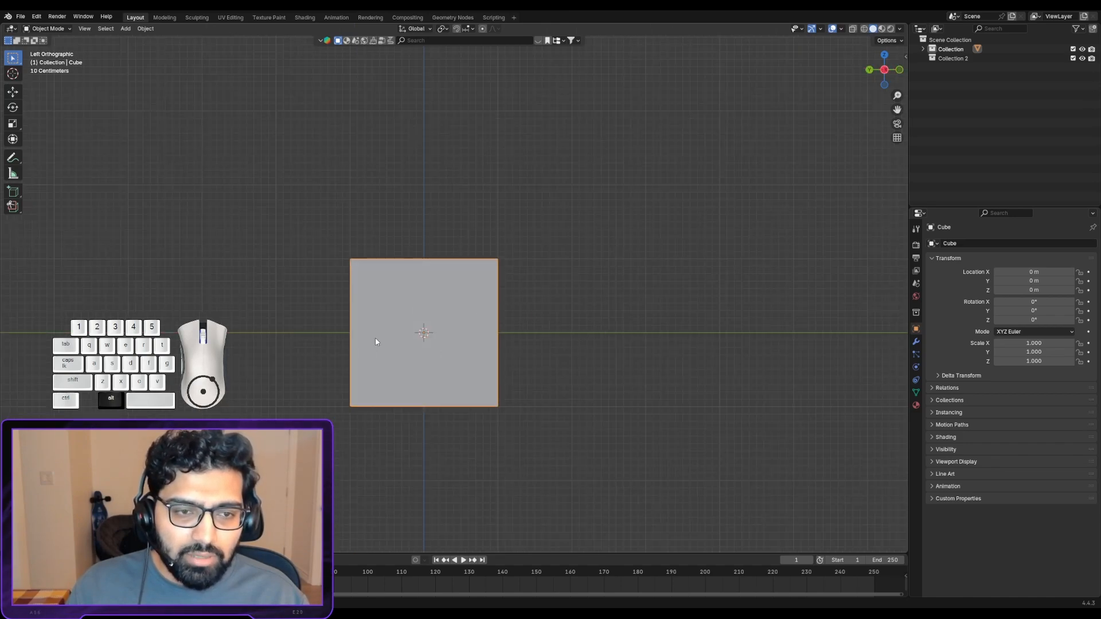
alt+middle_drag(376, 342, 289, 368)
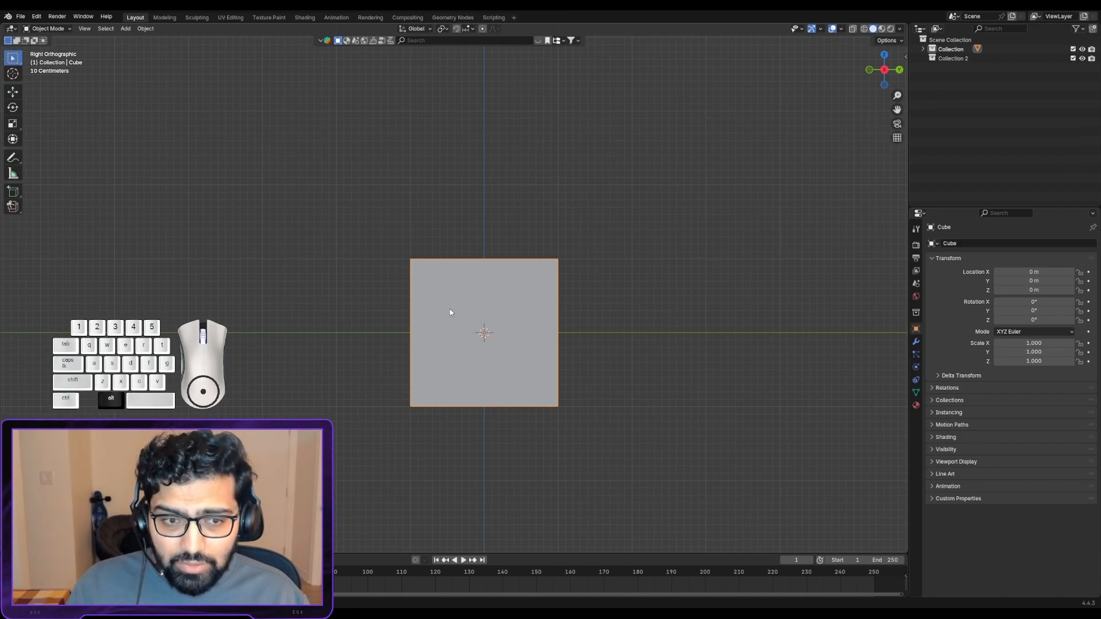
mouse_move(395, 313)
middle_down()
mouse_move(718, 319)
mouse_move(361, 319)
mouse_move(606, 338)
mouse_move(346, 350)
mouse_move(413, 331)
mouse_move(488, 344)
mouse_move(390, 354)
middle_up()
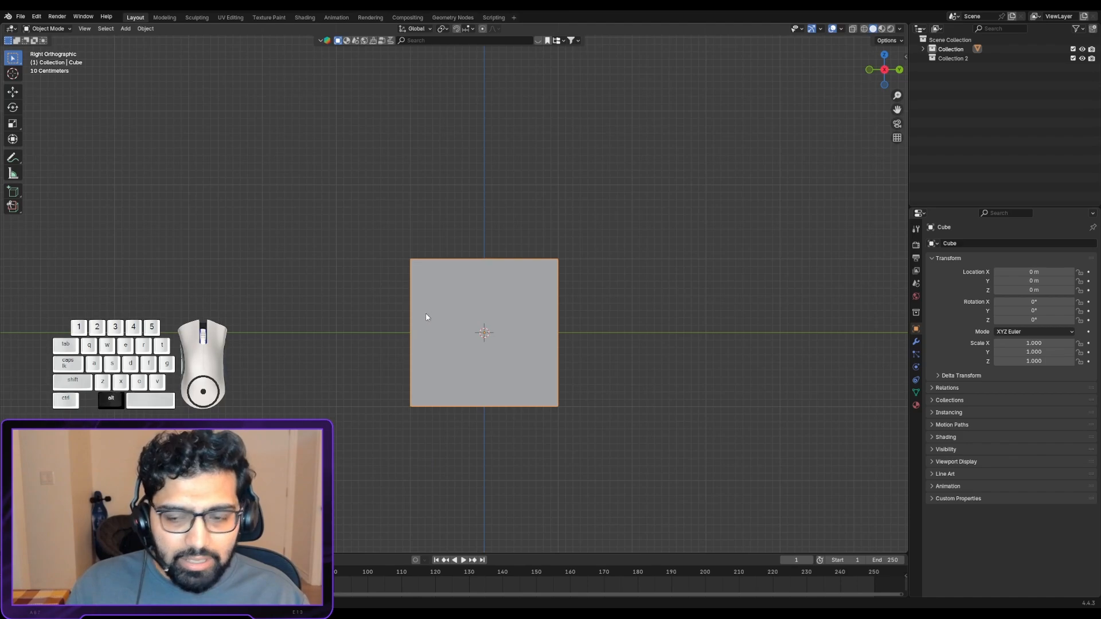
alt+middle_drag(423, 155, 446, 315)
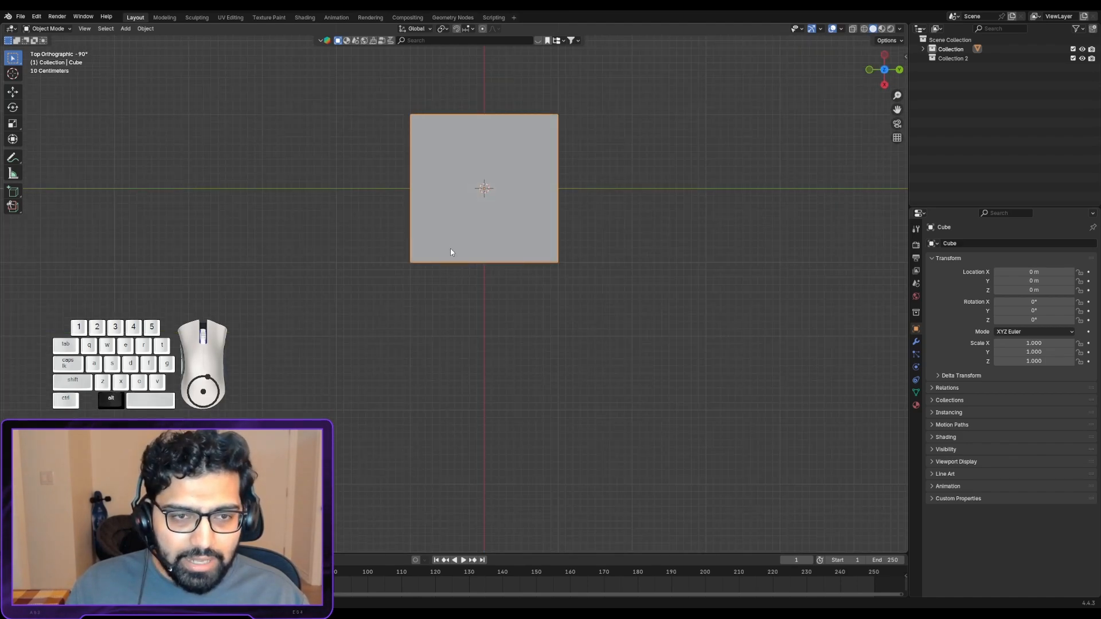
alt+middle_drag(473, 263, 472, 238)
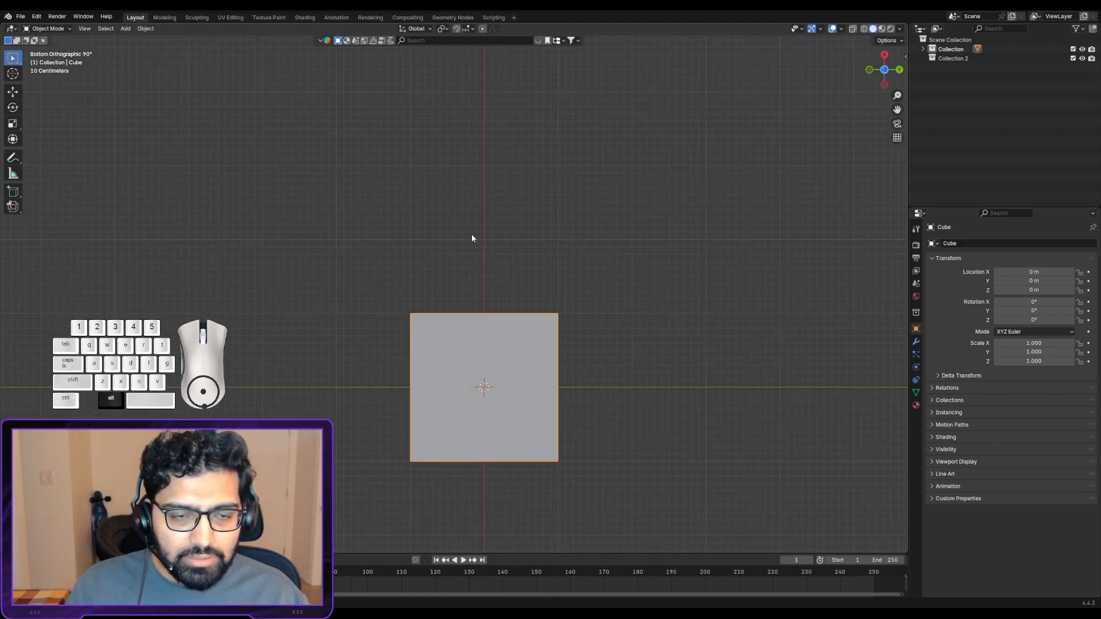
middle_drag(486, 360, 446, 267)
scroll(437, 273, down, 2)
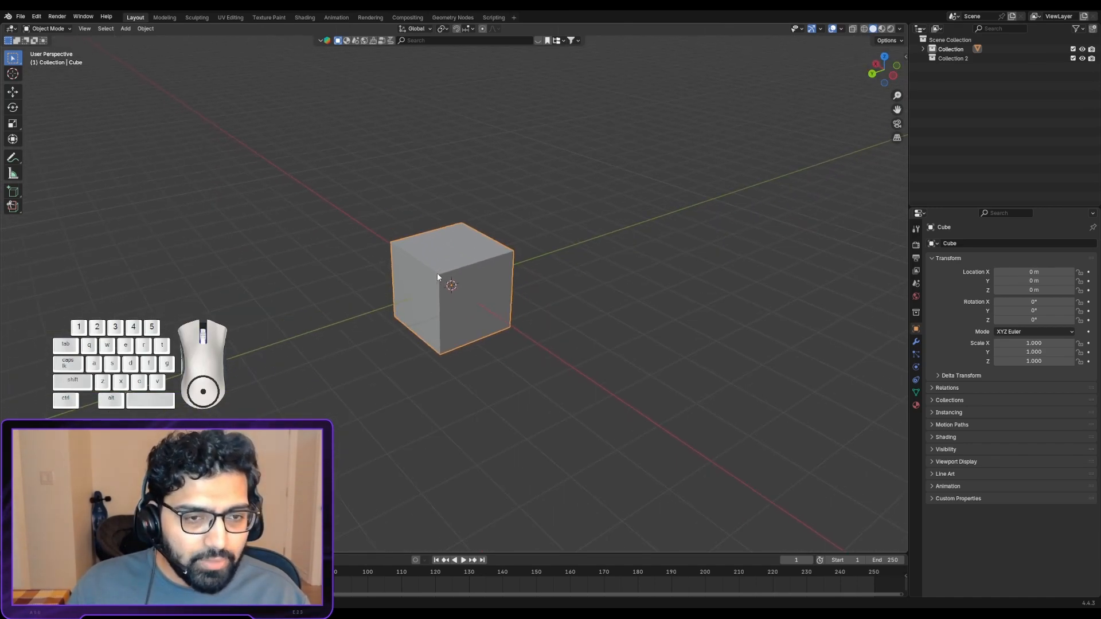
- Delete the cube from the scene
scroll(437, 273, up, 4)
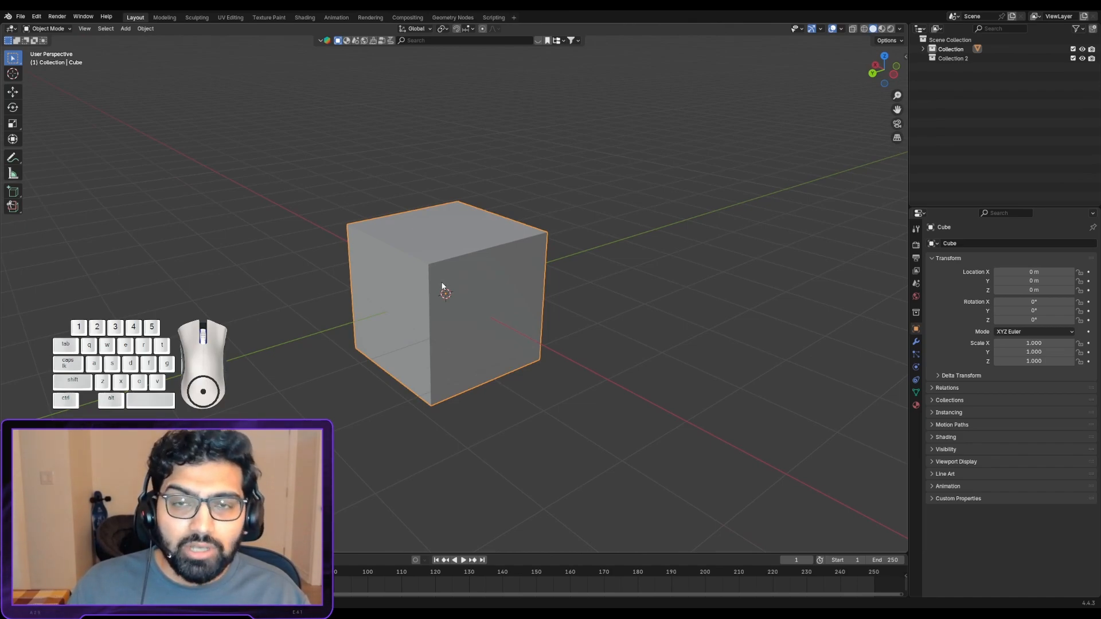
key(Delete)
middle_drag(442, 286, 546, 235)
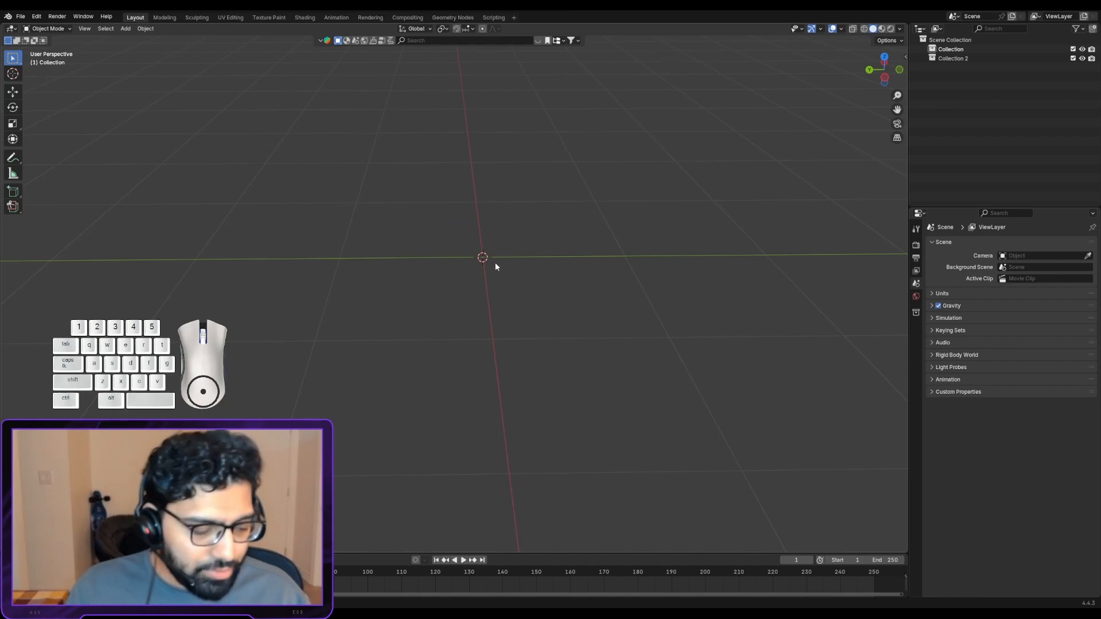
- Add a circle mesh to the empty scene
key(shift+a)
right_click(492, 205)
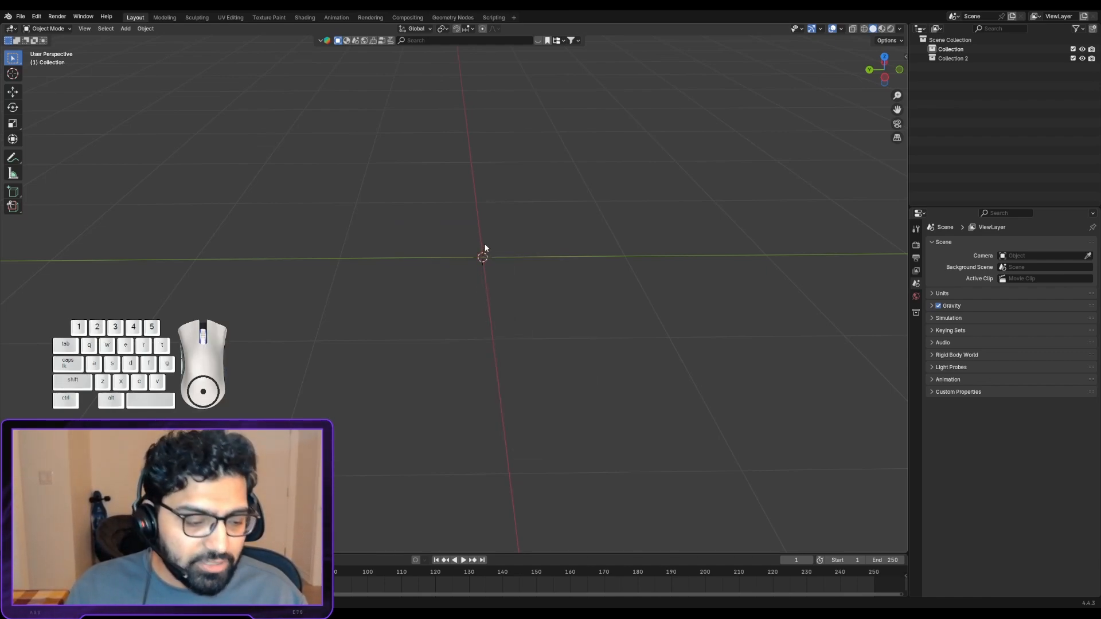
key(shift+a)
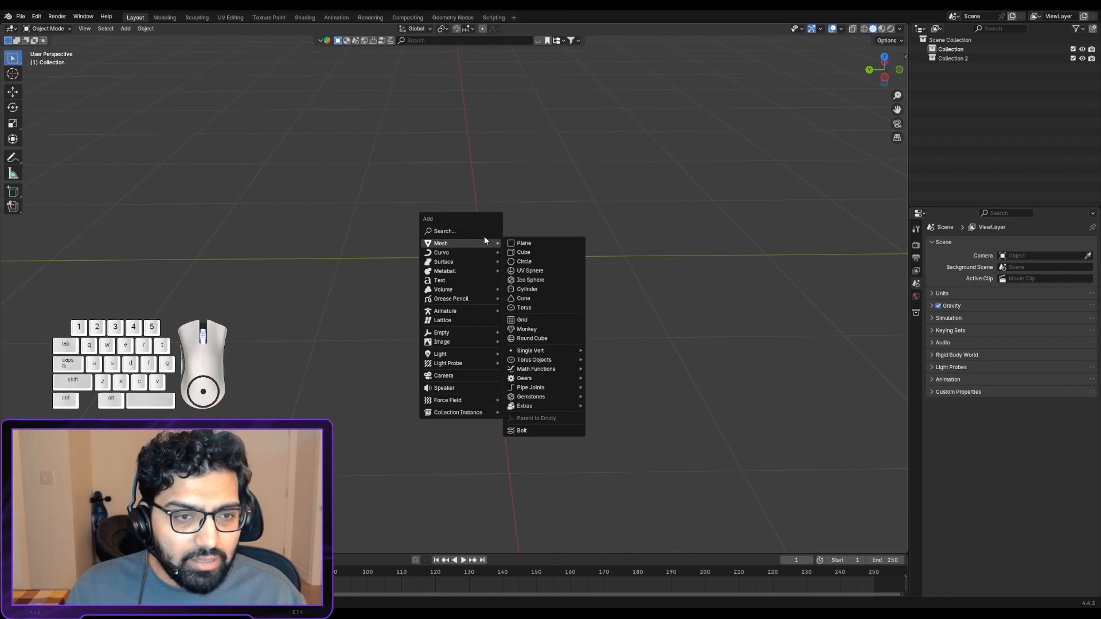
mouse_move(462, 244)
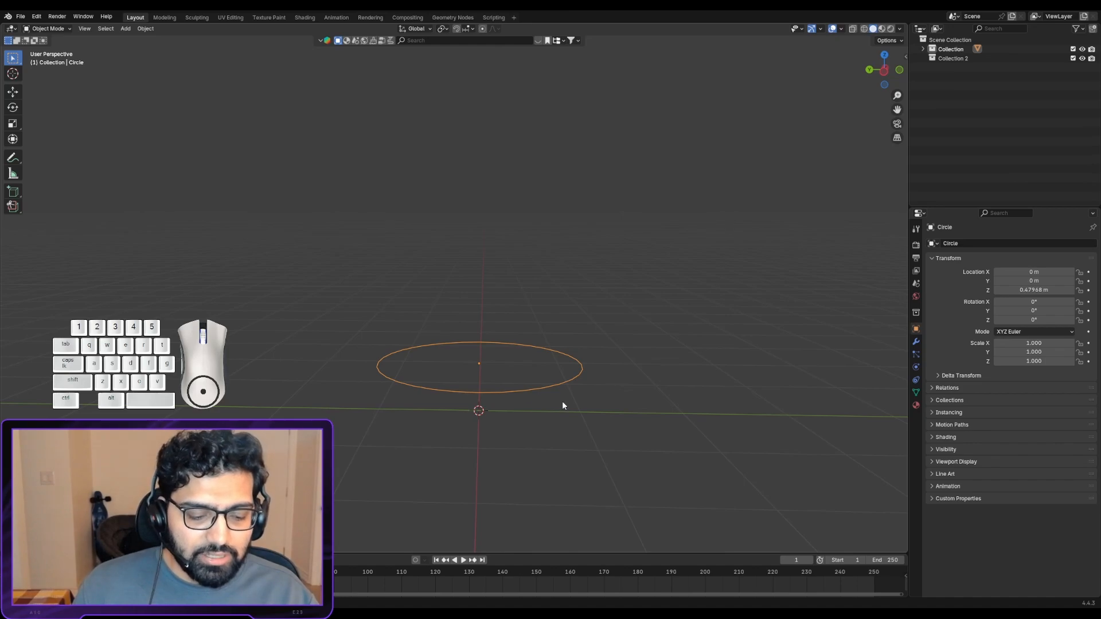
- Move the circle up along the global Z axis to a height of about 1.94 m
key(g)
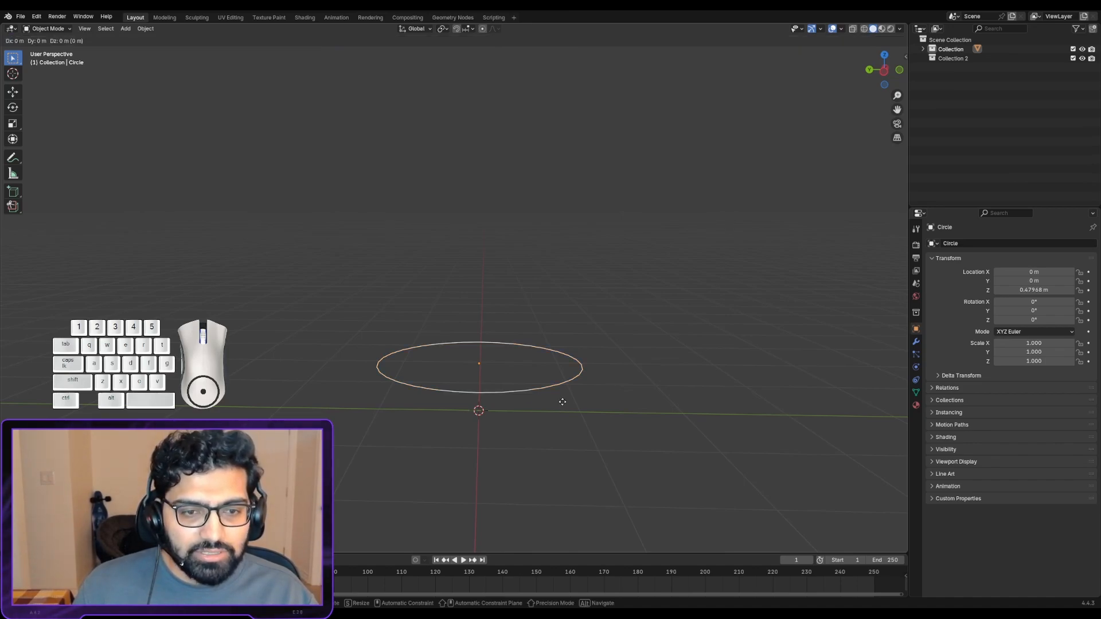
key(z)
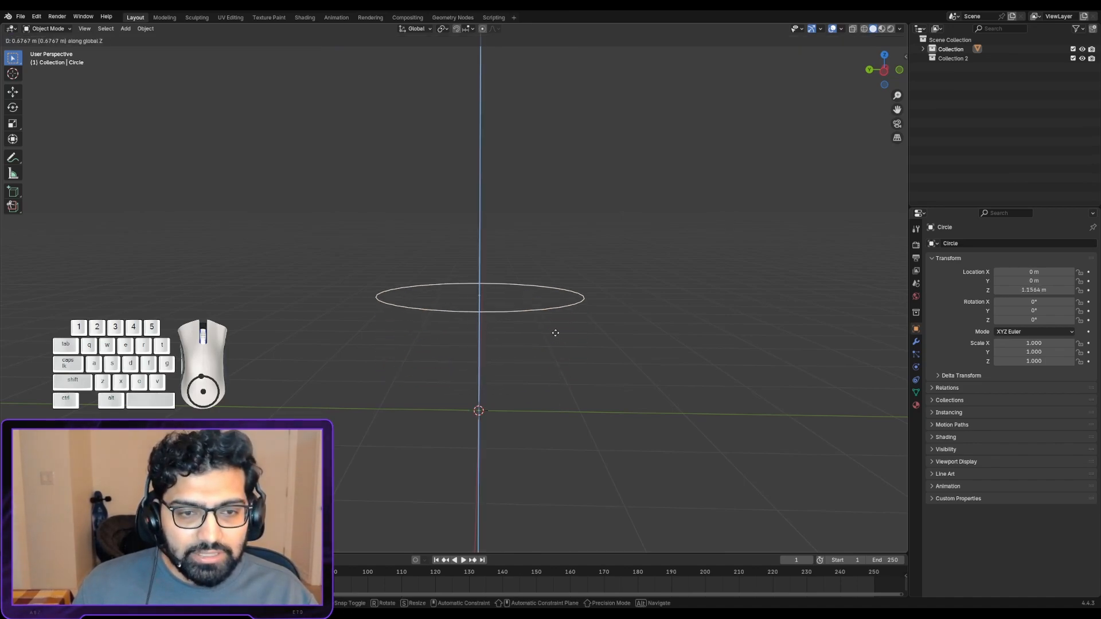
click(557, 252)
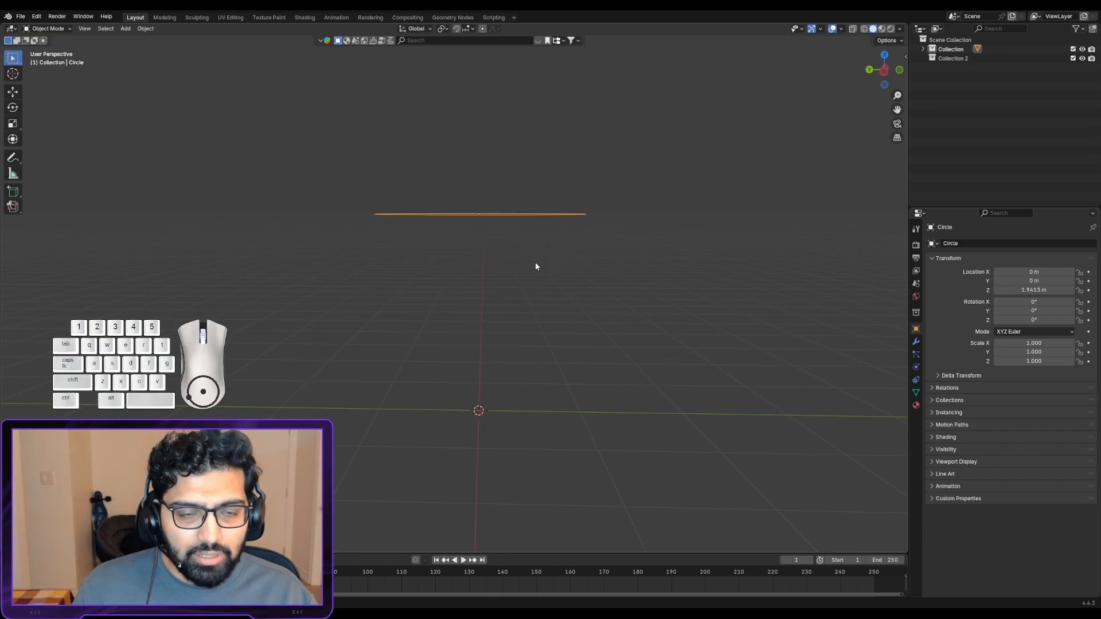
key(g)
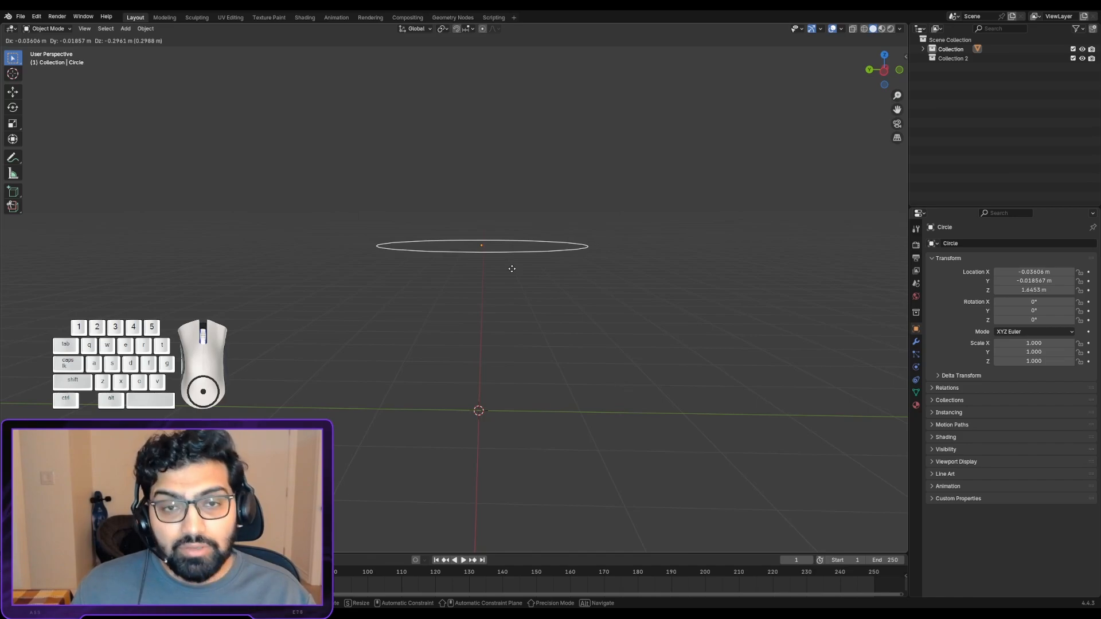
key(z)
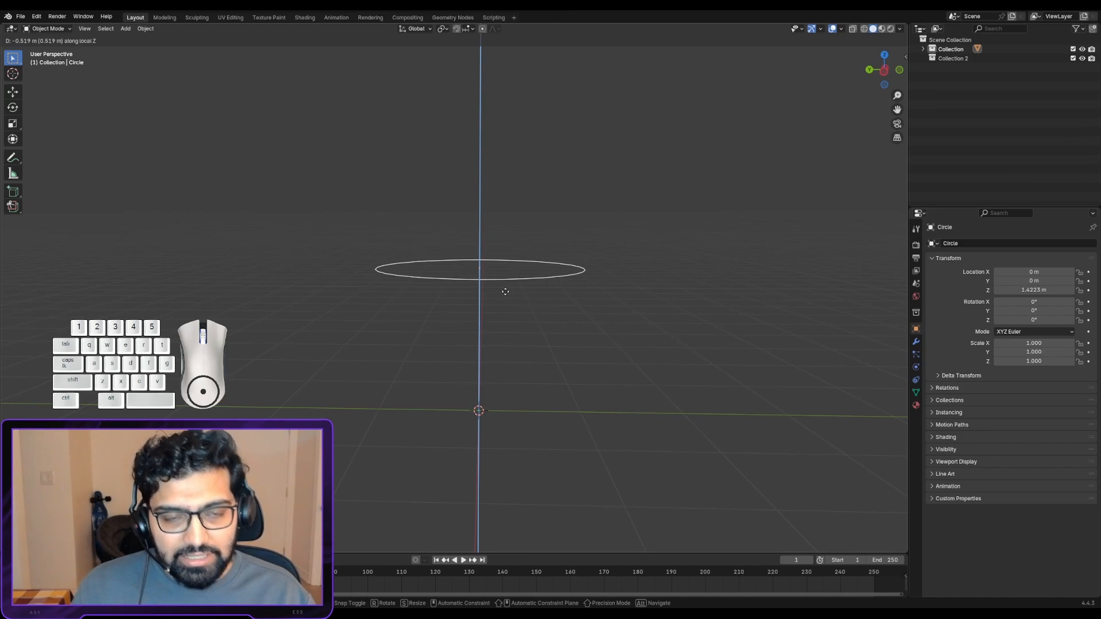
right_click(505, 292)
key(g)
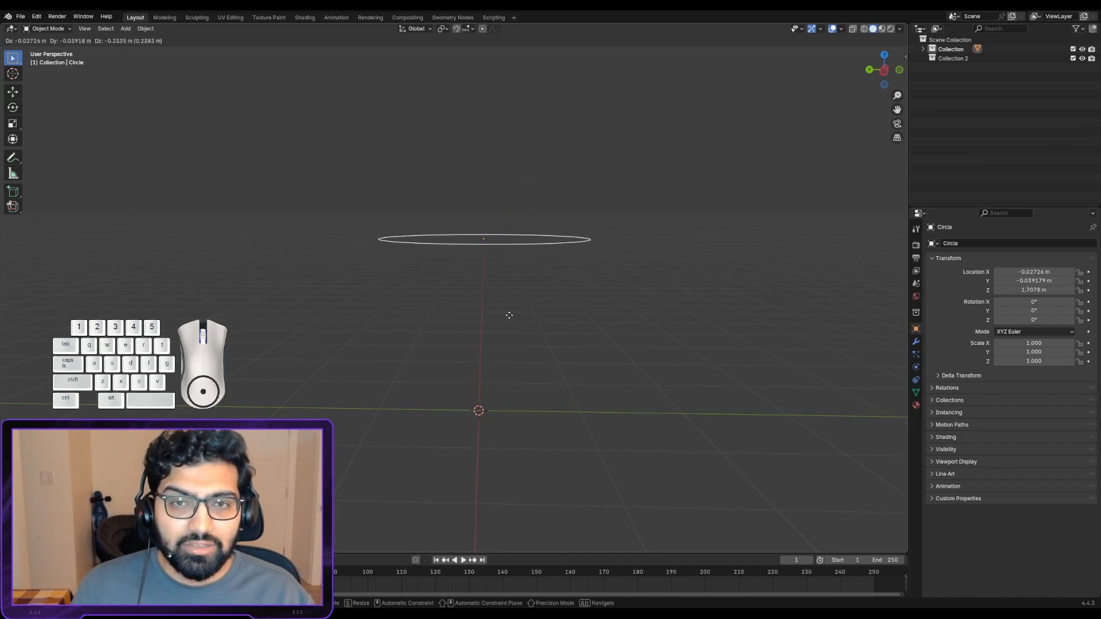
right_click(509, 317)
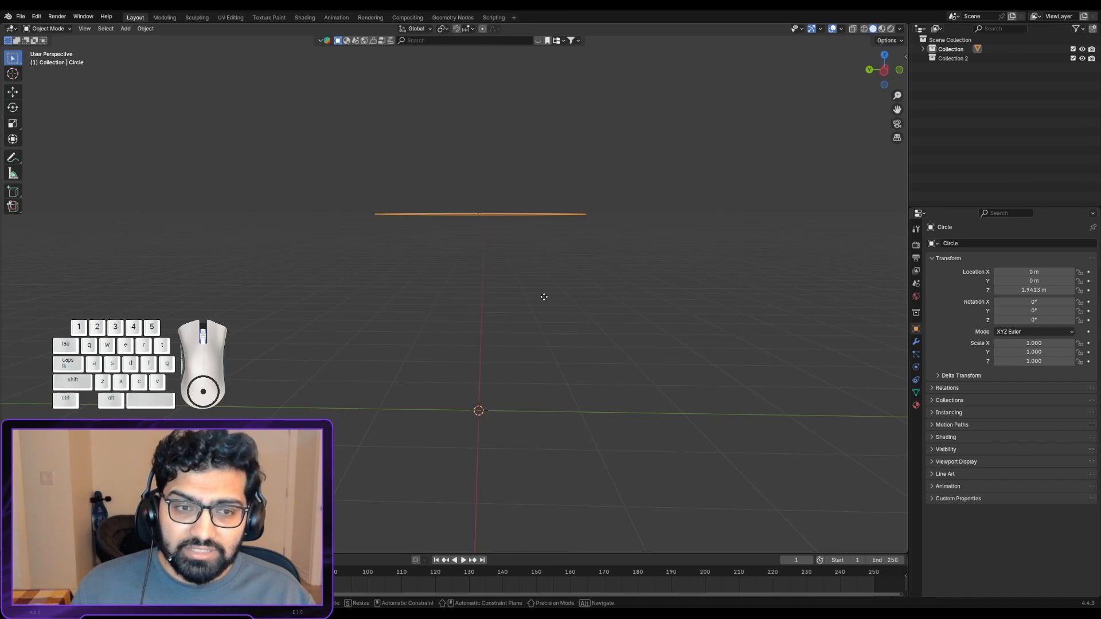
- Try moving the circle along the global Z, Y and X axes one after another
key(g)
key(z)
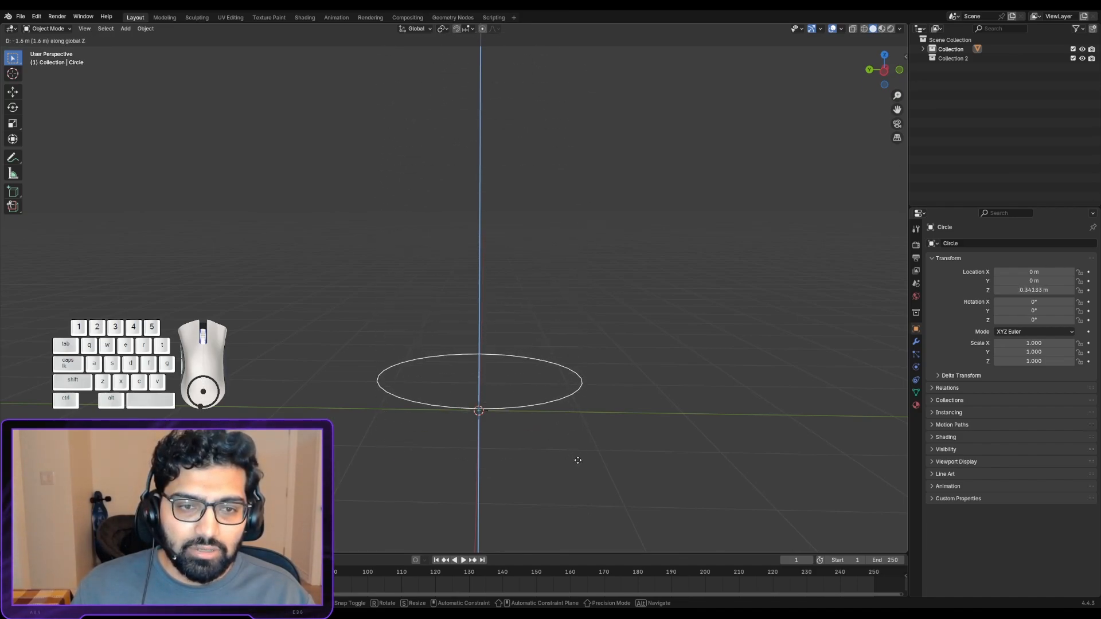
click(576, 288)
shift+right_click(577, 286)
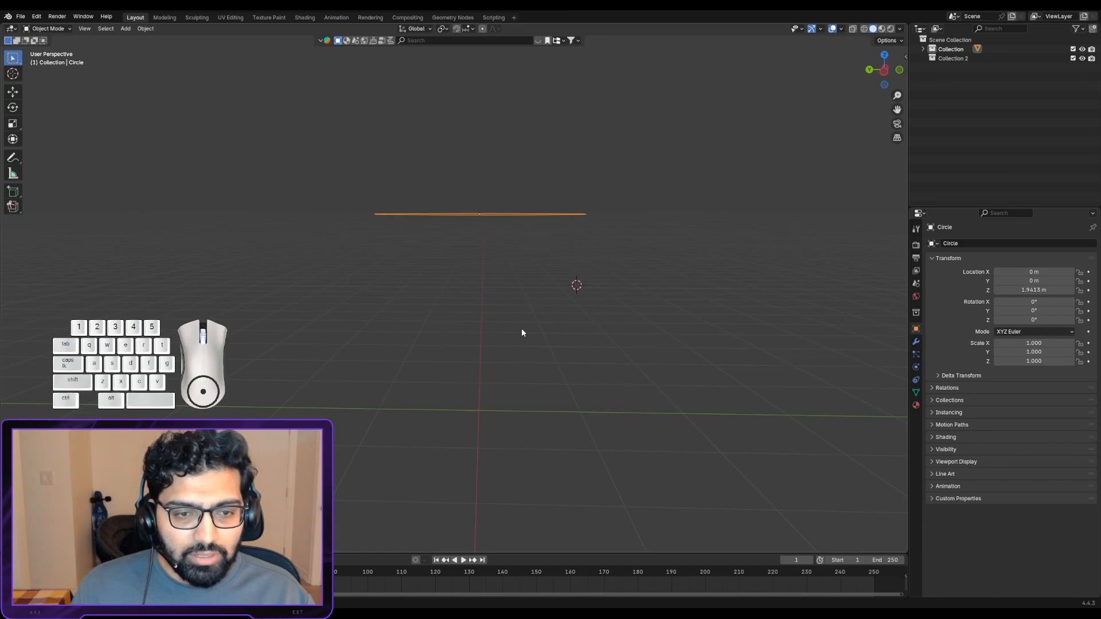
key(g)
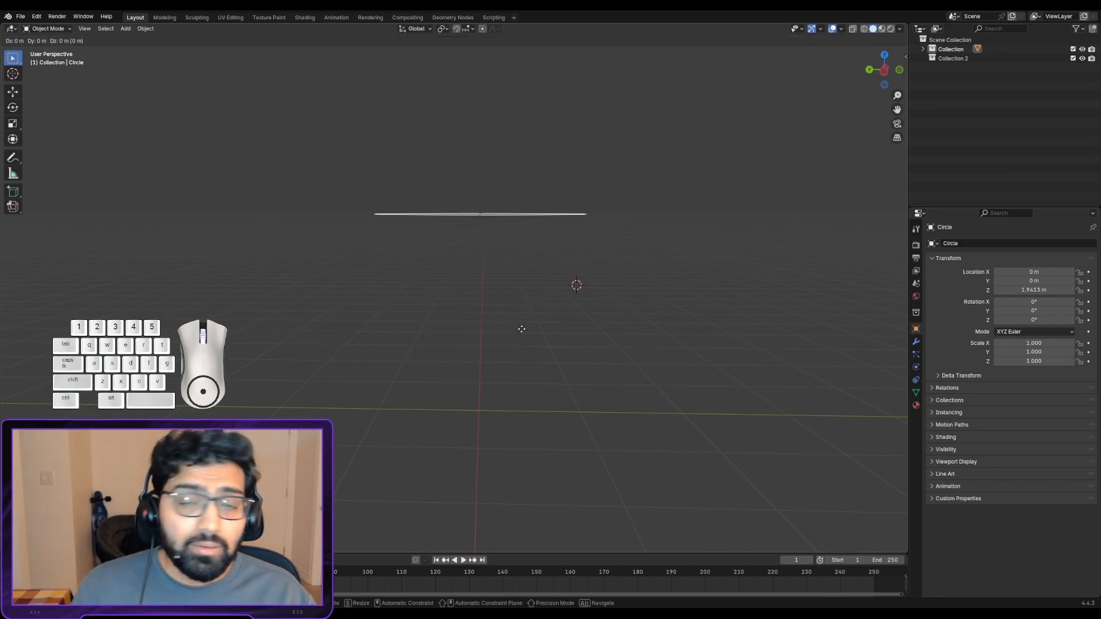
key(y)
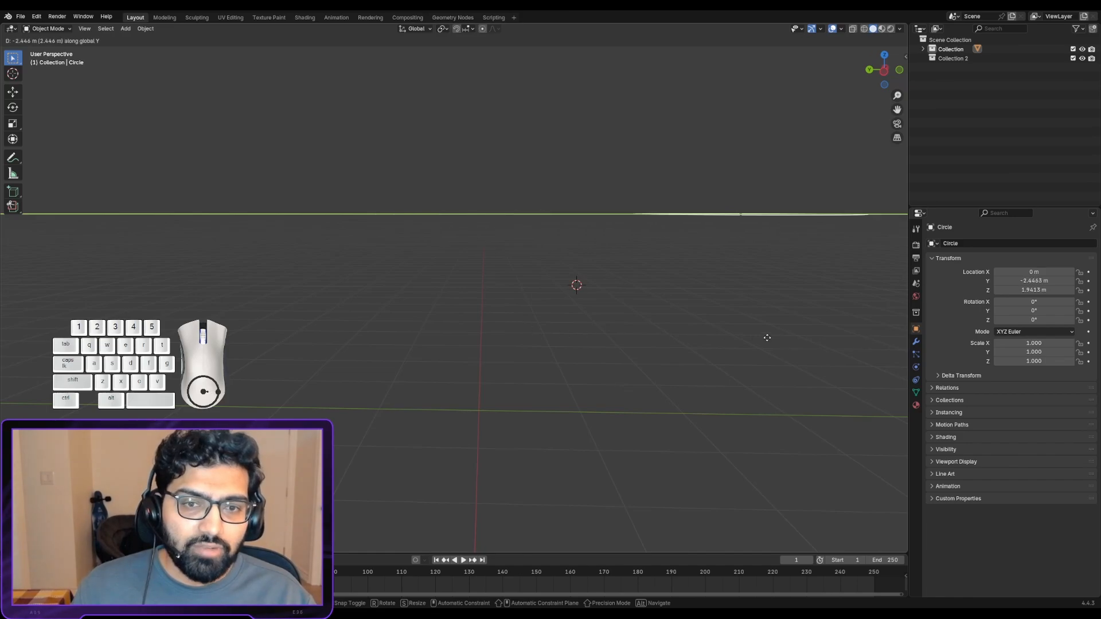
key(Escape)
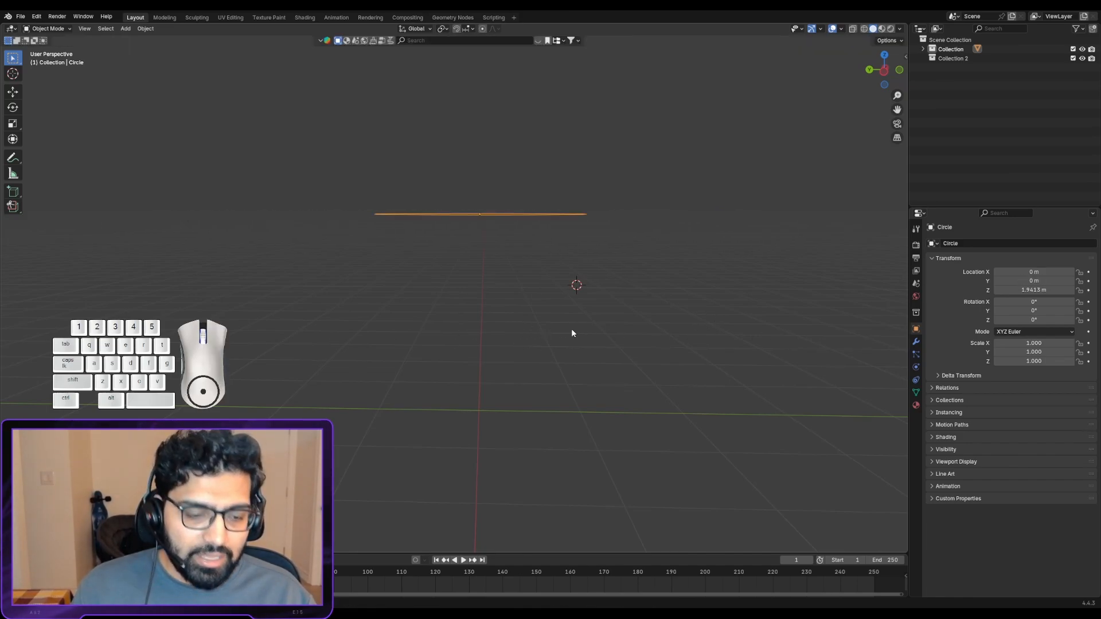
key(g)
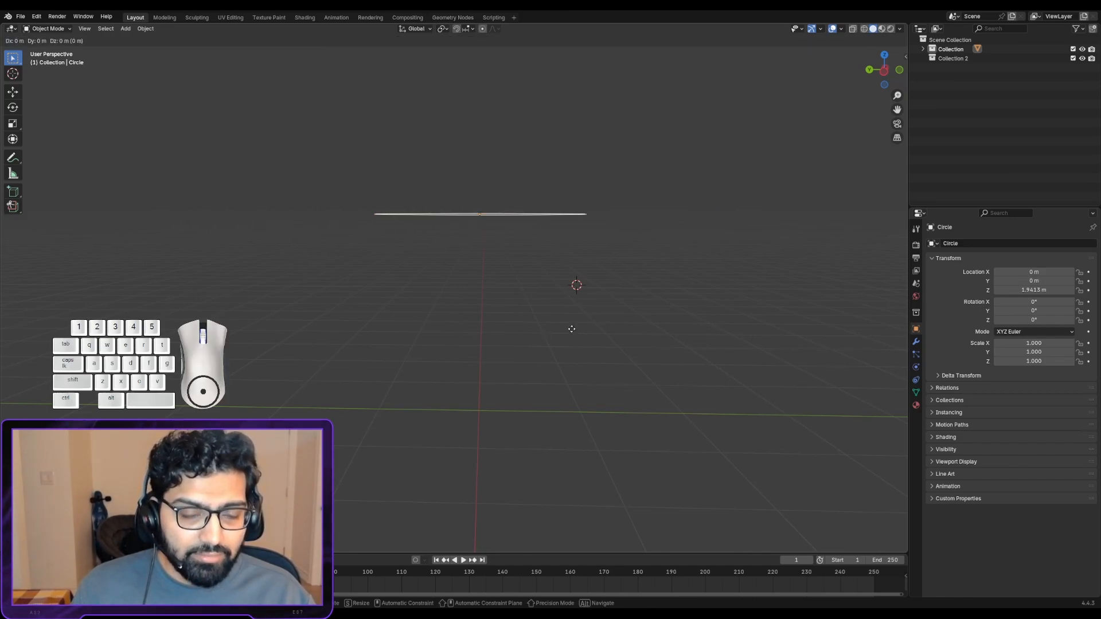
key(x)
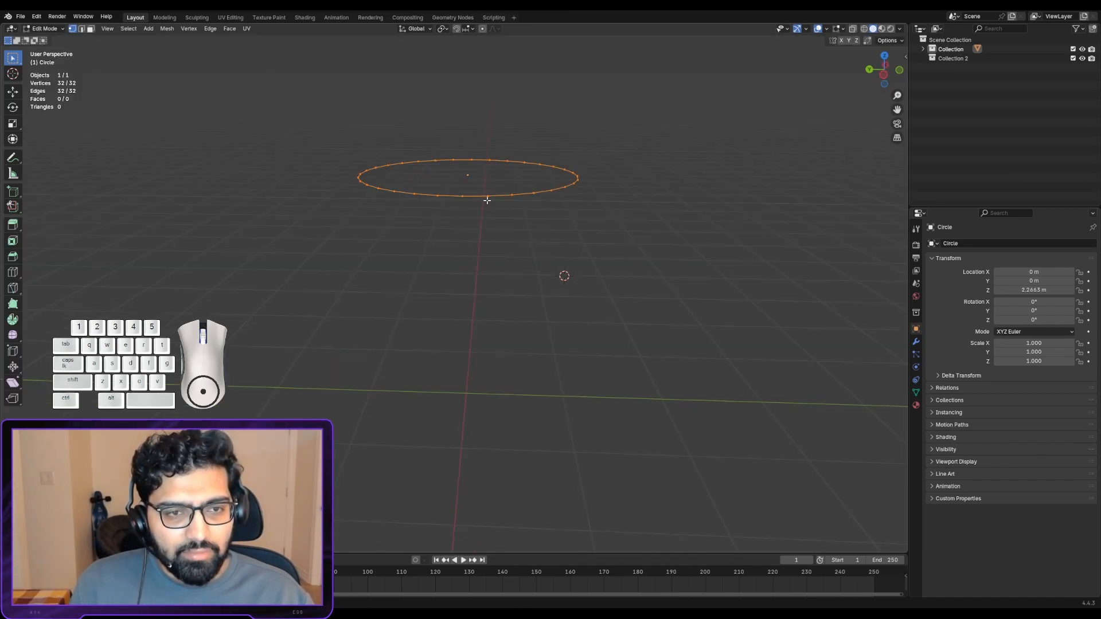
- Try moving the circle's vertices freely and scaling them uniformly in Edit Mode
key(g)
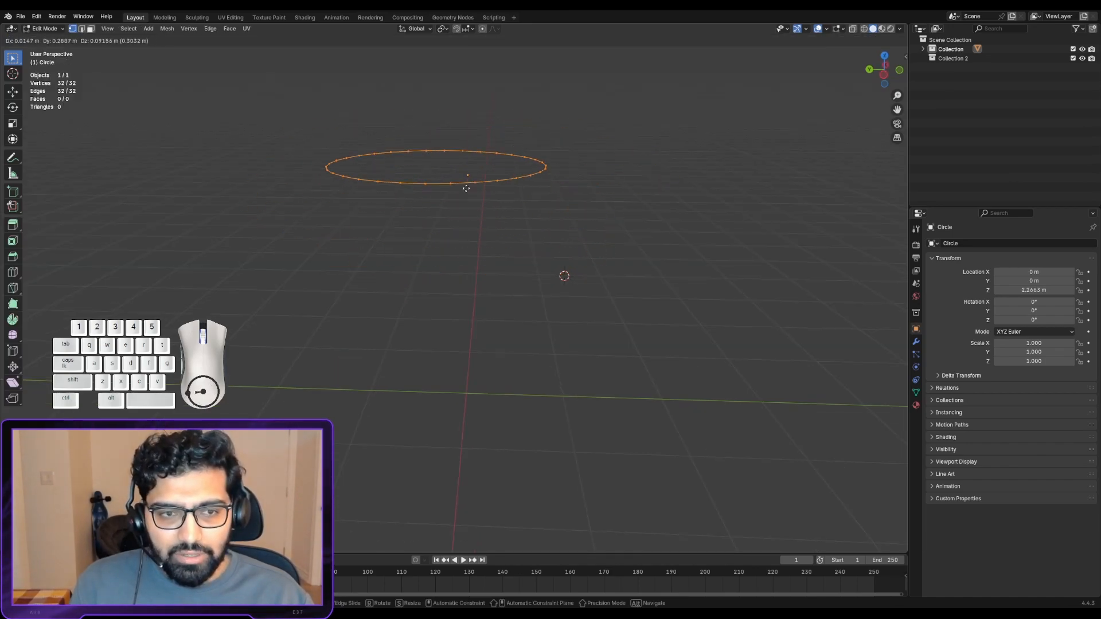
right_click(465, 188)
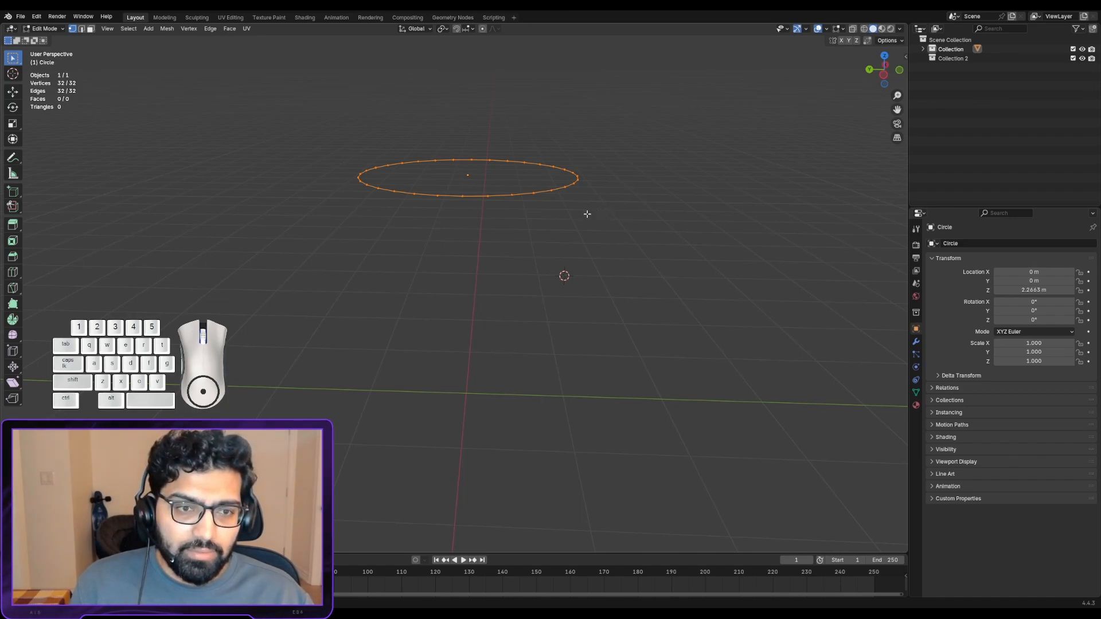
key(s)
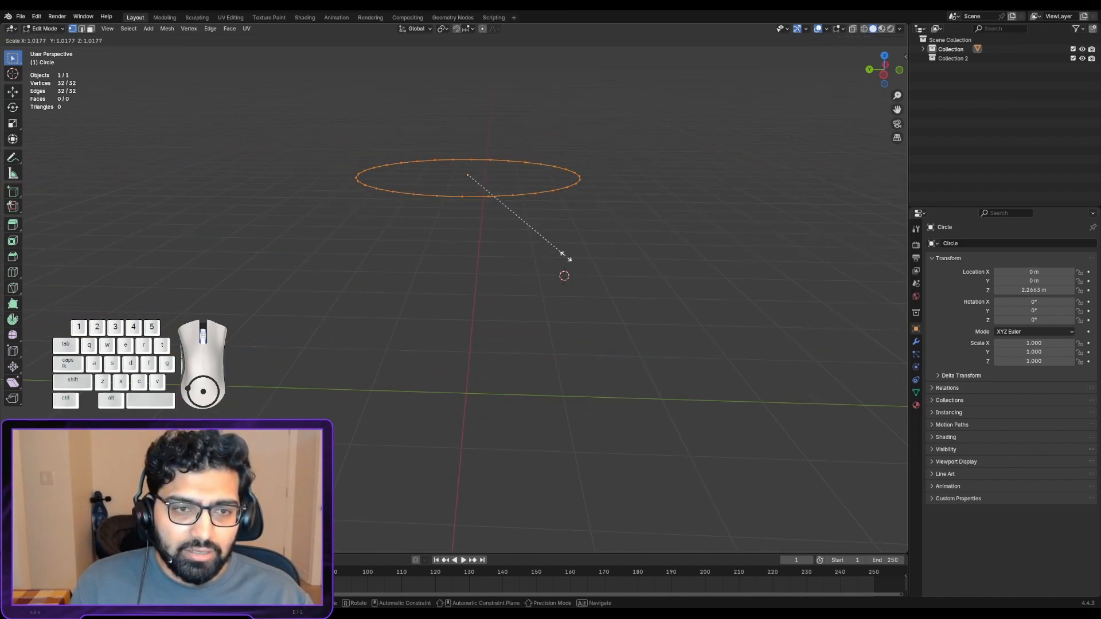
right_click(522, 239)
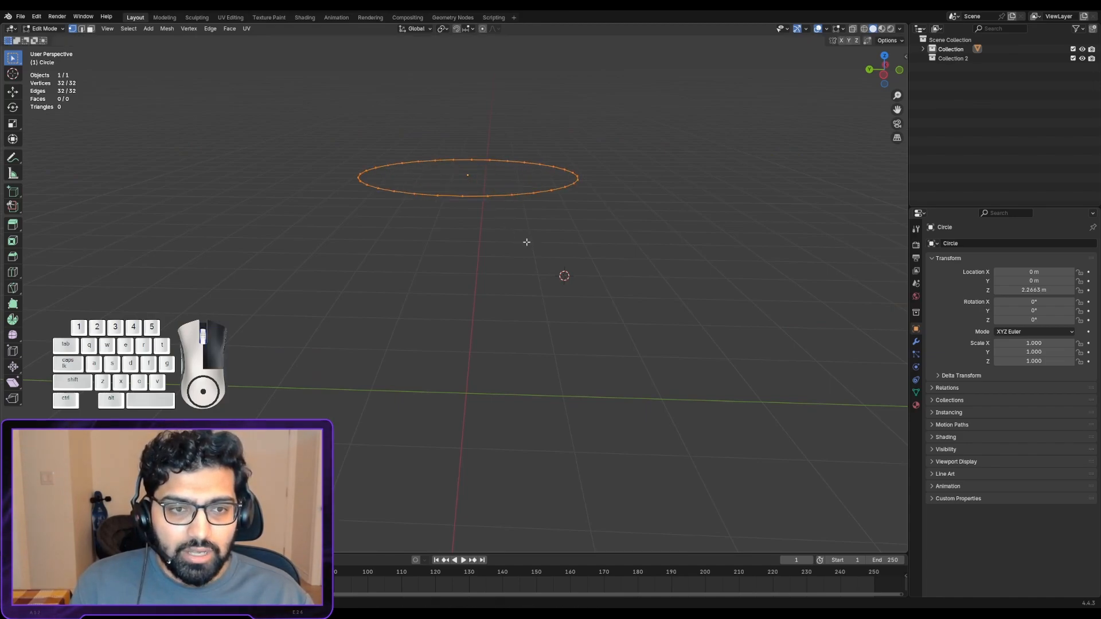
key(s)
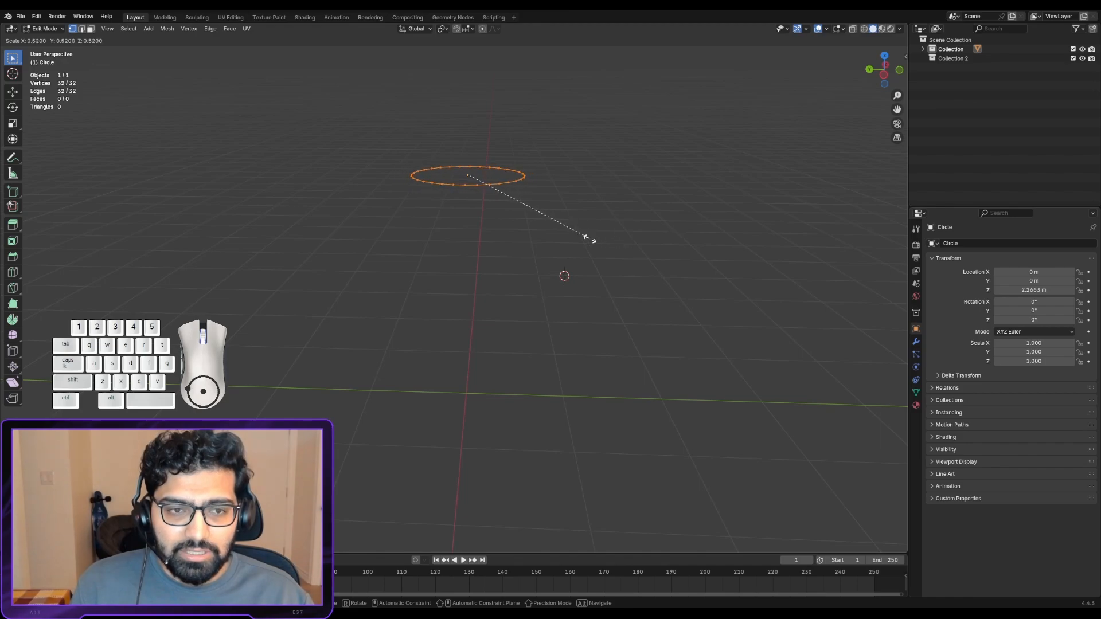
right_click(615, 246)
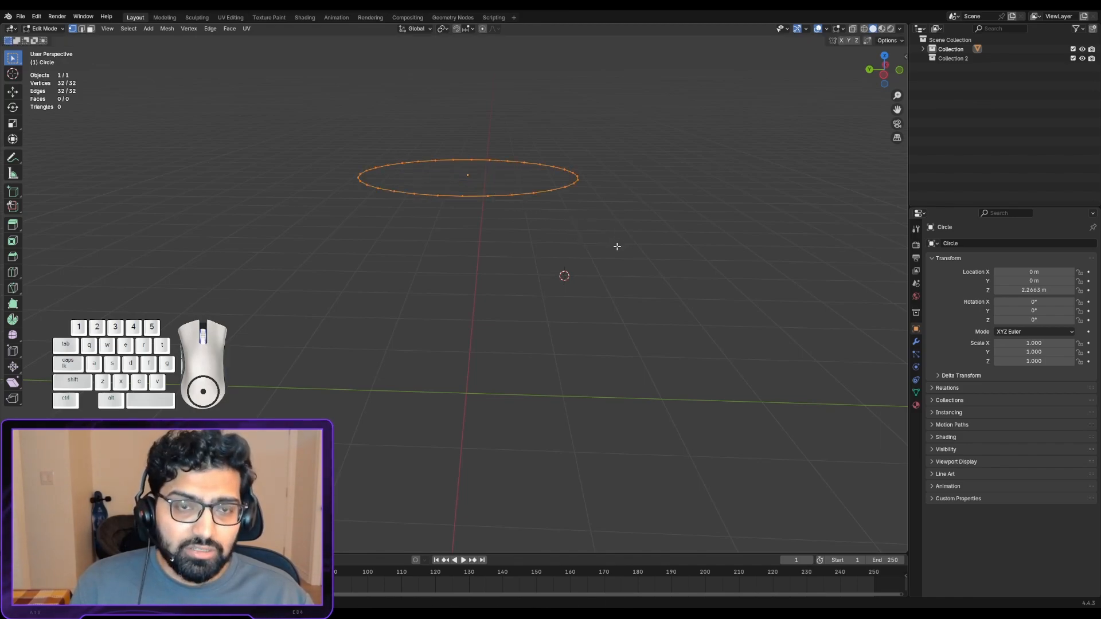
- Try scaling the circle's vertices along the global Z and X axes
key(s)
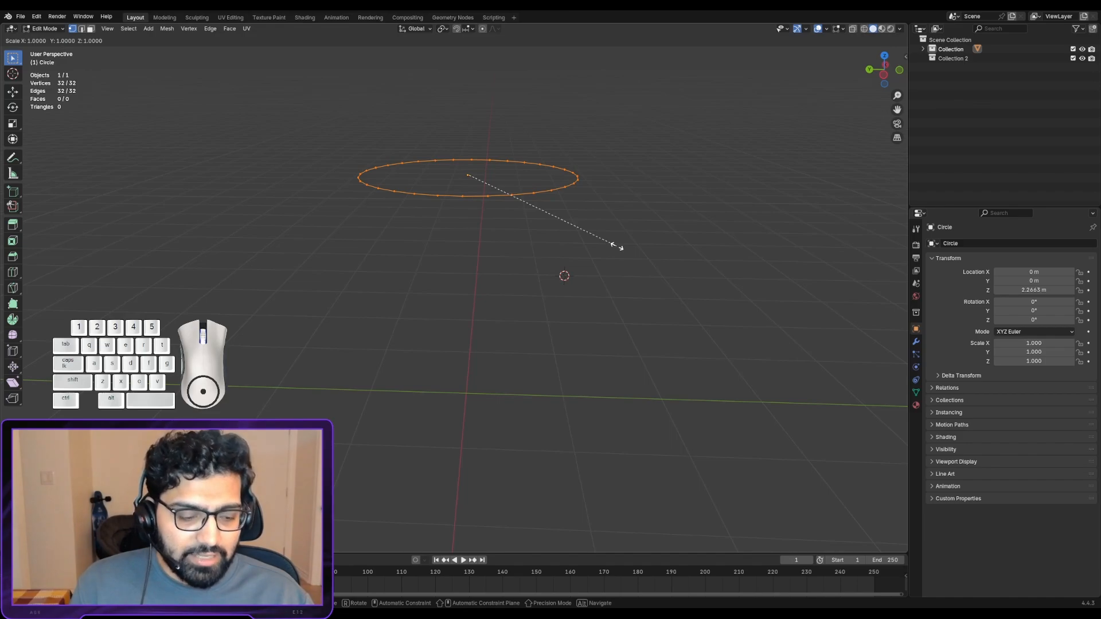
key(z)
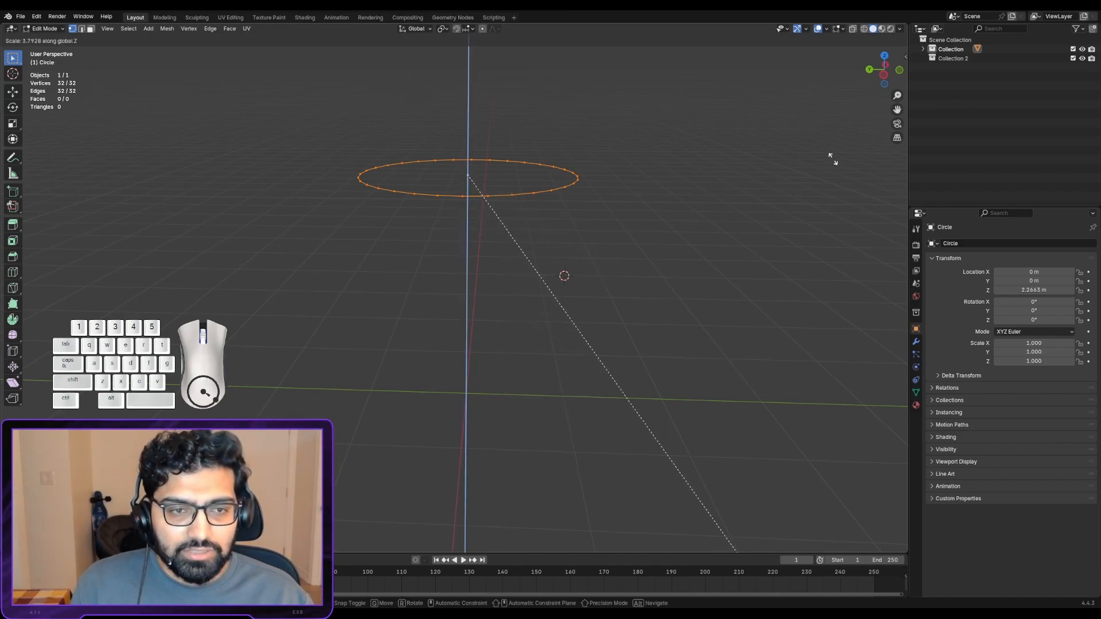
key(z)
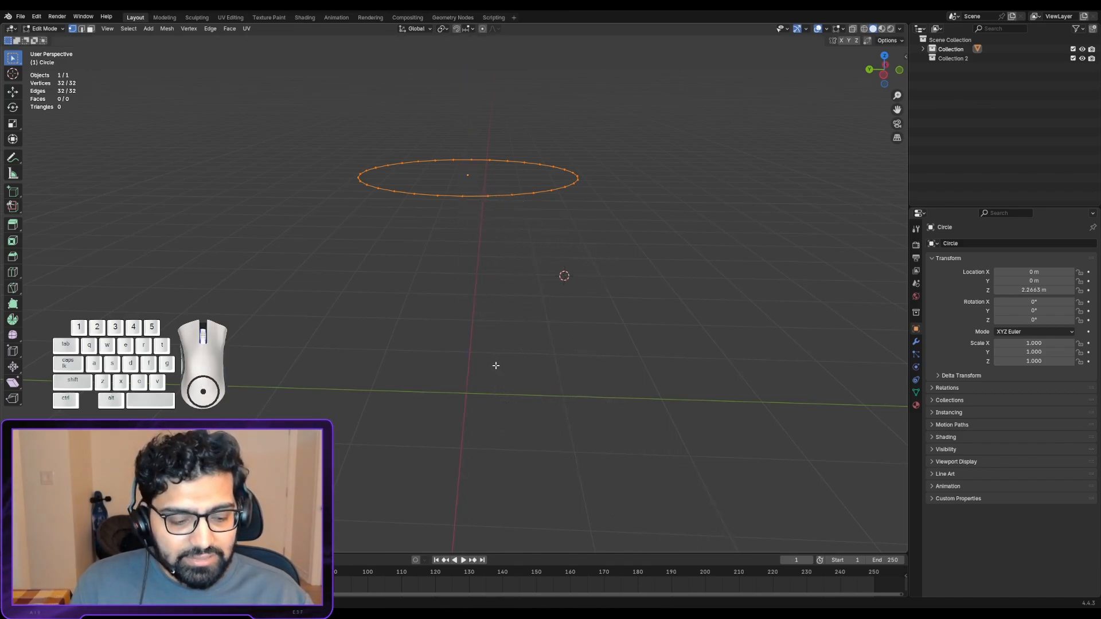
key(s)
key(x)
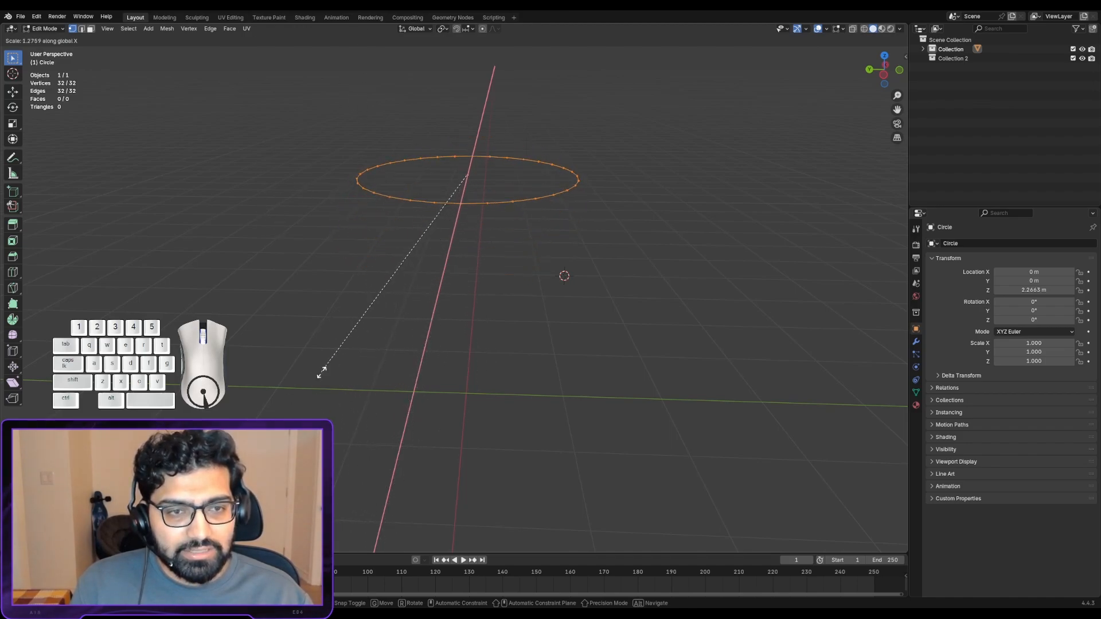
right_click(344, 400)
key(s)
key(z)
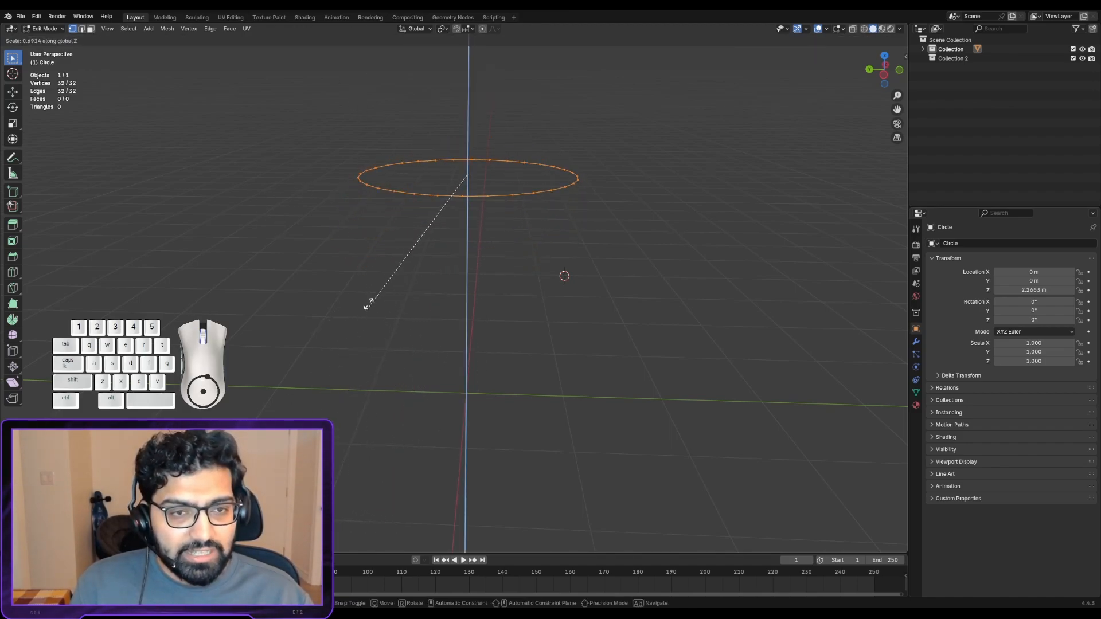
right_click(562, 308)
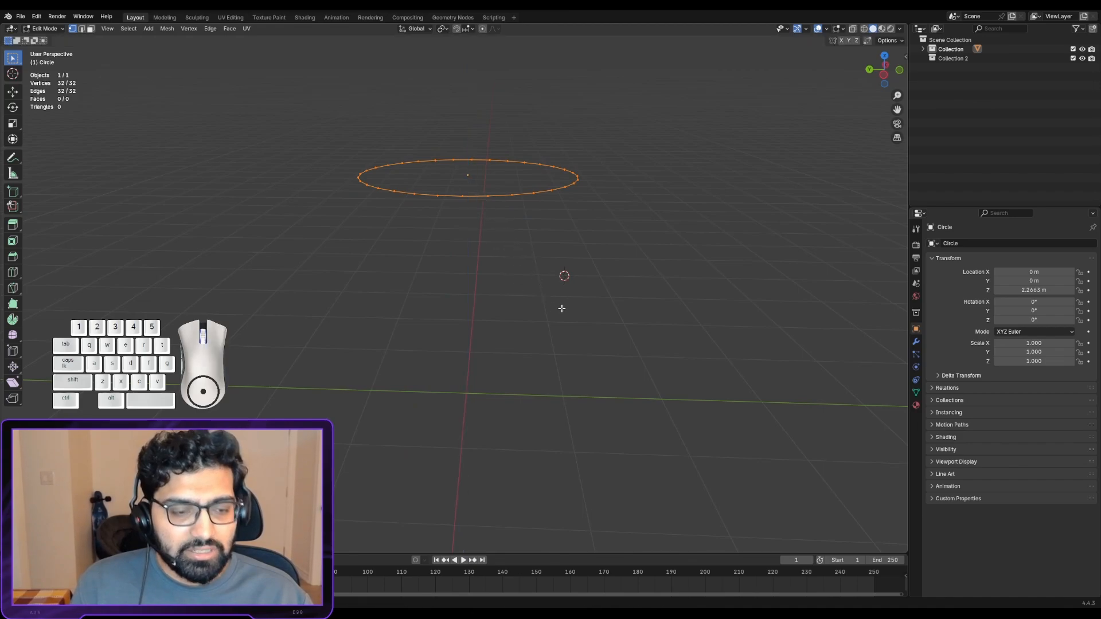
- Try scaling the circle's vertices along the global Y axis, with a switch to the X axis during the second attempt
key(s)
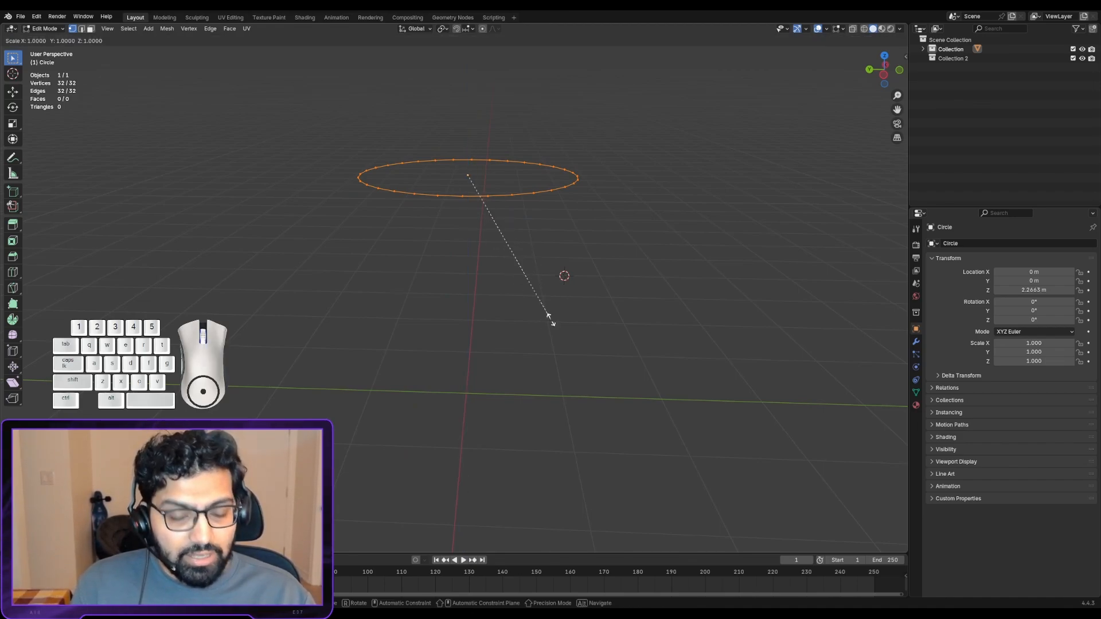
key(y)
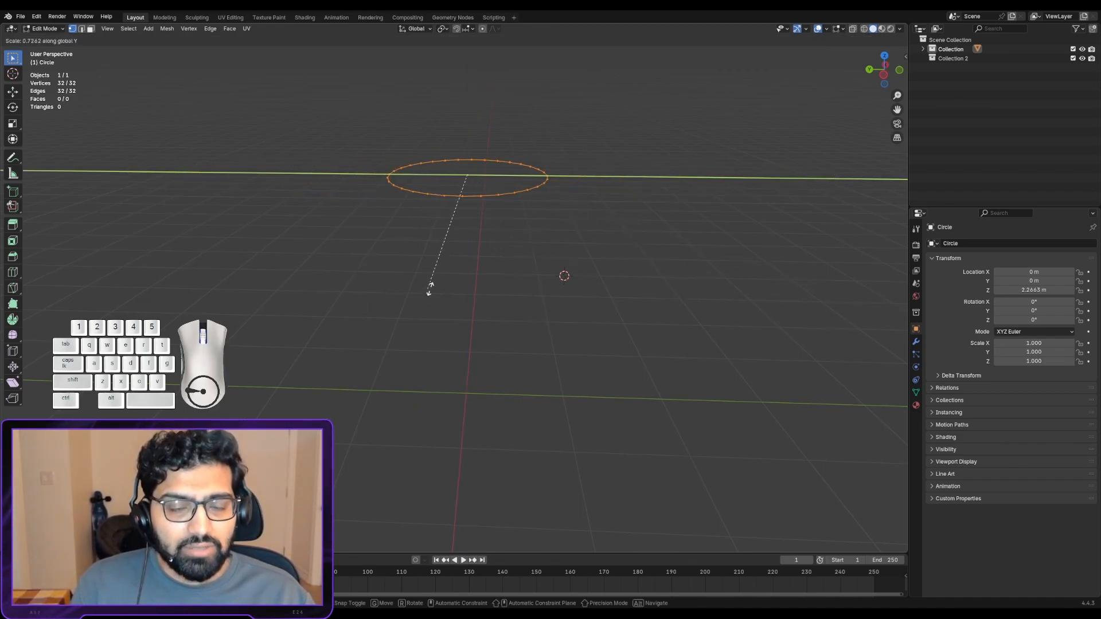
click(656, 318)
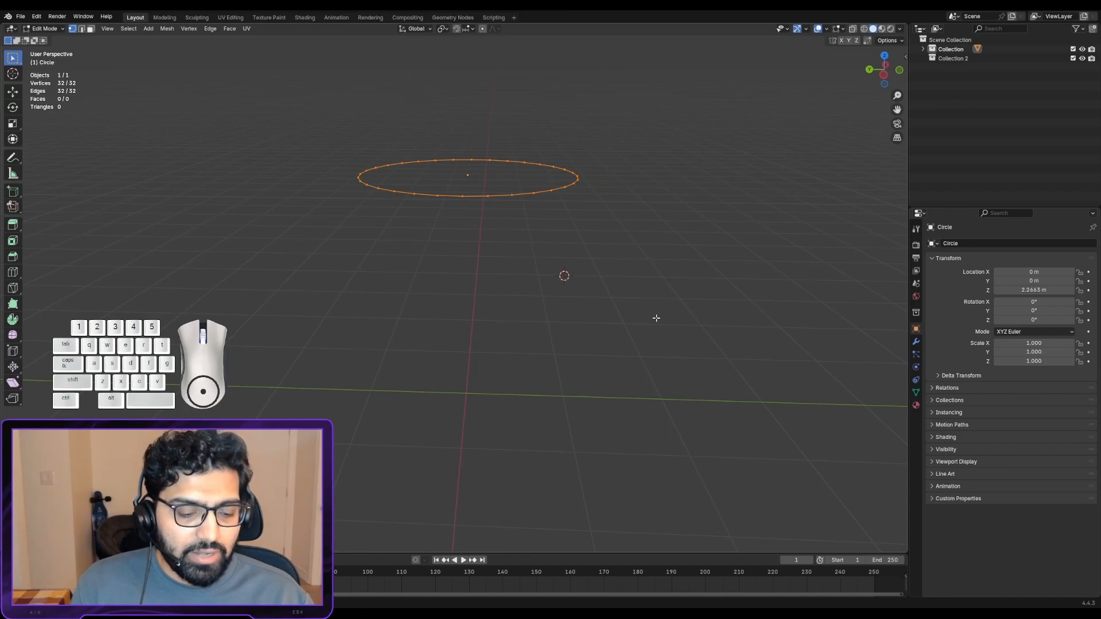
key(s)
key(y)
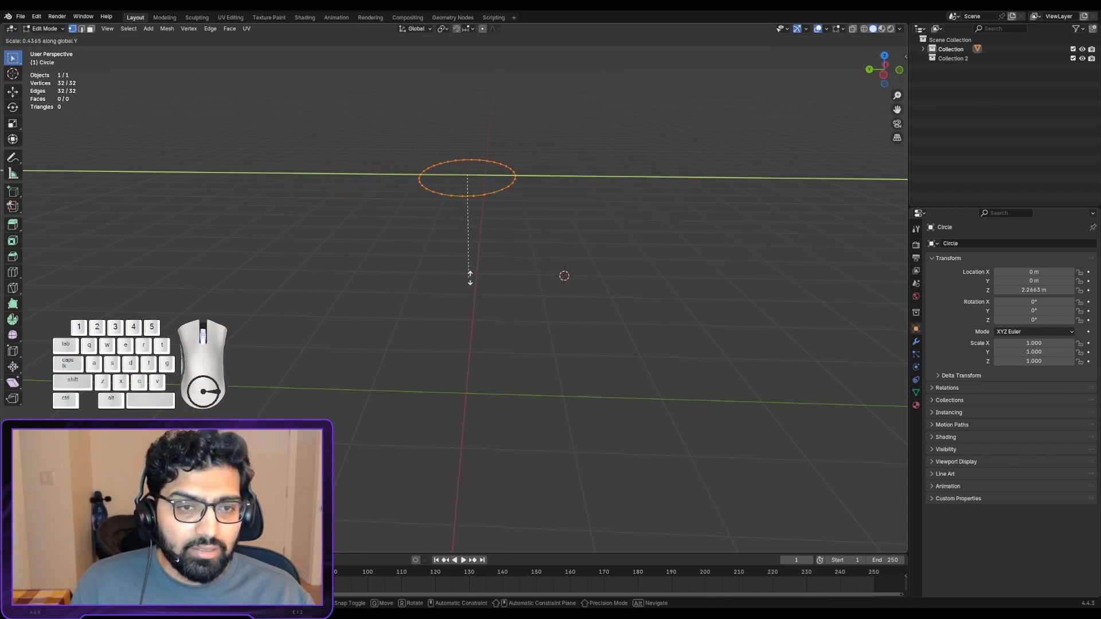
key(x)
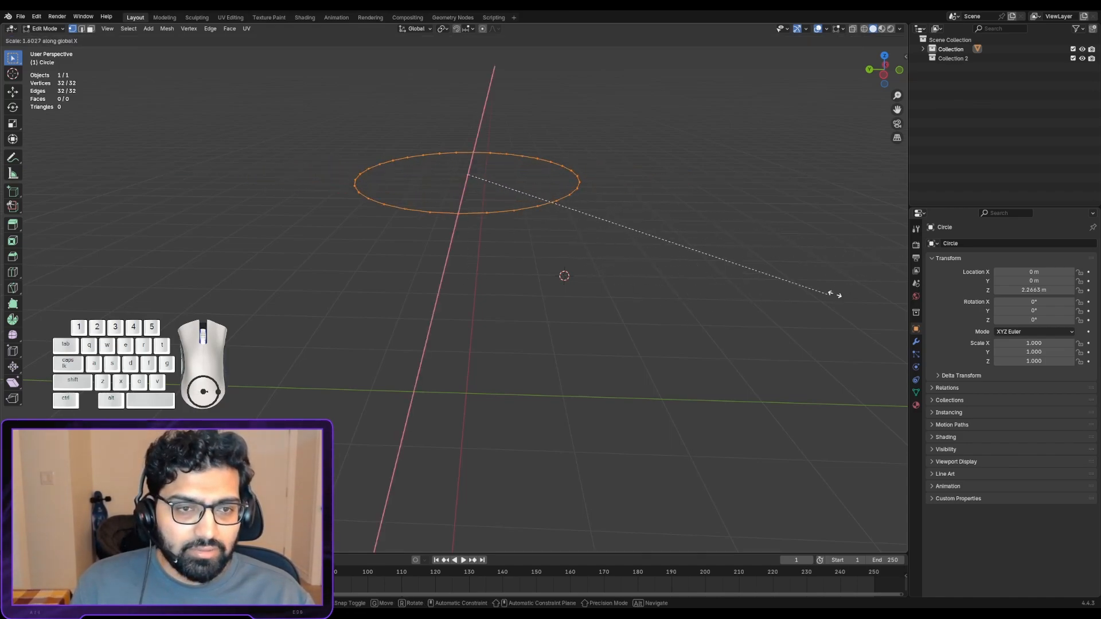
click(699, 296)
- Scale the circle's vertices down uniformly to roughly two thirds of their current size
key(s)
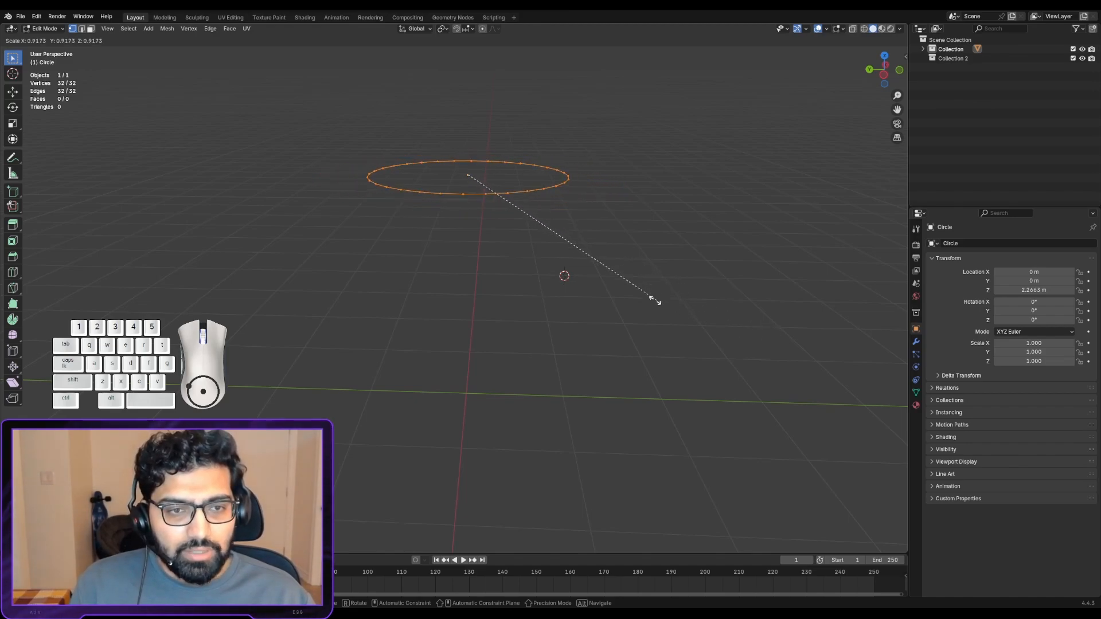
click(584, 283)
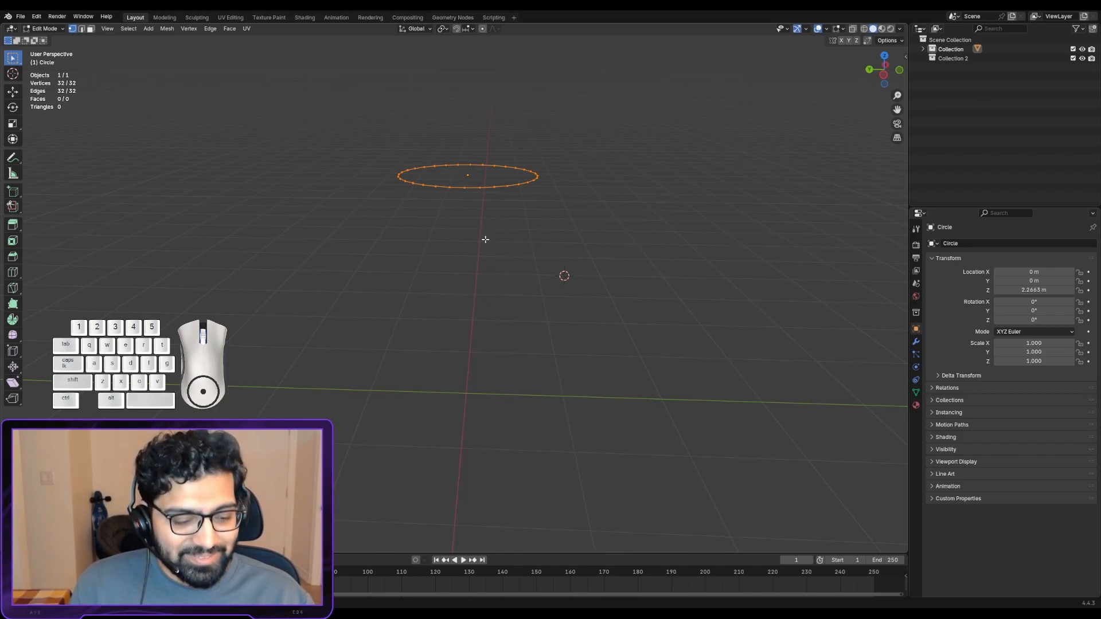
- Try extruding the circle's vertices downward into a ring wall, and undo the extrusion
key(e)
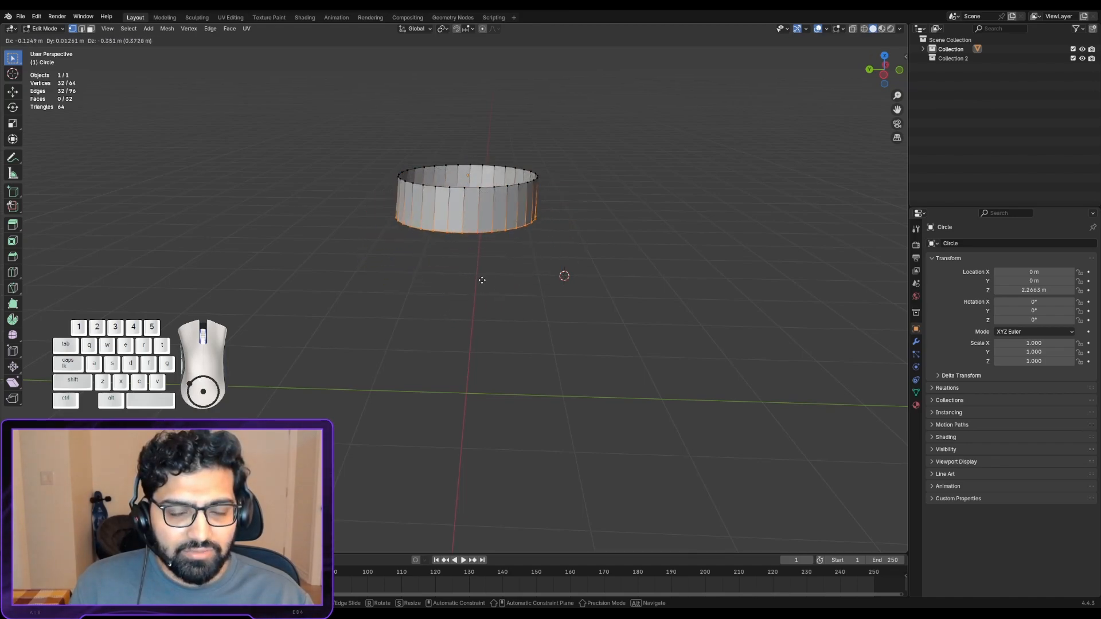
right_click(480, 274)
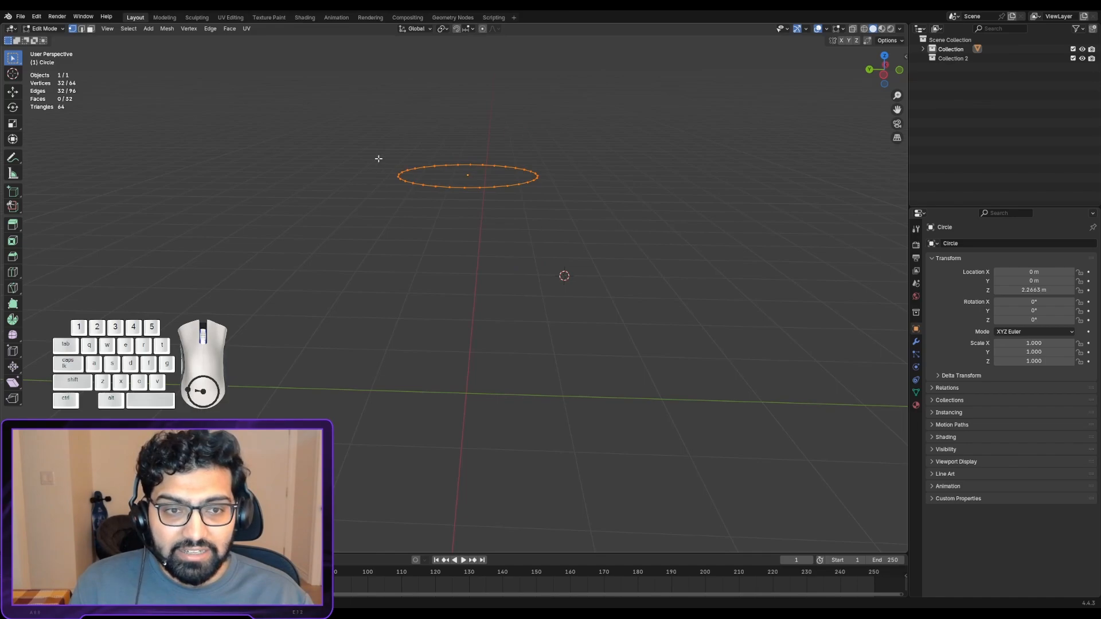
key(ctrl+z)
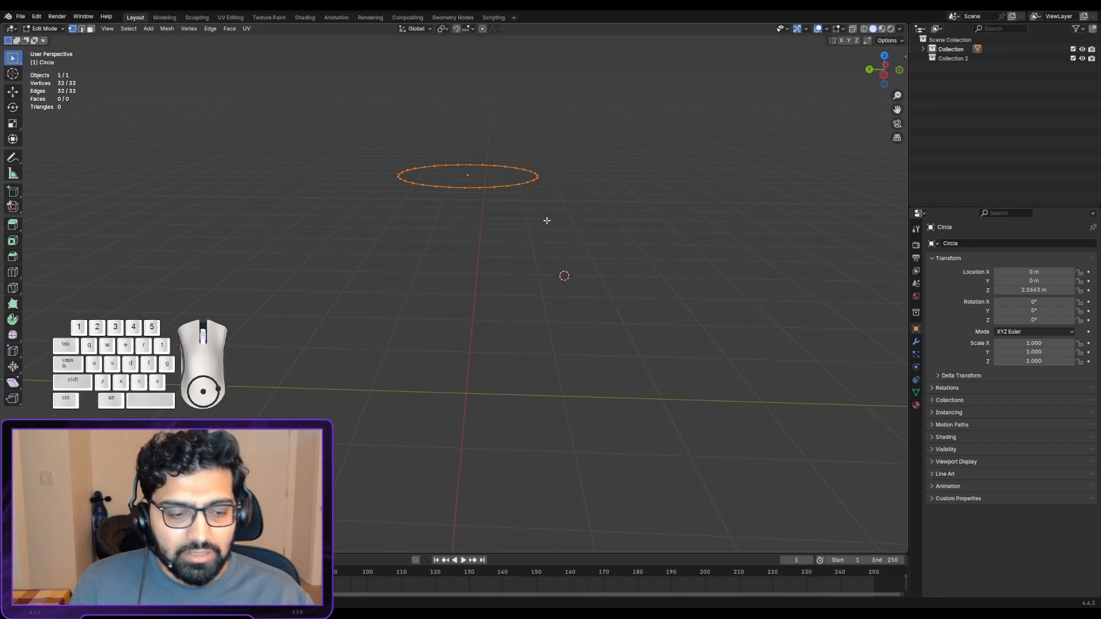
- Practise selecting the circle's vertices: deselect all, box-select the whole circle, pick one vertex, and loop-select the ring
click(495, 263)
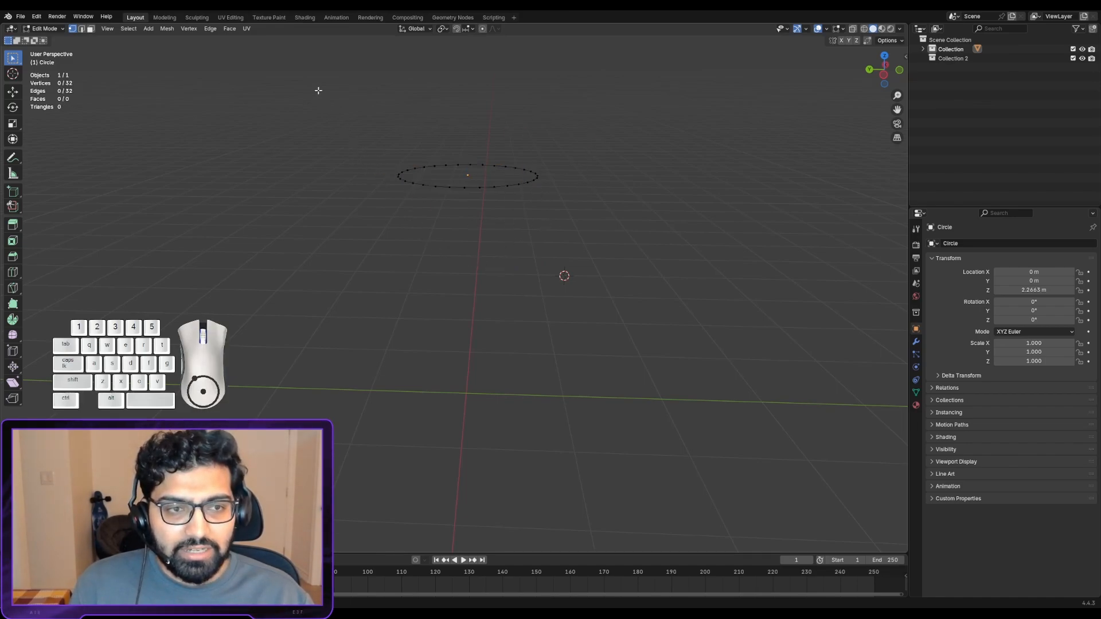
drag(305, 74, 750, 319)
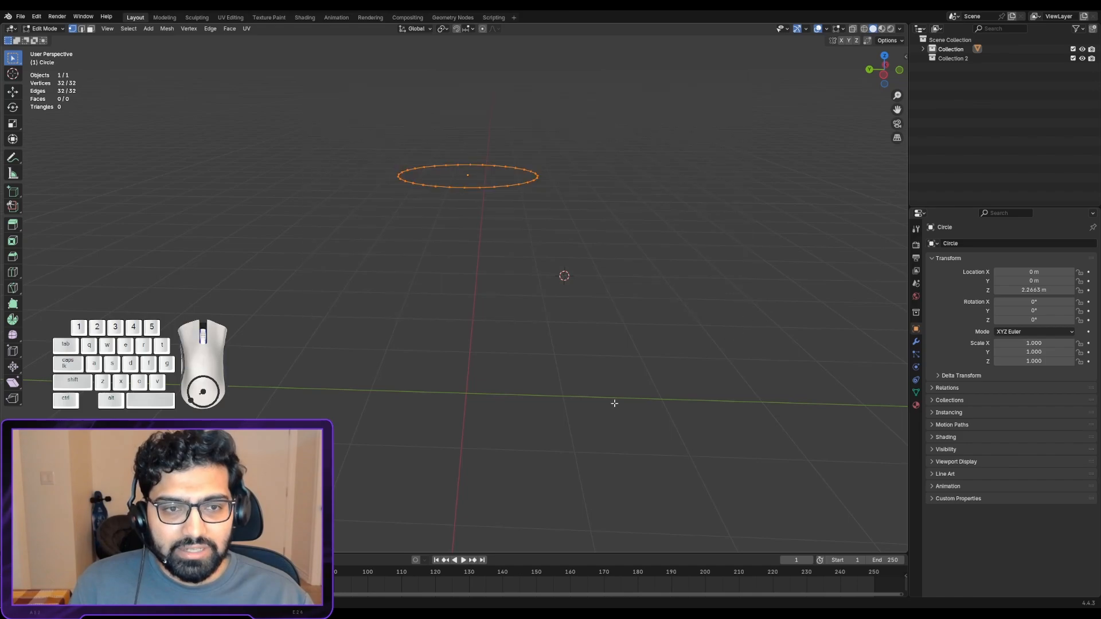
click(464, 187)
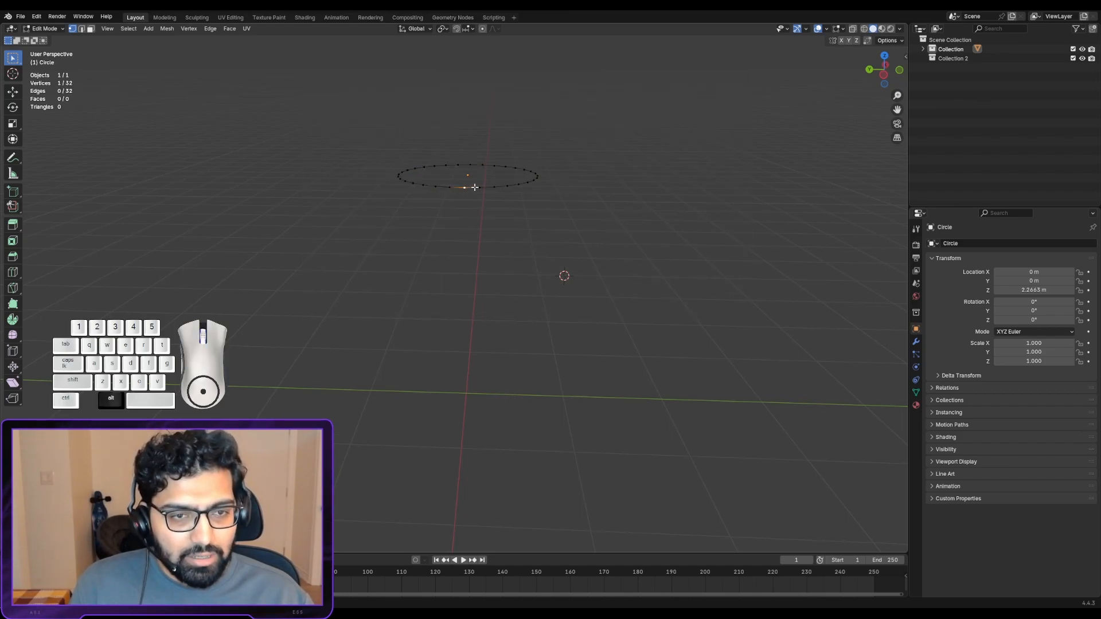
alt+click(472, 189)
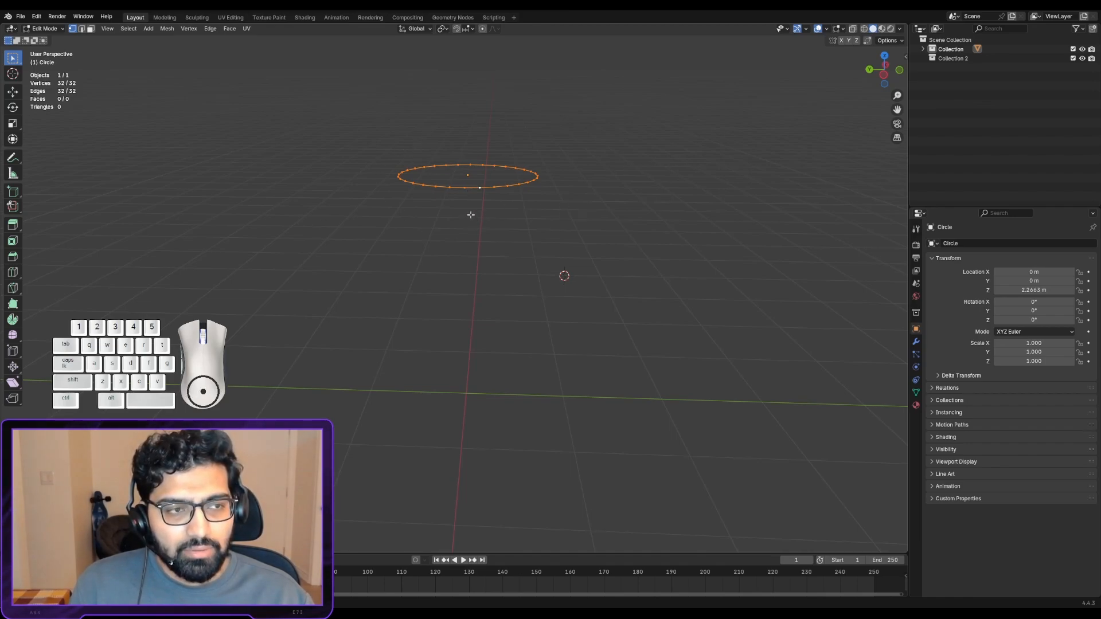
- Clear the vertex selection and try to select the circle's loop in face select mode
click(467, 214)
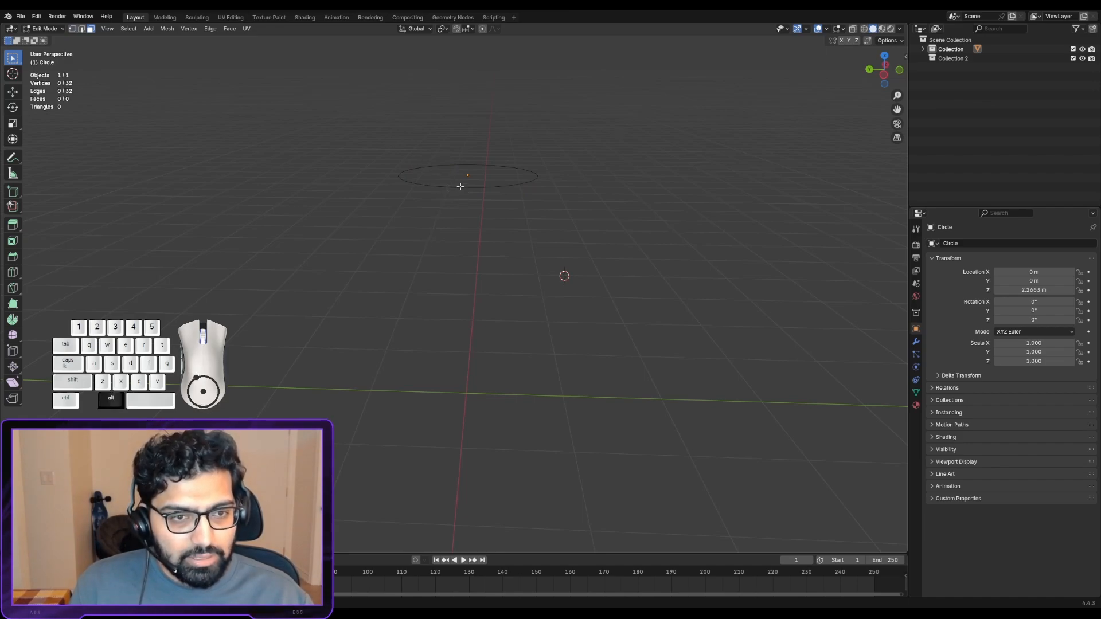
alt+right_click(460, 189)
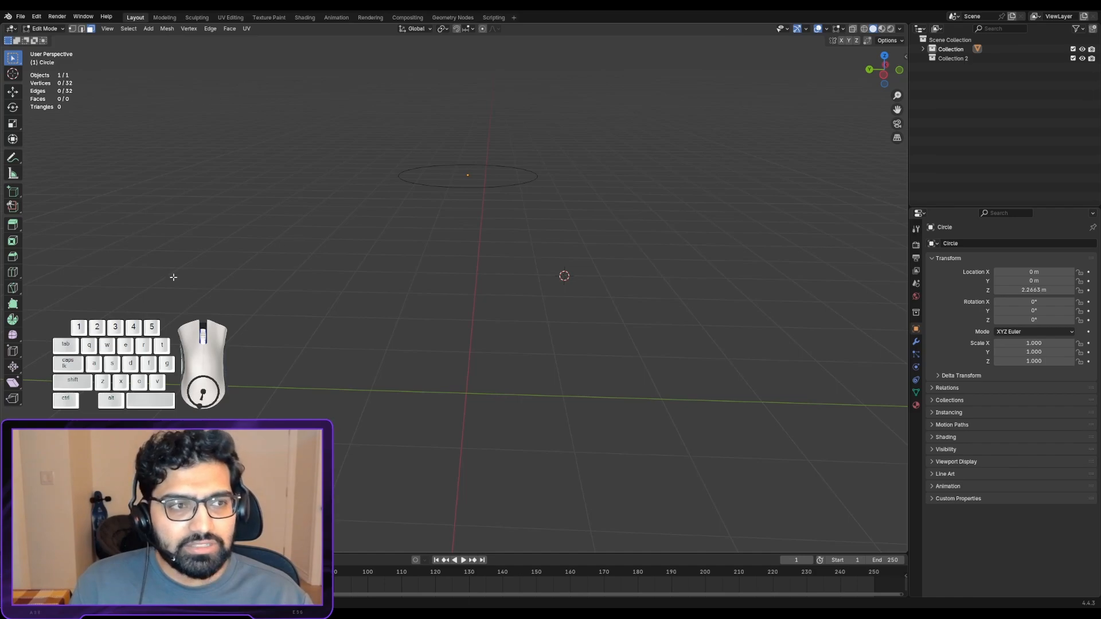
- Switch to vertex select mode and practise picking a single vertex on the near side of the circle
click(71, 29)
drag(445, 180, 464, 225)
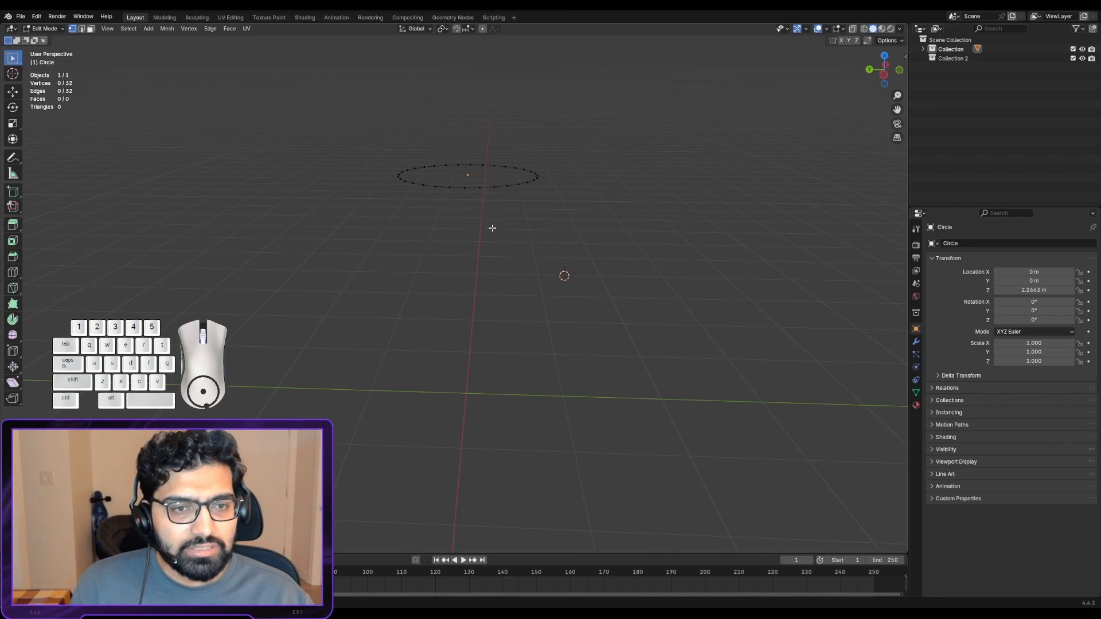
drag(474, 164, 491, 243)
drag(489, 174, 505, 222)
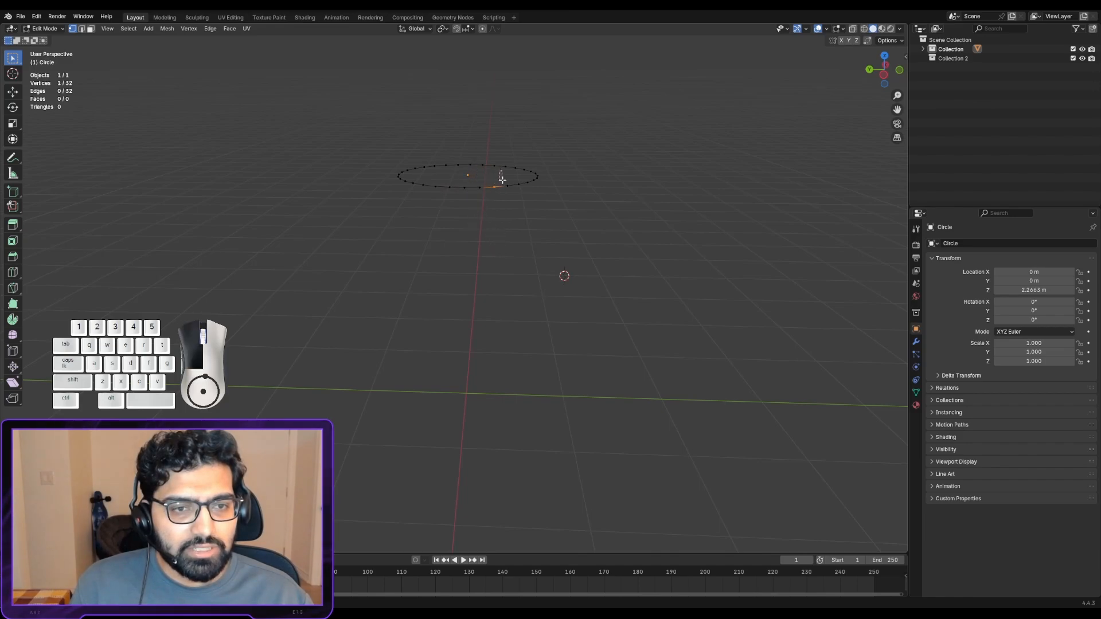
- Practise picking individual edges around the circle in edge select mode, and try face select mode as well
click(83, 28)
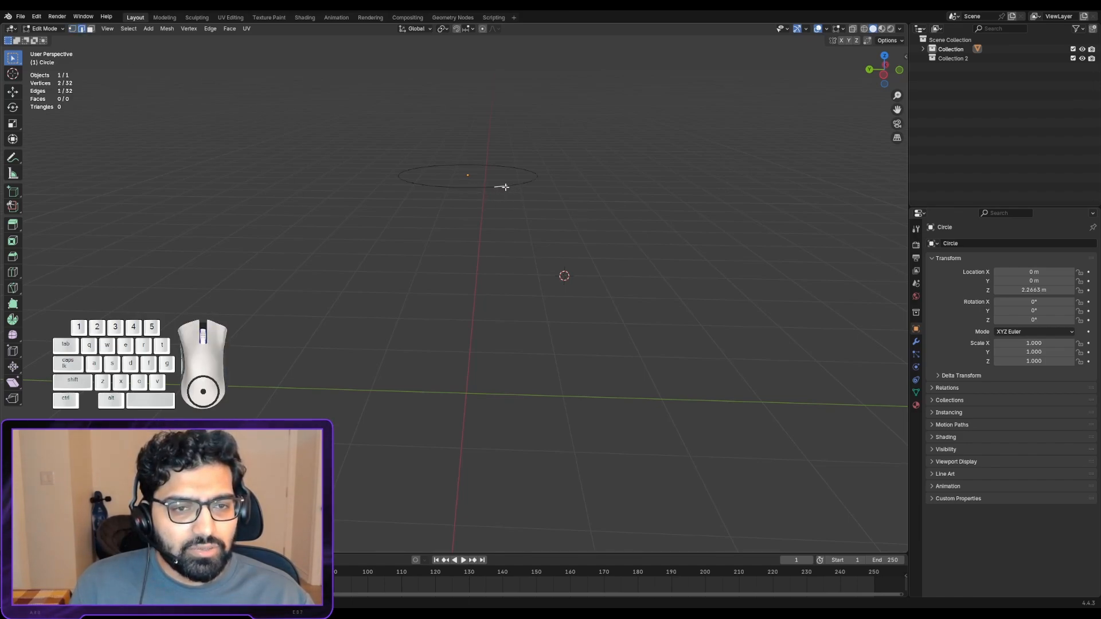
click(527, 185)
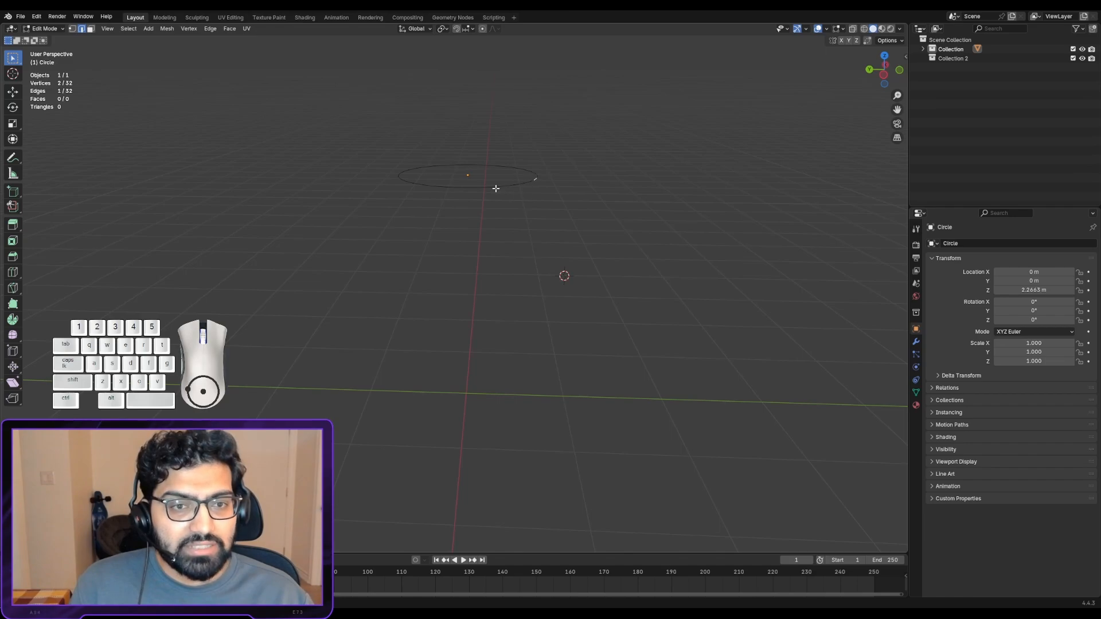
click(408, 180)
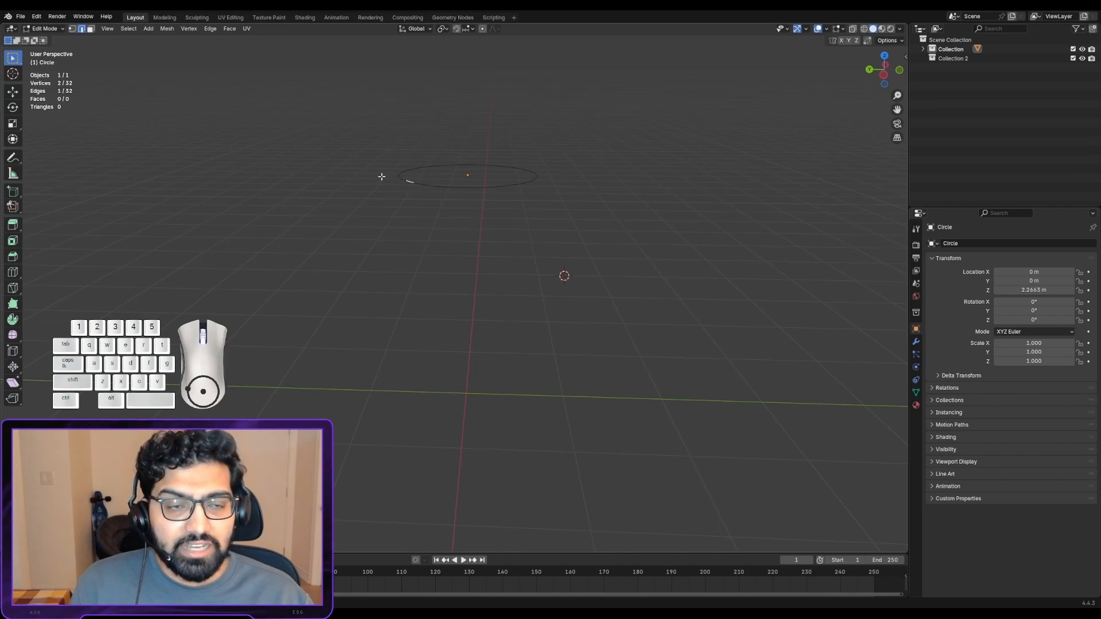
click(388, 176)
click(440, 186)
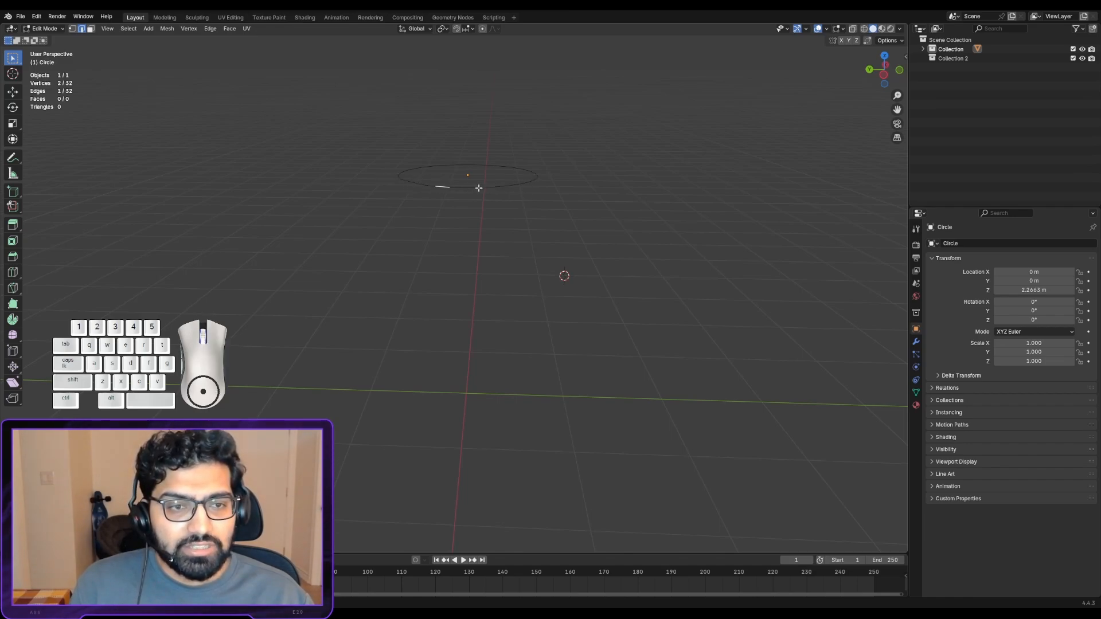
click(509, 184)
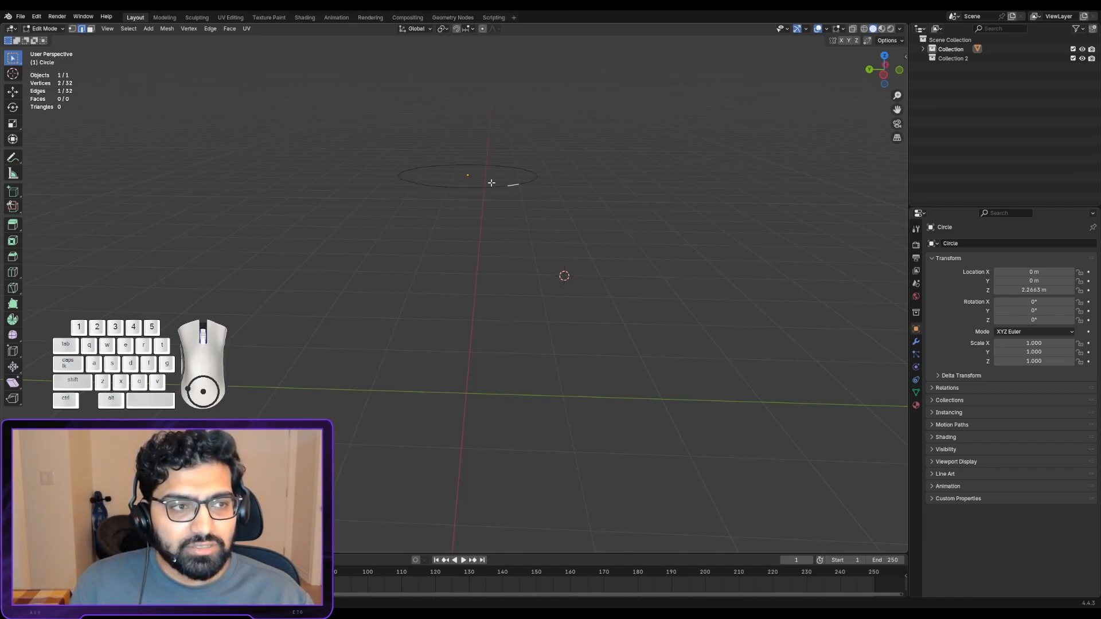
click(90, 29)
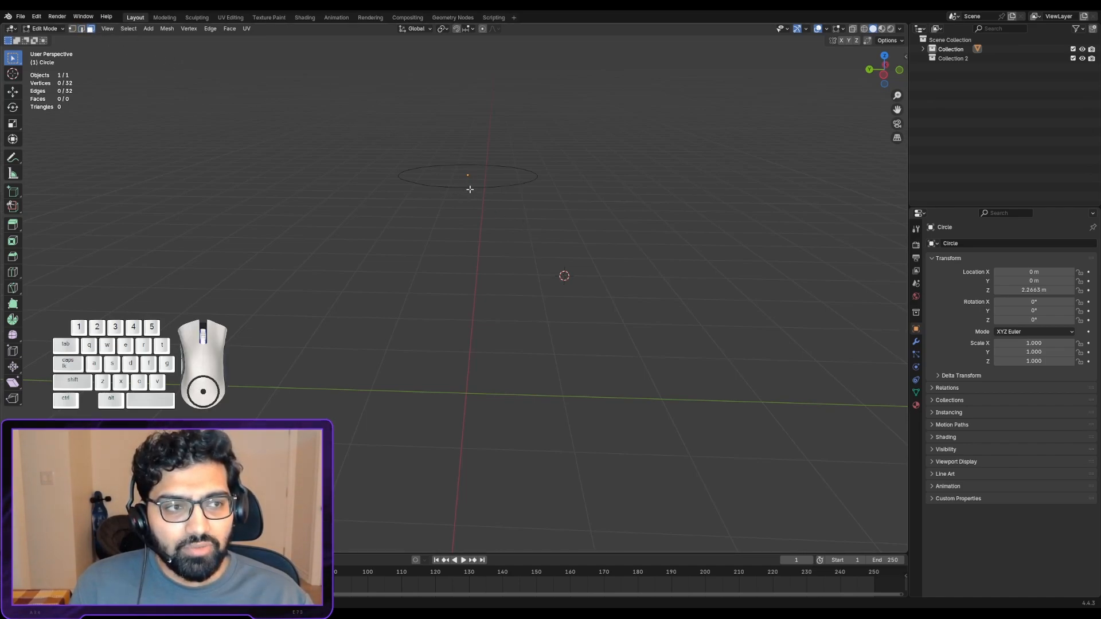
- In vertex select mode, box-select the whole circle and extrude it downward along global Z by about 1.52 m
click(71, 28)
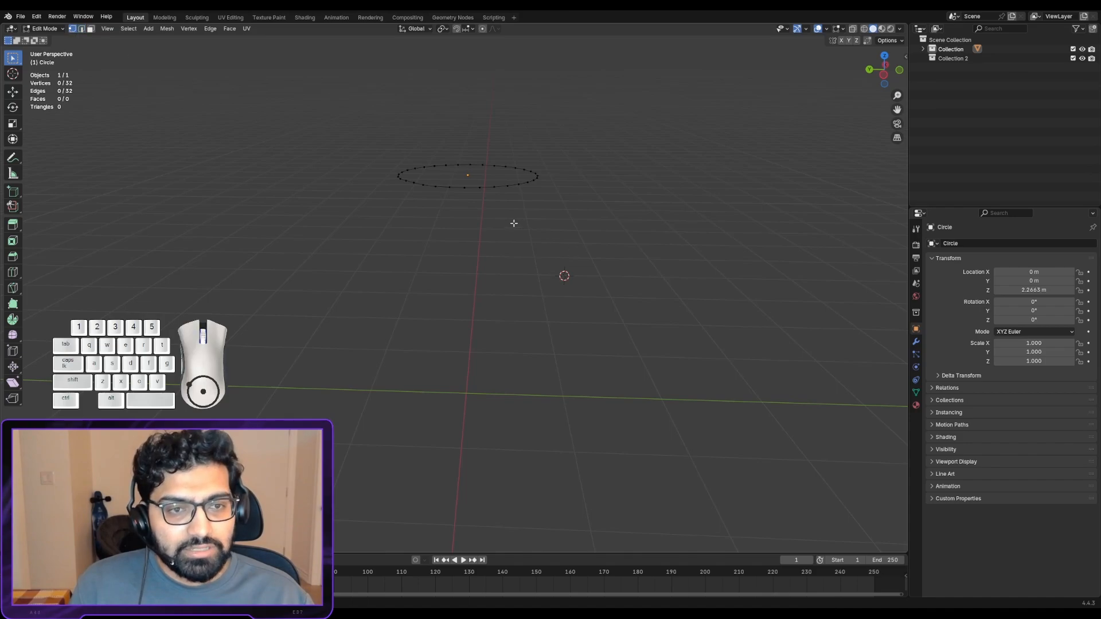
drag(343, 114, 663, 327)
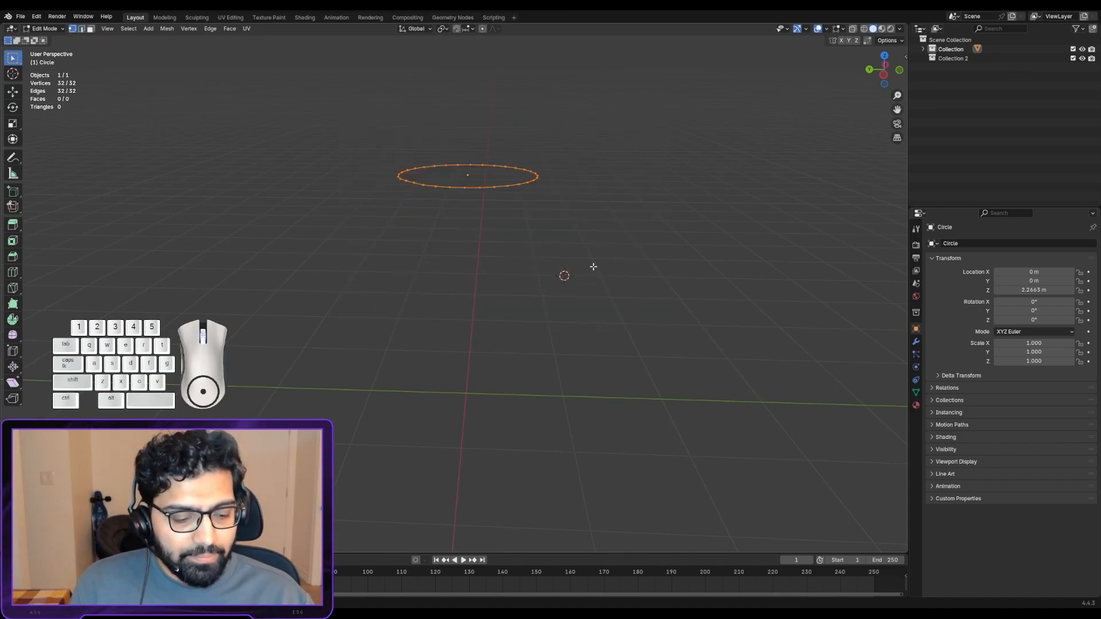
key(e)
key(x)
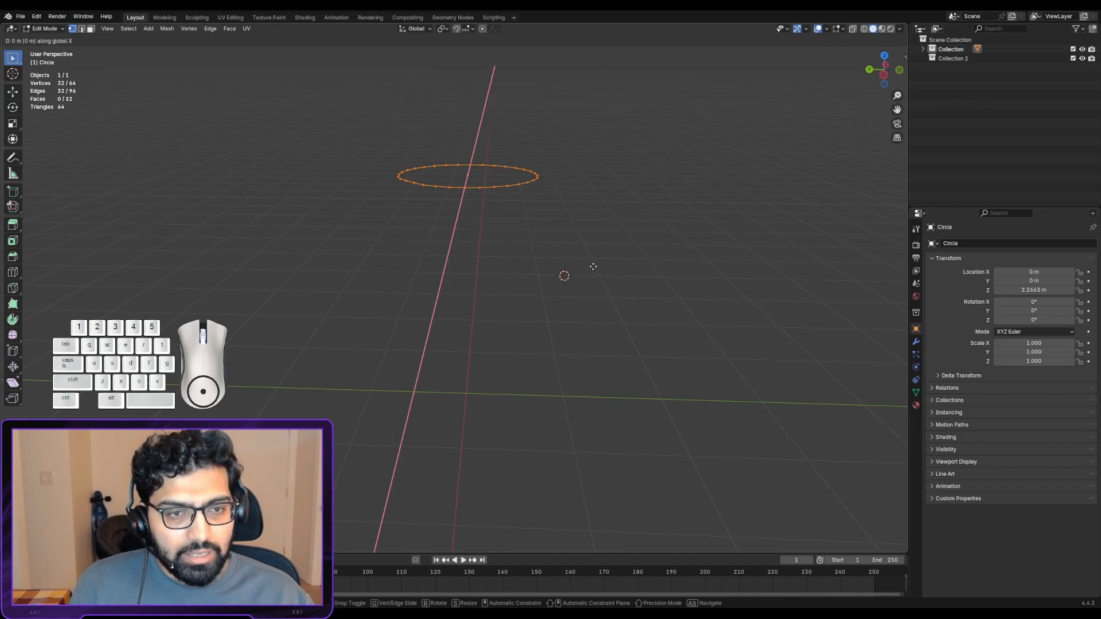
key(z)
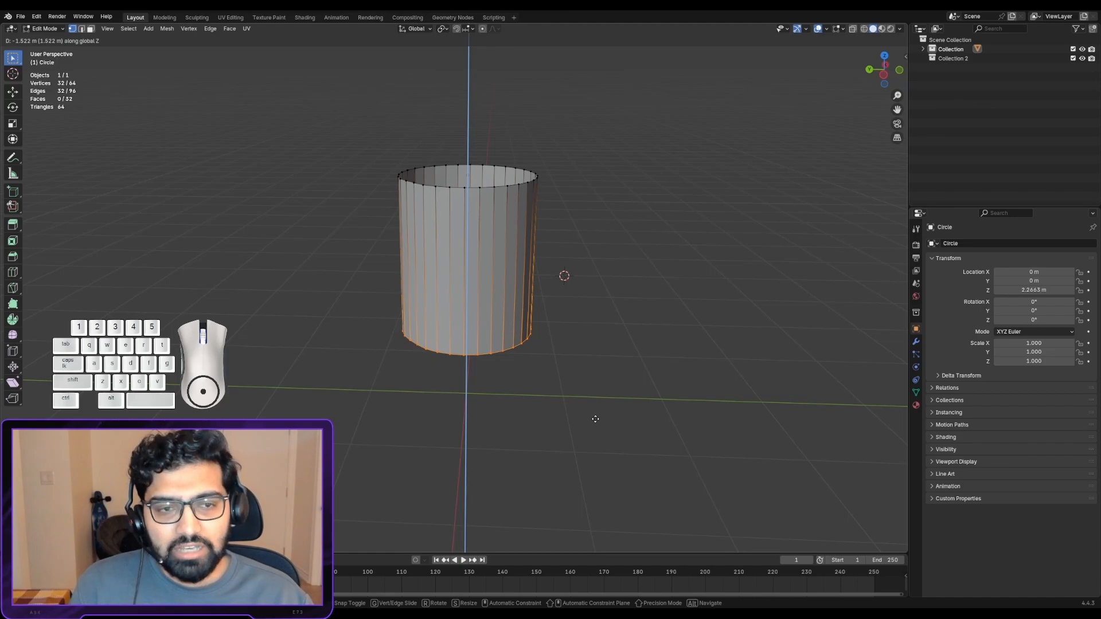
click(595, 418)
- Fill the open lower end of the extruded cylinder with a face
middle_drag(595, 419, 487, 388)
scroll(487, 388, down, 3)
shift+middle_drag(484, 263, 475, 157)
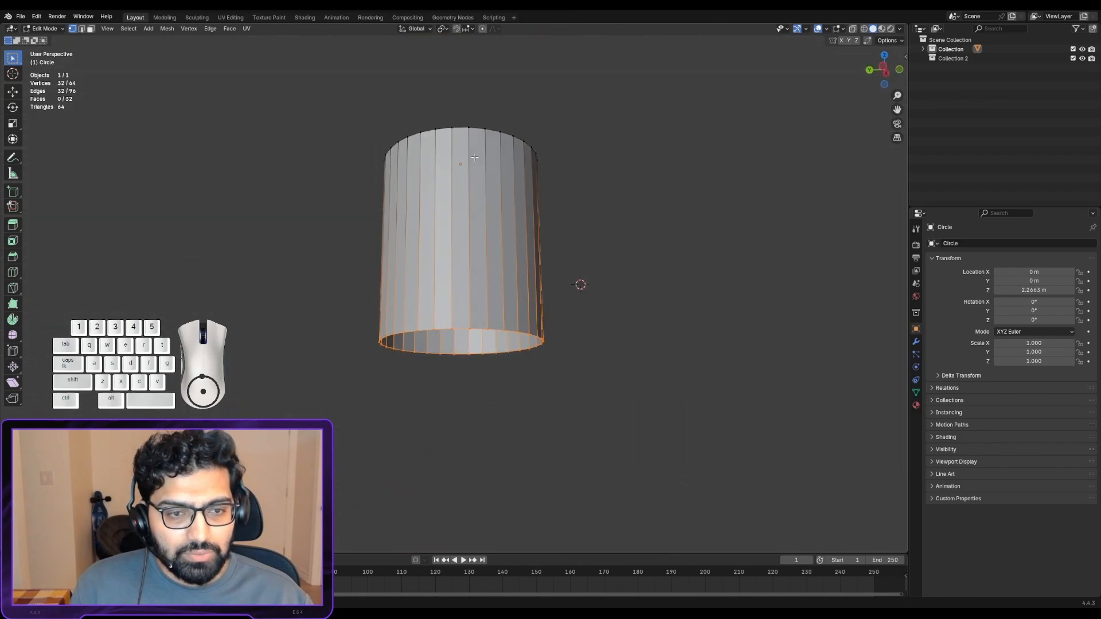
alt+shift+drag(484, 278, 501, 216)
scroll(486, 239, up, 3)
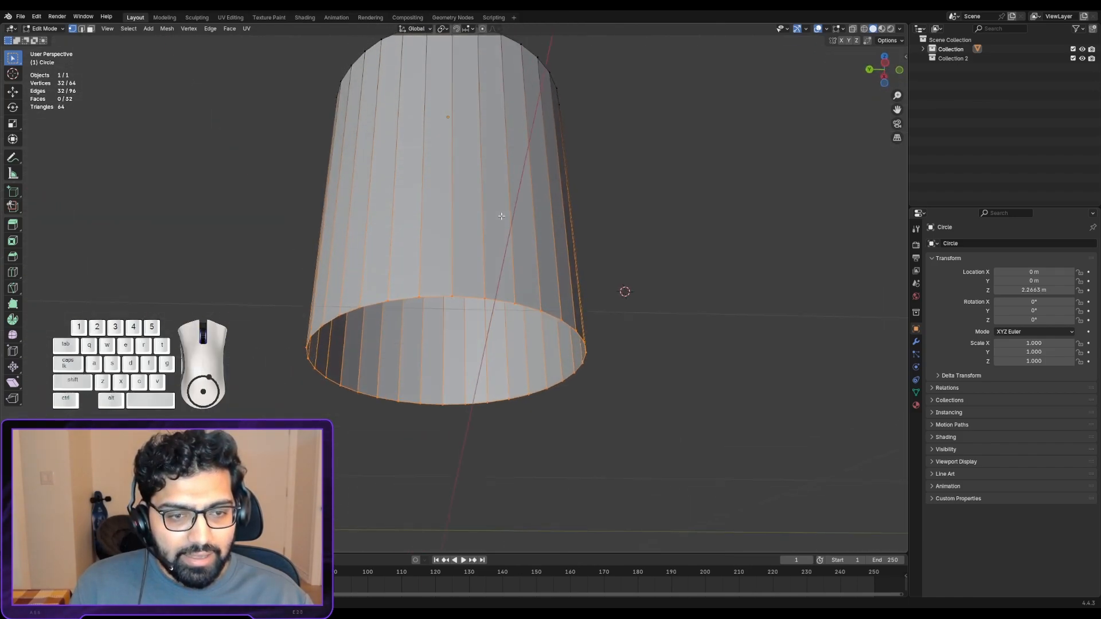
key(f)
middle_drag(501, 216, 384, 220)
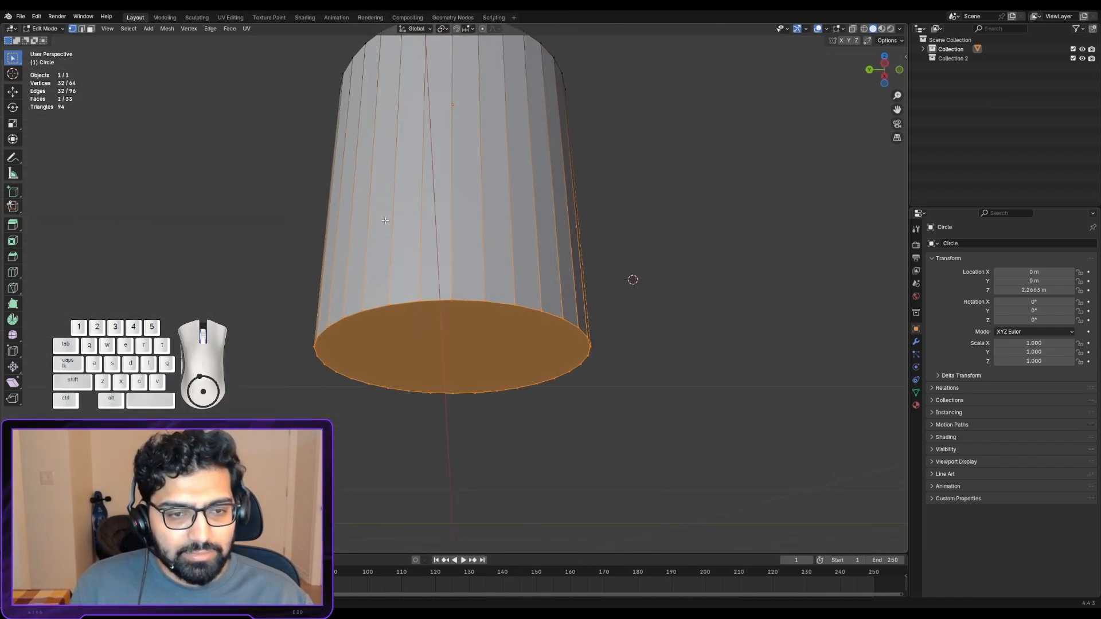
- Inspect the cylinder's filled base from below and return to Object Mode
middle_drag(465, 363, 568, 209)
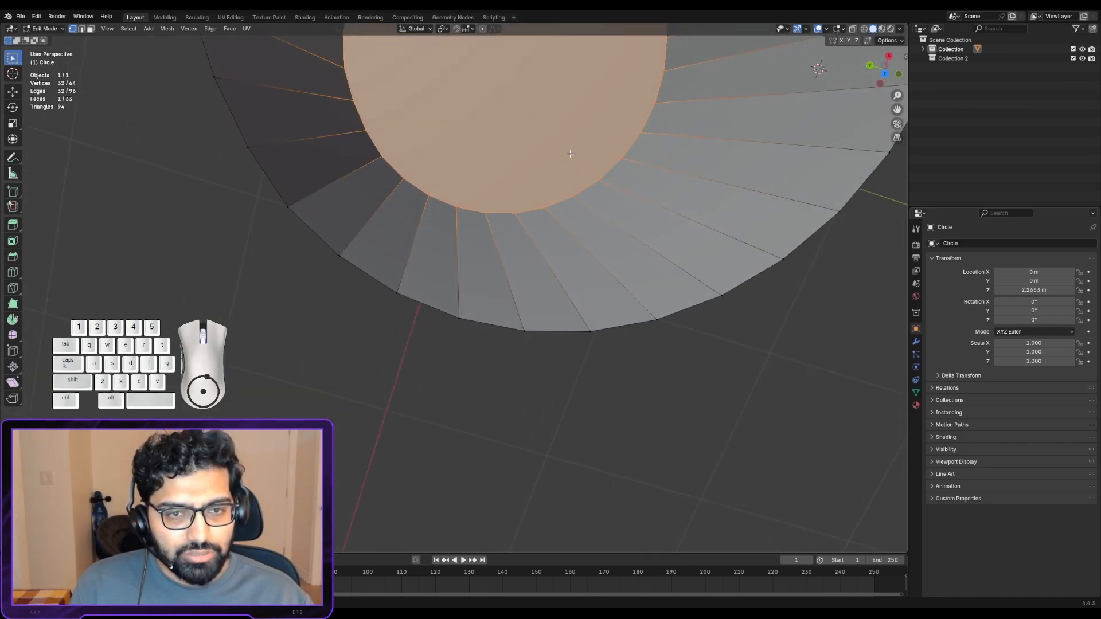
middle_drag(570, 154, 554, 263)
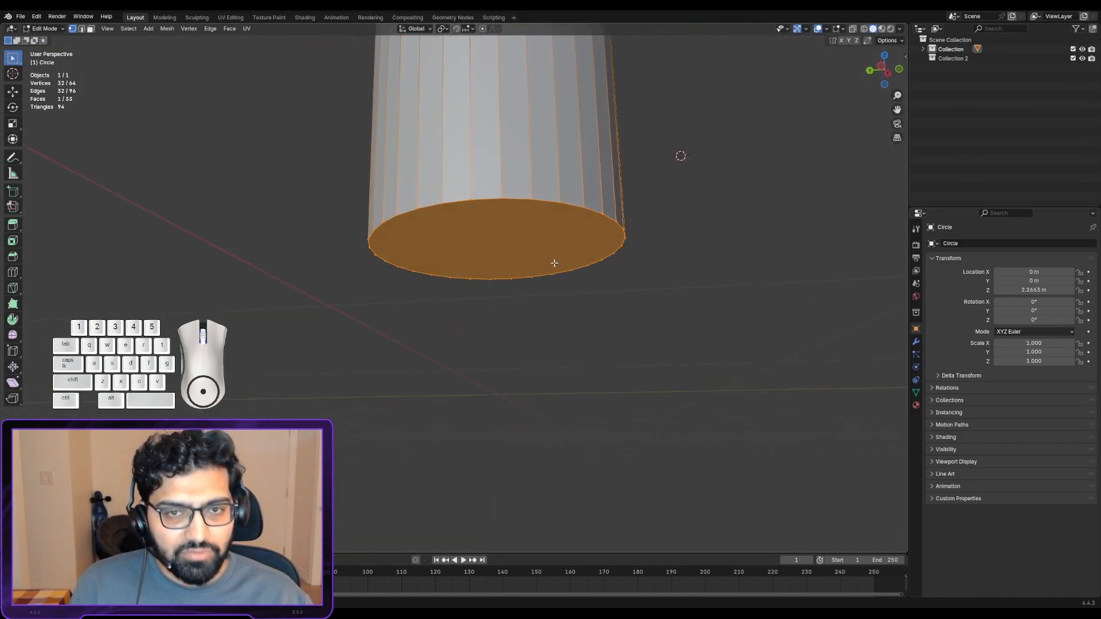
middle_drag(569, 157, 494, 265)
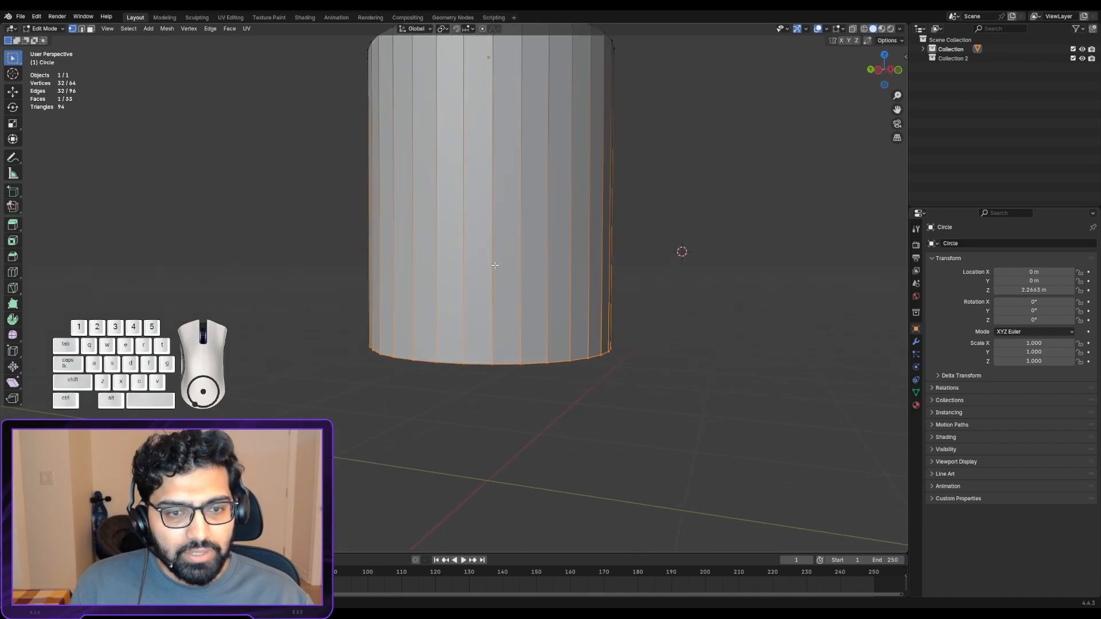
scroll(496, 267, down, 3)
scroll(519, 276, down, 1)
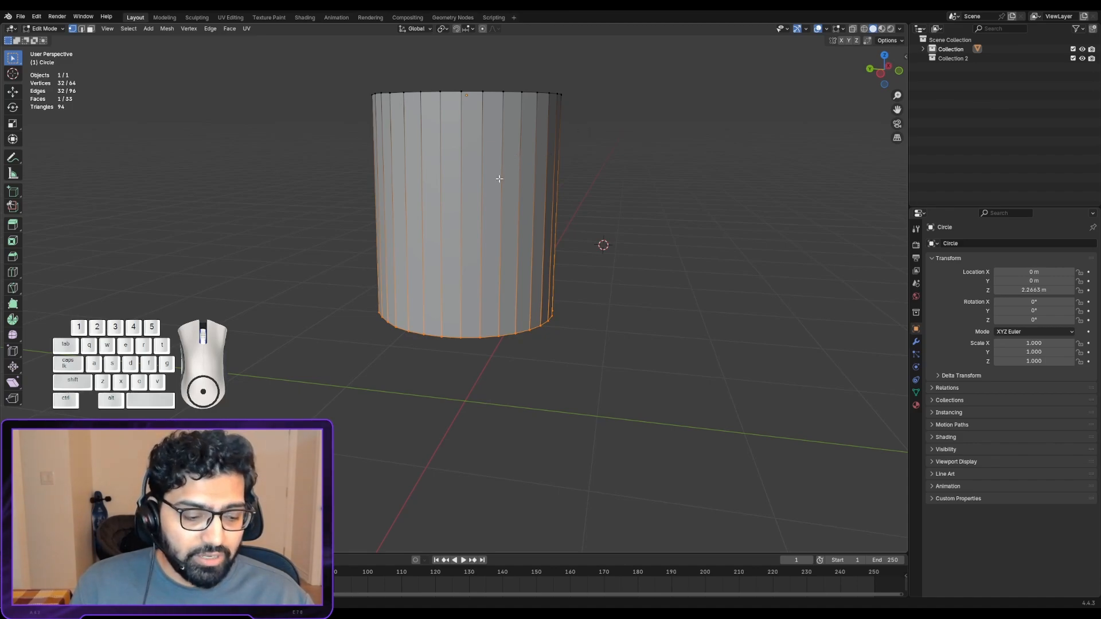
key(Tab)
middle_drag(499, 178, 561, 248)
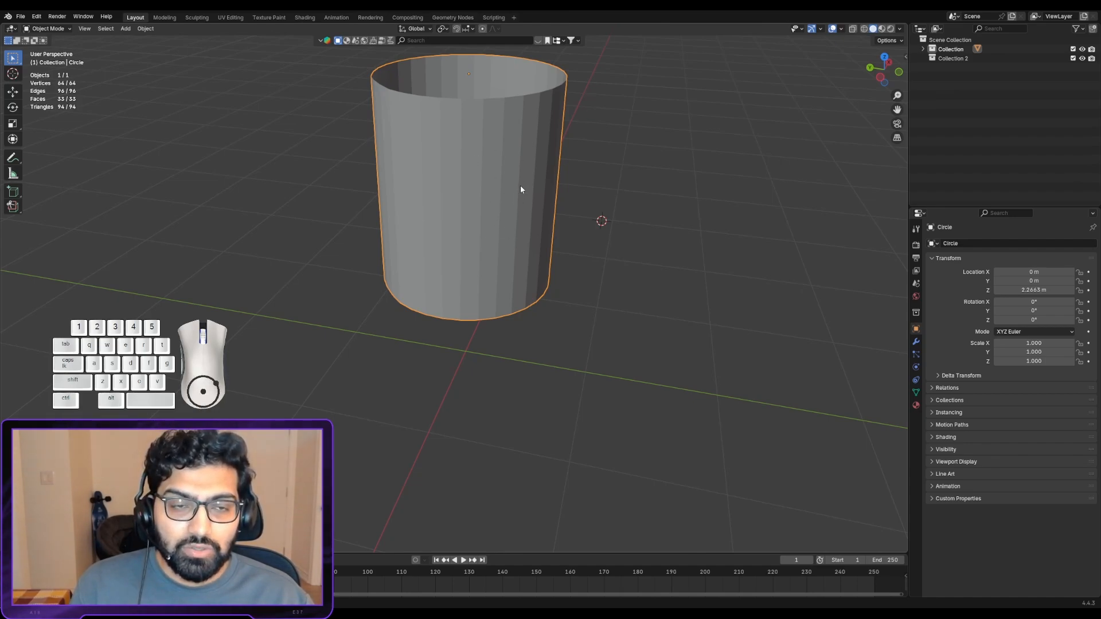
middle_drag(521, 189, 441, 211)
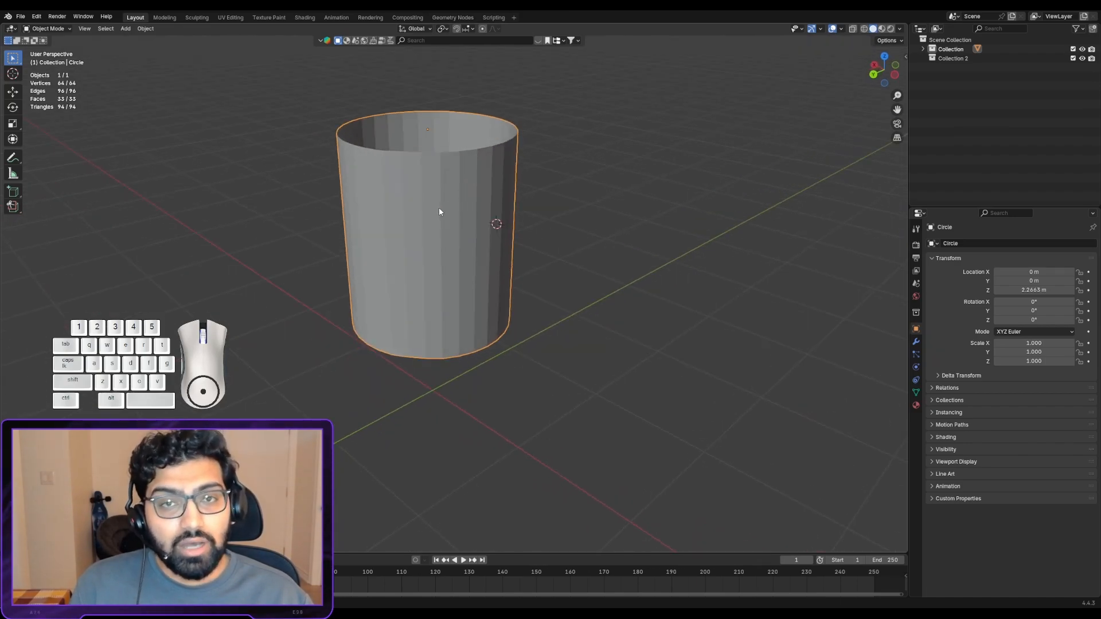
- Try rotating the cylinder about the global Z, X and Y axes in turn, cancelling each rotation
key(r)
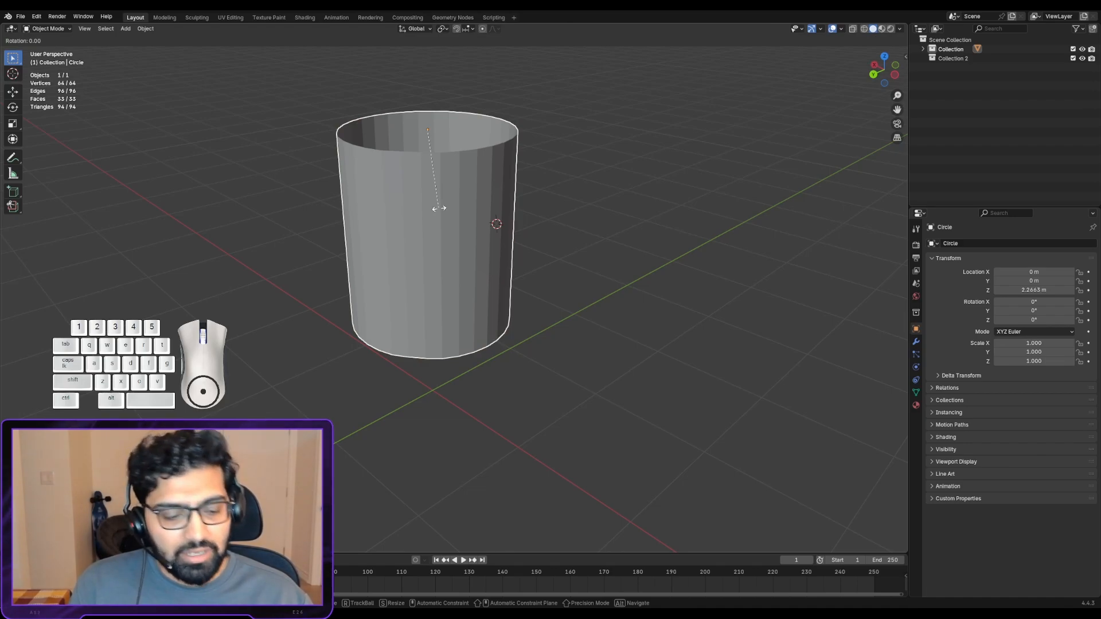
key(z)
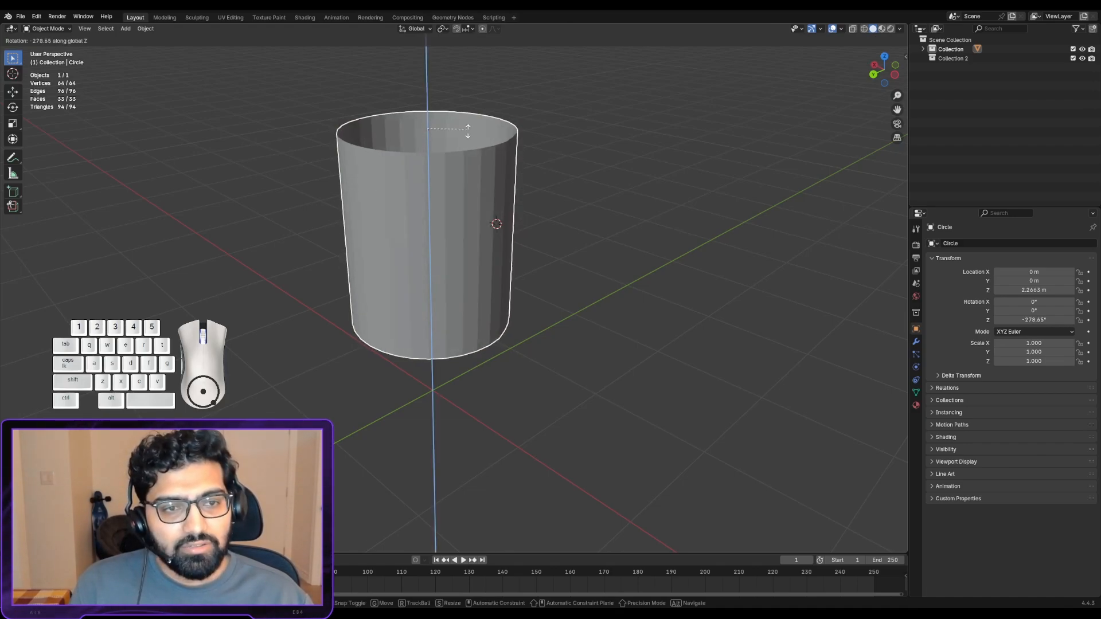
right_click(379, 184)
key(r)
key(x)
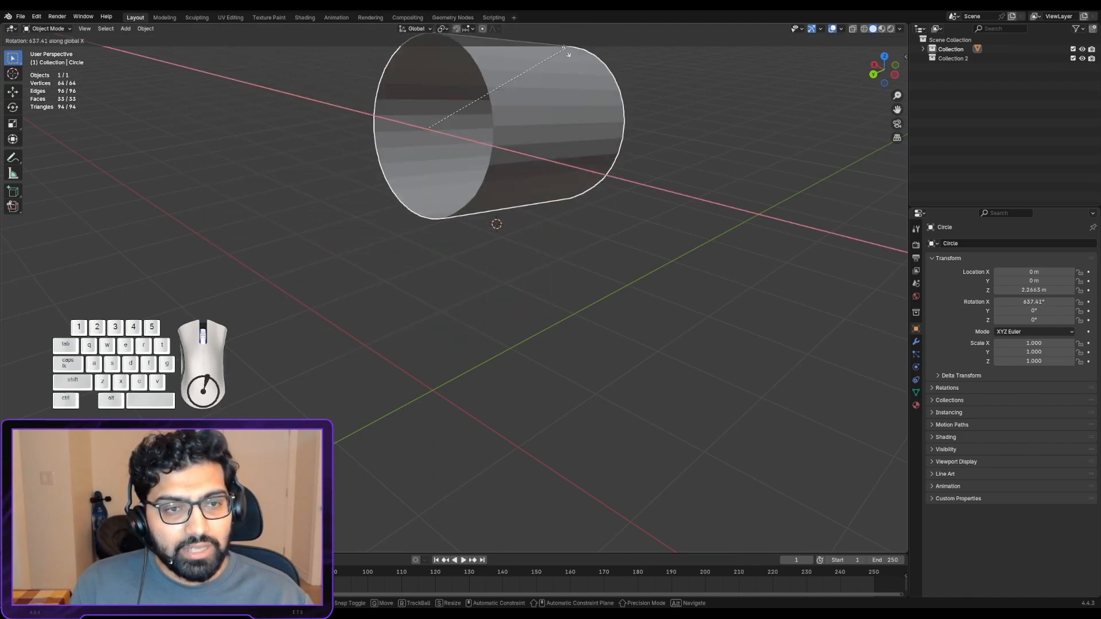
right_click(589, 157)
key(r)
key(y)
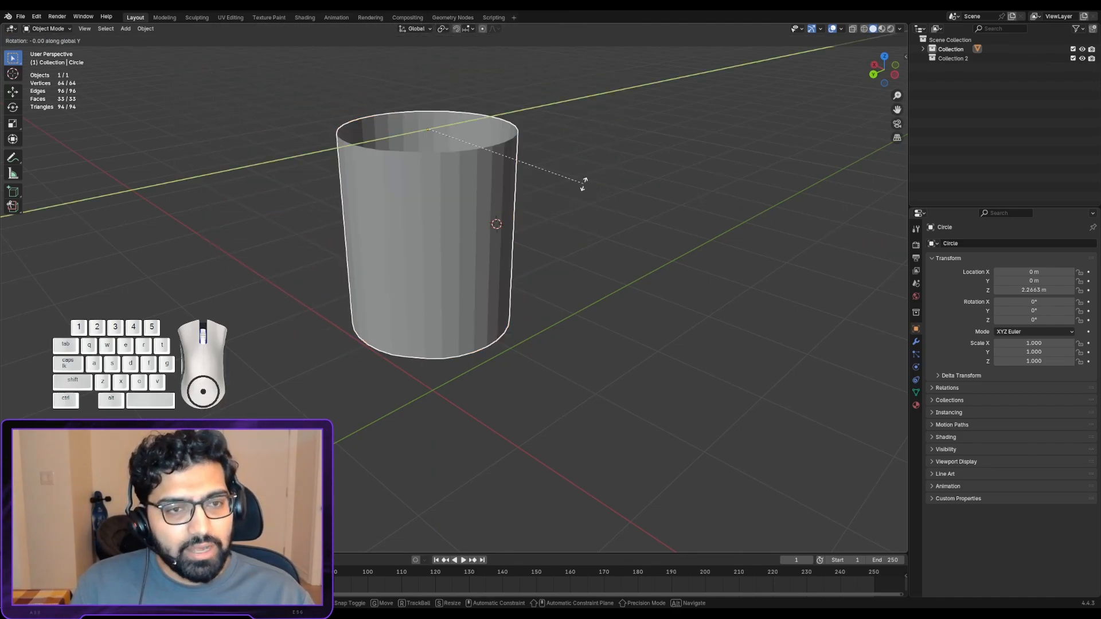
right_click(513, 261)
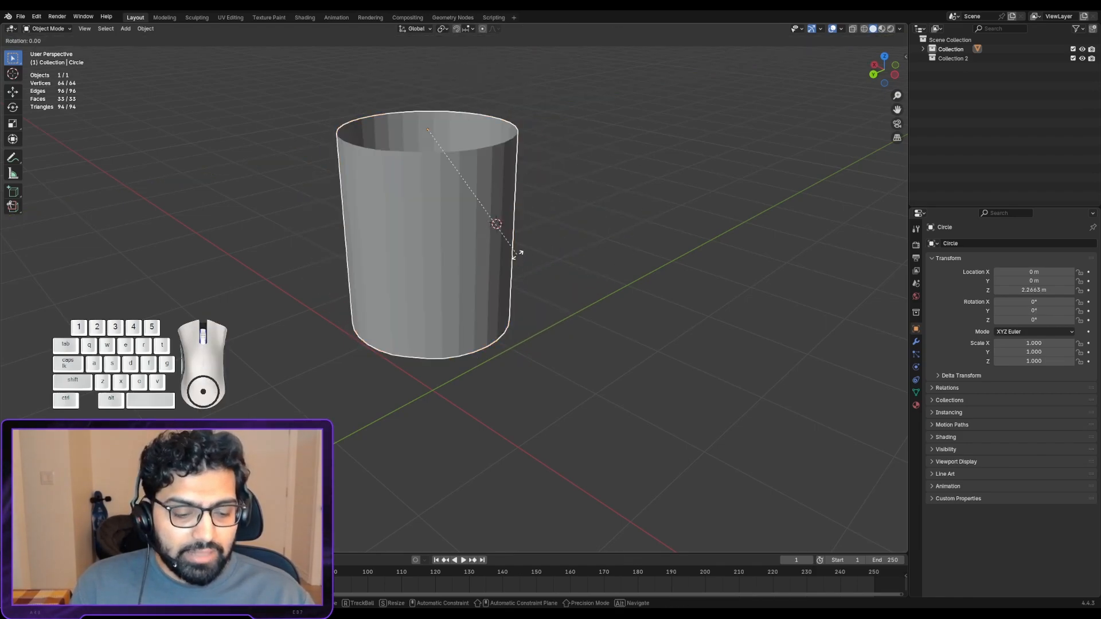
- Try the axis-constrained rotations again, about global Y, X and Z, cancelling each one
key(r)
key(y)
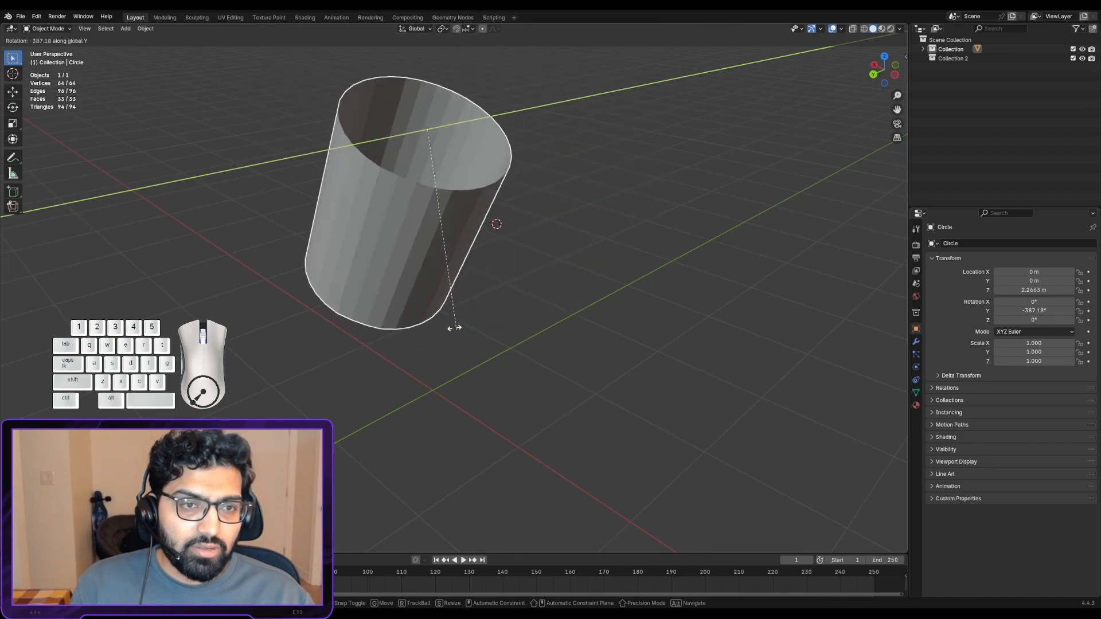
right_click(454, 293)
key(r)
key(x)
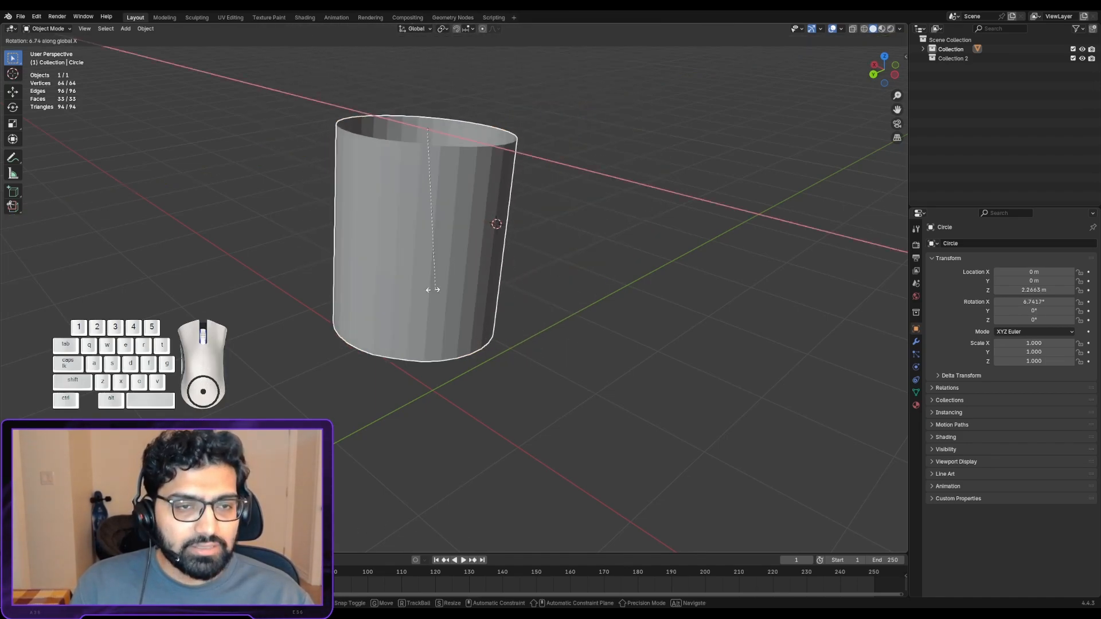
right_click(592, 269)
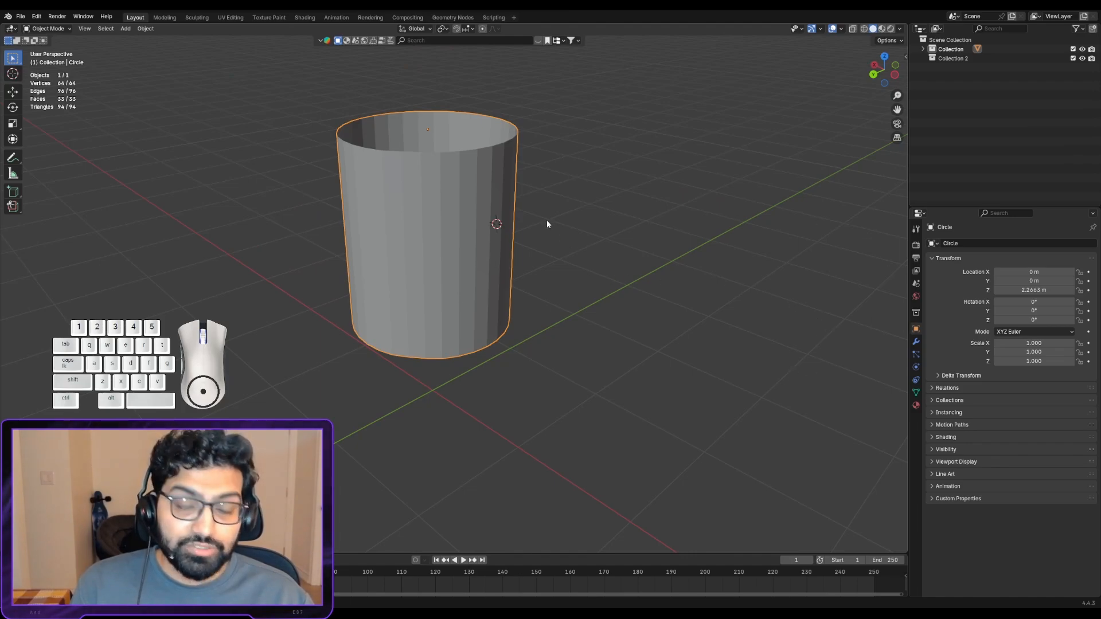
key(r)
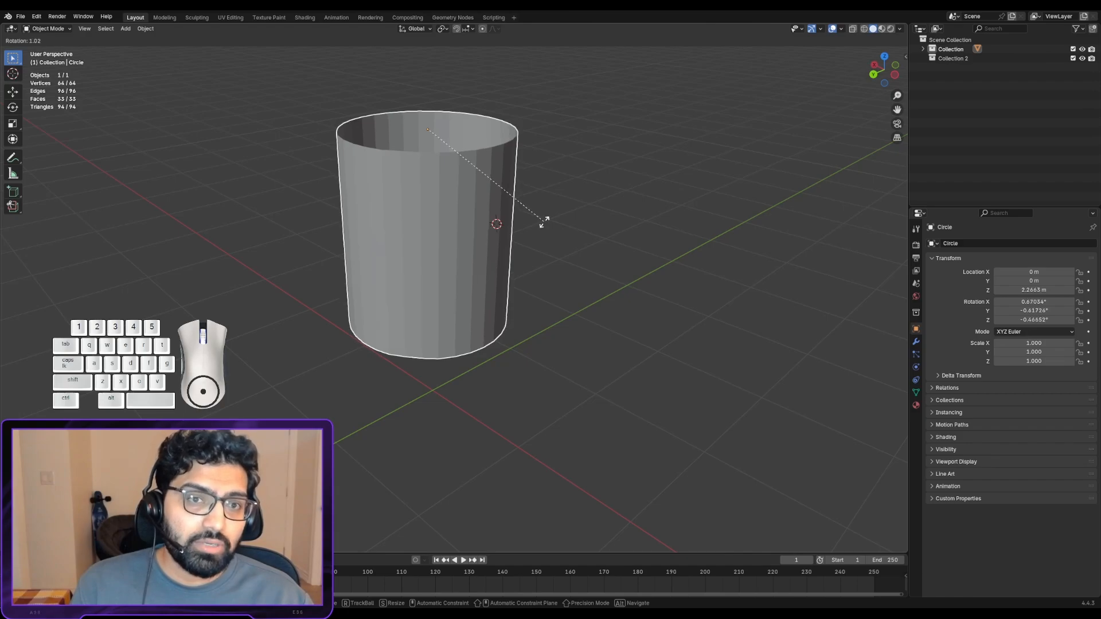
key(z)
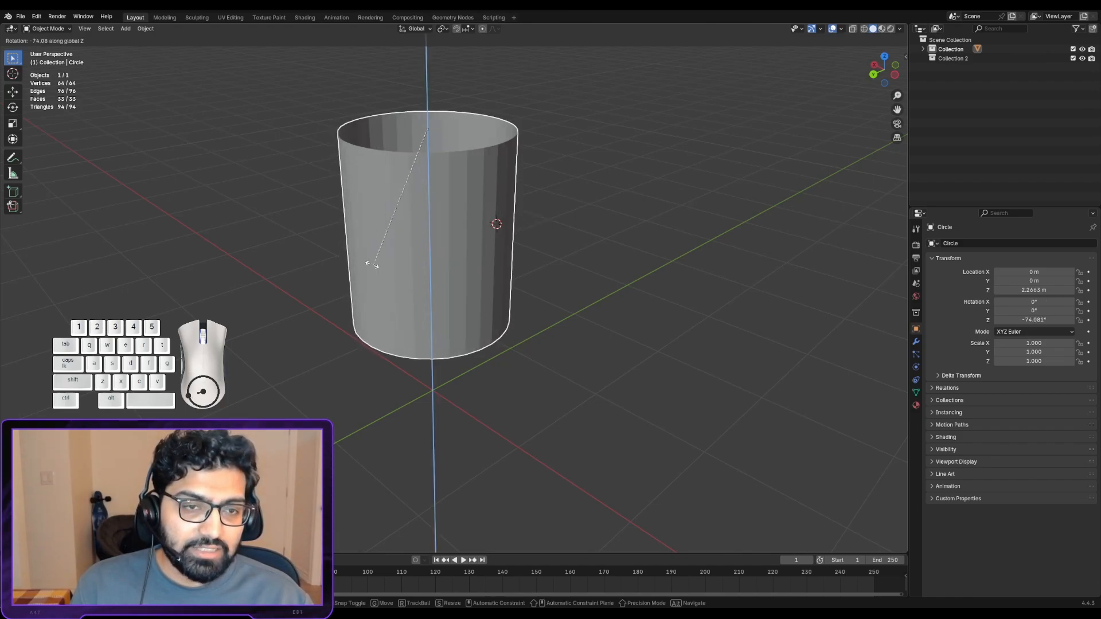
right_click(552, 203)
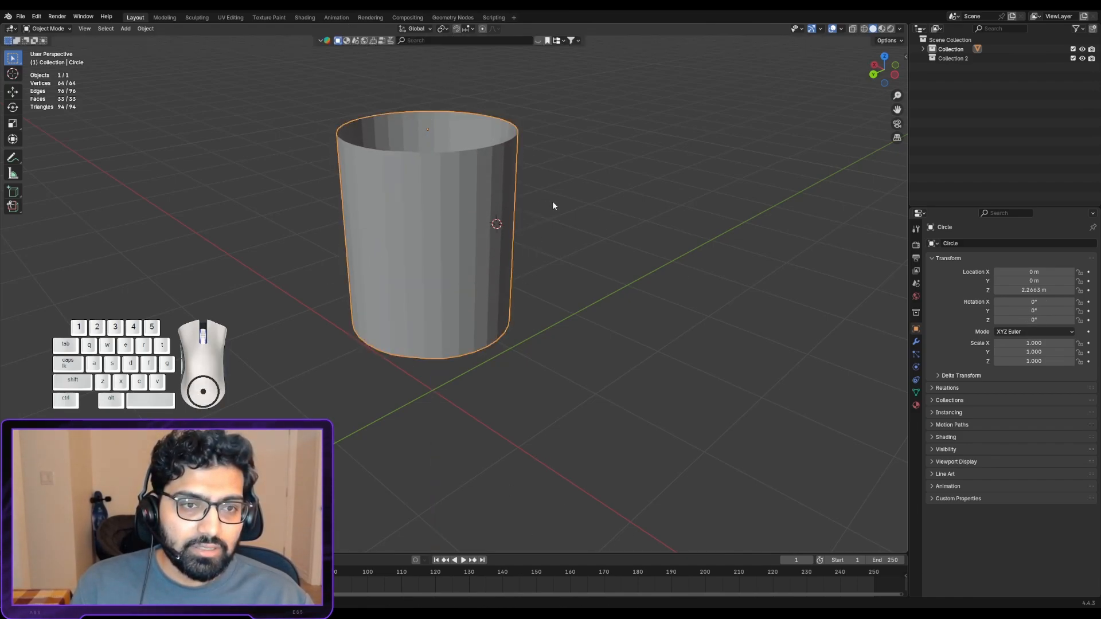
- Enter Edit Mode, switch to face select mode and pick individual side faces of the cylinder one at a time
scroll(452, 203, up, 2)
alt+drag(451, 202, 448, 229)
alt+shift+drag(449, 178, 474, 237)
key(Tab)
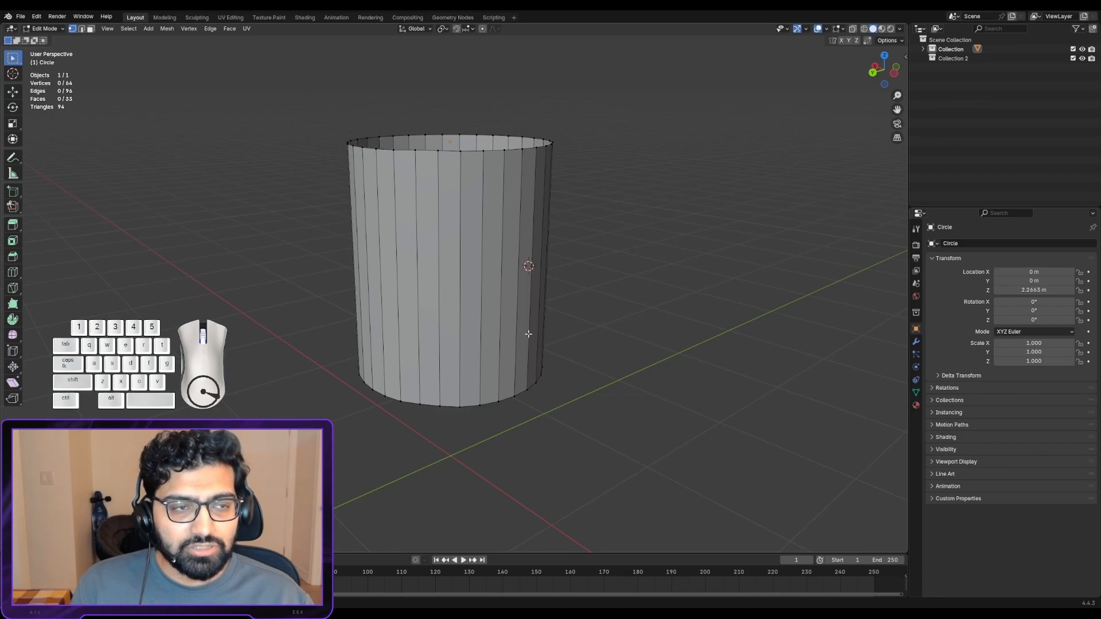
click(90, 29)
middle_drag(197, 145, 491, 241)
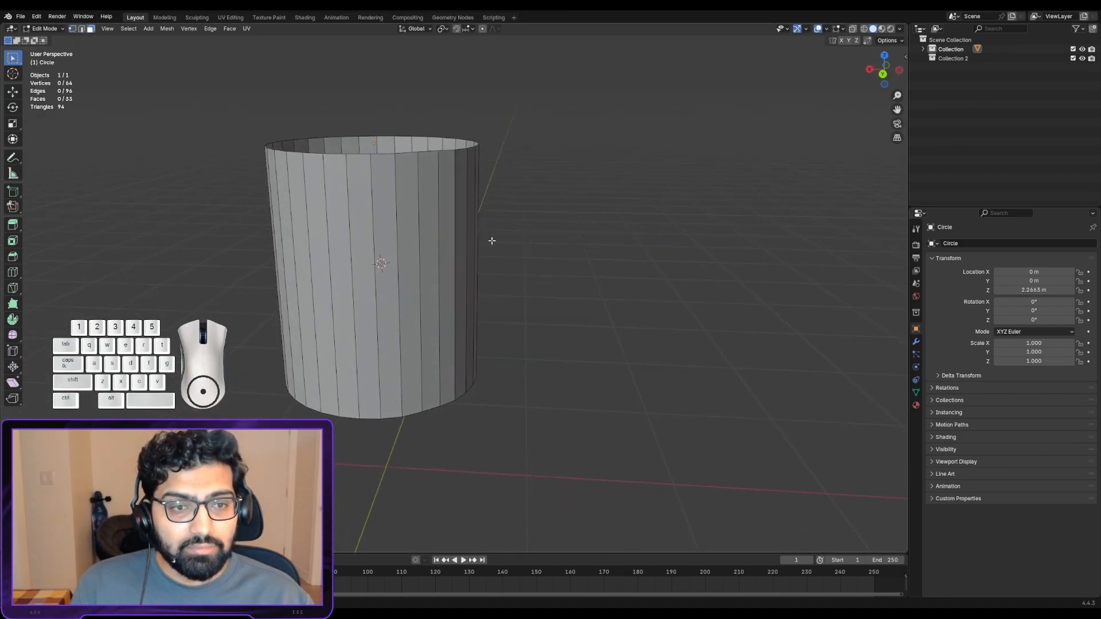
click(410, 210)
click(386, 273)
click(341, 248)
click(300, 232)
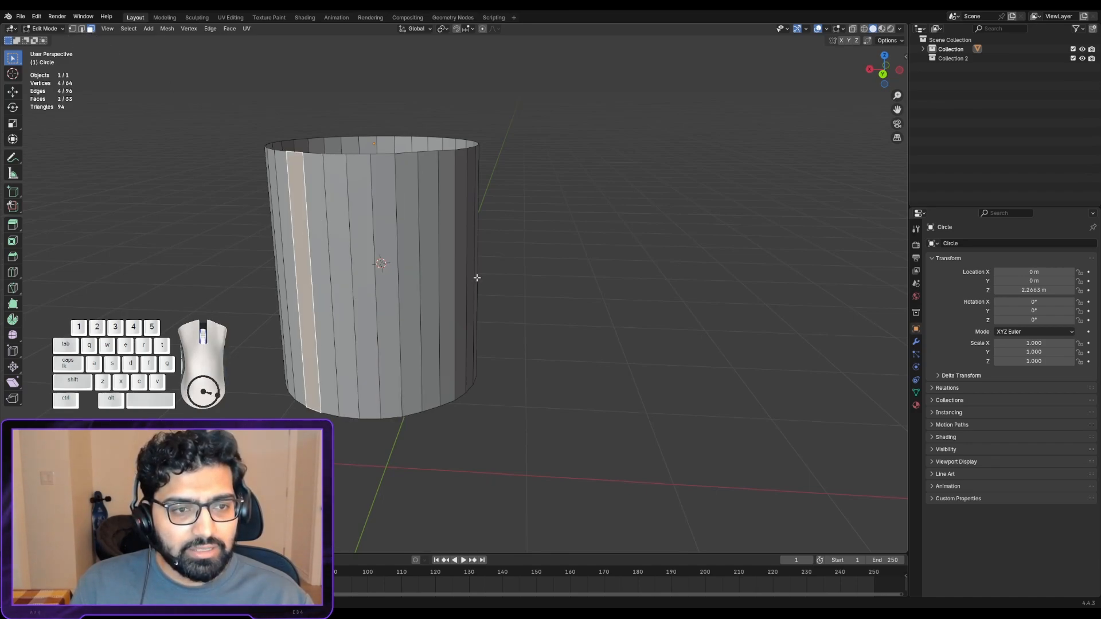
- Pick two more side faces of the cylinder, then switch to edge select mode and pick several vertical edges one at a time
click(473, 276)
click(364, 201)
click(84, 29)
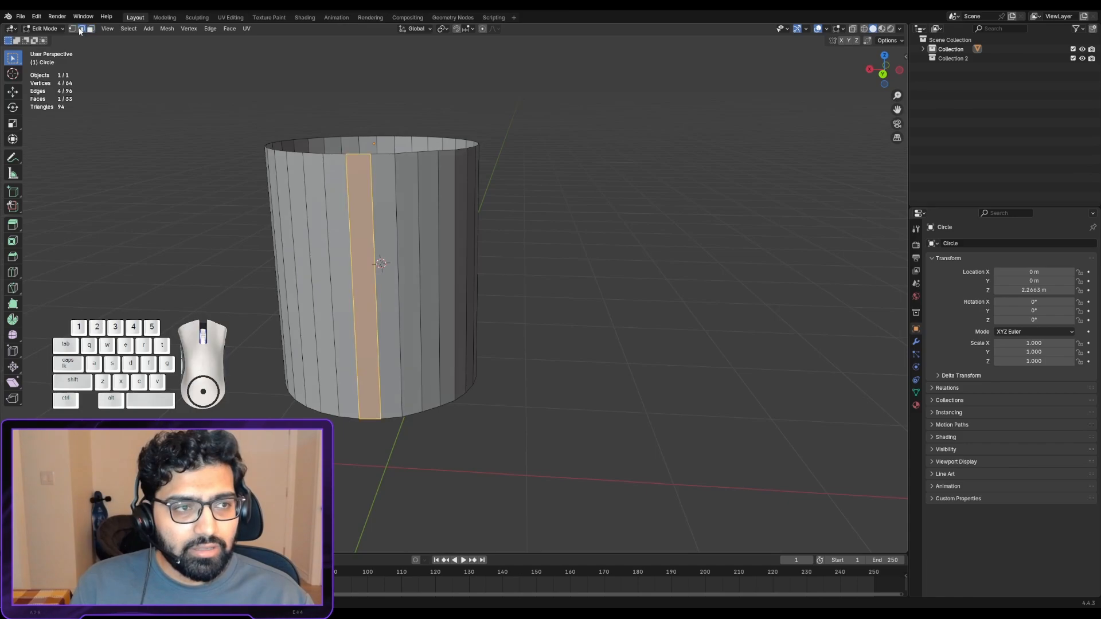
click(396, 219)
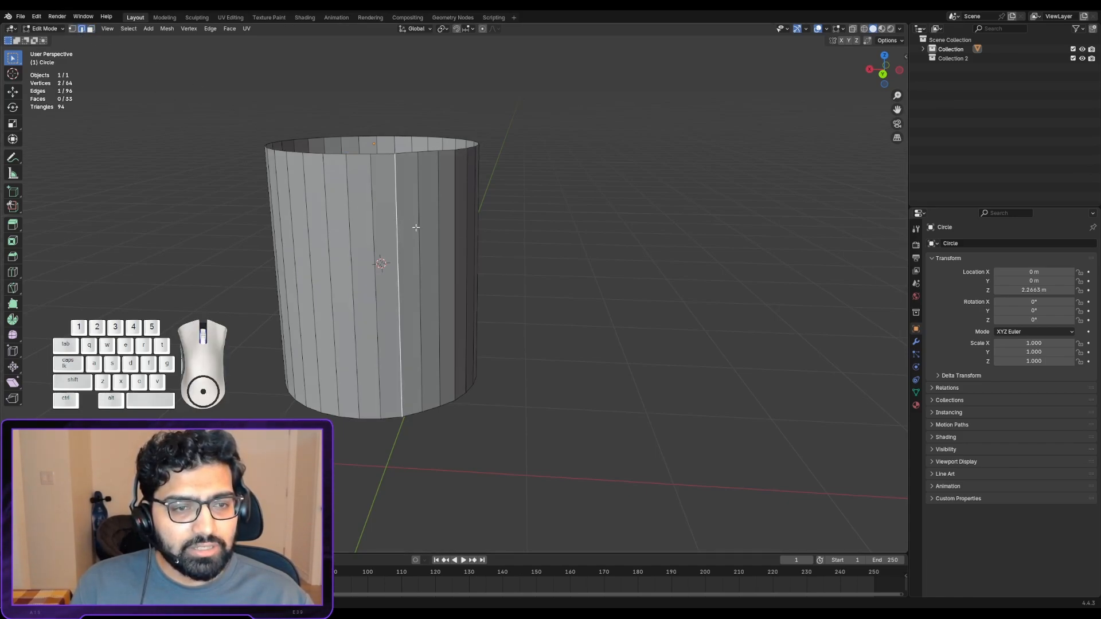
right_click(417, 228)
right_click(454, 220)
right_click(440, 218)
right_click(376, 221)
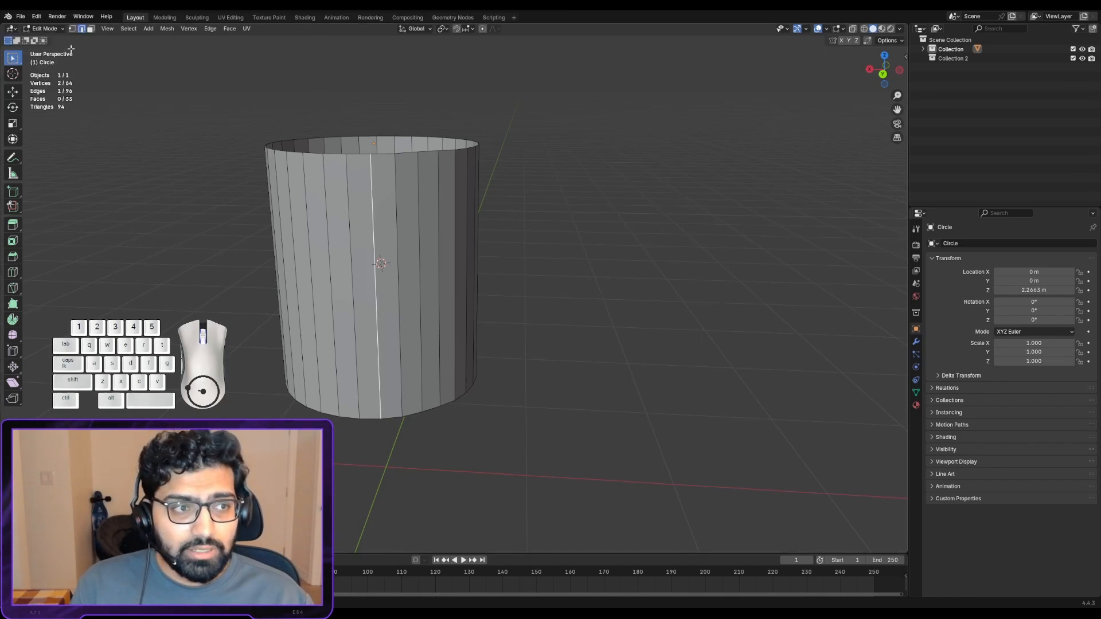
- Switch to vertex select mode and pick five neighbouring vertices along the cylinder's front top rim, one at a time
click(71, 28)
right_click(347, 155)
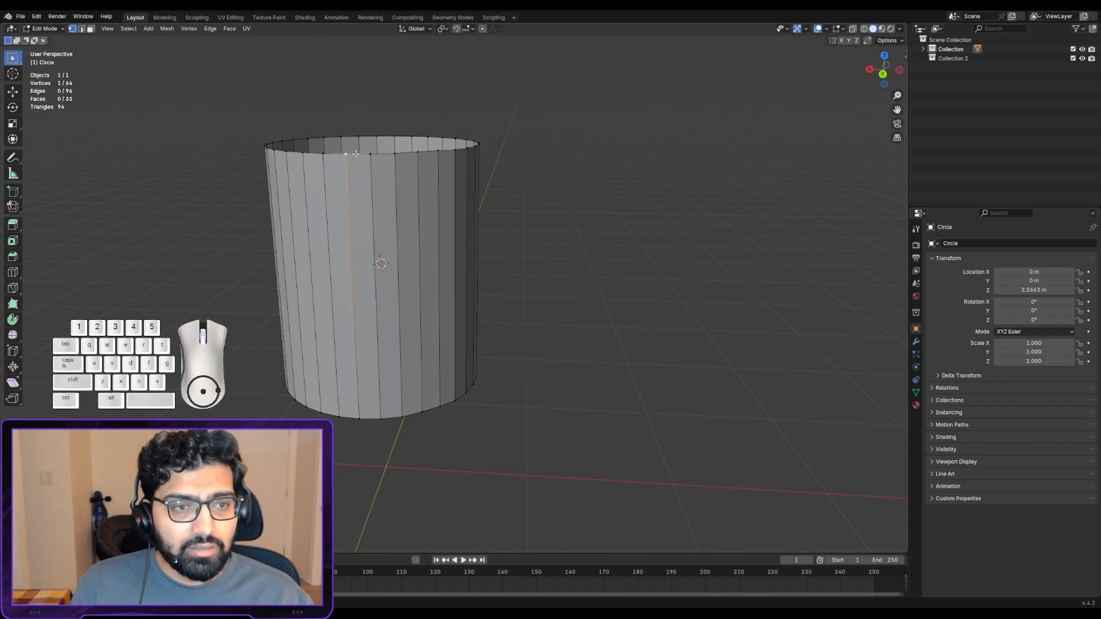
right_click(371, 155)
right_click(394, 154)
right_click(418, 152)
right_click(437, 151)
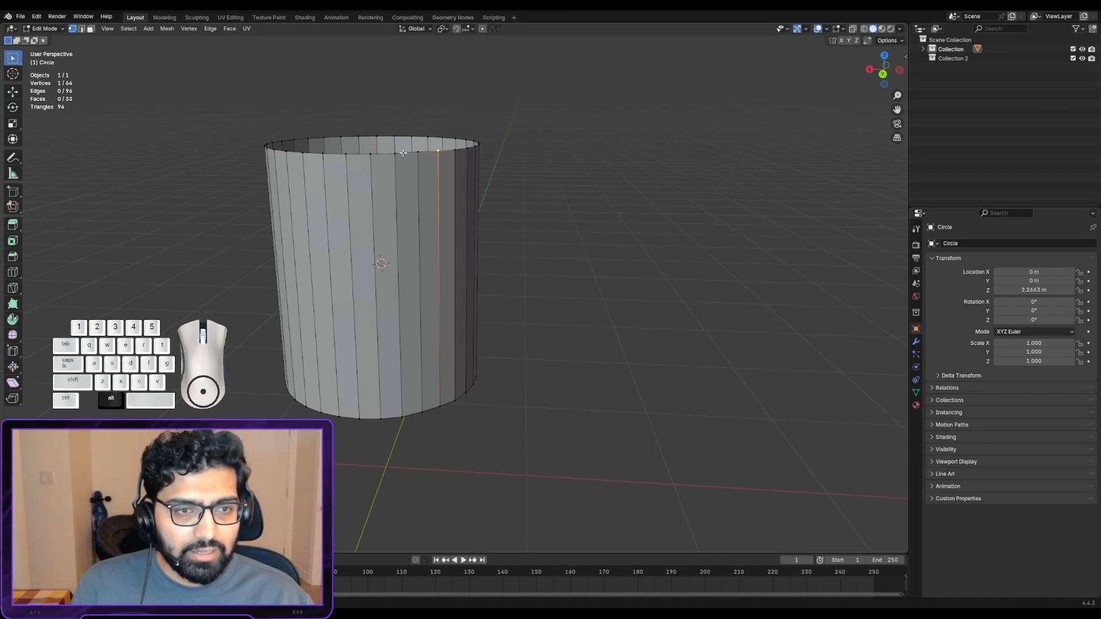
- Loop-select the cylinder's whole top rim in vertex select mode, and again in edge select mode
alt+click(403, 153)
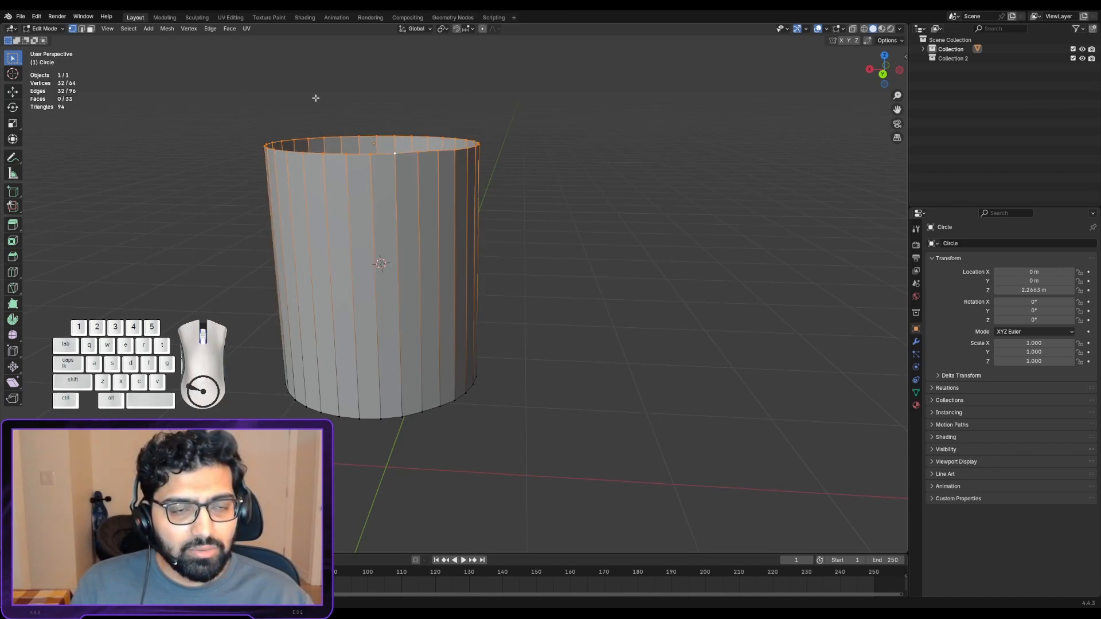
click(81, 29)
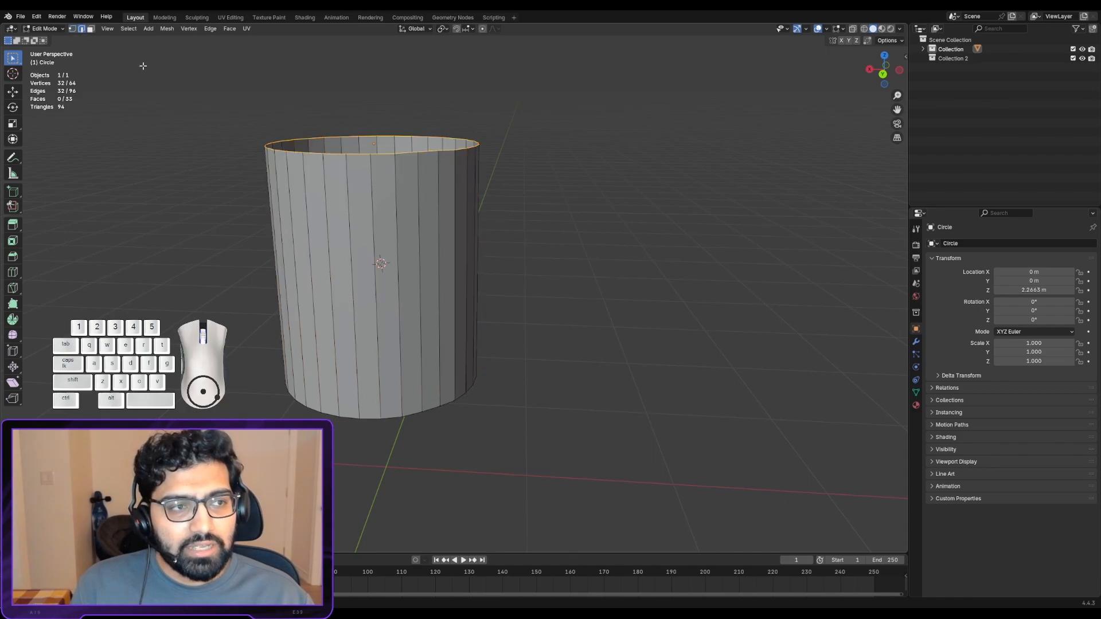
alt+click(401, 162)
alt+click(405, 153)
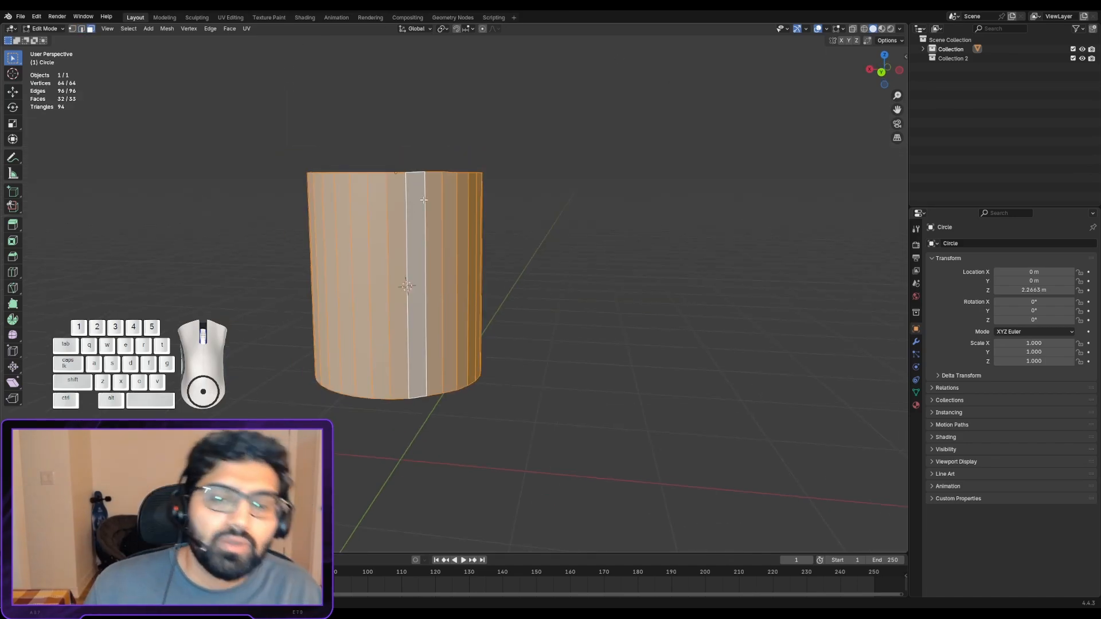
- Loop-select the full ring of the cylinder's side faces in face select mode, then deselect everything
scroll(518, 157, down, 2)
middle_drag(531, 214, 470, 265)
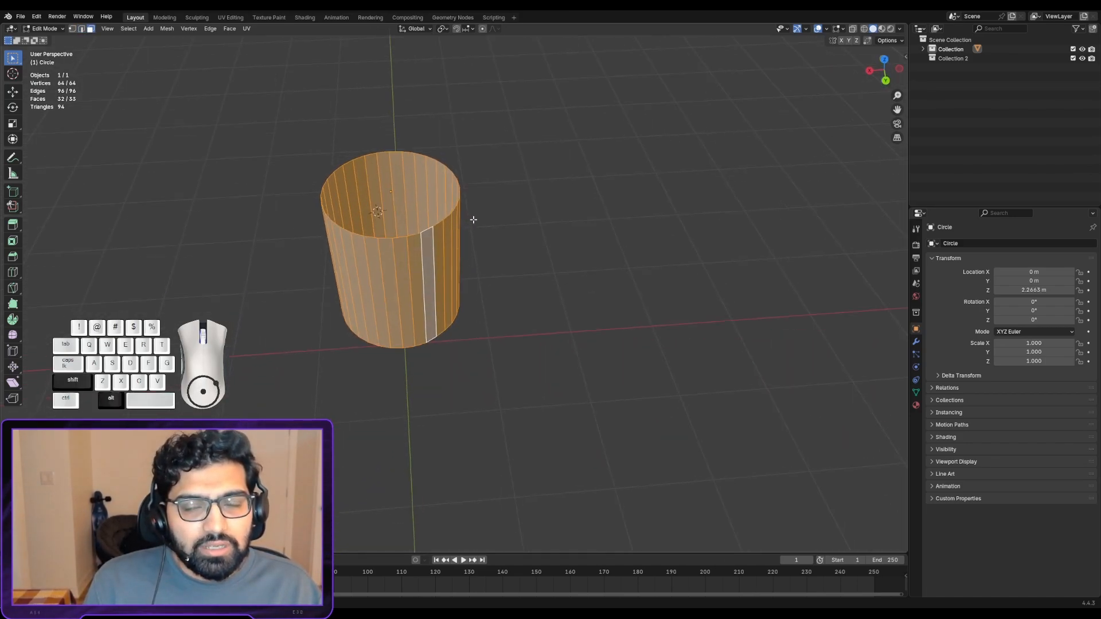
alt+shift+drag(471, 221, 528, 207)
scroll(571, 255, up, 2)
right_click(628, 248)
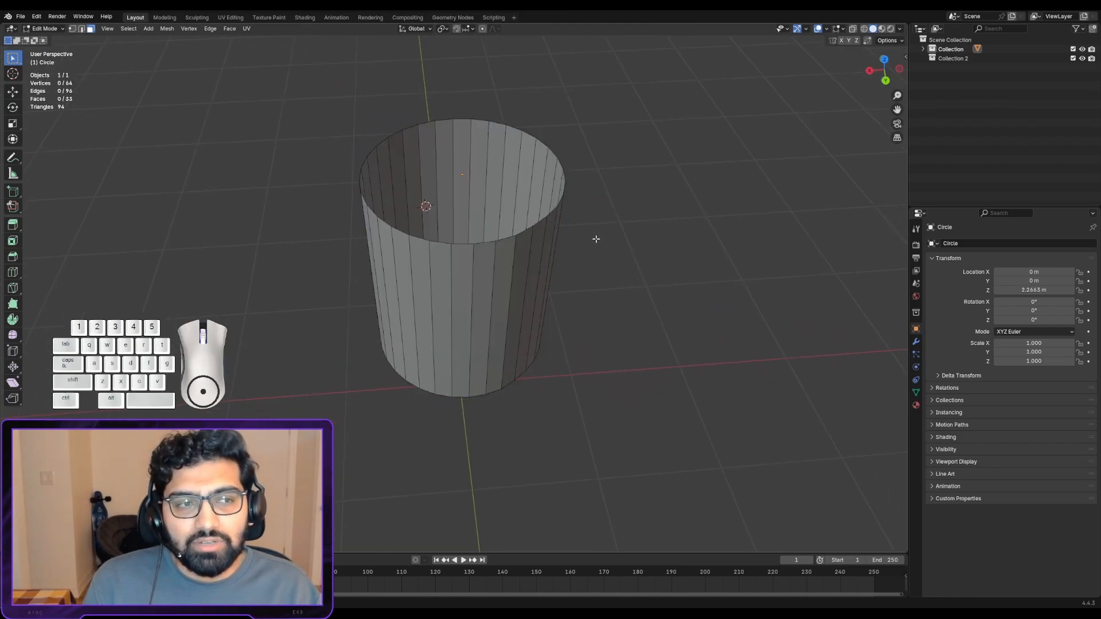
alt+drag(577, 236, 558, 228)
middle_drag(557, 228, 538, 225)
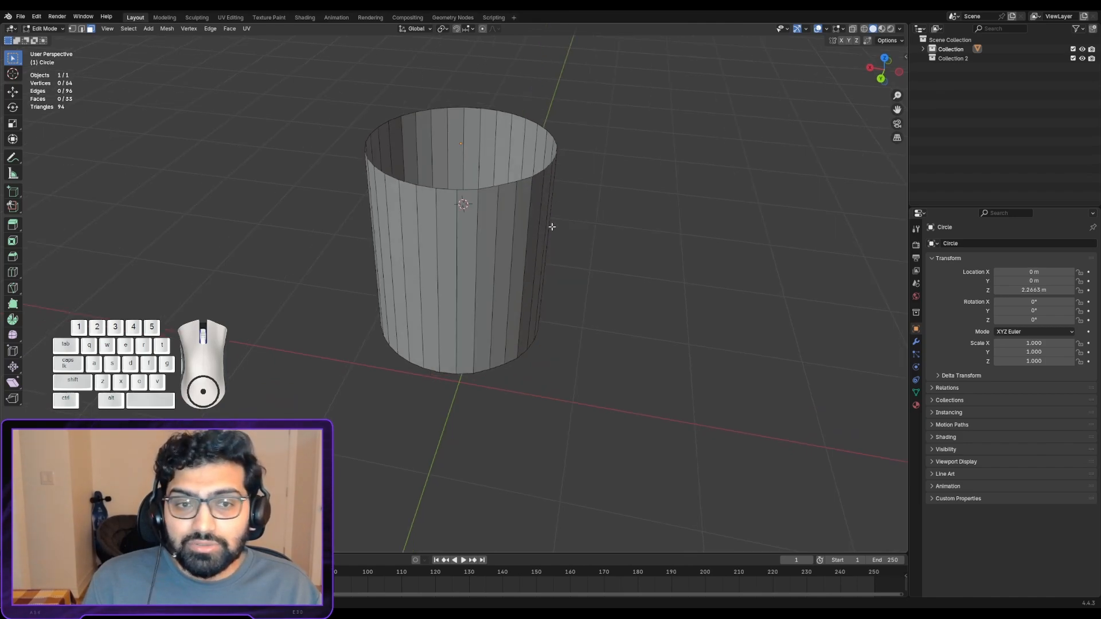
middle_drag(541, 214, 577, 204)
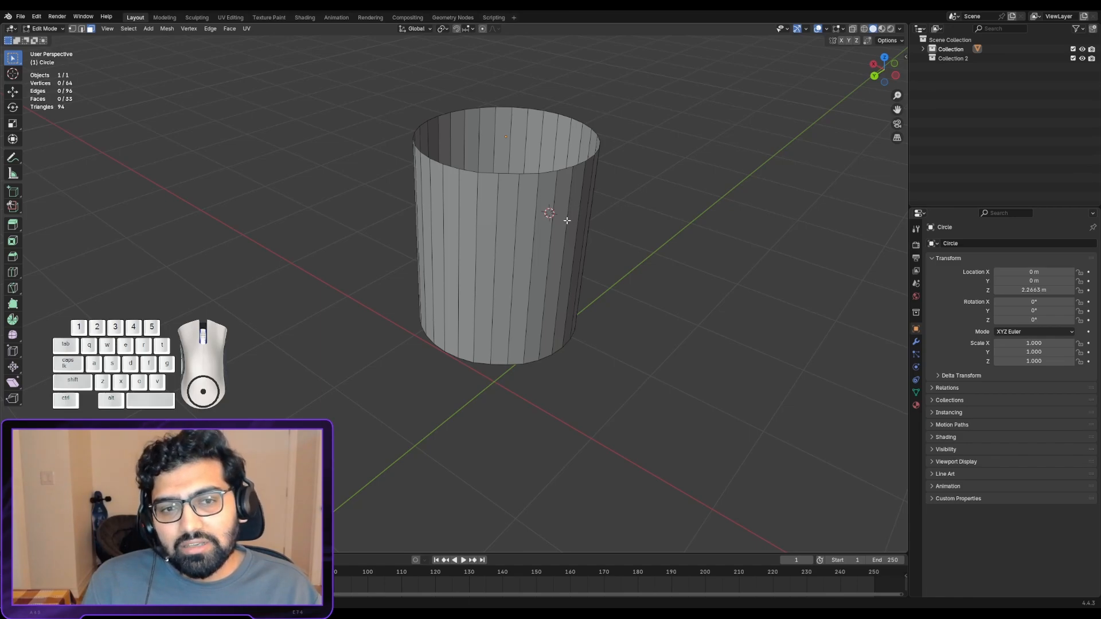
shift+middle_drag(582, 200, 504, 175)
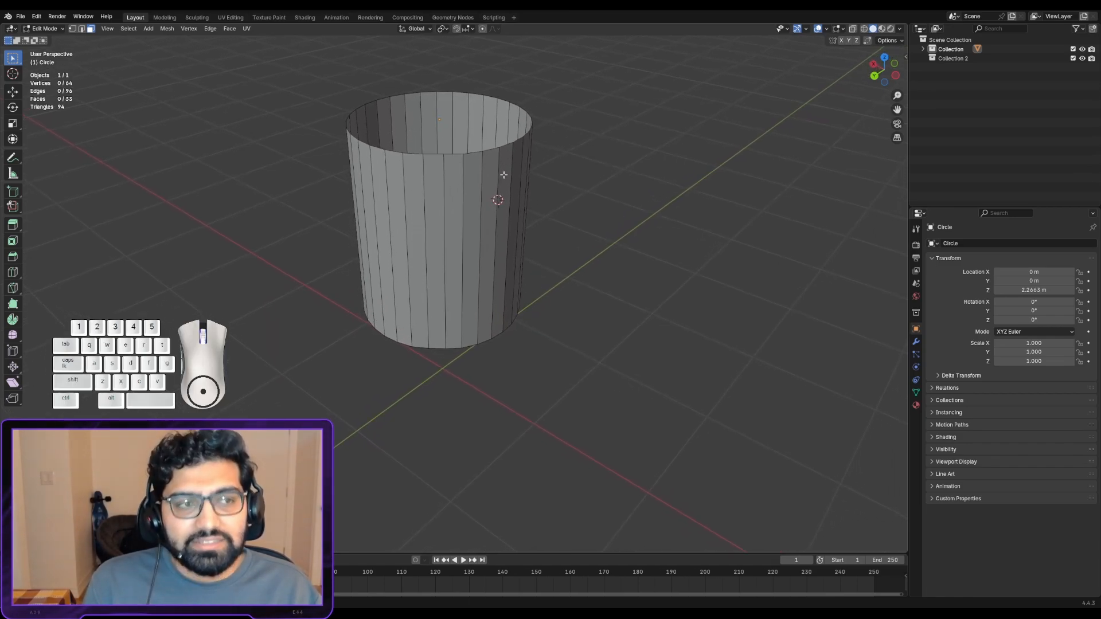
- Return to vertex select mode and pick three vertices on the near side of the top rim individually
click(73, 28)
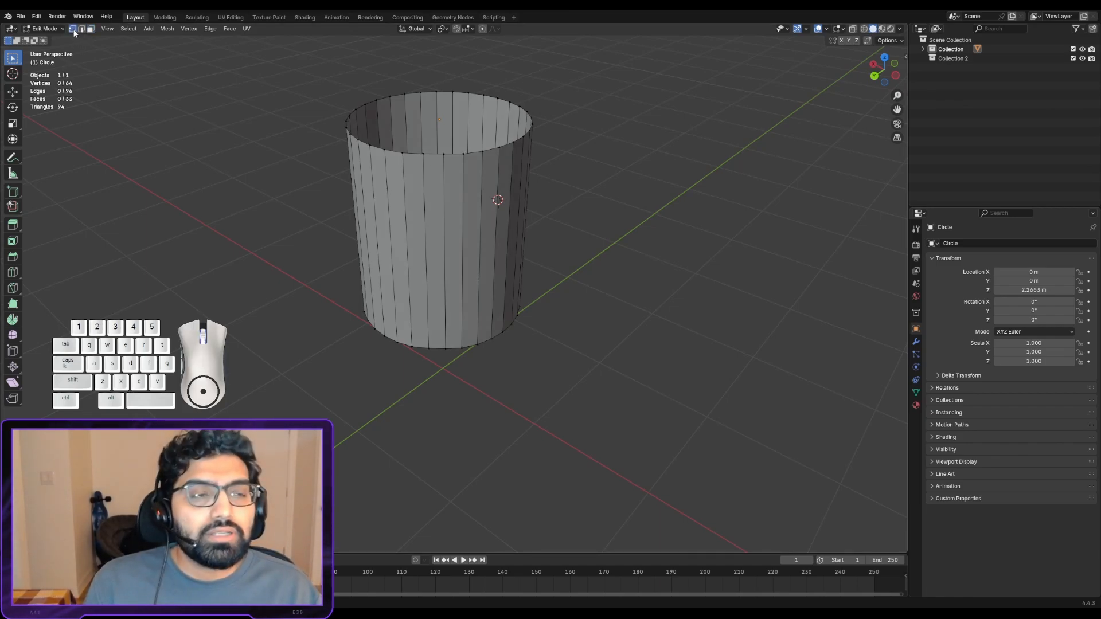
click(394, 154)
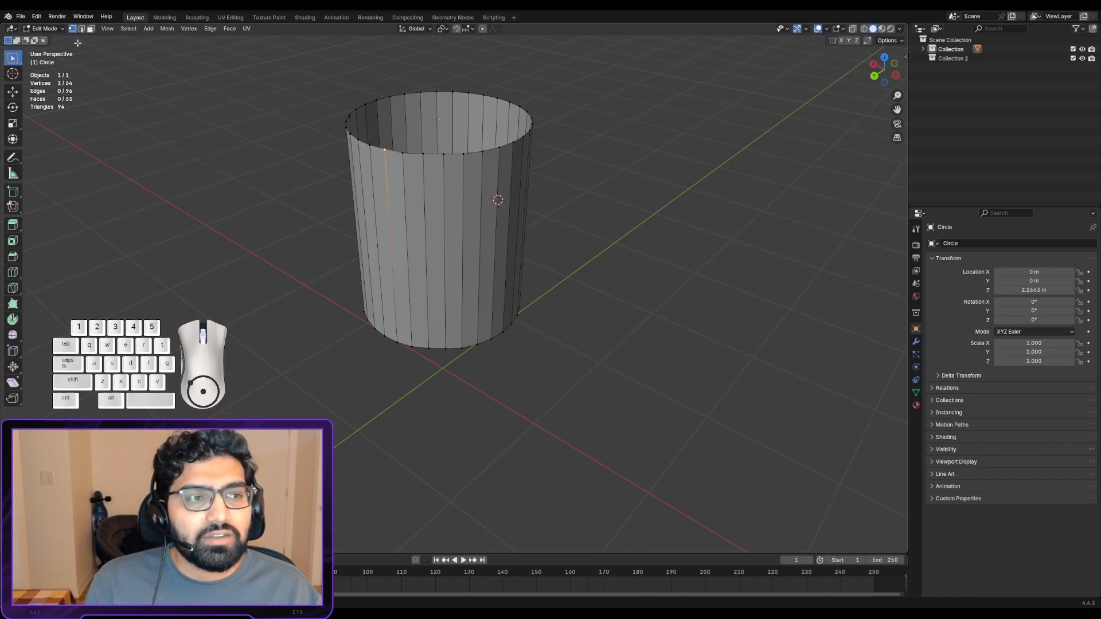
click(405, 153)
click(423, 154)
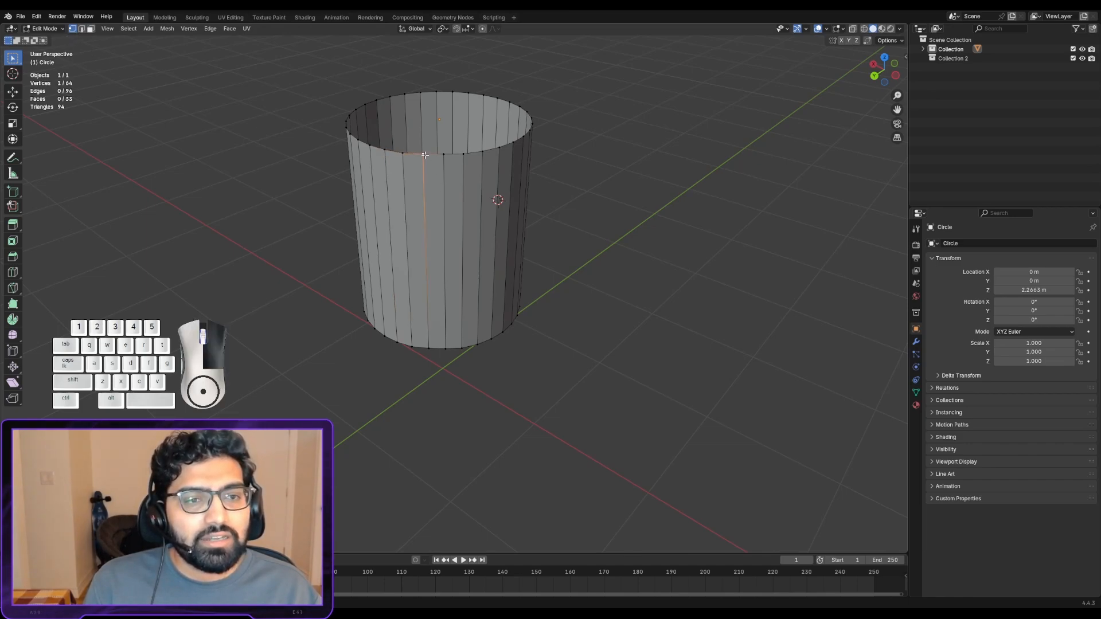
- Change to edge select mode and pick three vertical side edges of the cylinder individually
click(82, 29)
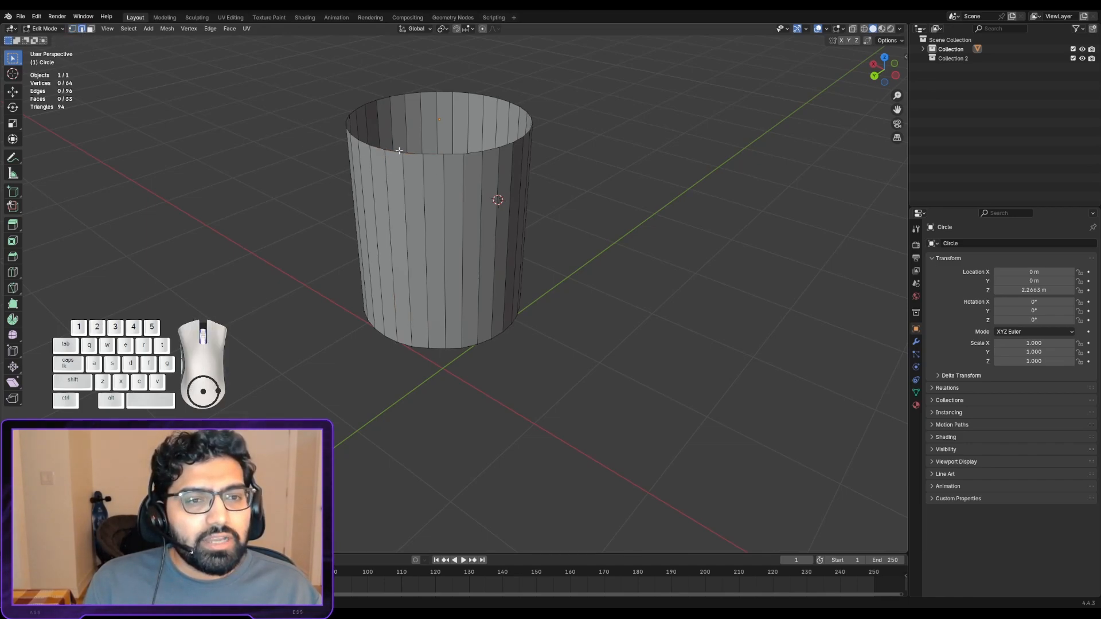
click(429, 192)
click(460, 200)
click(406, 195)
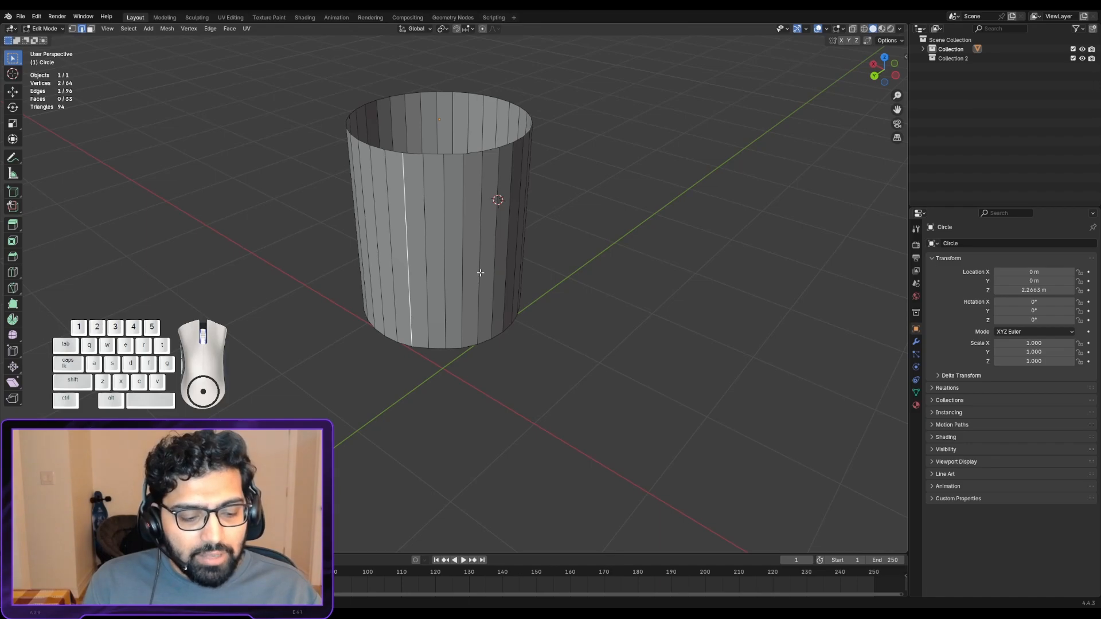
- Go back to vertex select mode and pick successive top-rim vertices towards the cylinder's right side
key(1)
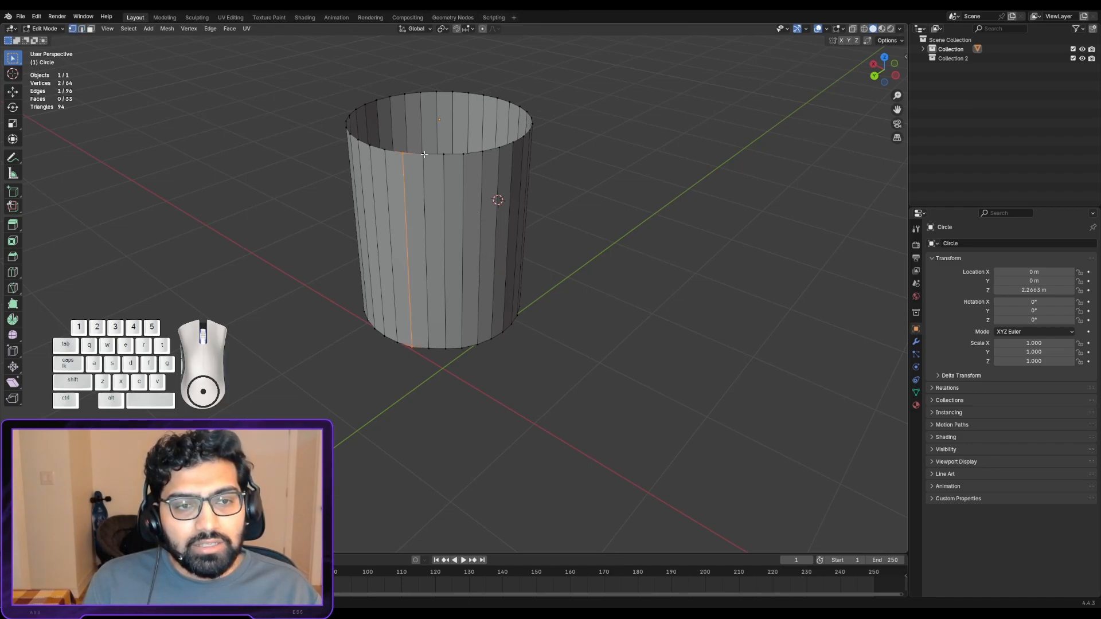
click(456, 153)
click(463, 153)
click(482, 150)
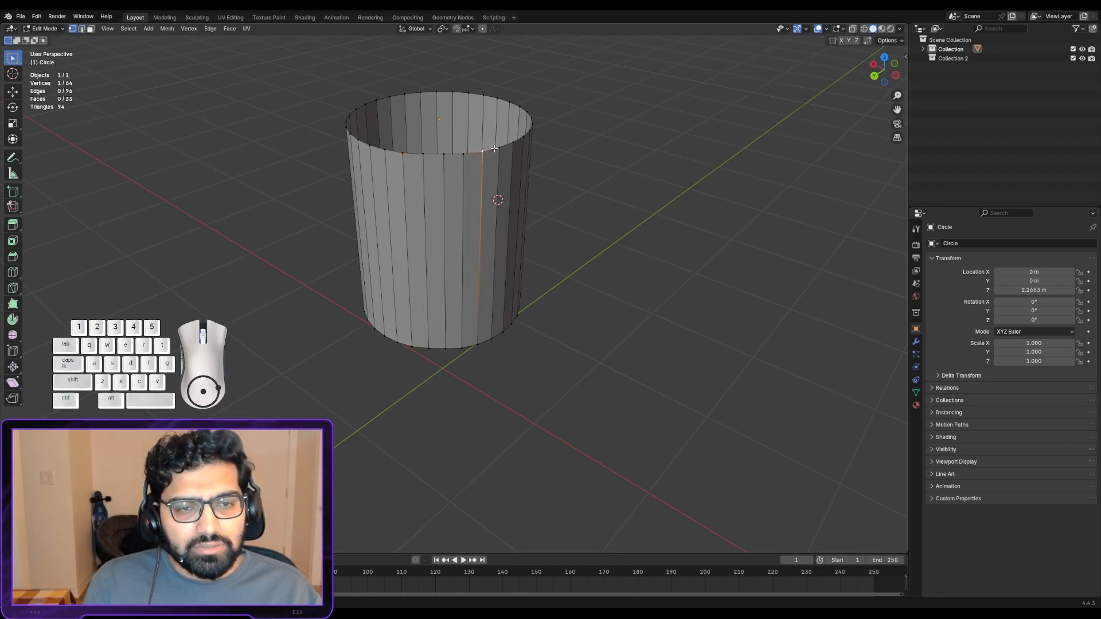
click(499, 146)
click(512, 143)
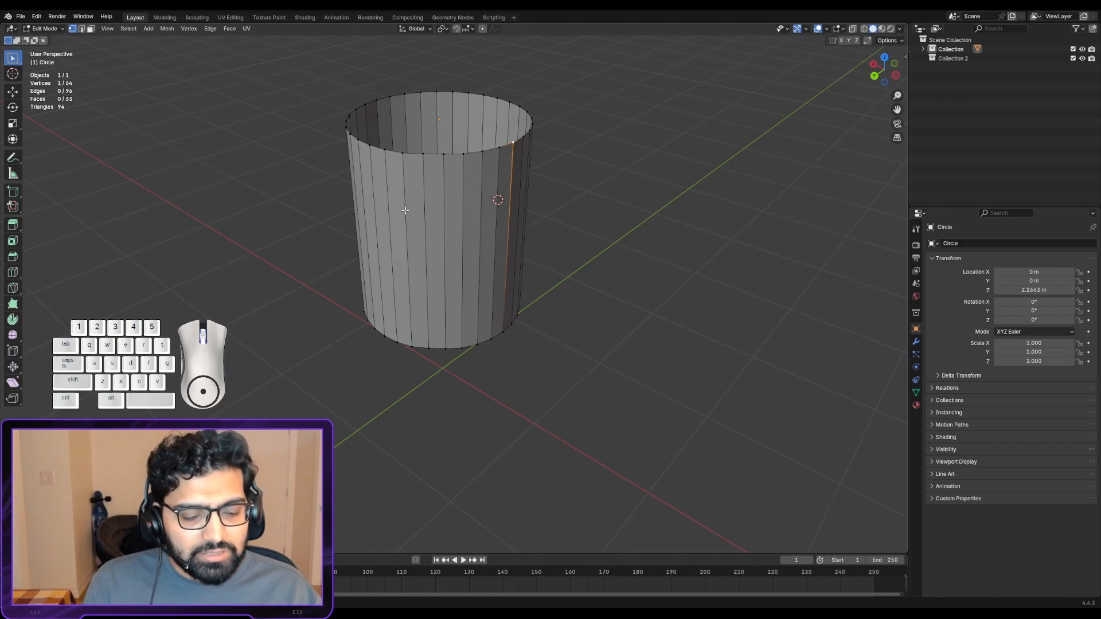
- Activate edge select mode and pick successive vertical edges around the cylinder's front and right side
key(2)
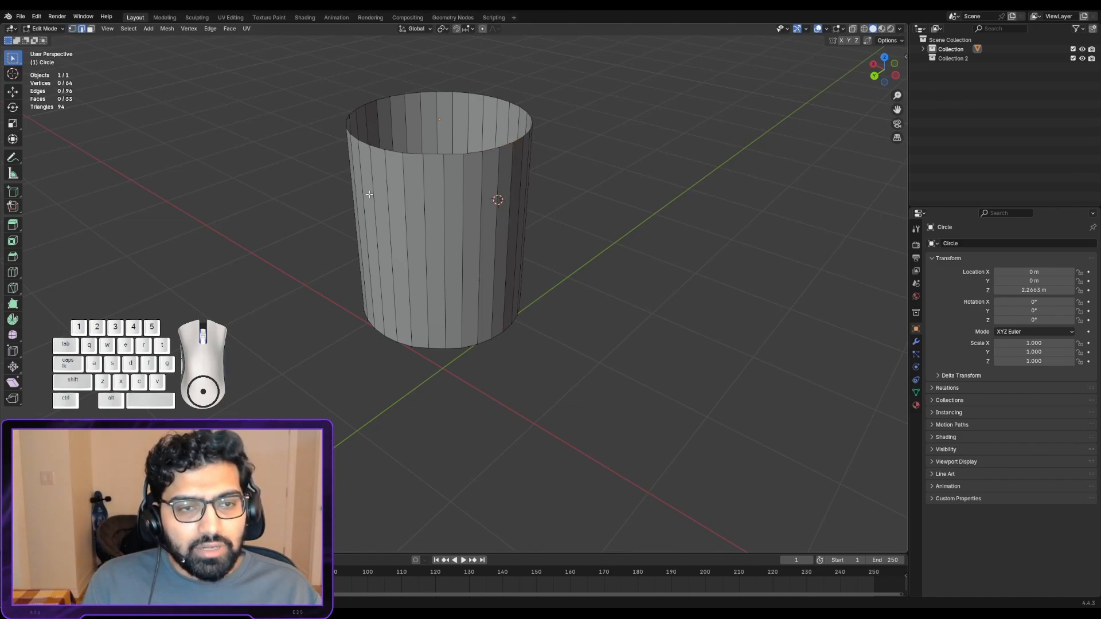
click(423, 188)
click(442, 188)
click(462, 187)
click(483, 185)
click(502, 175)
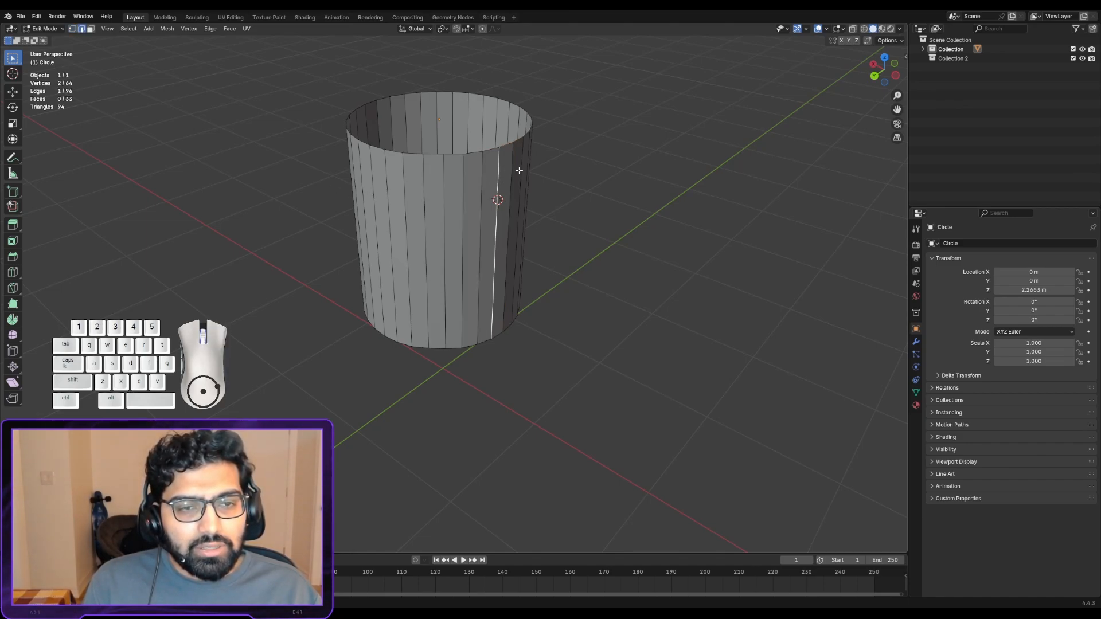
click(518, 170)
click(480, 198)
- Activate face select mode and pick several side faces individually, ending with one on the cylinder's left side
key(3)
click(398, 212)
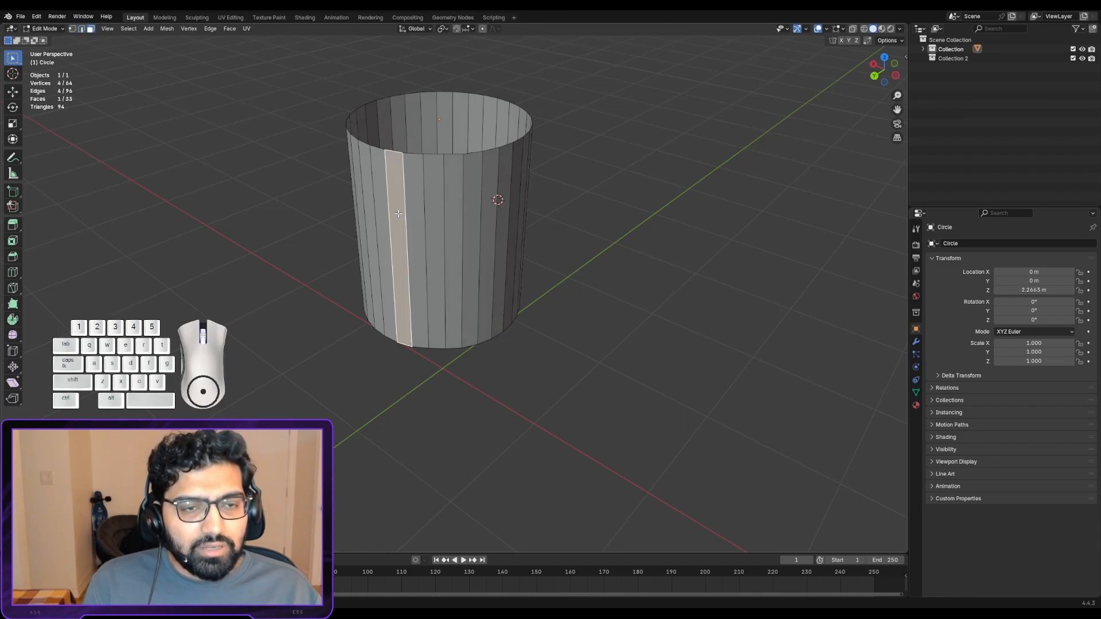
click(454, 211)
click(474, 203)
click(434, 196)
click(384, 198)
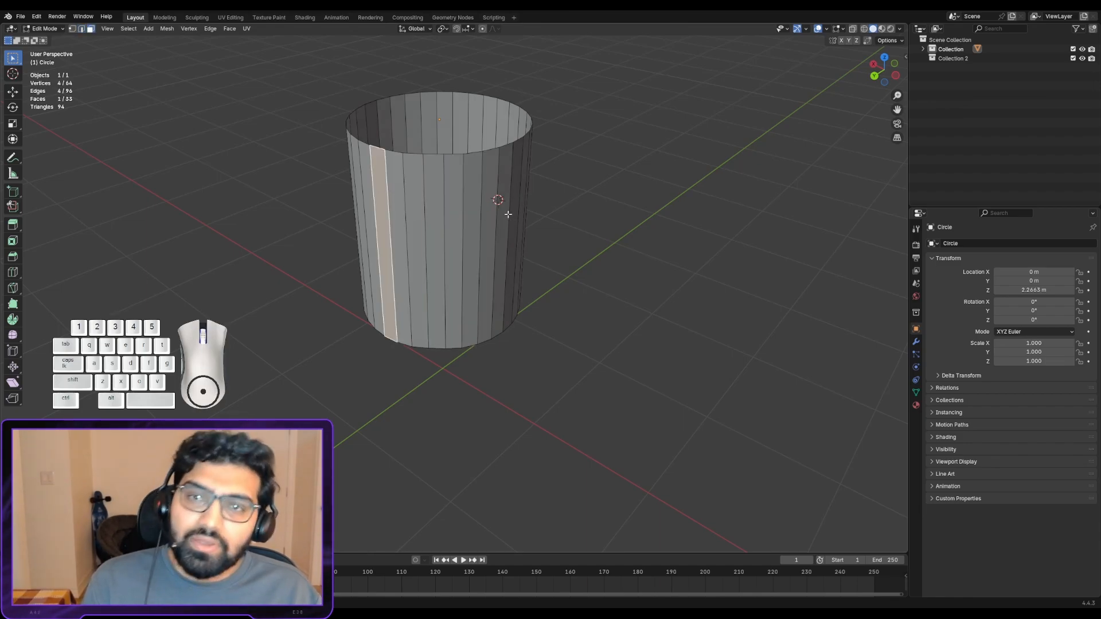
- Return to Object Mode and move the whole cylinder freely by about 0.11 m
scroll(528, 215, down, 1)
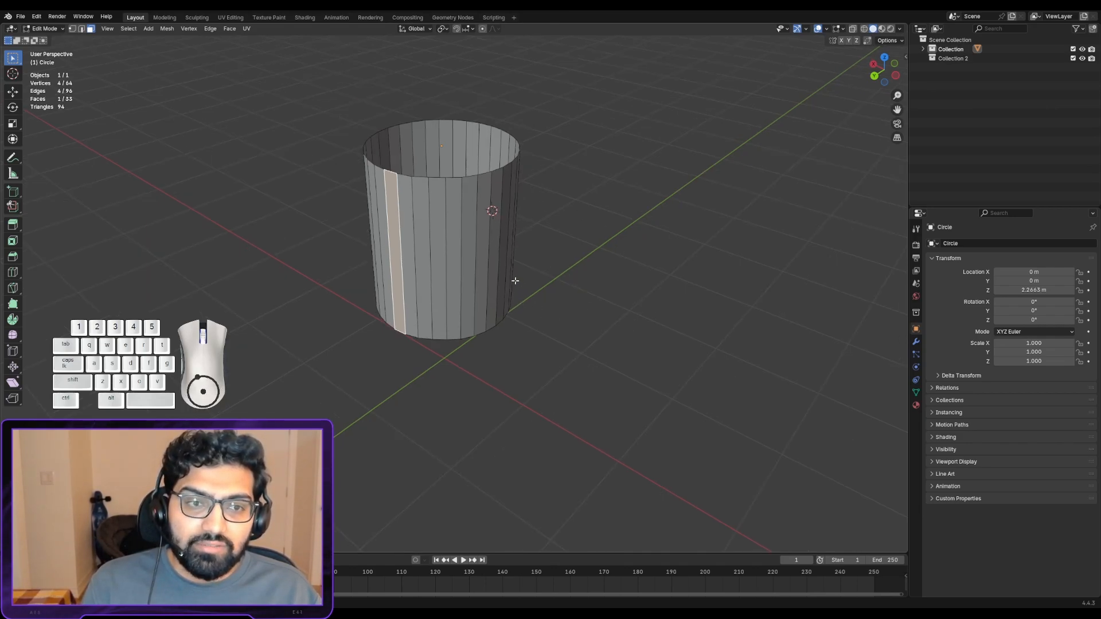
scroll(510, 261, up, 2)
alt+shift+drag(511, 261, 515, 277)
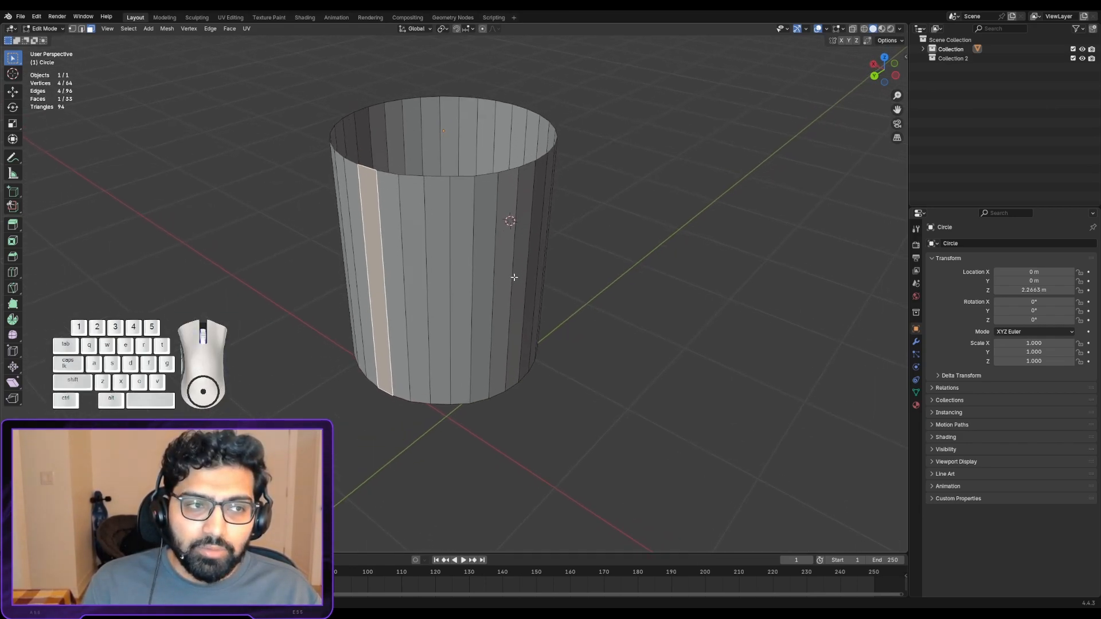
key(Tab)
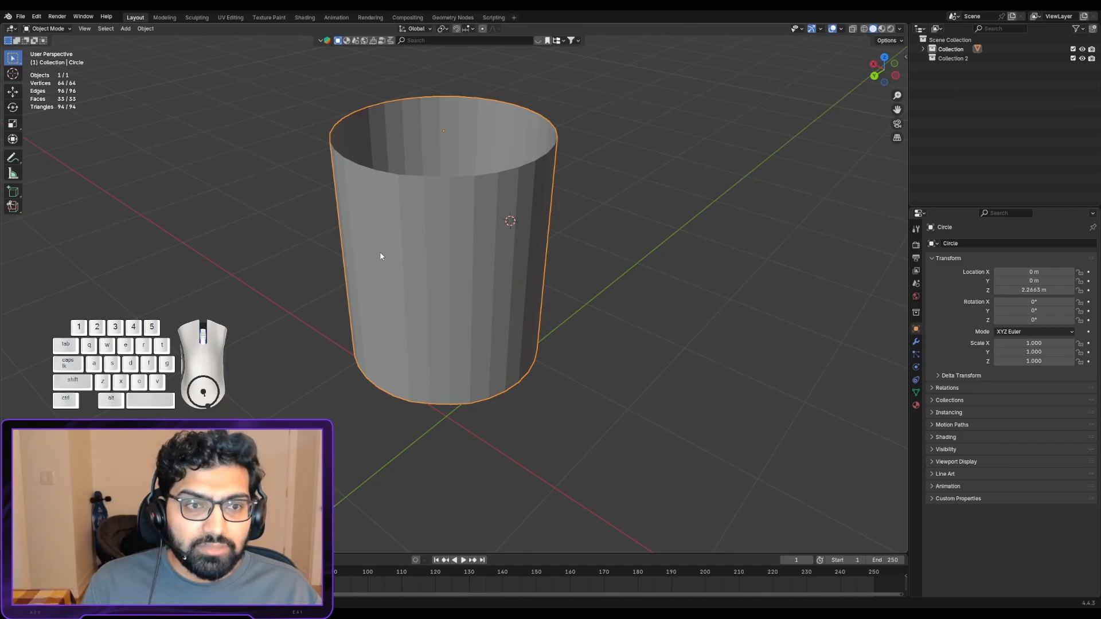
middle_drag(380, 257, 454, 253)
key(g)
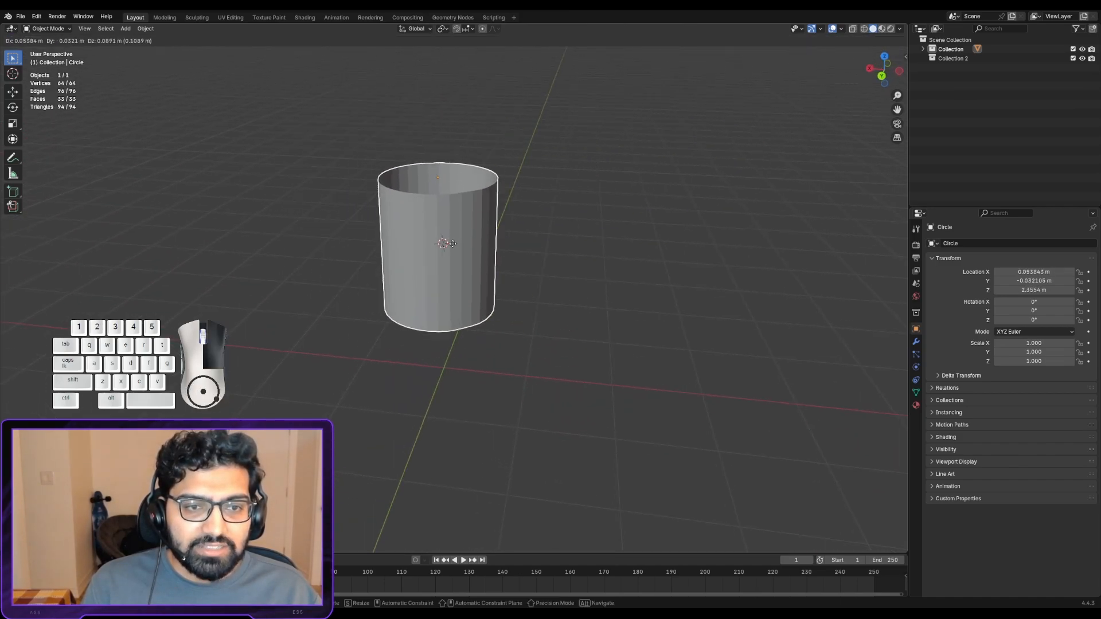
click(453, 244)
- Enter Edit Mode, try moving only the selected side face freely, and undo that move
scroll(336, 231, up, 2)
key(Tab)
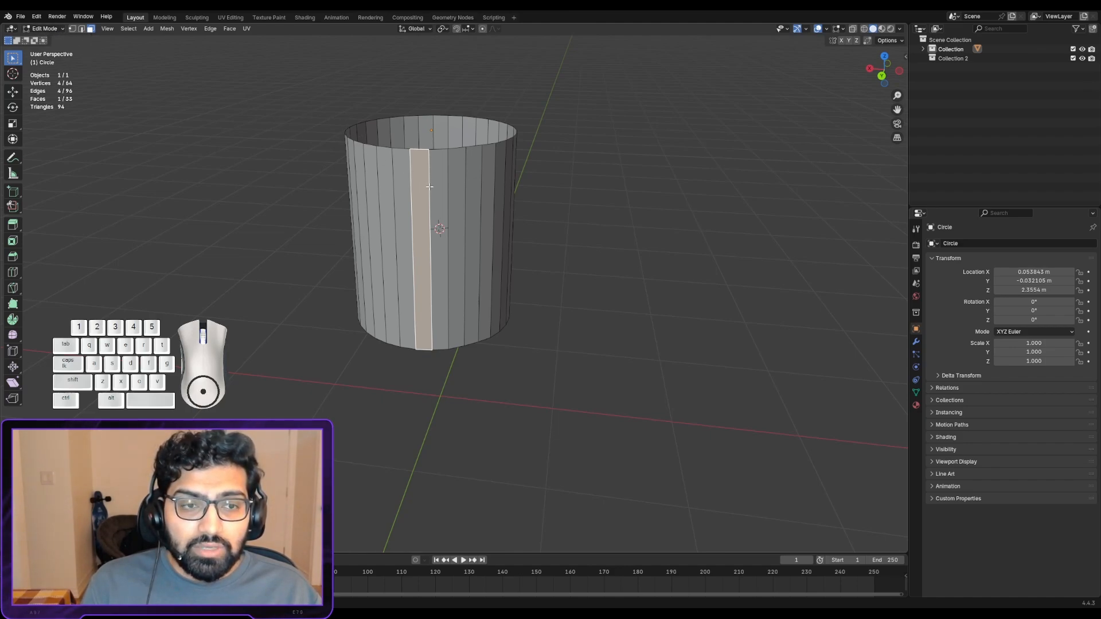
middle_drag(382, 159, 404, 172)
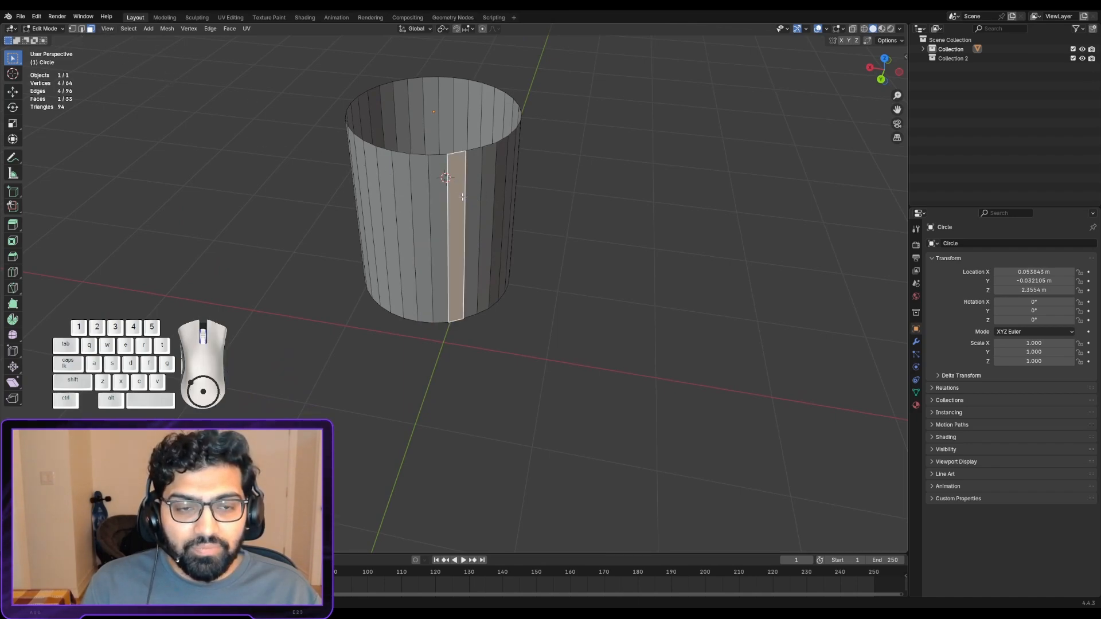
key(g)
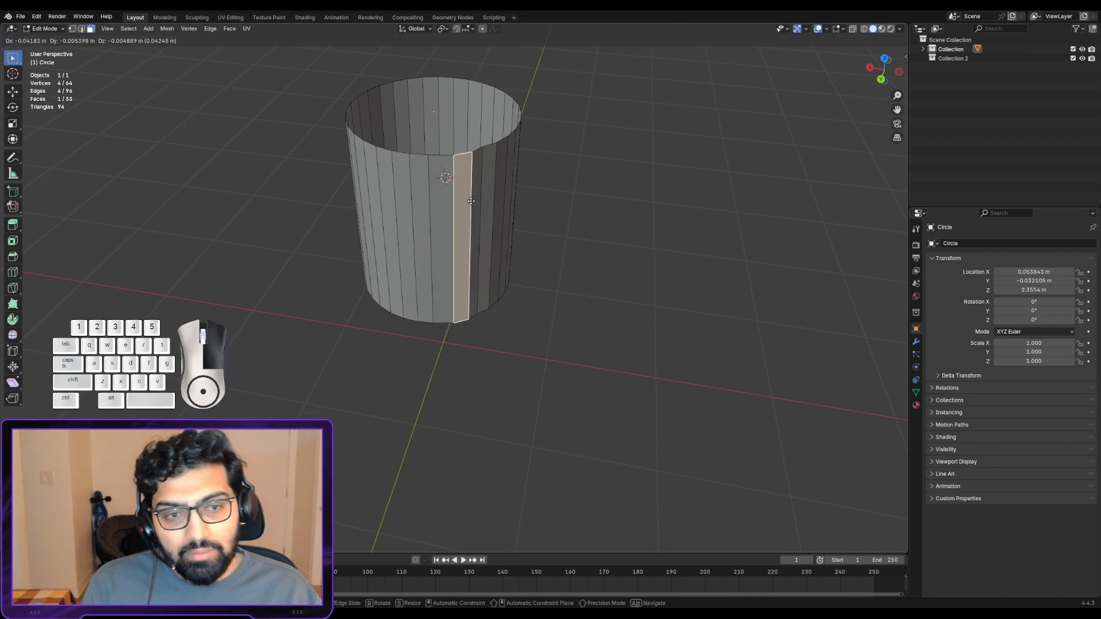
right_drag(255, 204, 615, 221)
key(ctrl+z)
- View the cylinder from another angle and switch from Edit Mode back to Object Mode
middle_drag(480, 203, 437, 193)
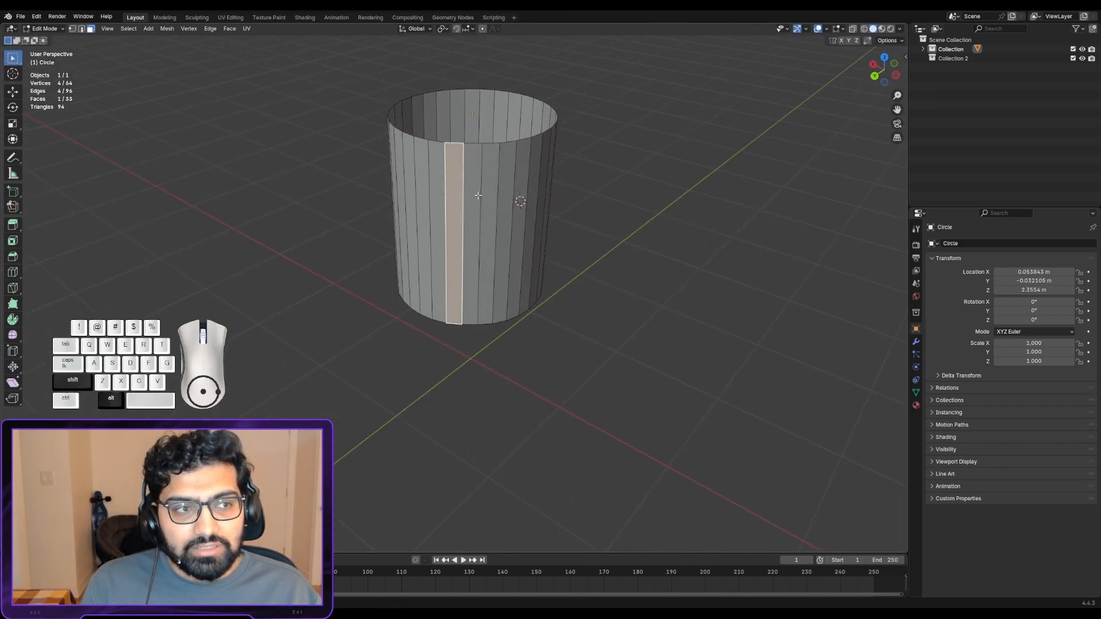
shift+middle_drag(523, 188, 479, 198)
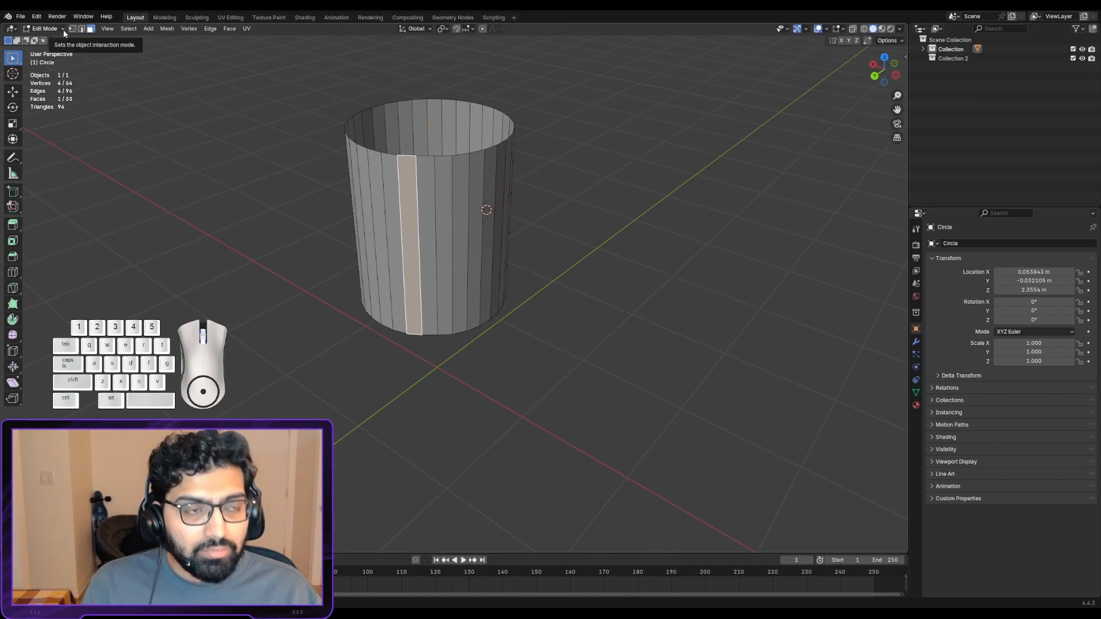
key(Tab)
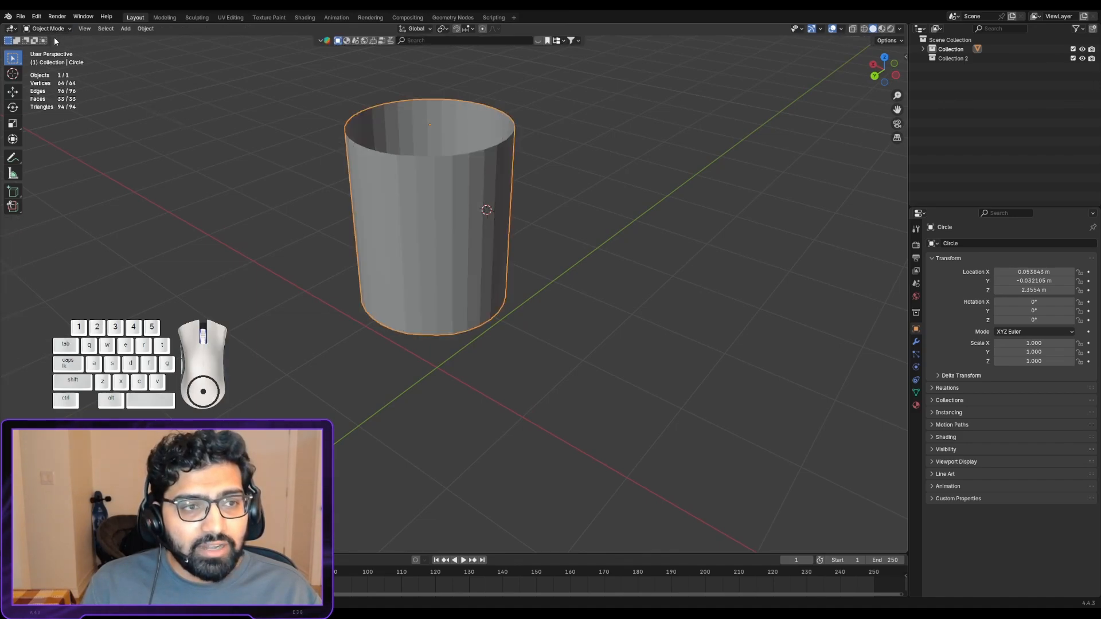
- Move the whole cylinder freely by about 0.21 m in Object Mode and switch back to Edit Mode
key(g)
click(500, 202)
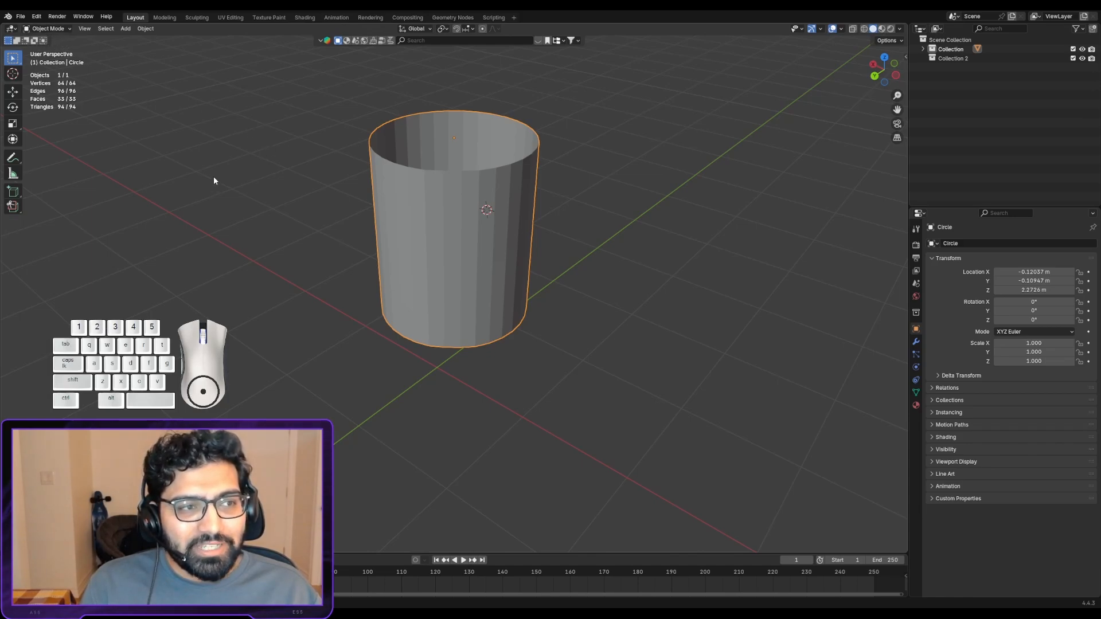
key(Tab)
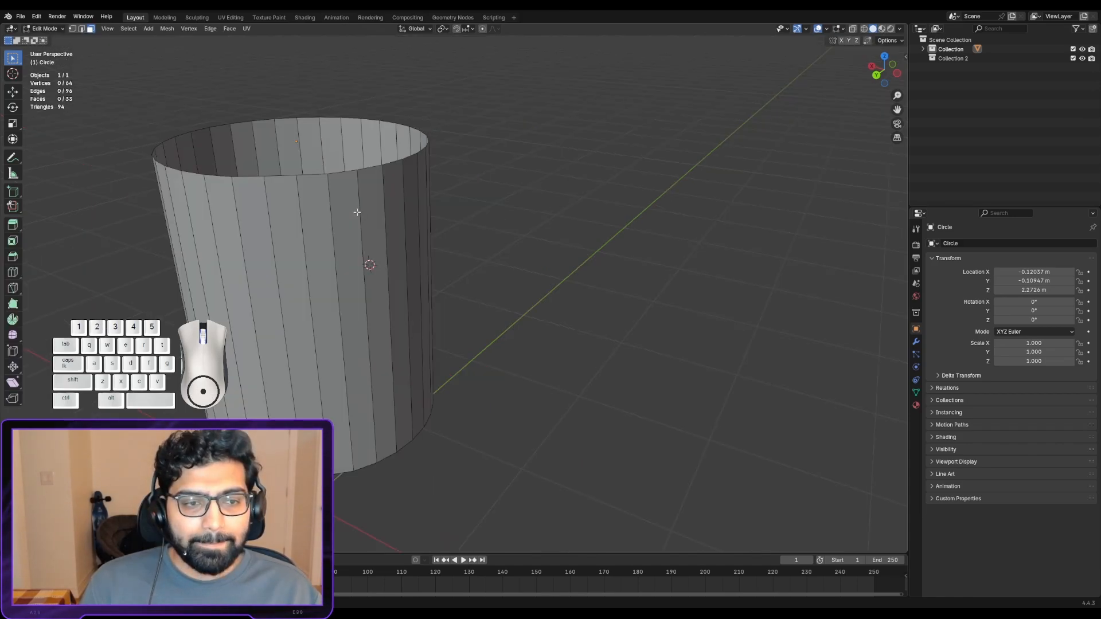
scroll(353, 213, down, 4)
shift+middle_drag(352, 214, 419, 245)
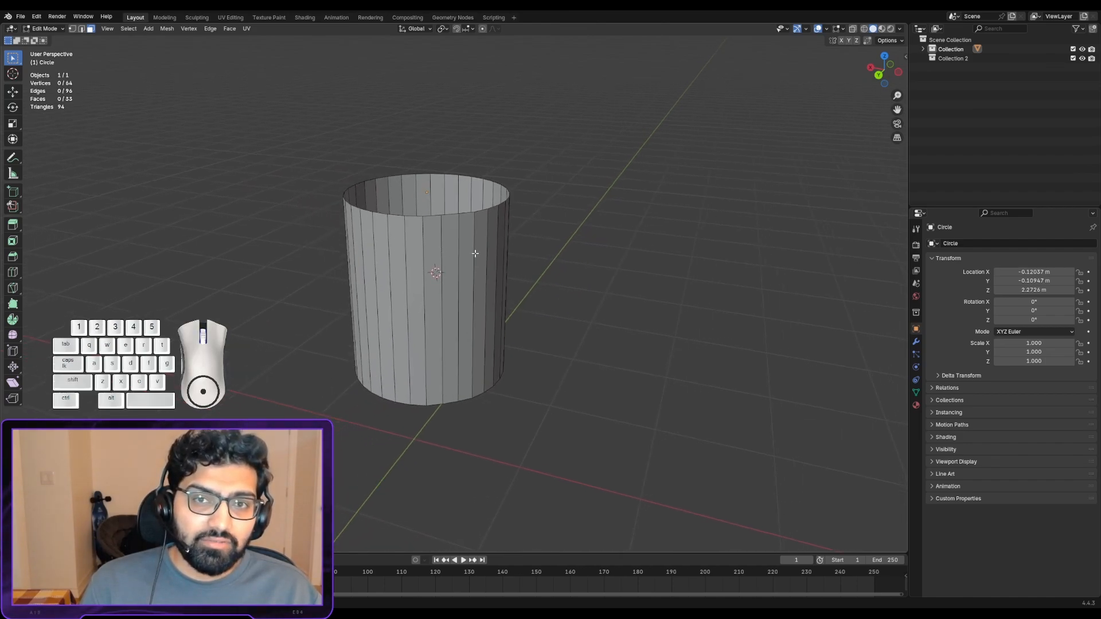
mouse_move(488, 255)
middle_down()
mouse_move(499, 252)
mouse_move(510, 295)
mouse_move(499, 256)
middle_up()
scroll(499, 257, down, 2)
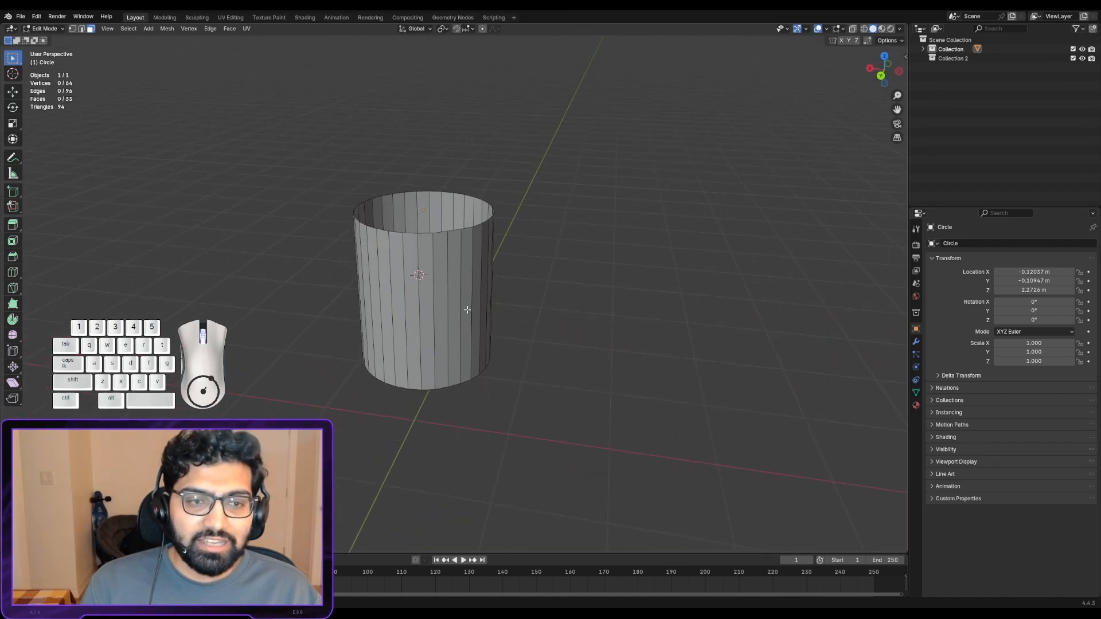
scroll(479, 288, up, 5)
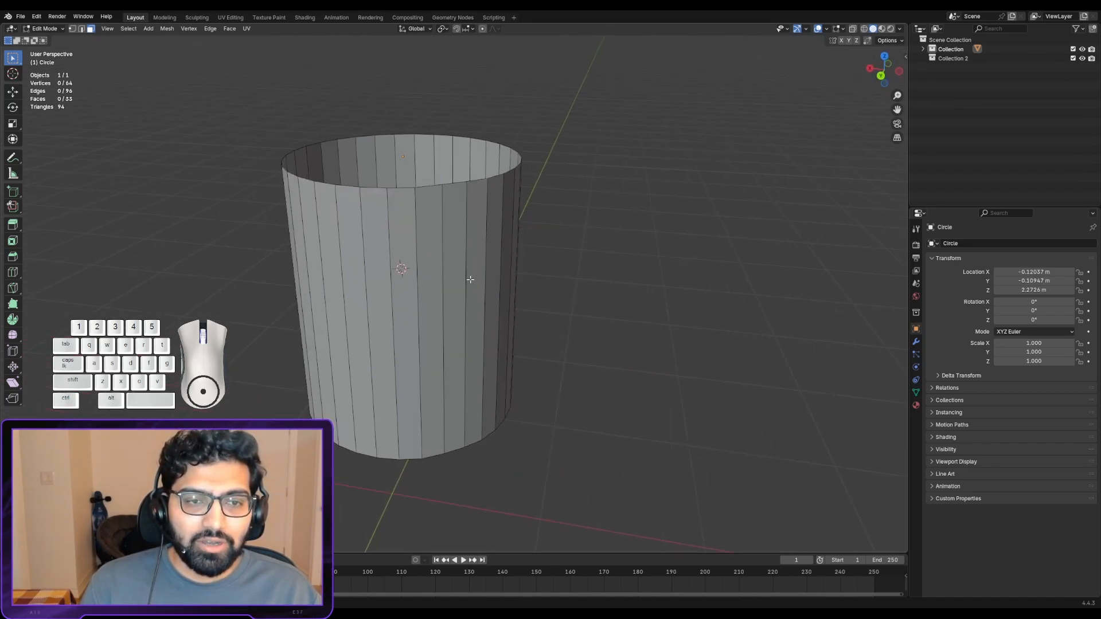
middle_drag(365, 204, 355, 188)
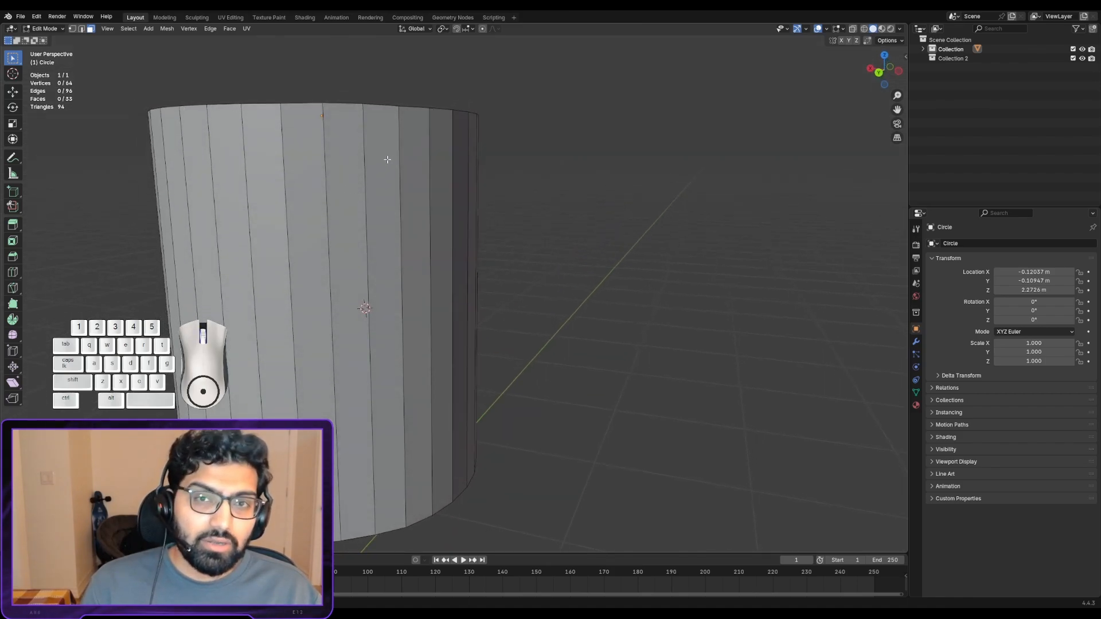
key(ctrl+r)
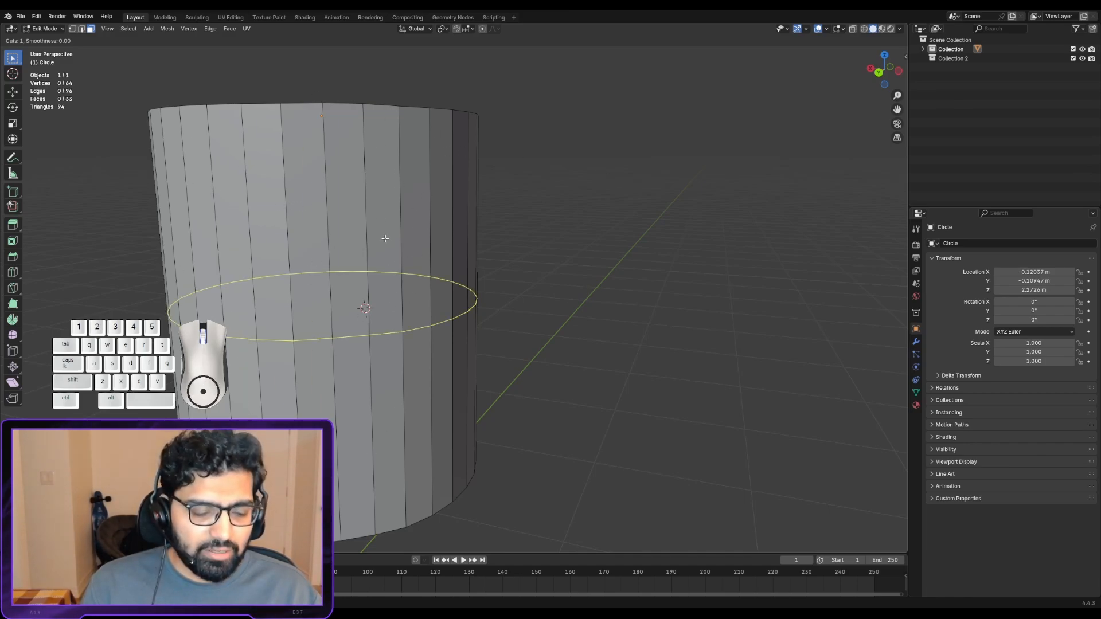
right_click(498, 236)
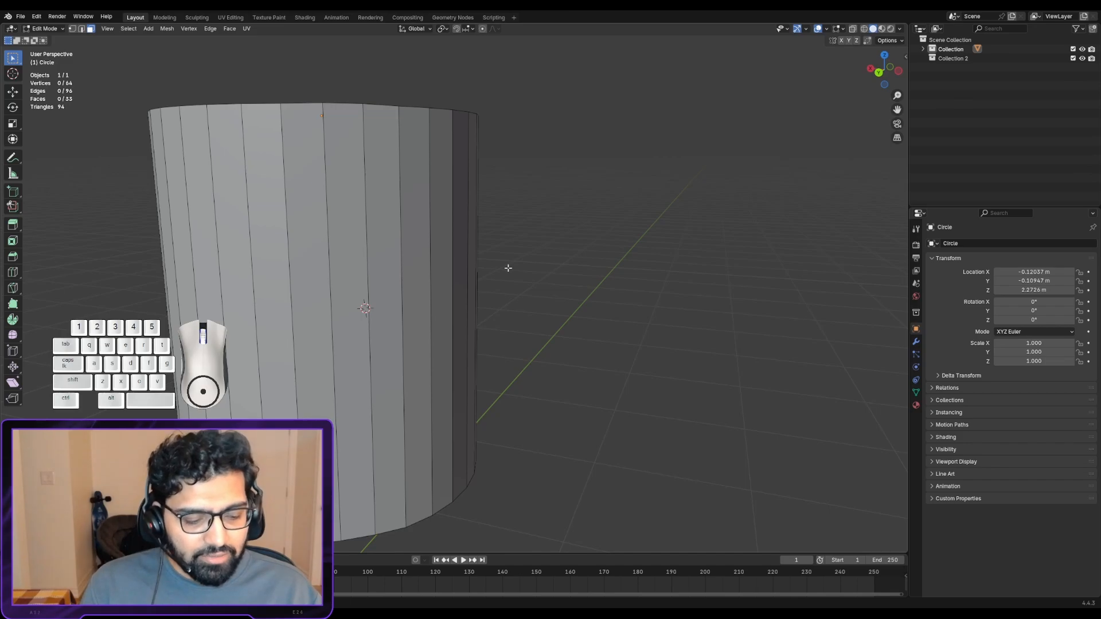
key(ctrl+r)
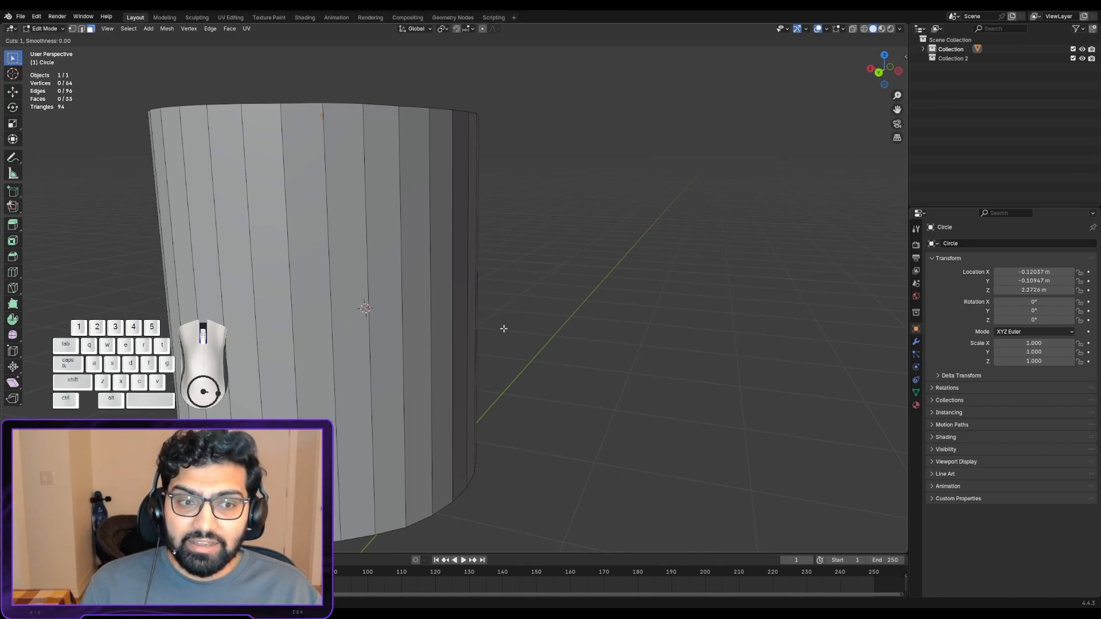
key(Escape)
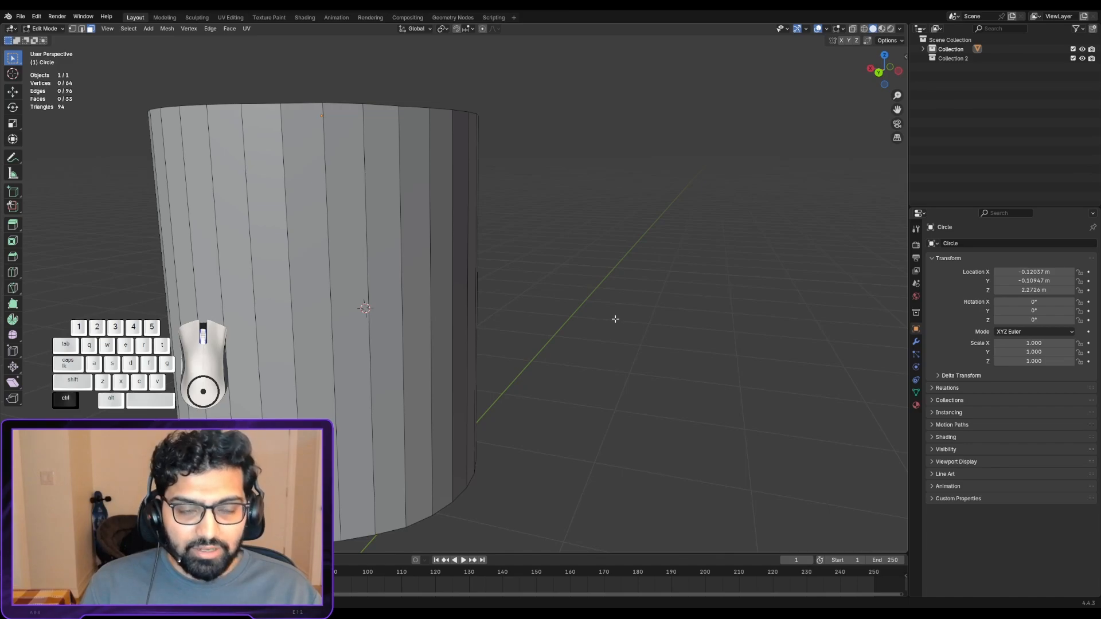
- Add a loop cut with four evenly spaced horizontal cuts around the cylinder's side, without sliding them
key(ctrl+r)
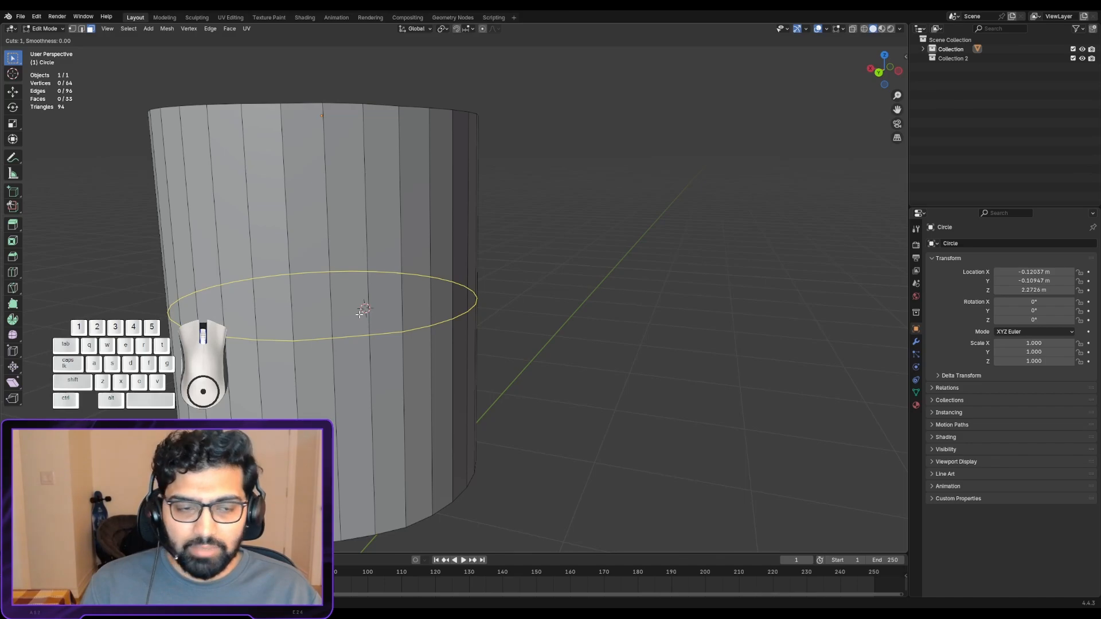
scroll(360, 313, up, 14)
scroll(359, 314, down, 14)
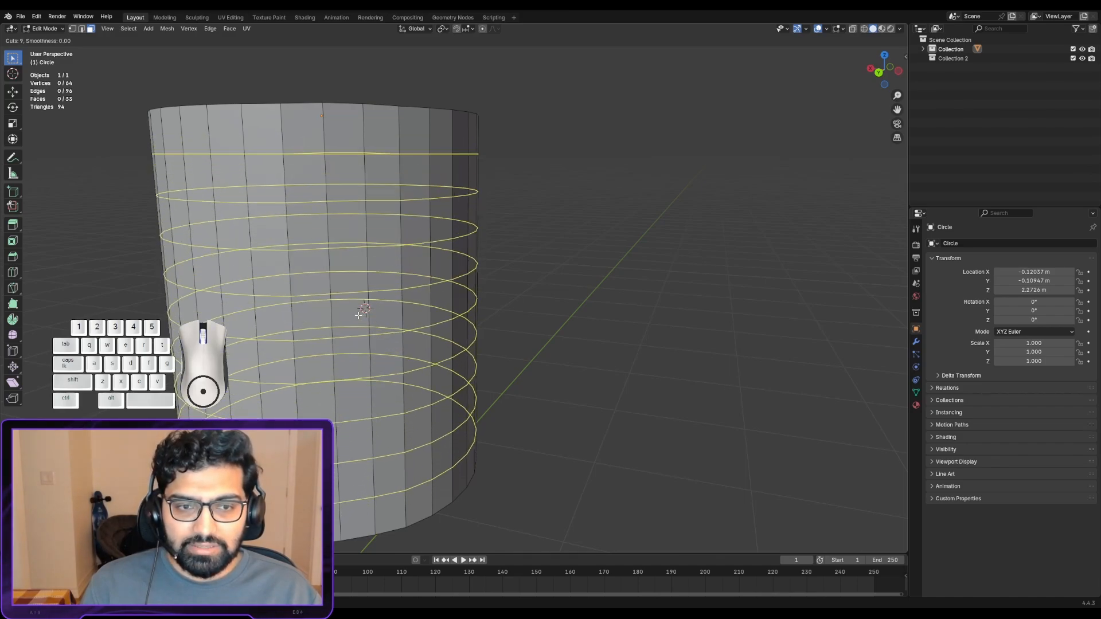
scroll(356, 317, up, 5)
scroll(356, 316, up, 12)
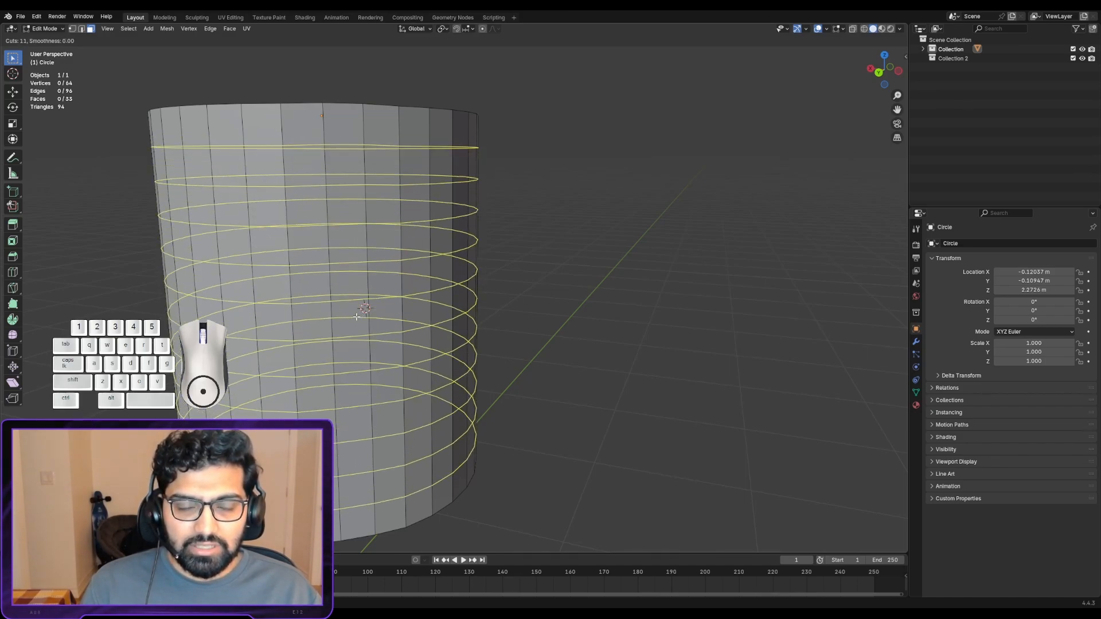
scroll(354, 316, down, 17)
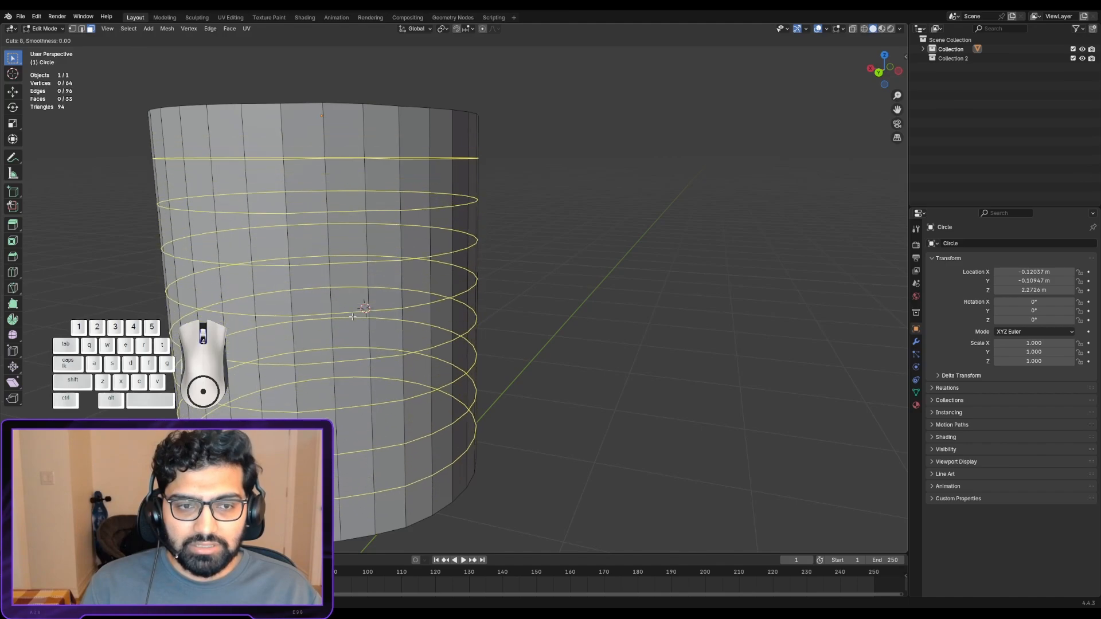
scroll(346, 314, up, 2)
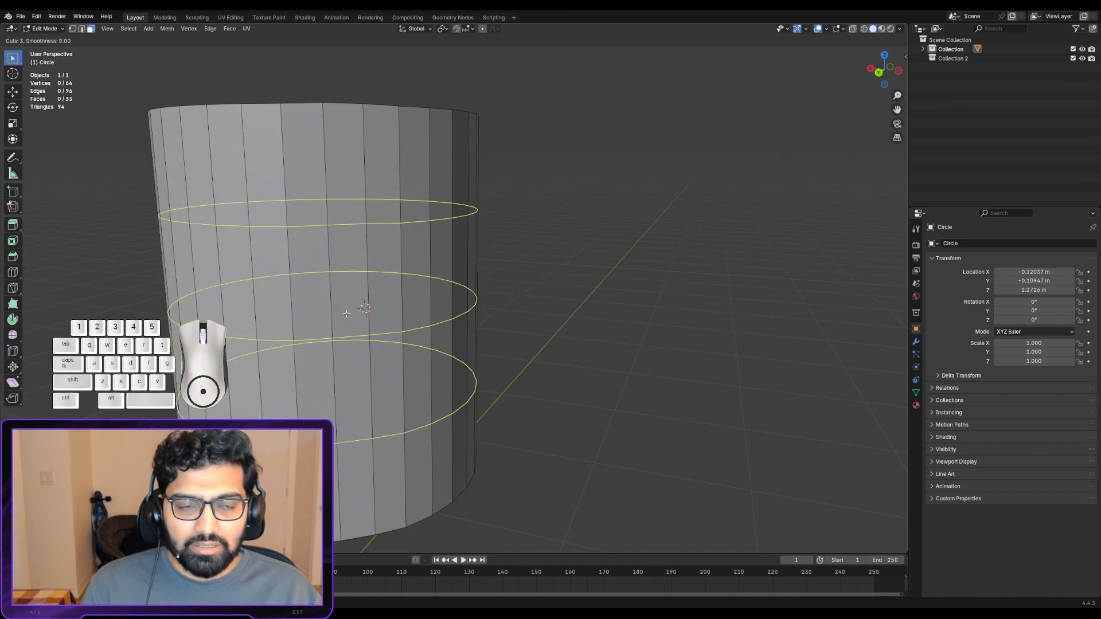
scroll(346, 314, up, 1)
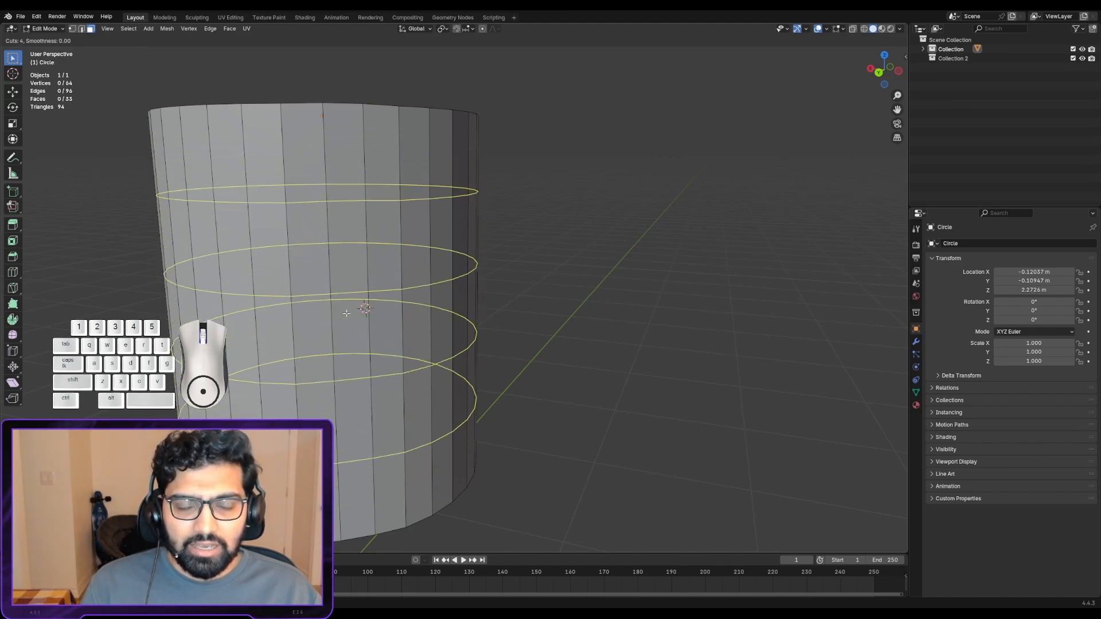
click(359, 353)
right_click(364, 351)
scroll(383, 348, down, 2)
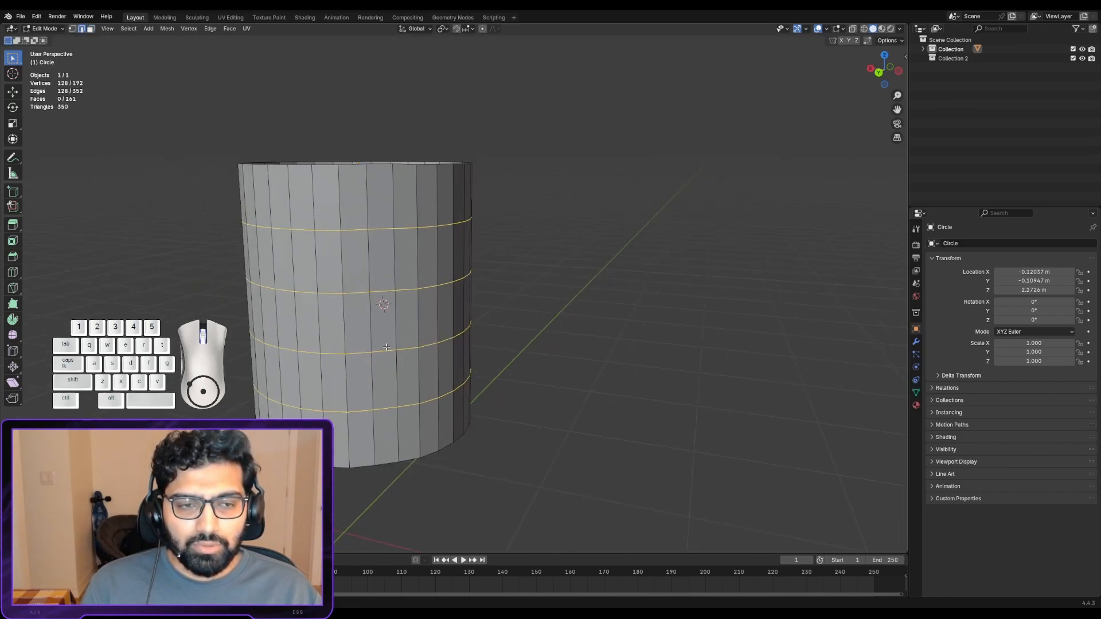
- In face select mode, try extruding two individual side faces outward, one in the upper section and one in the lower section
middle_drag(386, 347, 393, 337)
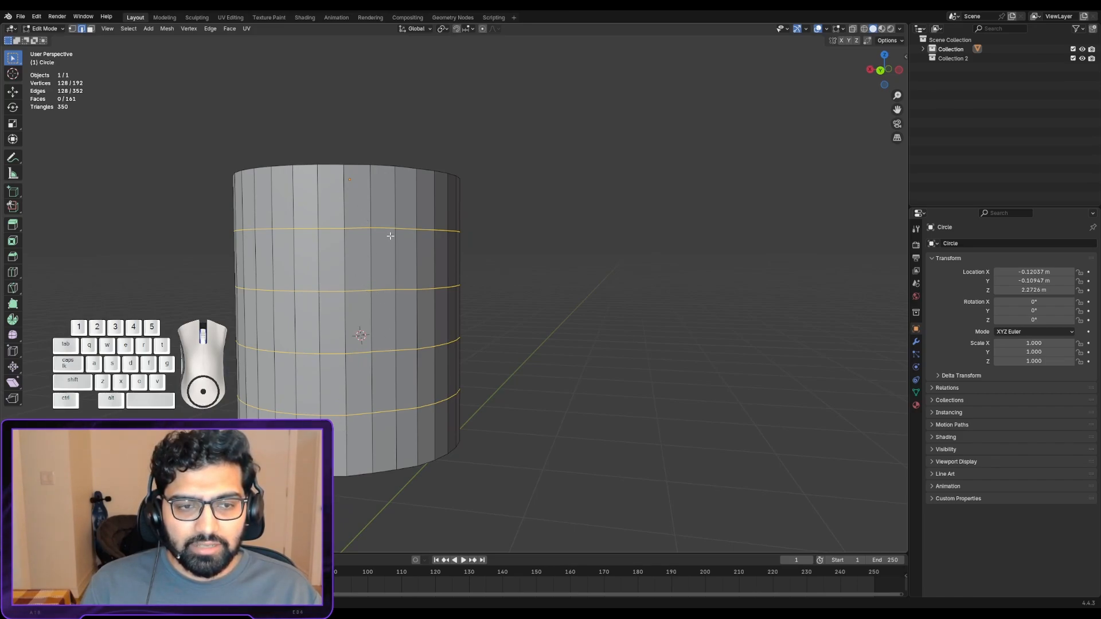
click(413, 258)
key(3)
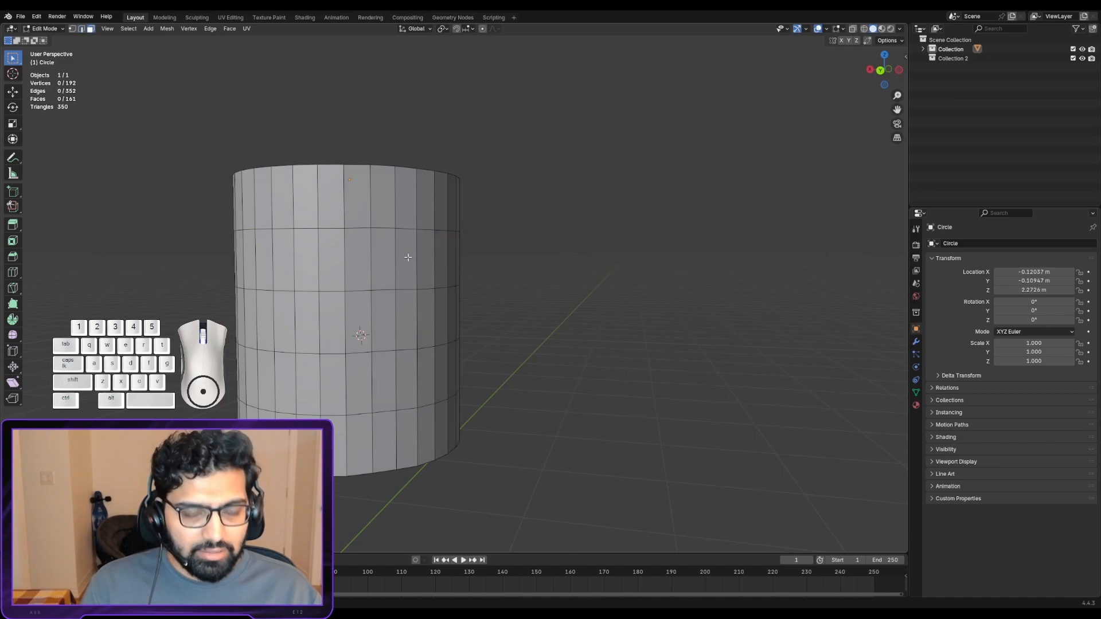
click(399, 256)
key(e)
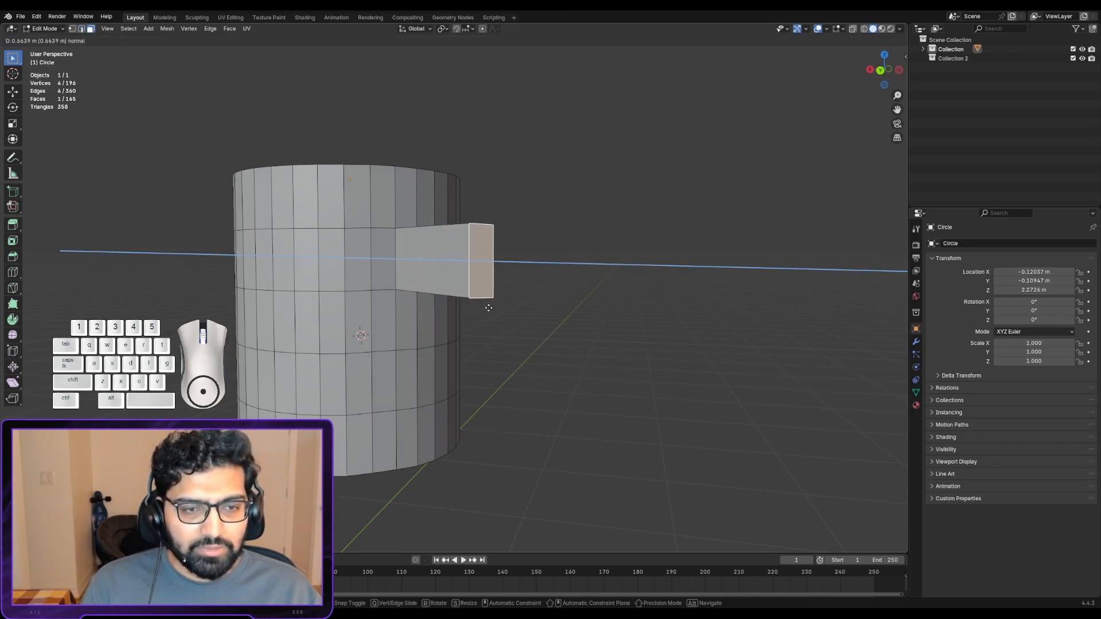
right_click(465, 295)
click(407, 378)
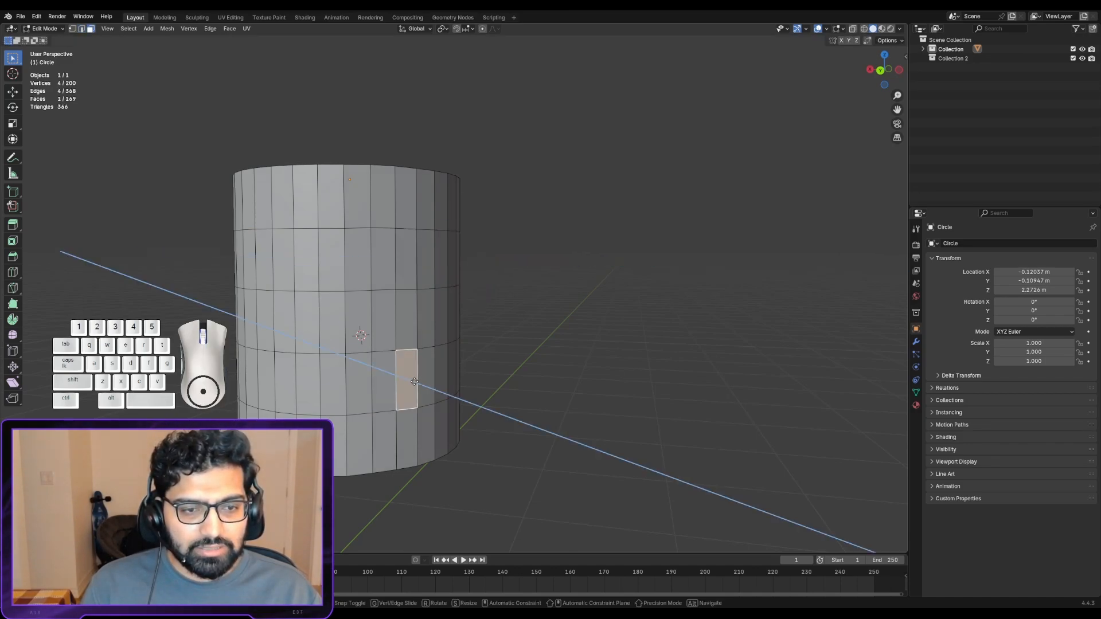
key(e)
right_click(449, 417)
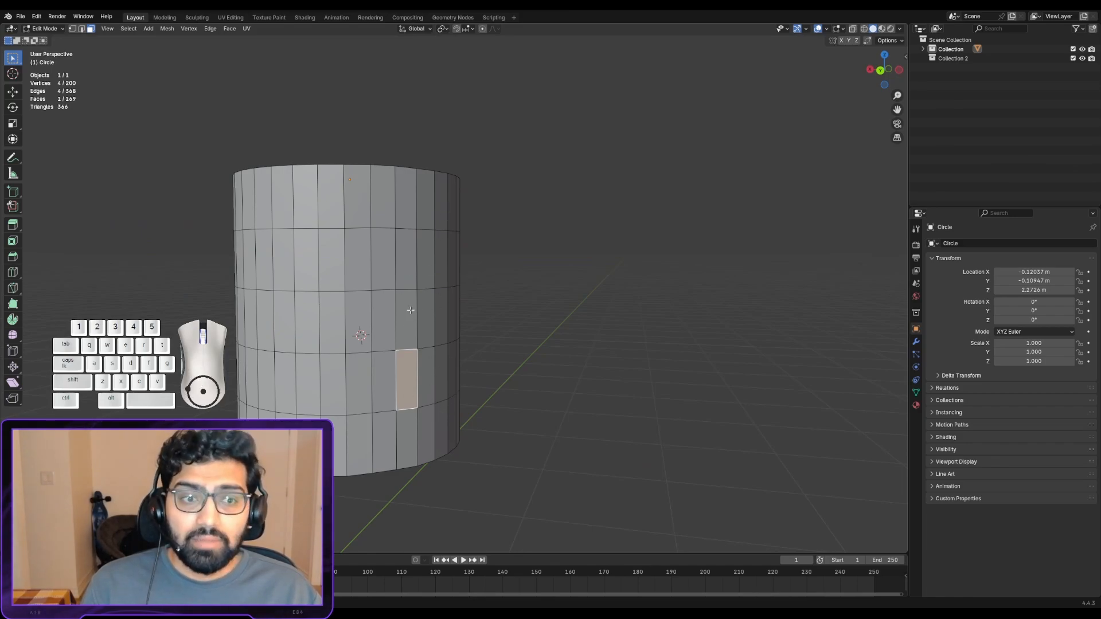
- Switch to edge select mode and select the whole second horizontal edge loop below the cylinder's rim
middle_drag(408, 307, 405, 344)
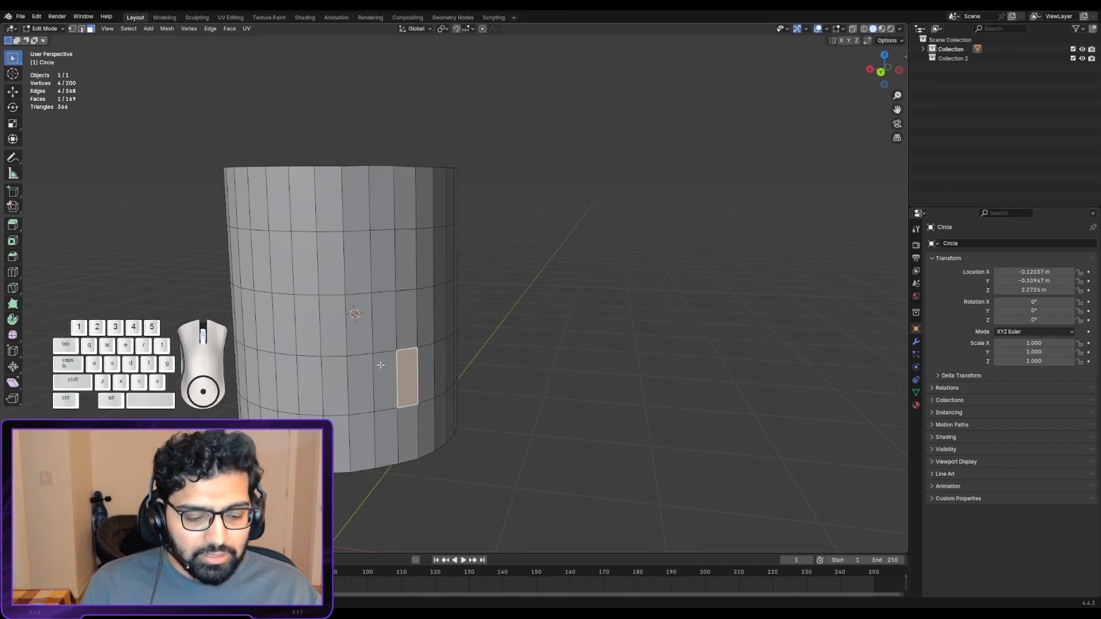
click(356, 290)
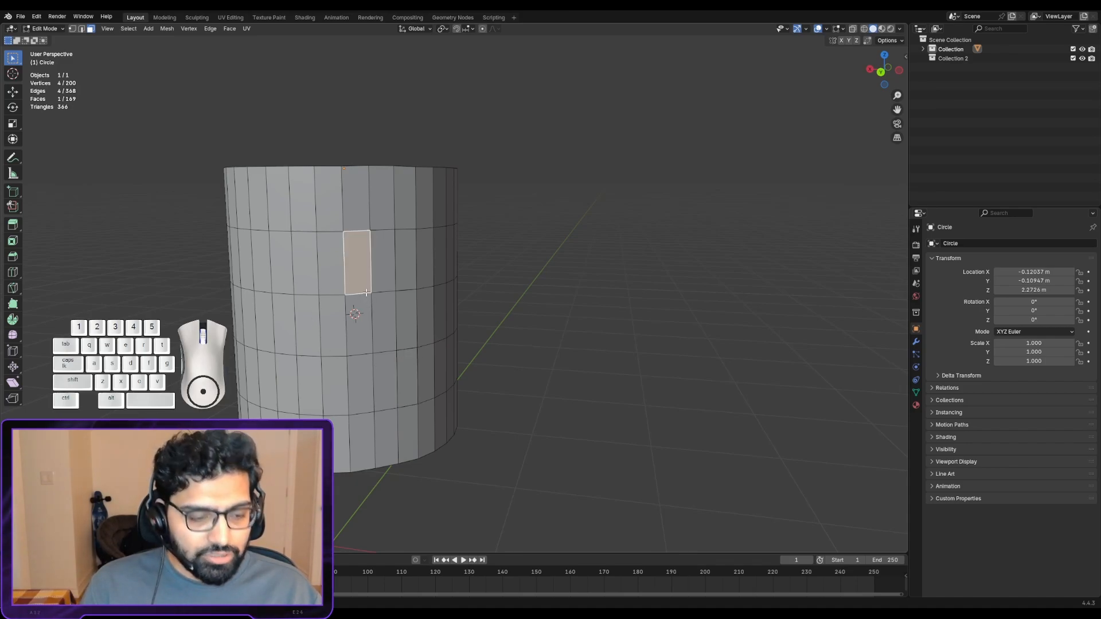
key(2)
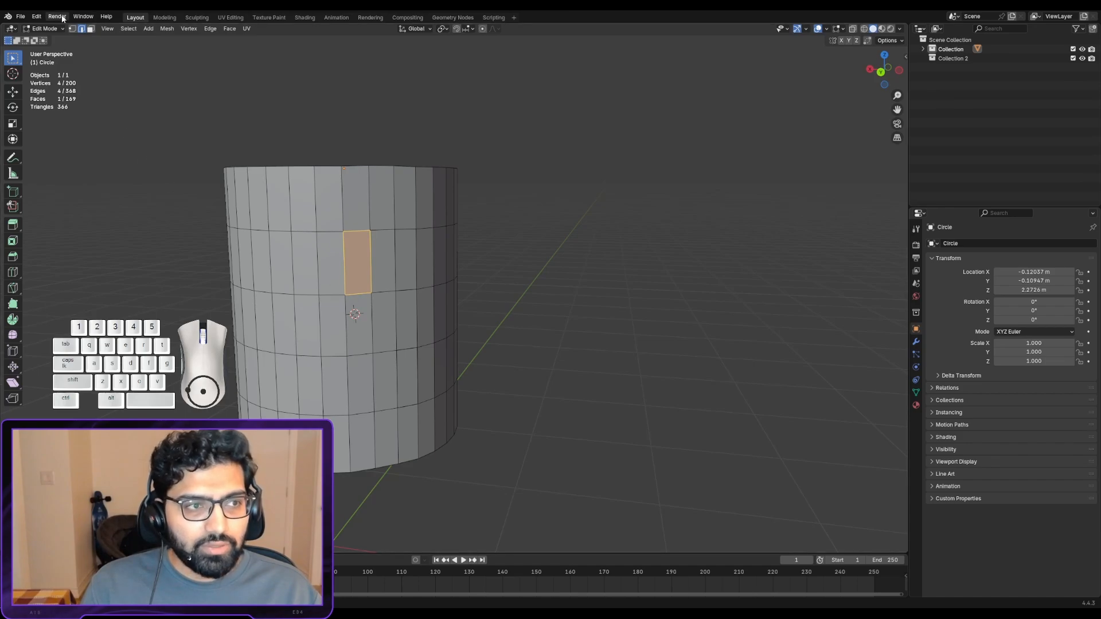
click(81, 31)
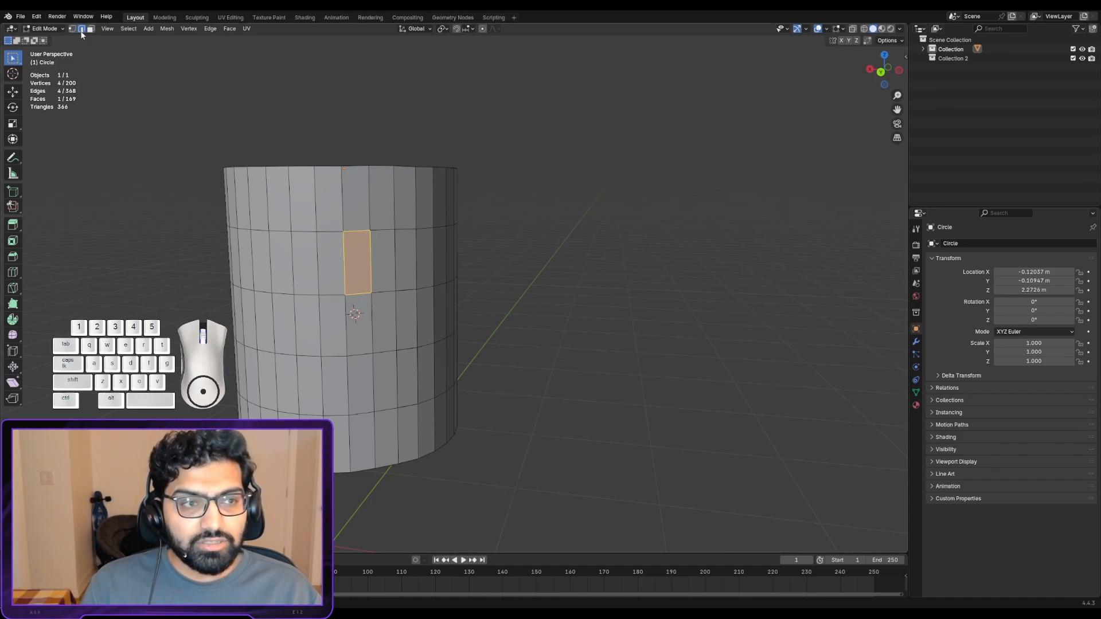
click(338, 295)
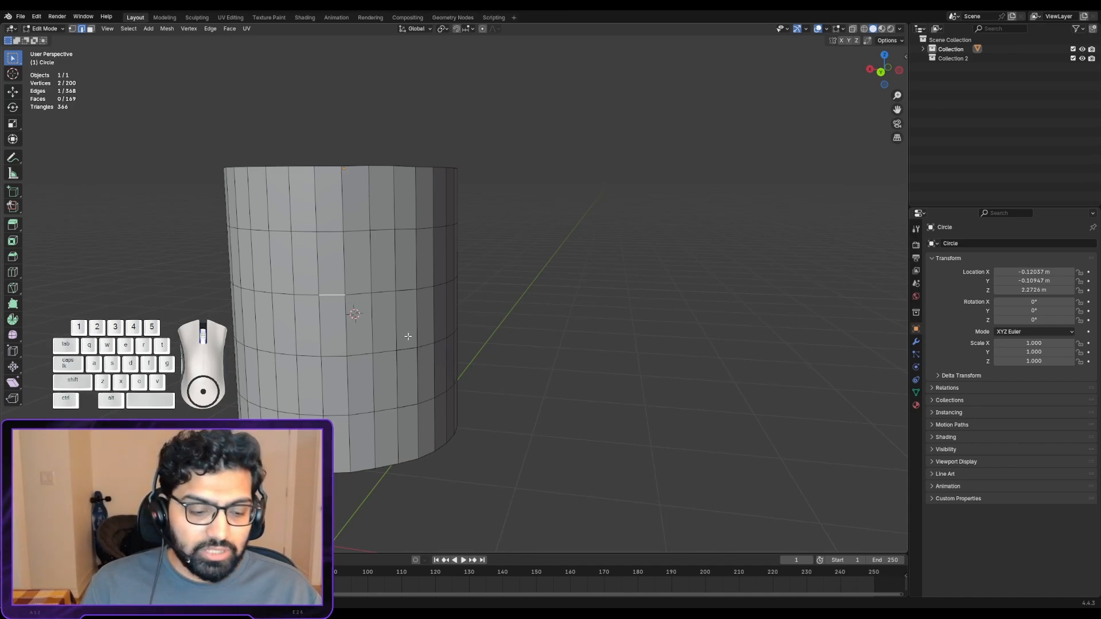
alt+click(348, 295)
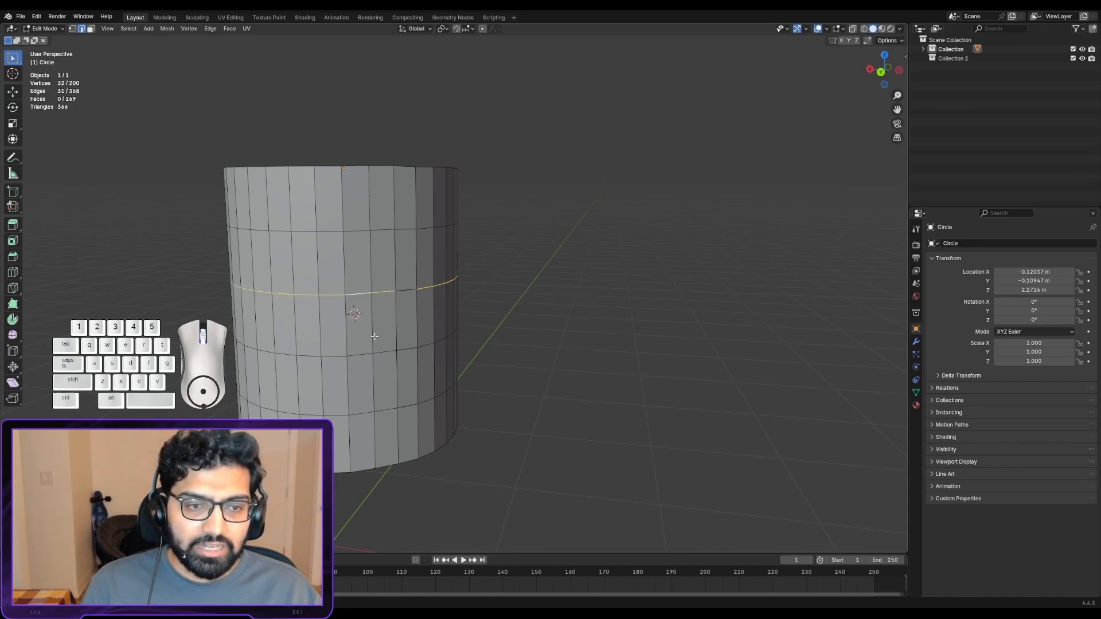
alt+shift+click(401, 291)
middle_drag(402, 292, 375, 303)
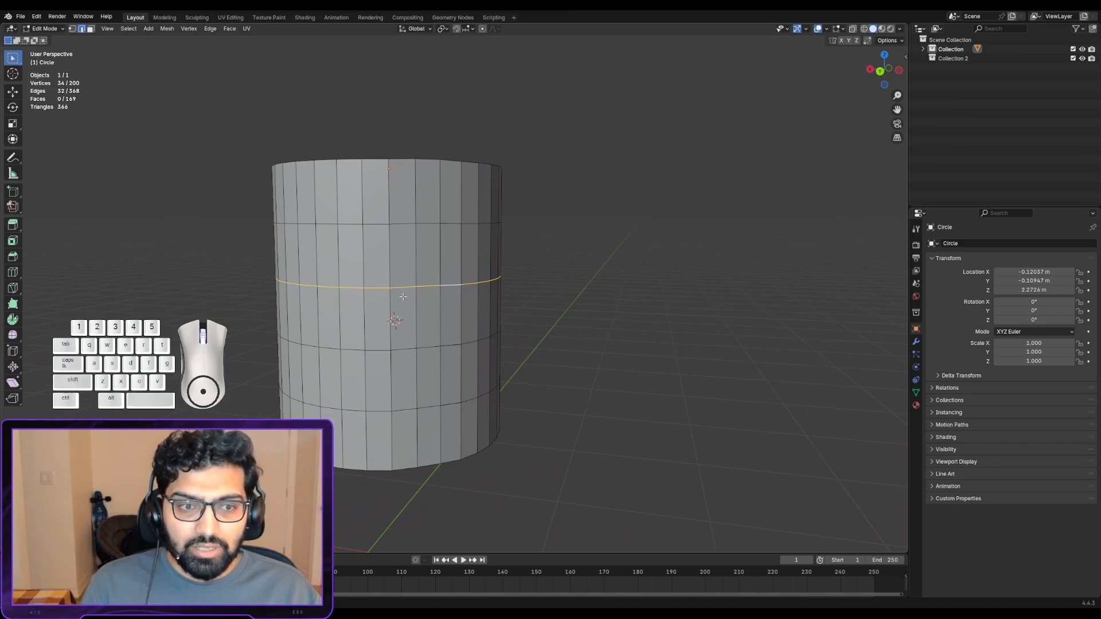
- Edge-slide the selected loop upward along the cylinder's surface by a factor of about 0.58, and select a vertical edge just below it
key(g)
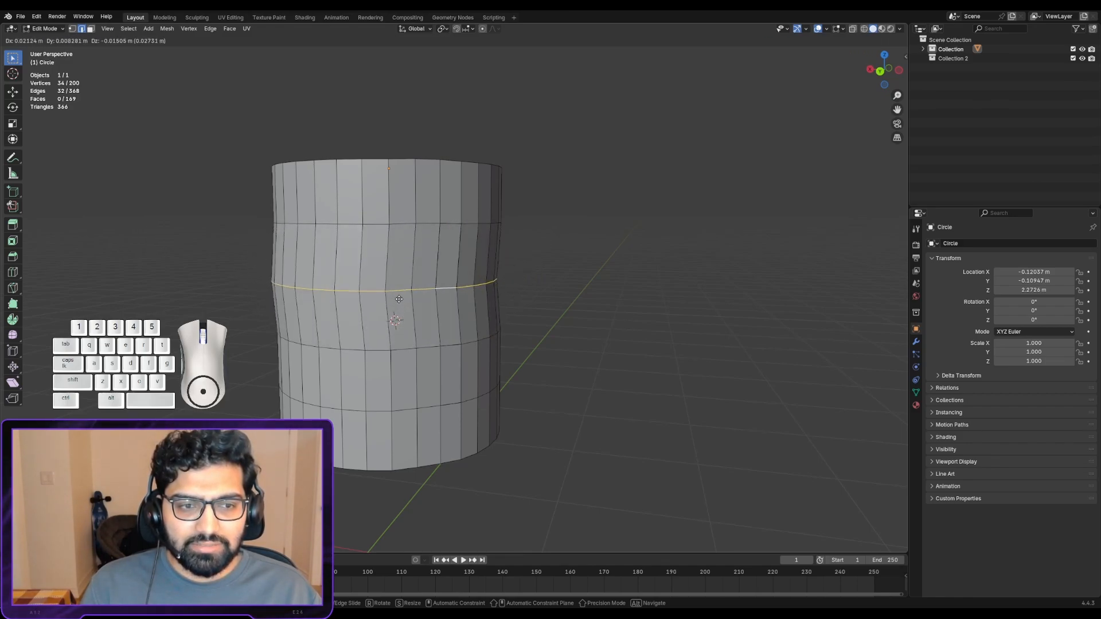
right_click(402, 300)
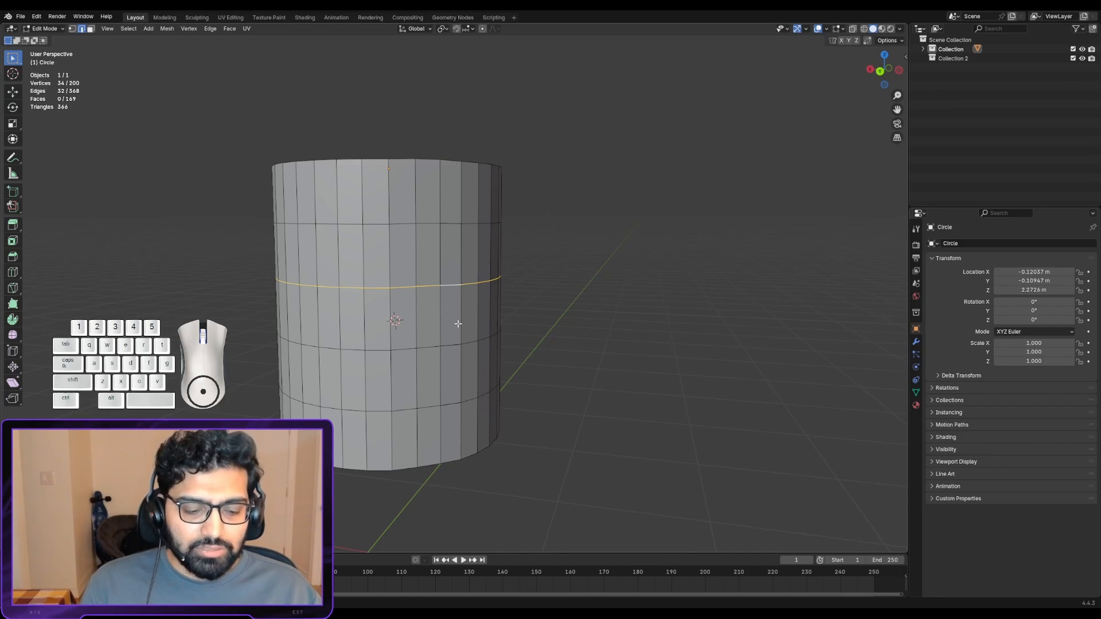
key(g)
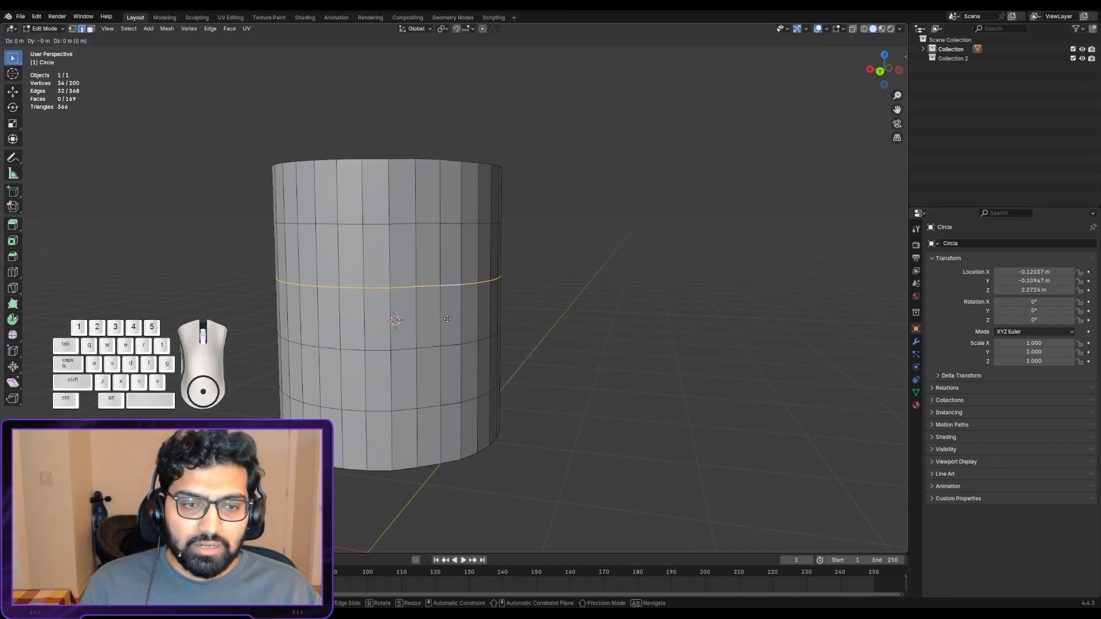
key(g)
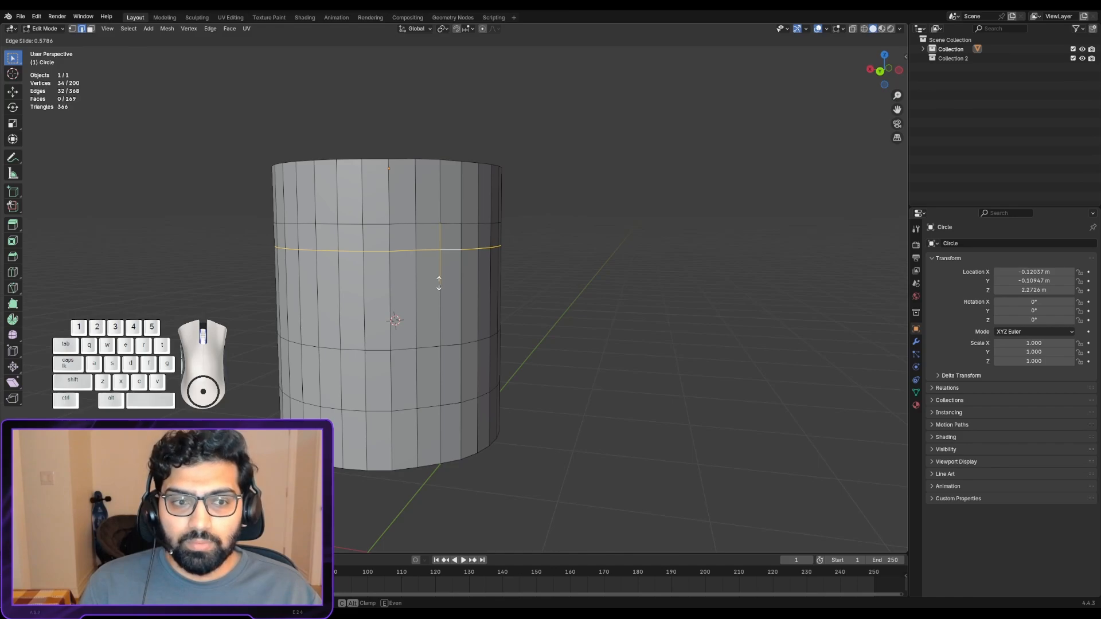
click(438, 283)
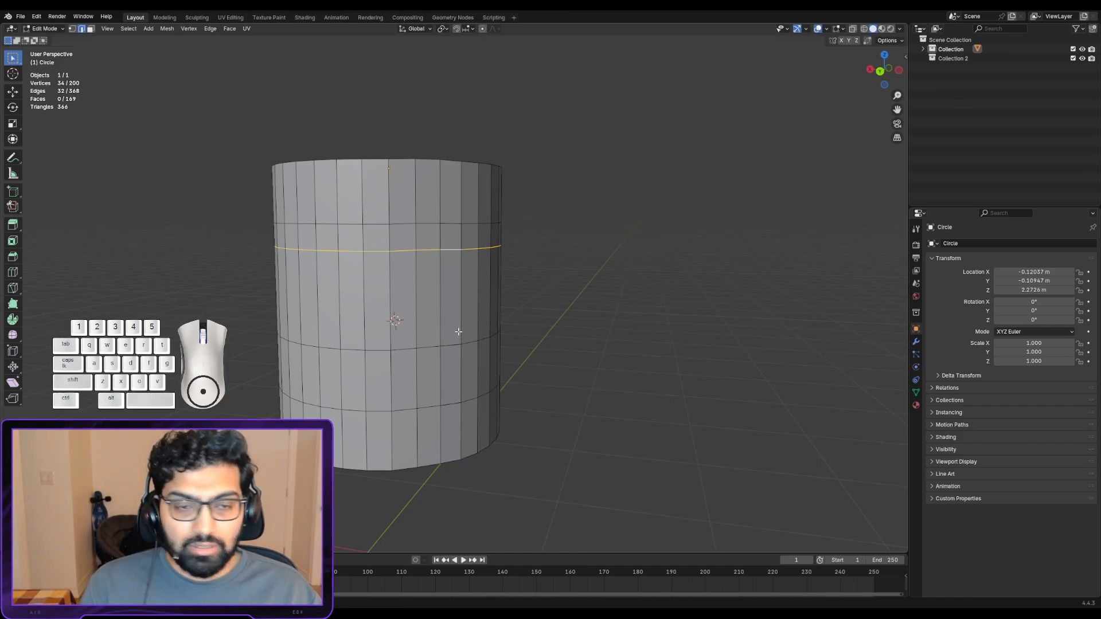
right_click(439, 344)
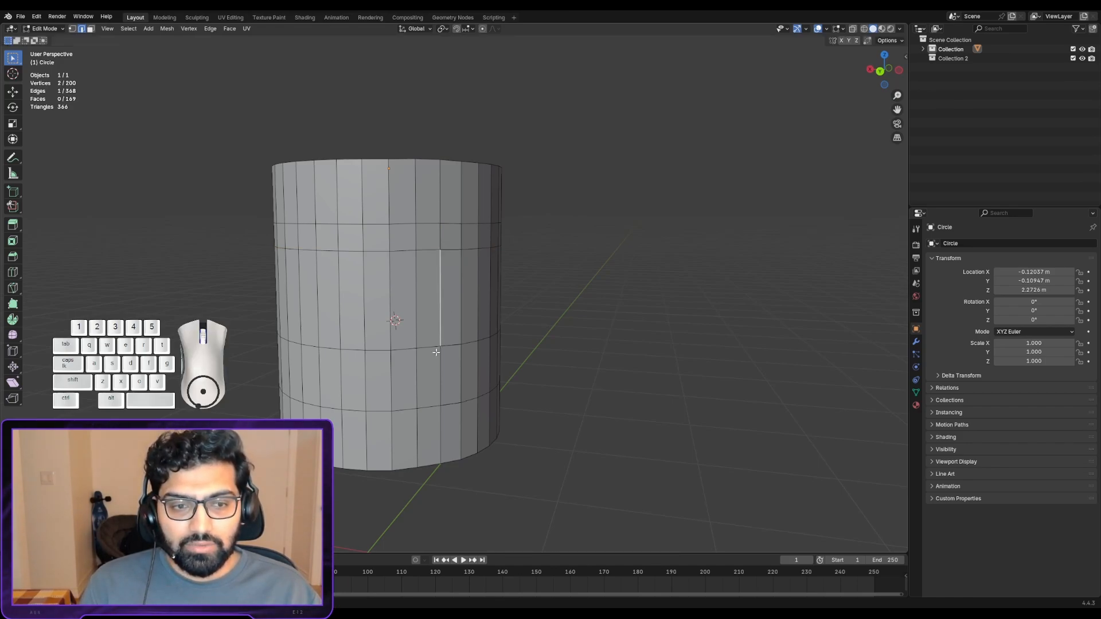
- Select the whole third horizontal edge loop below the rim and edge-slide it downward by a factor of about 0.6
right_click(431, 350)
alt+right_click(453, 346)
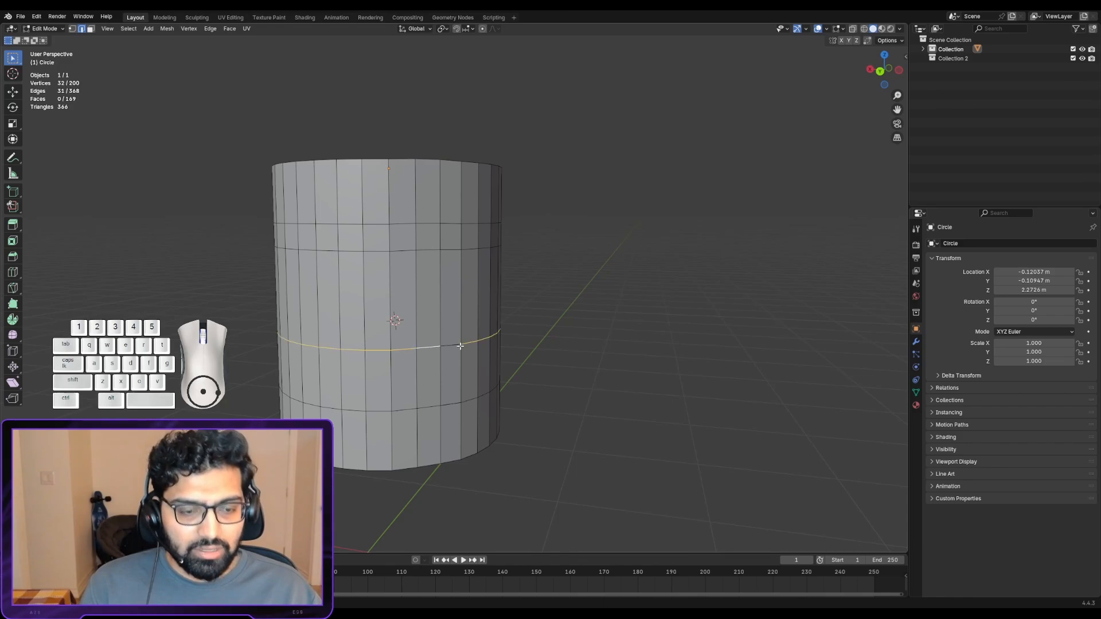
alt+right_click(448, 345)
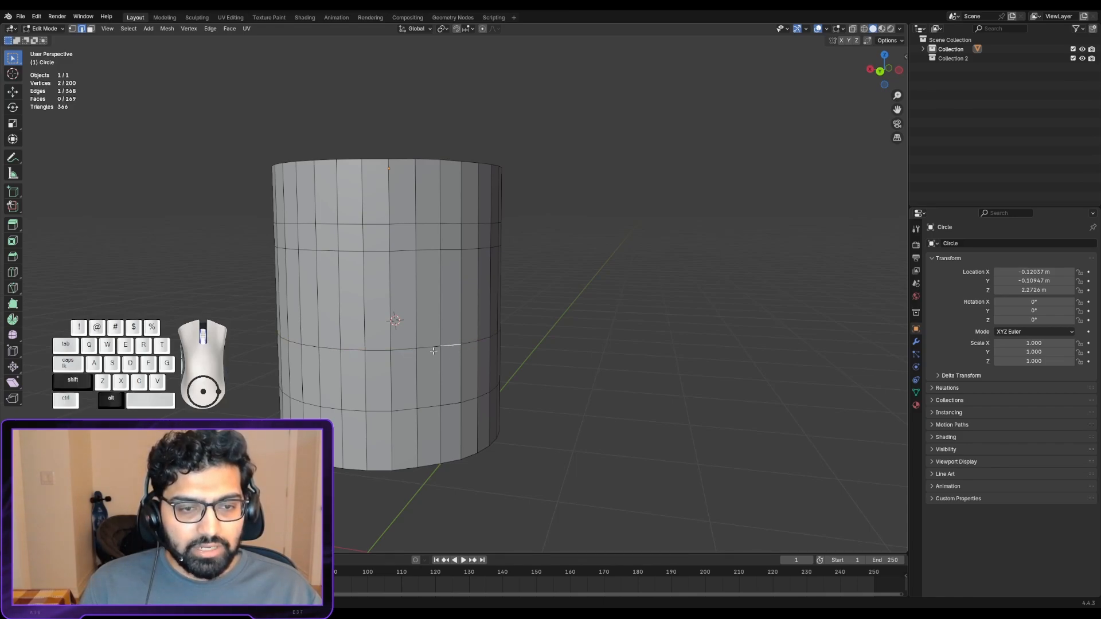
alt+shift+right_click(433, 347)
middle_drag(433, 346, 539, 301)
key(g)
key(g)
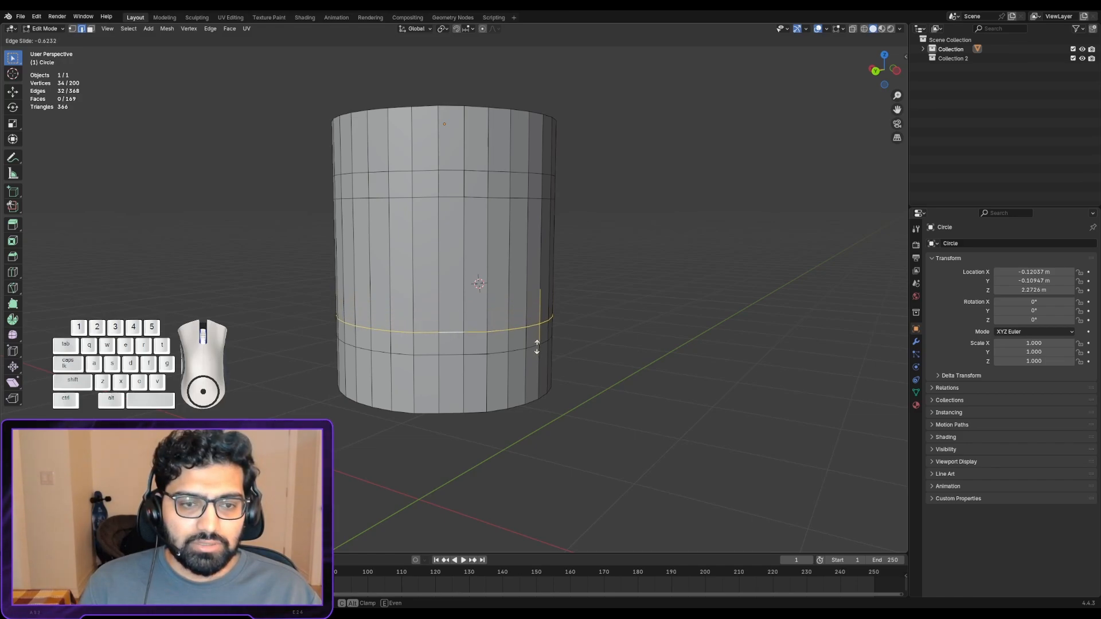
click(537, 343)
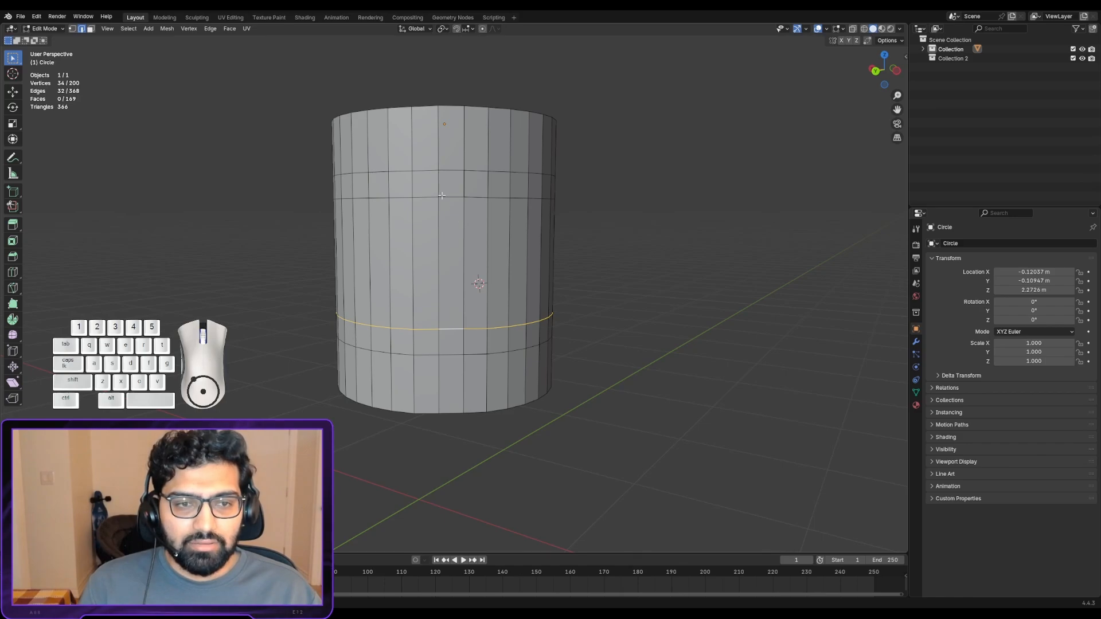
- Try edge-sliding and freely moving a single vertical edge in the cylinder's tall middle band
click(440, 224)
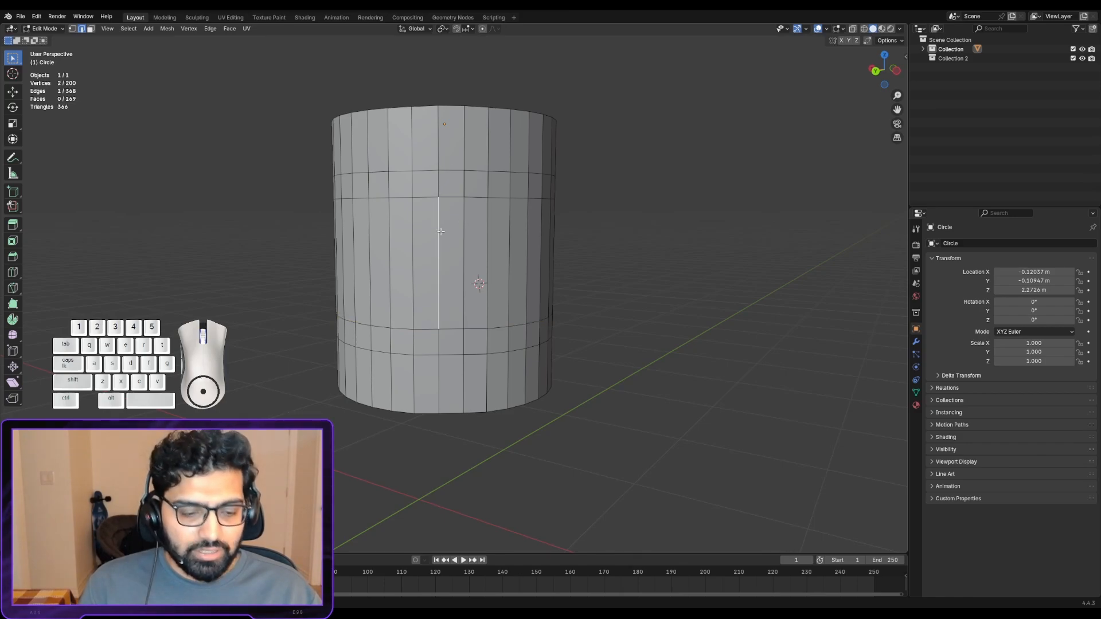
key(g)
key(g)
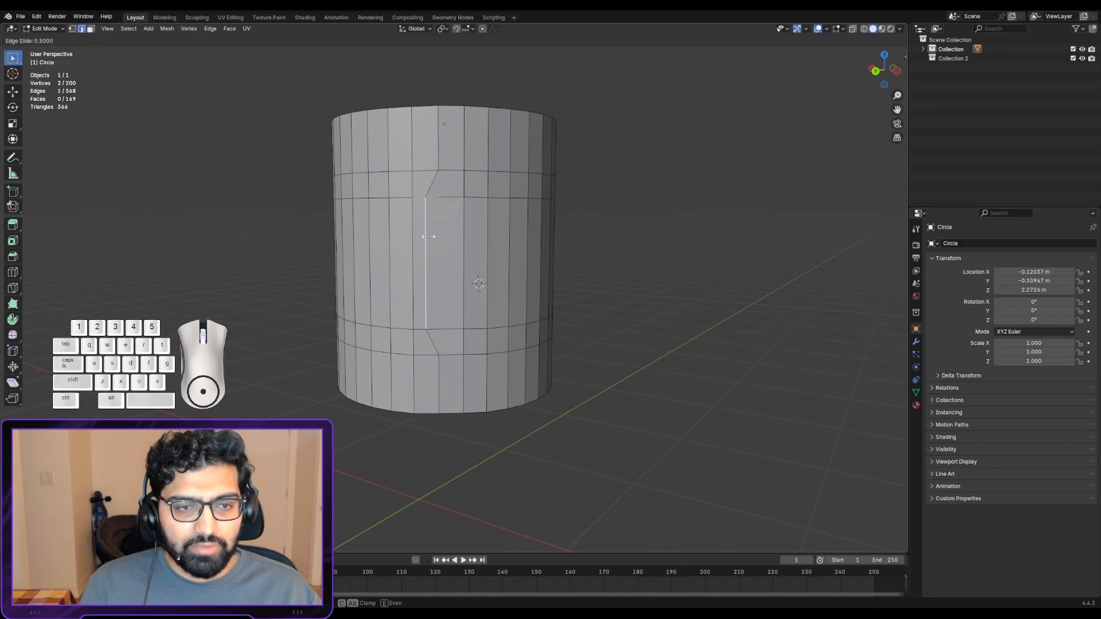
right_click(450, 239)
key(g)
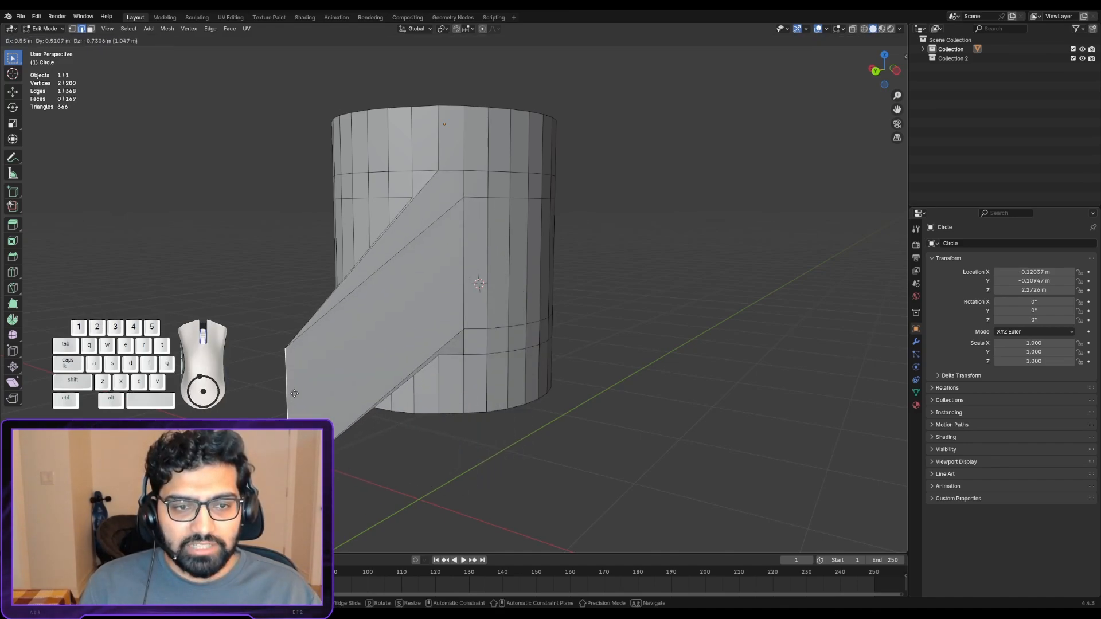
right_click(354, 341)
- In face select mode, select two vertically aligned faces in the narrow upper and lower bands and extrude them outward into two arms
middle_drag(405, 295, 441, 272)
scroll(458, 241, up, 1)
shift+middle_drag(493, 135, 526, 174)
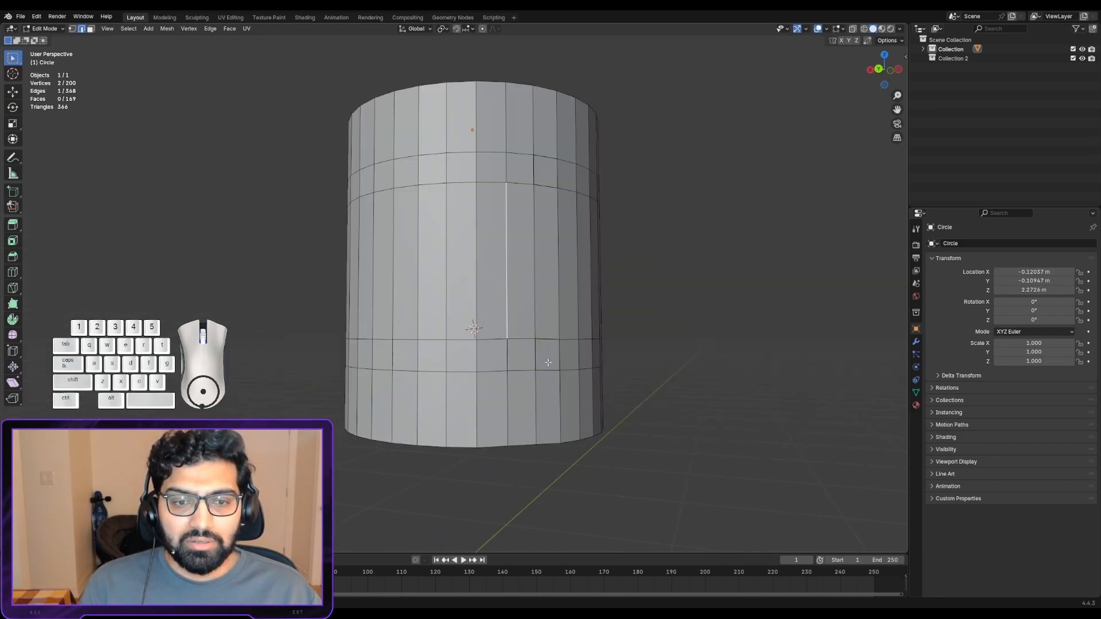
middle_drag(529, 286, 484, 313)
alt+shift+drag(623, 235, 482, 242)
alt+drag(482, 242, 447, 214)
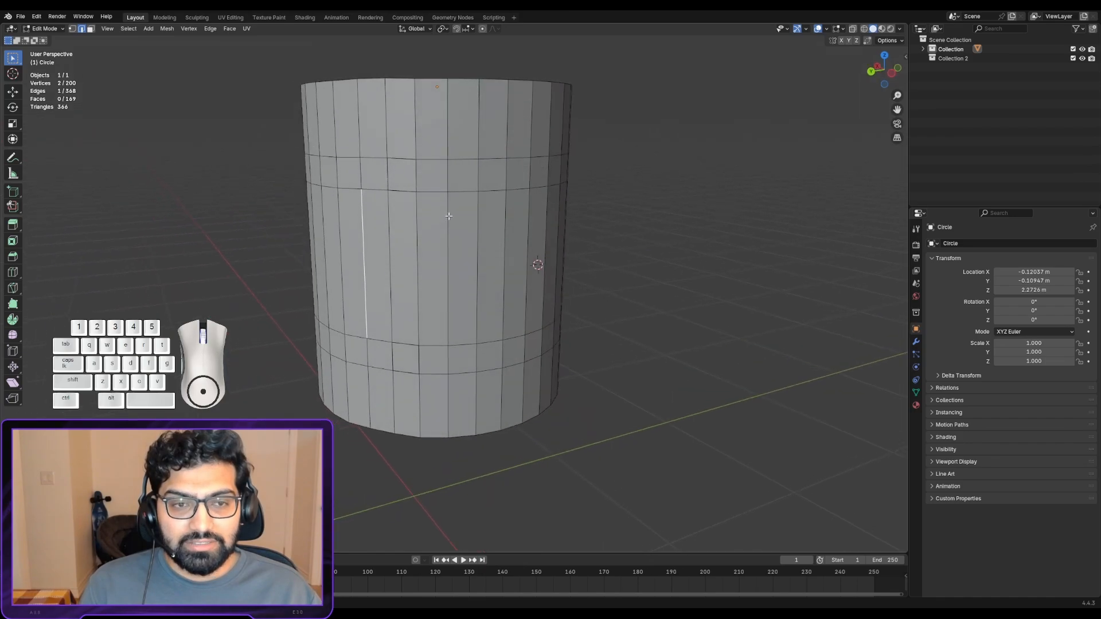
click(521, 175)
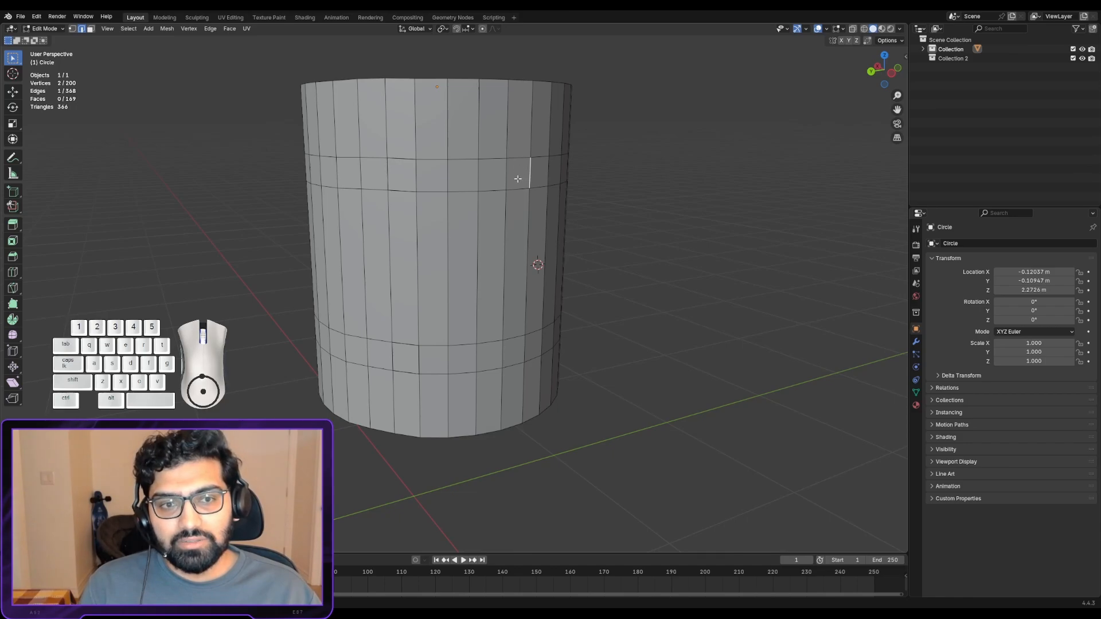
click(91, 29)
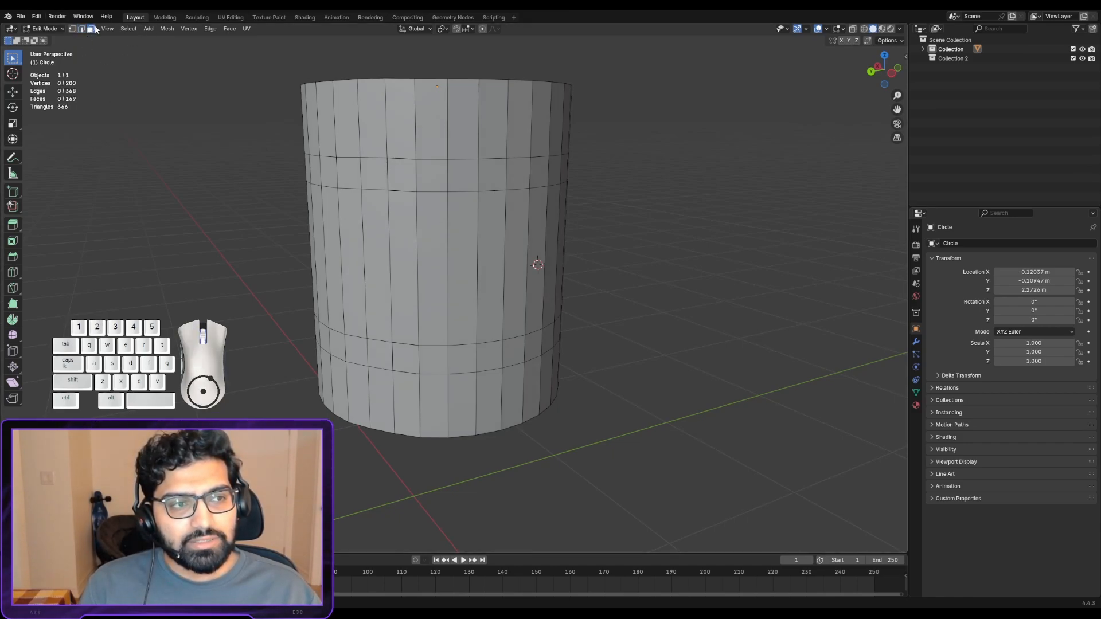
click(519, 182)
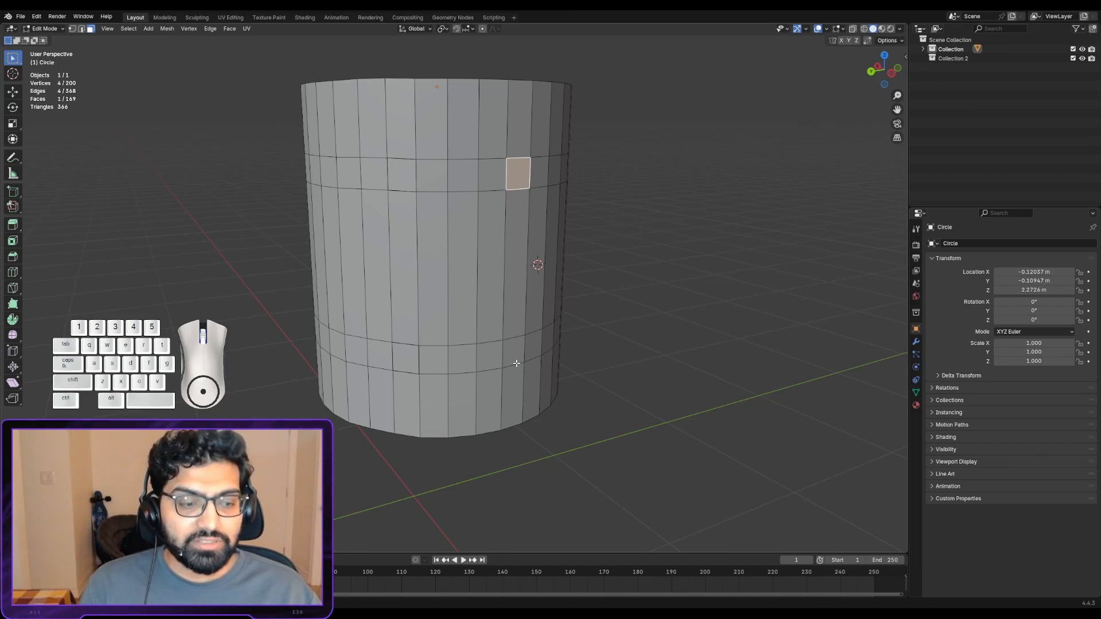
key(shift)
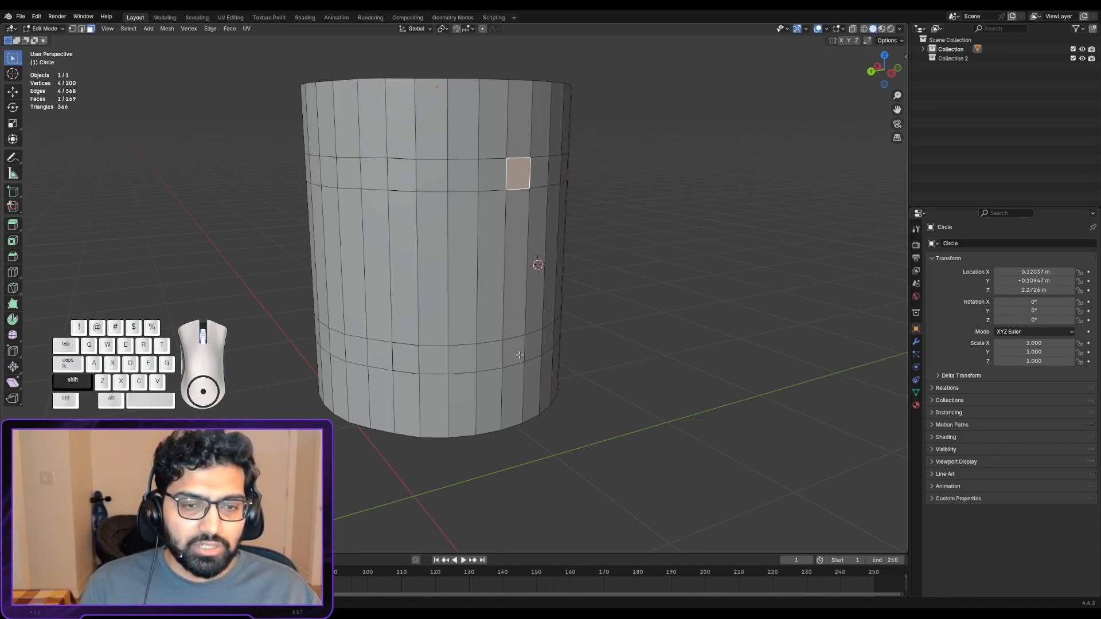
shift+click(518, 353)
middle_drag(493, 344, 515, 341)
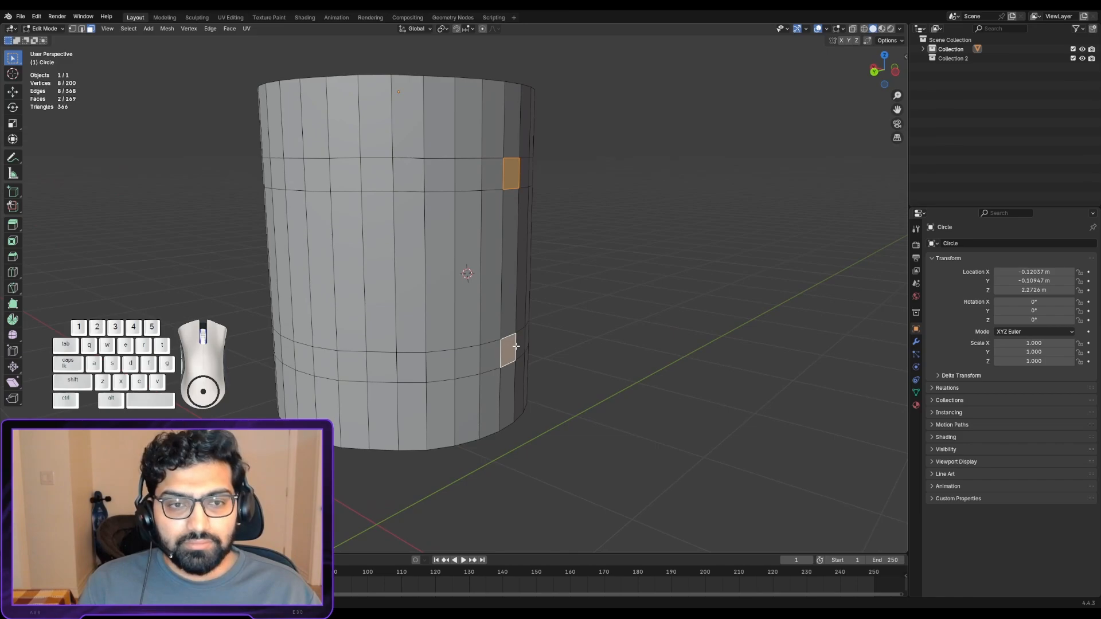
key(e)
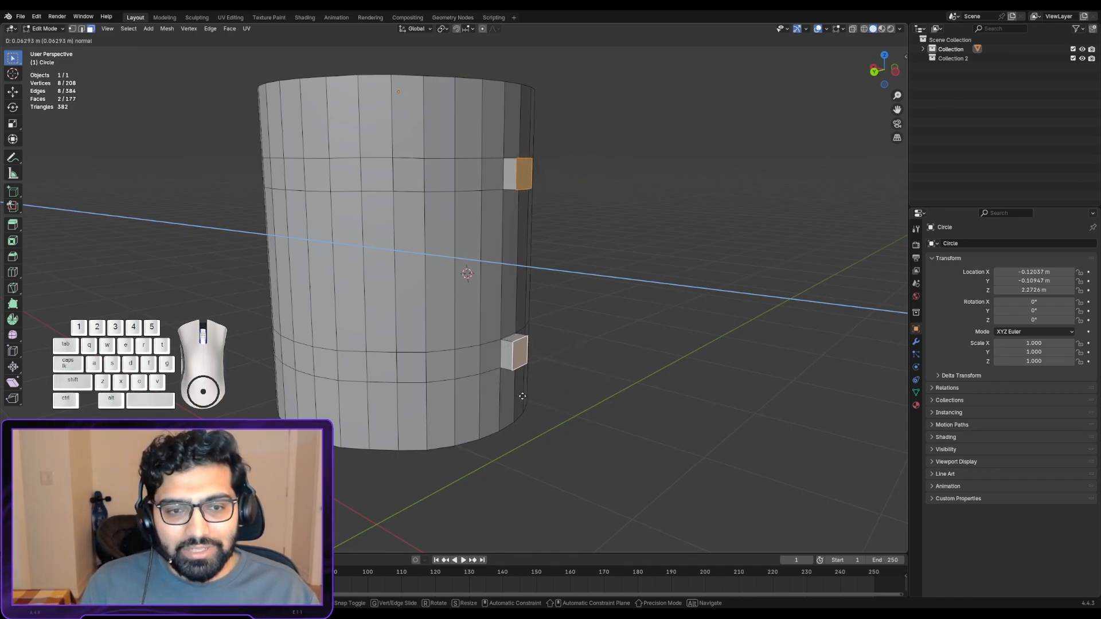
click(612, 423)
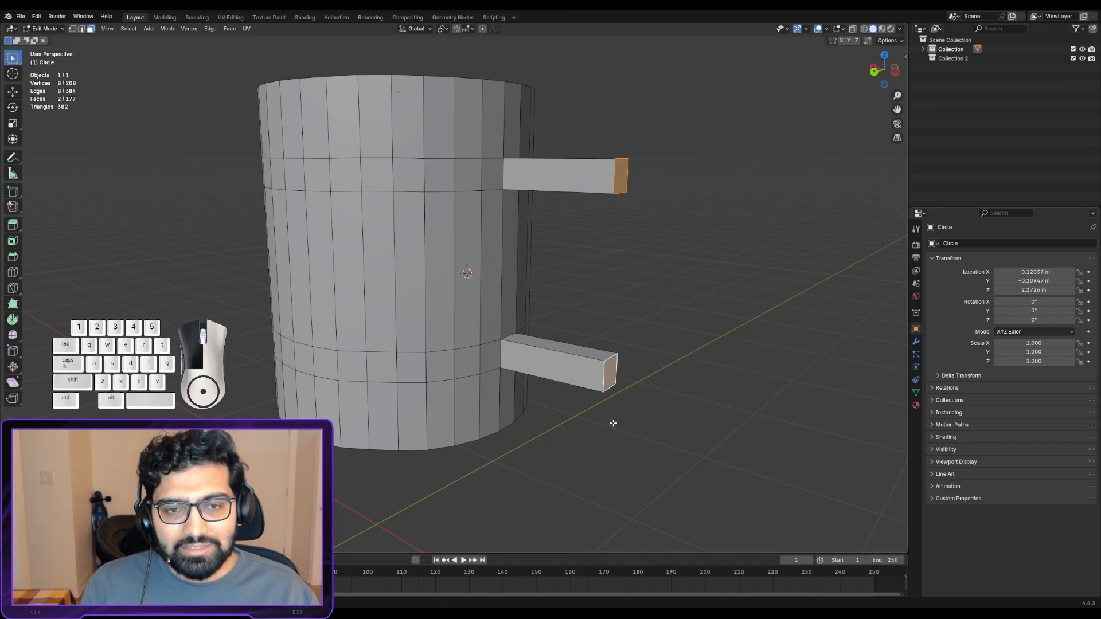
- Add a single loop cut around the lower arm and slide it about halfway from the arm's middle toward its outer end
alt+shift+click(537, 362)
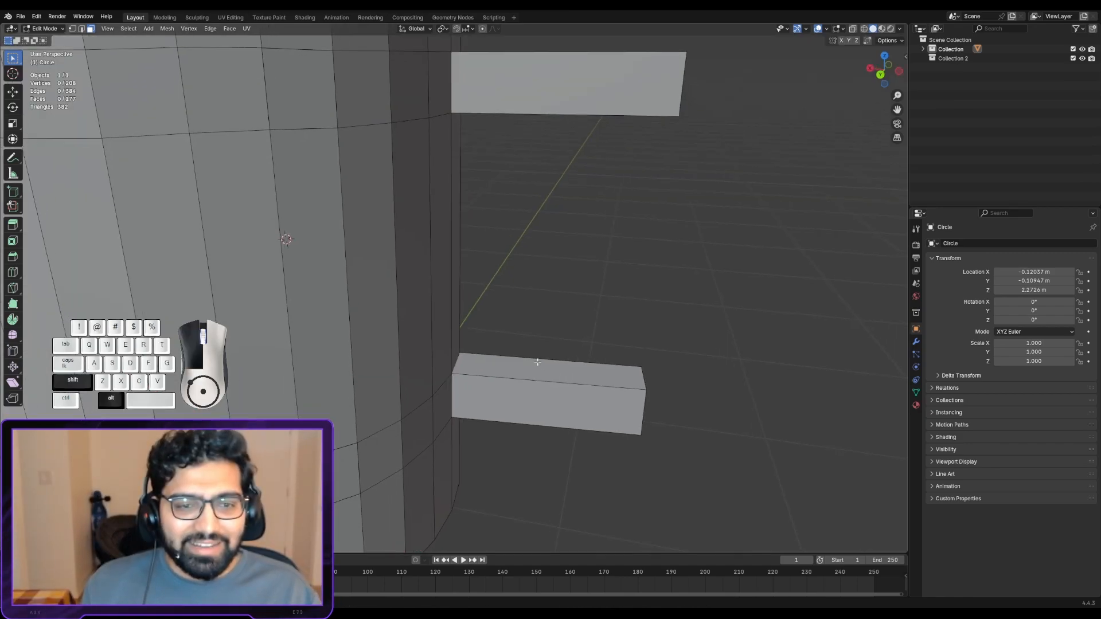
middle_drag(537, 362, 513, 396)
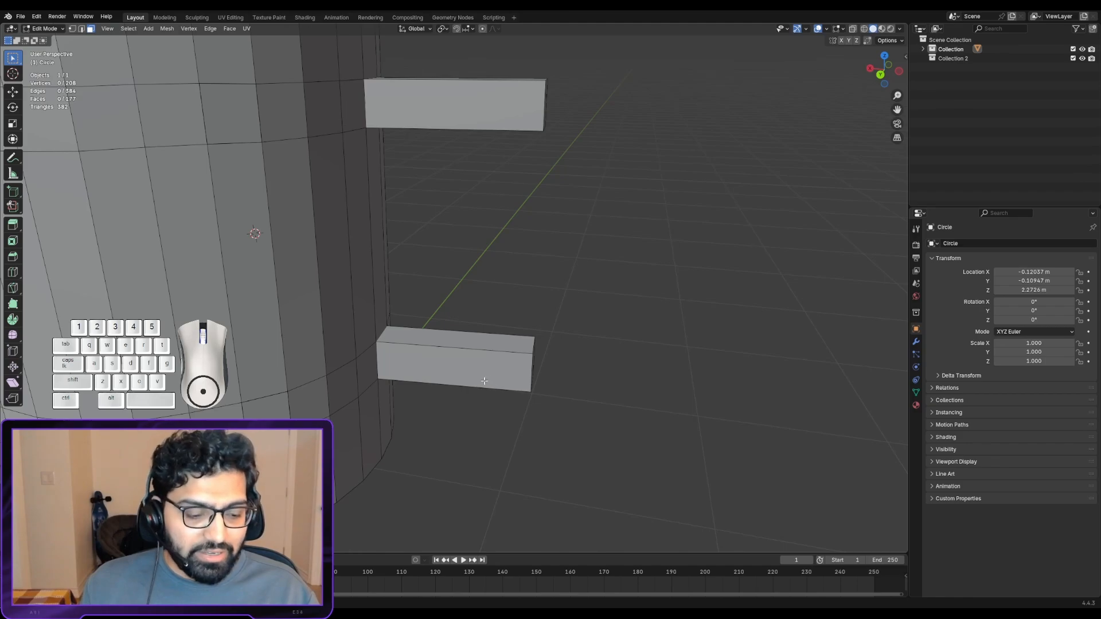
key(ctrl)
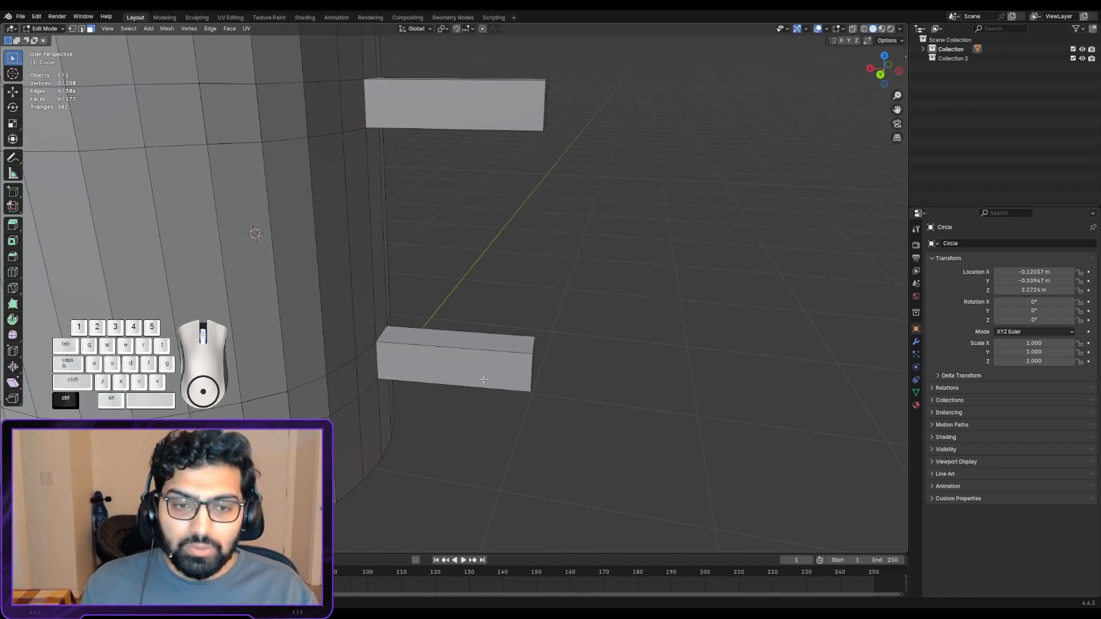
key(ctrl+r)
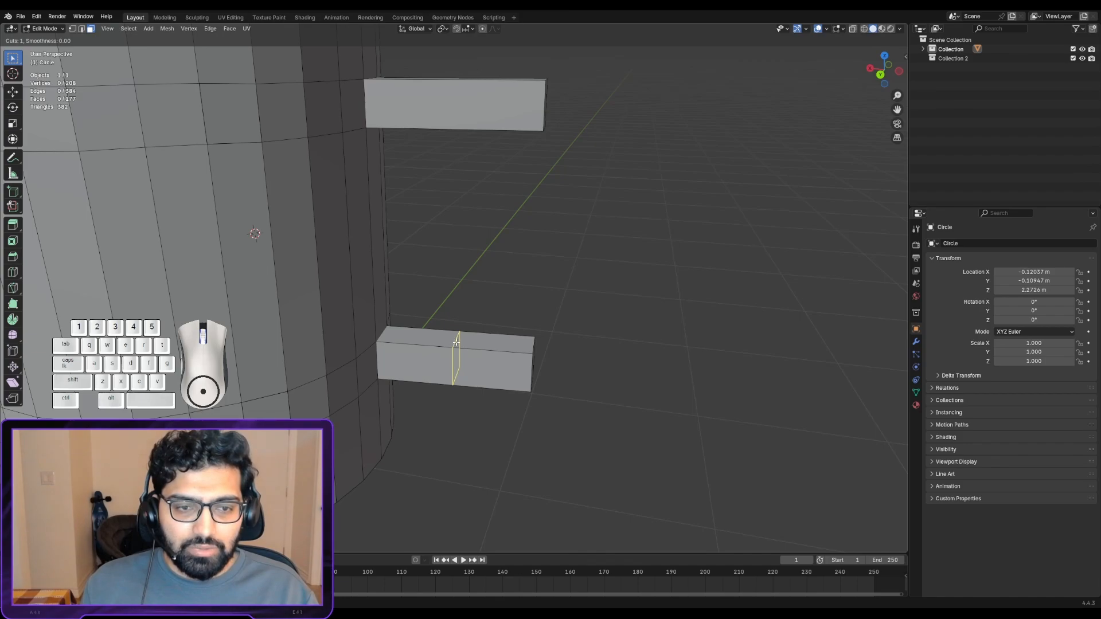
scroll(454, 347, up, 7)
scroll(457, 350, down, 7)
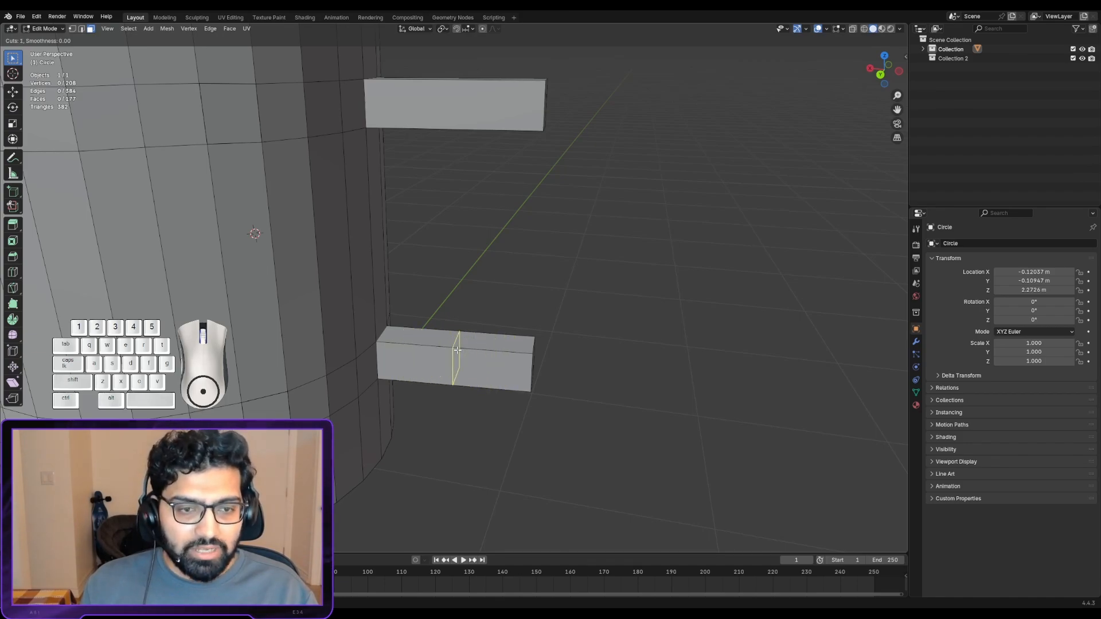
click(457, 350)
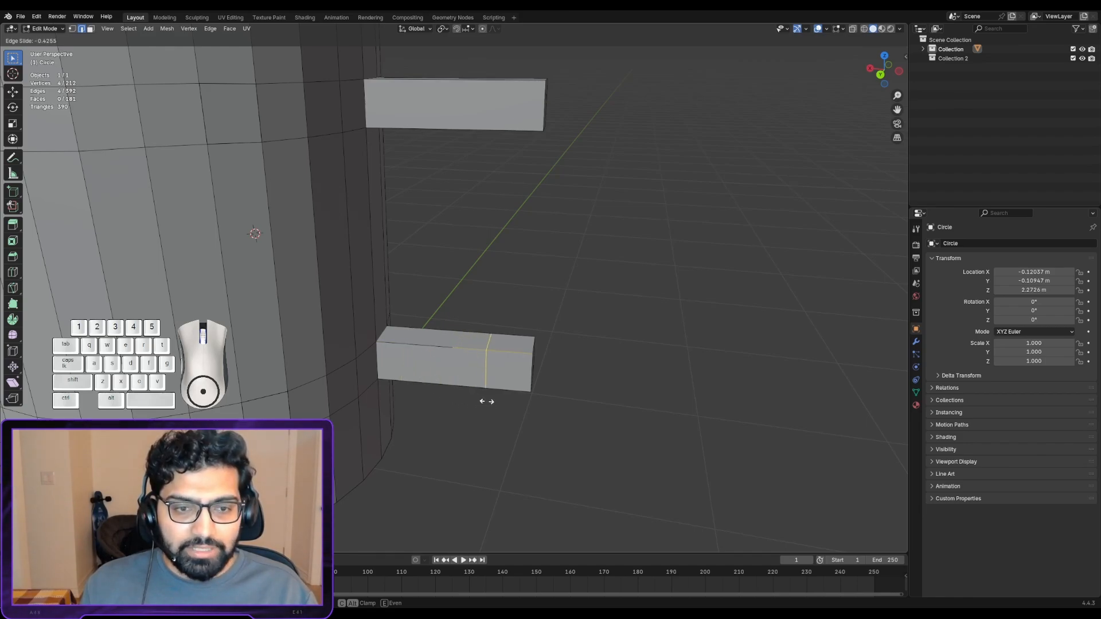
click(493, 404)
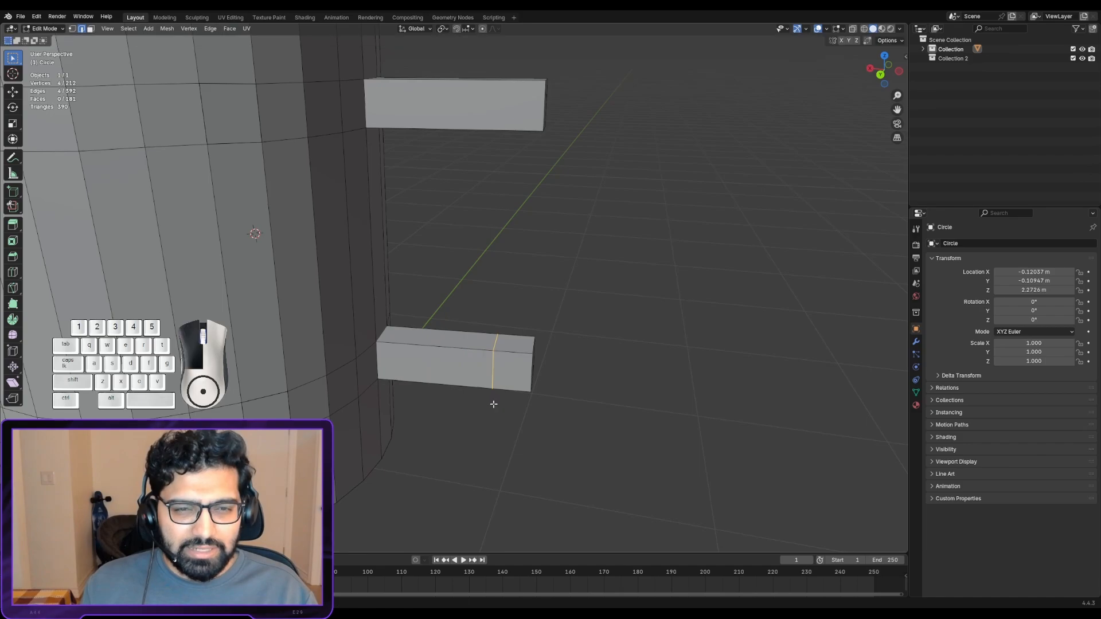
- Add a single loop cut around the upper arm and slide it toward the outer end by a factor of about 0.55
middle_drag(494, 404, 462, 268)
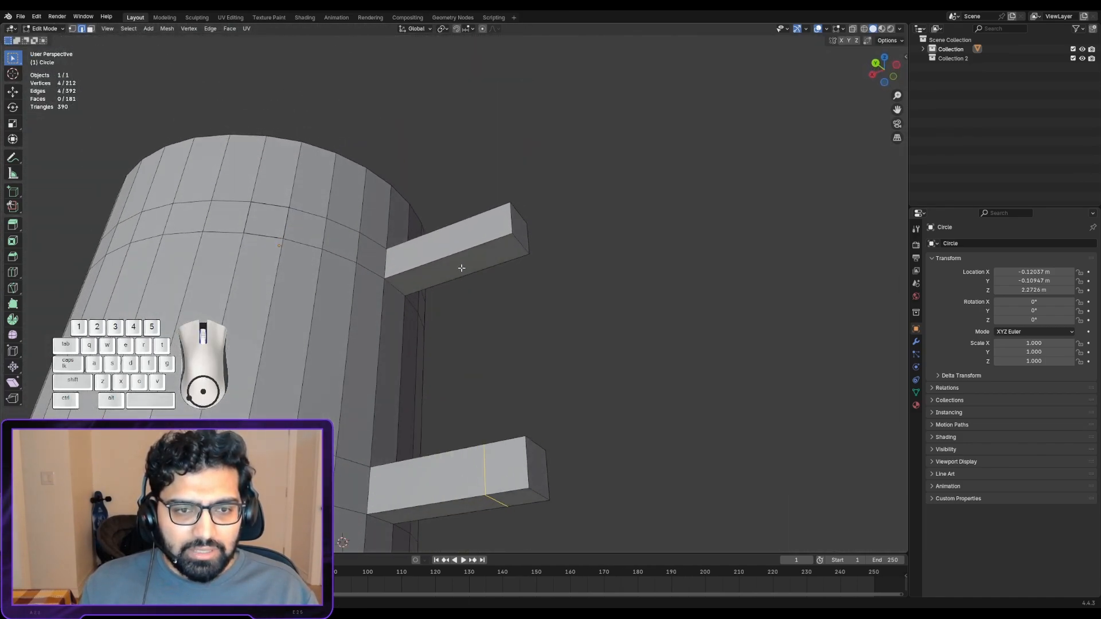
key(ctrl+r)
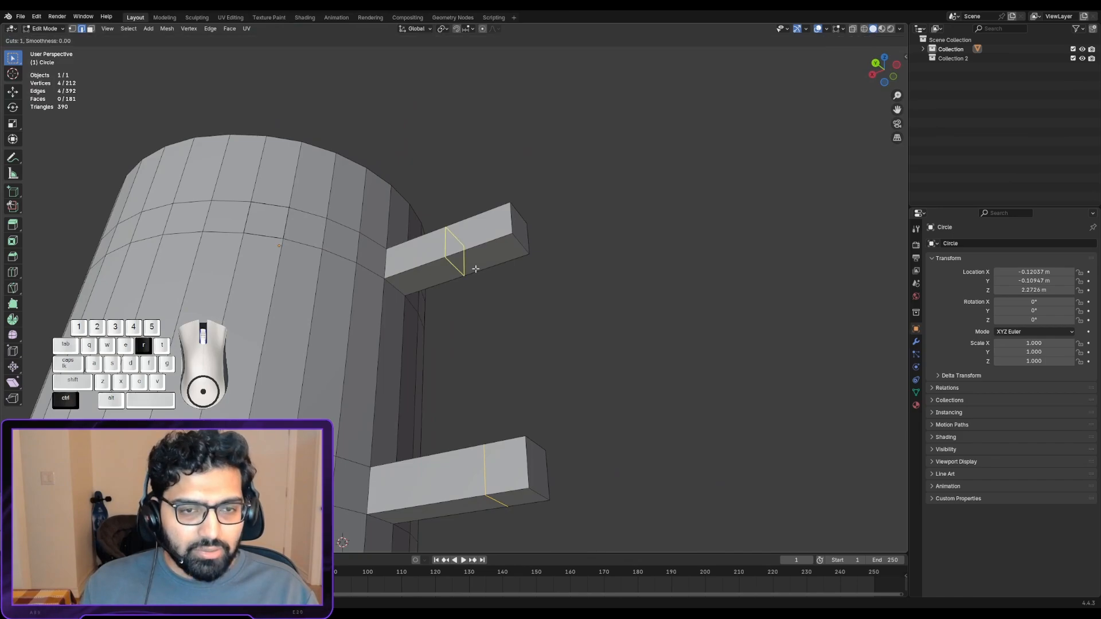
click(475, 268)
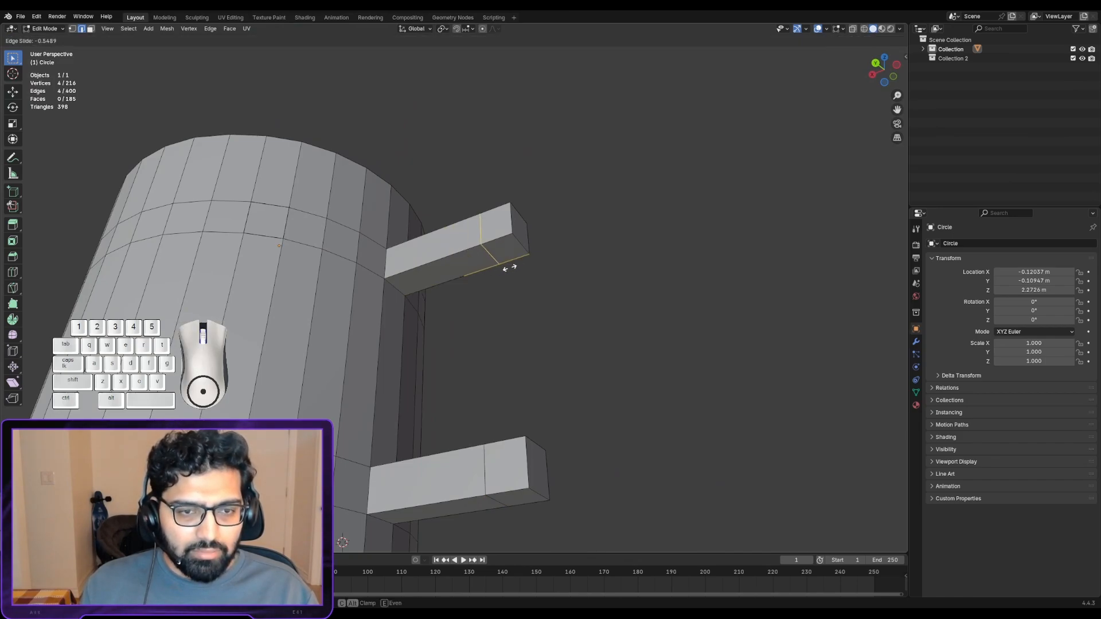
click(510, 267)
mouse_move(507, 290)
middle_down()
mouse_move(482, 457)
mouse_move(504, 388)
mouse_move(489, 290)
middle_up()
scroll(460, 285, down, 2)
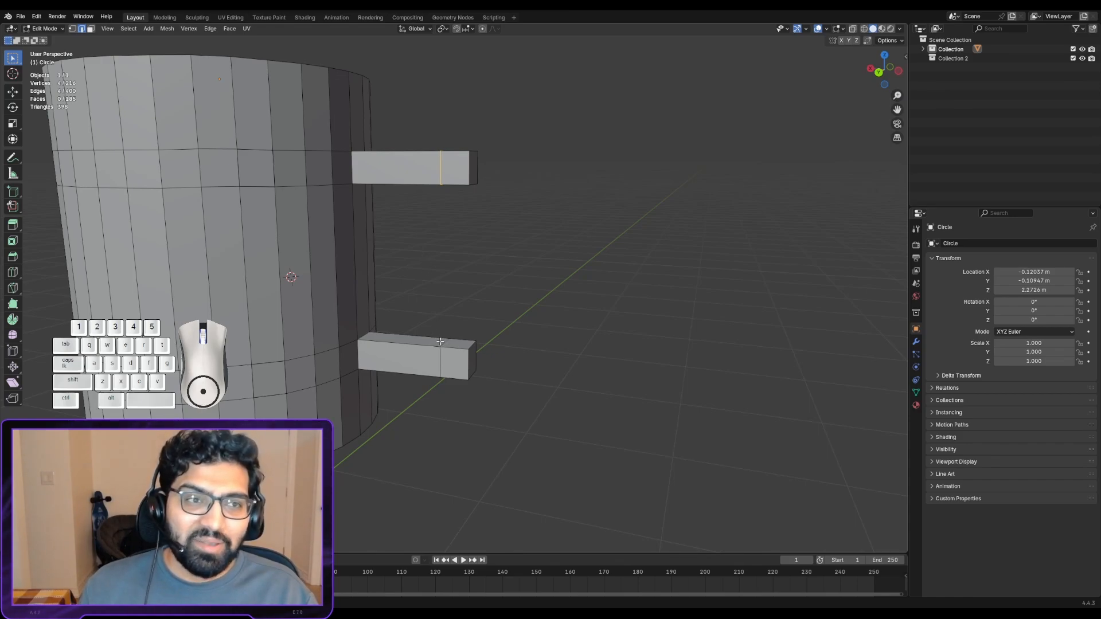
click(59, 18)
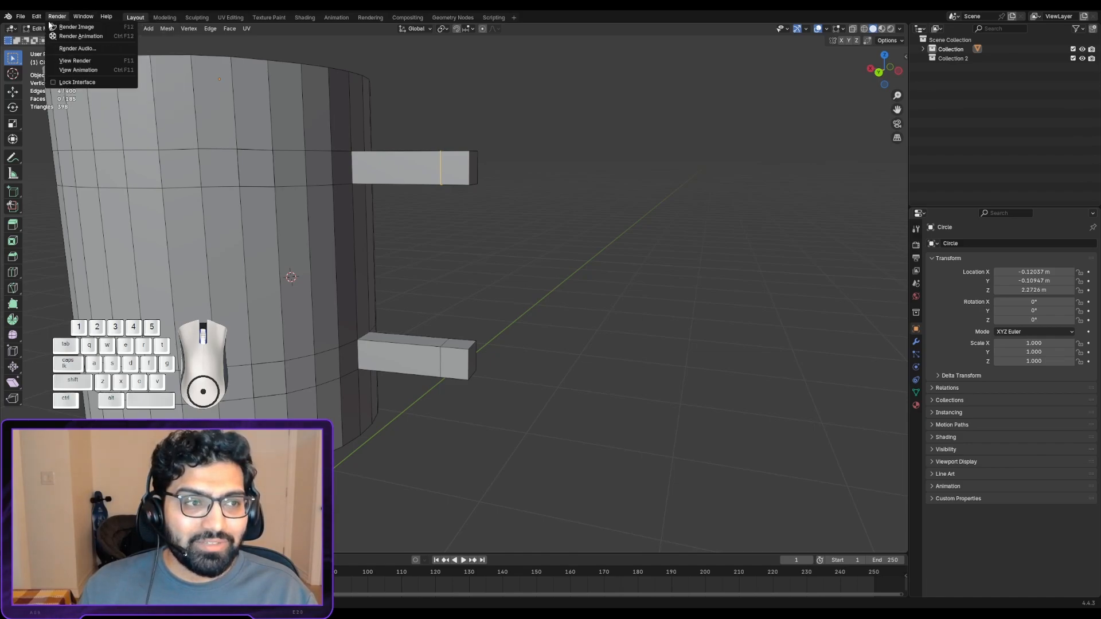
mouse_move(38, 17)
click(63, 136)
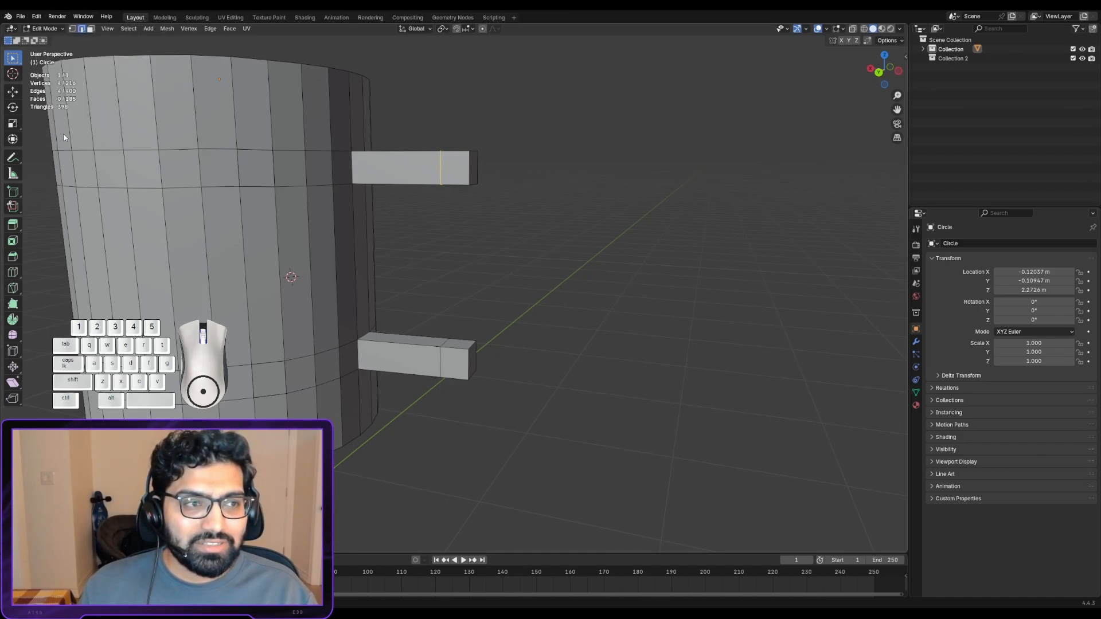
mouse_move(104, 15)
mouse_down()
mouse_move(293, 74)
mouse_move(504, 163)
mouse_up()
click(504, 163)
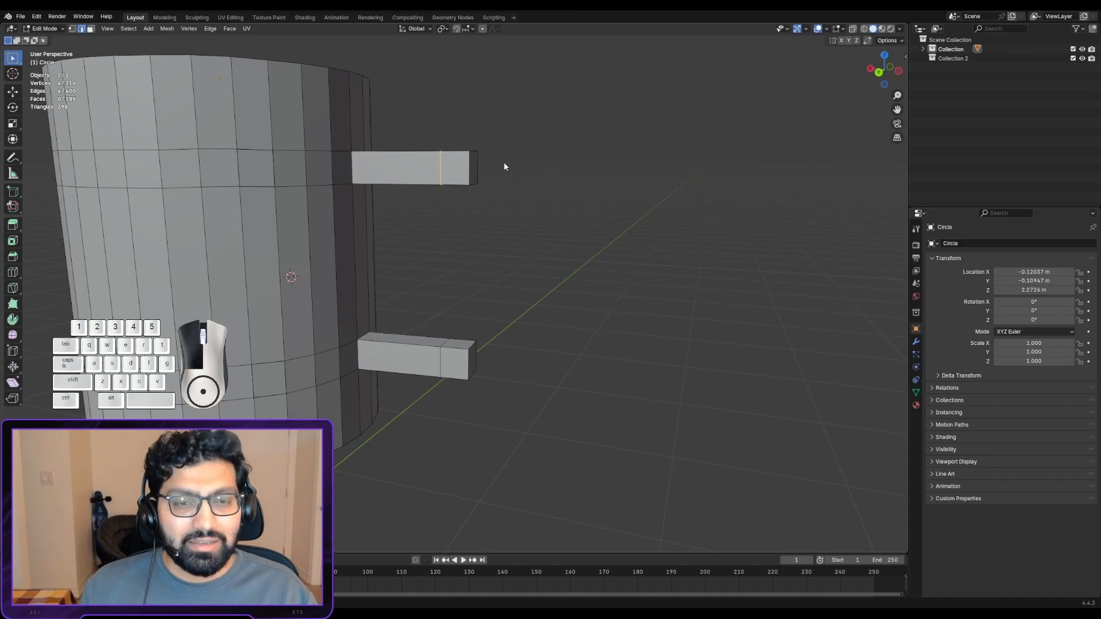
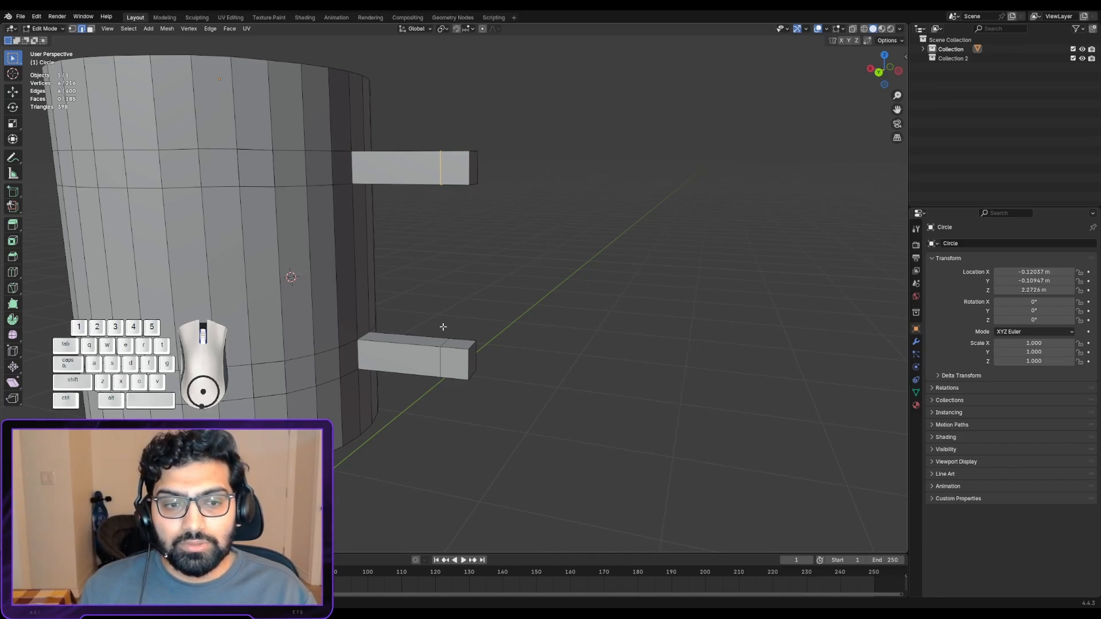
- In face select mode, select the underside face of the upper arm's outer segment
scroll(485, 424, up, 2)
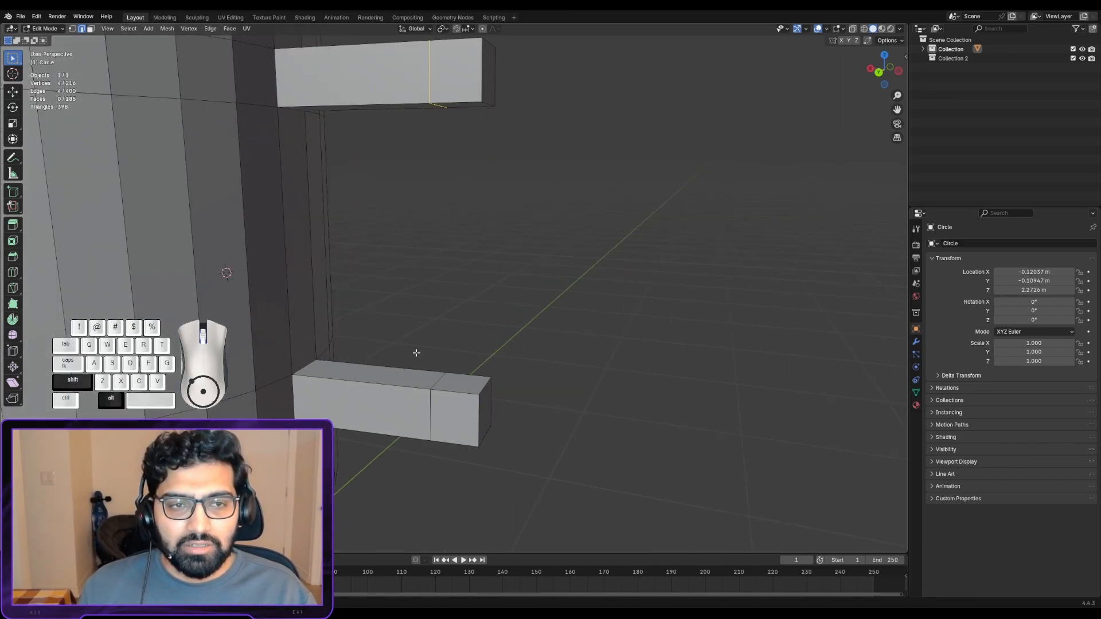
alt+shift+drag(415, 352, 421, 309)
middle_drag(402, 284, 438, 340)
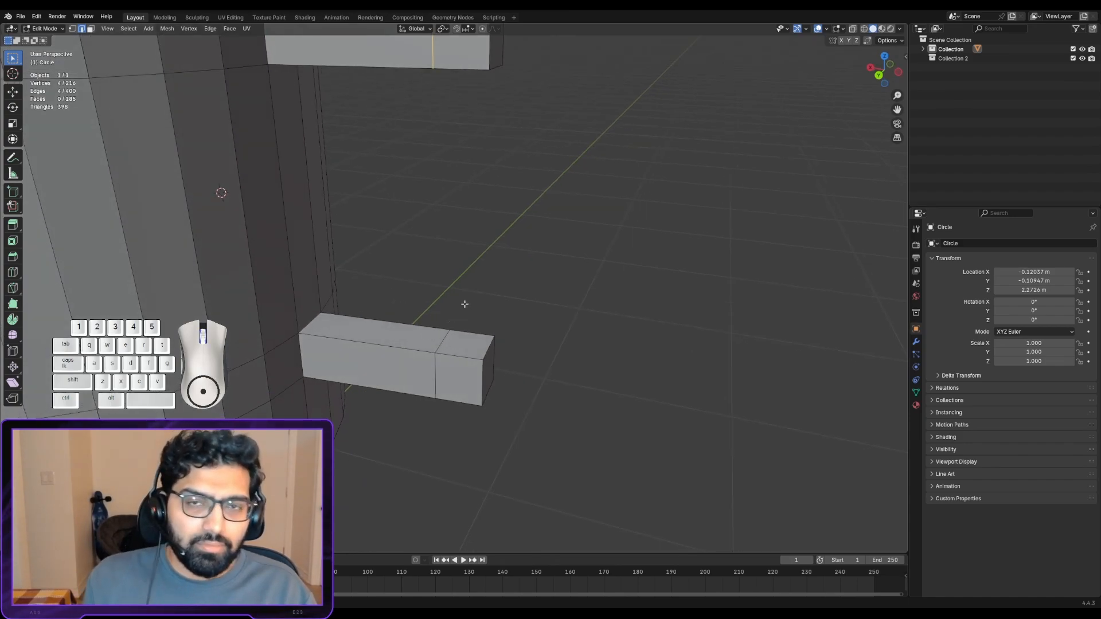
middle_drag(454, 337, 453, 300)
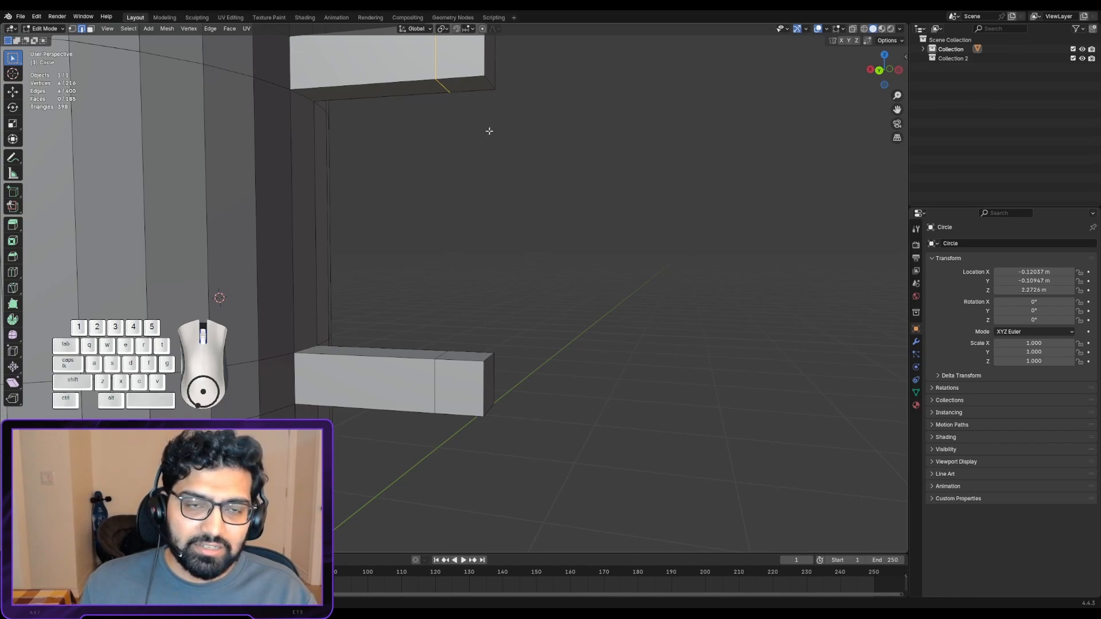
scroll(460, 167, up, 1)
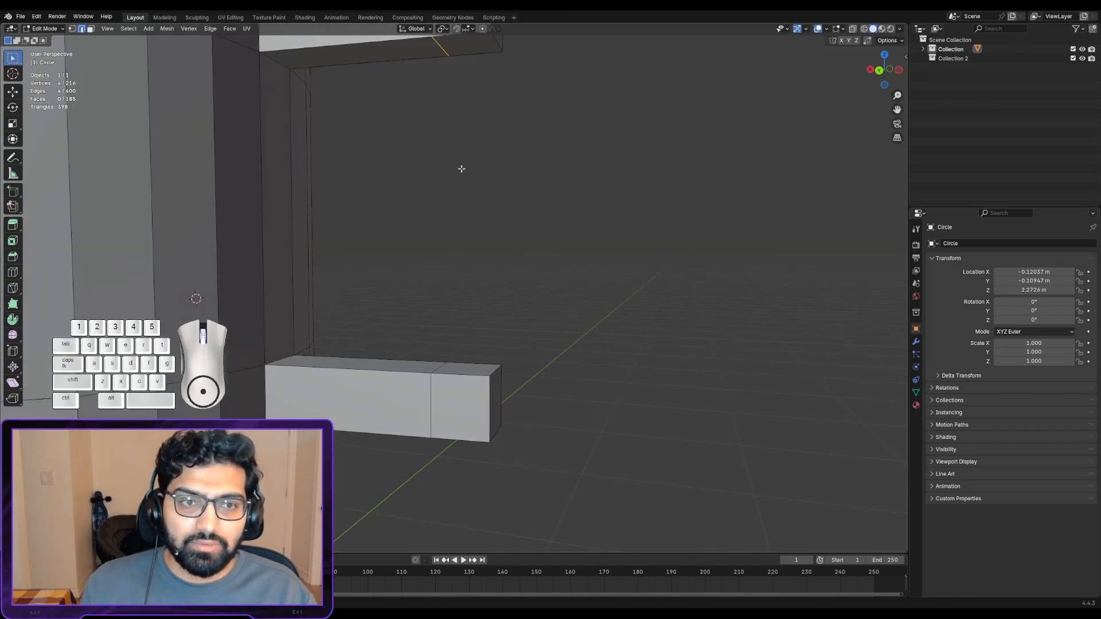
scroll(461, 172, down, 1)
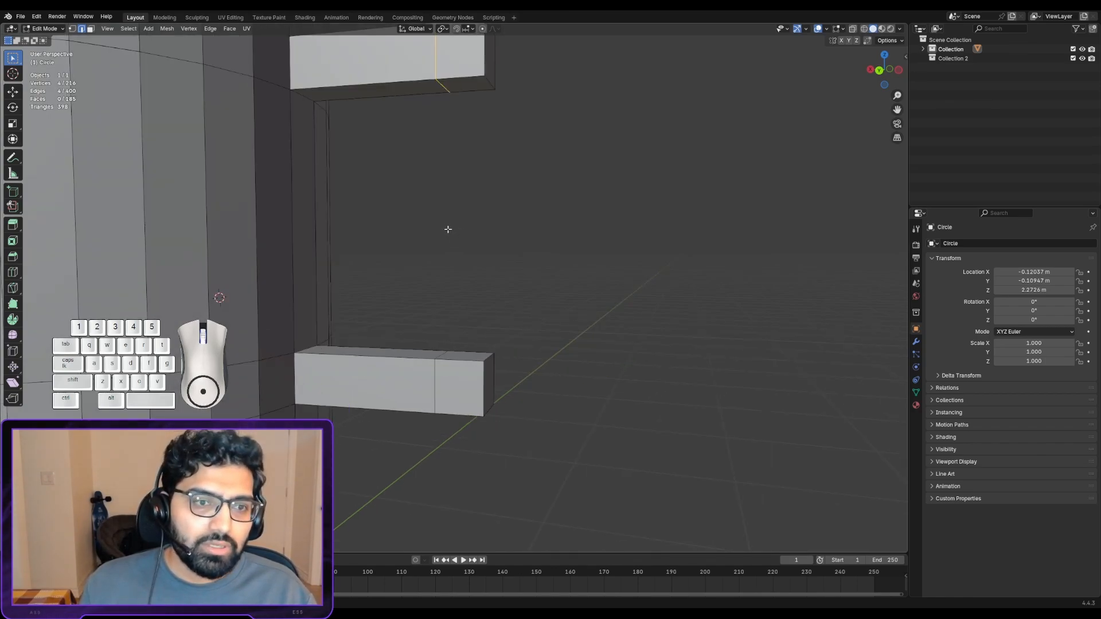
alt+shift+drag(425, 219, 421, 271)
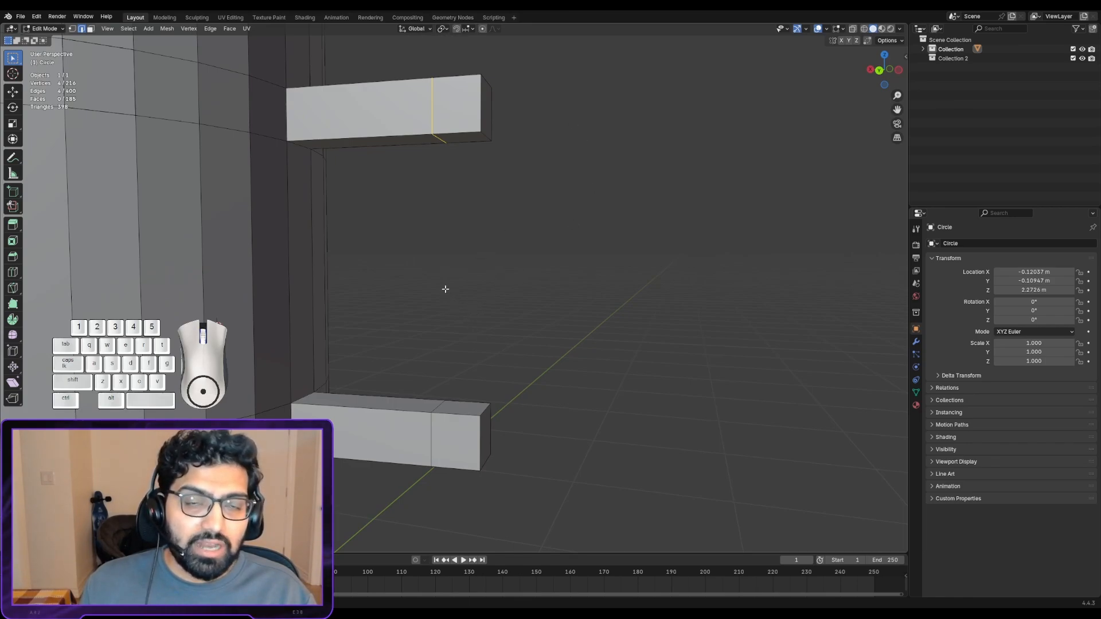
alt+shift+drag(442, 287, 439, 229)
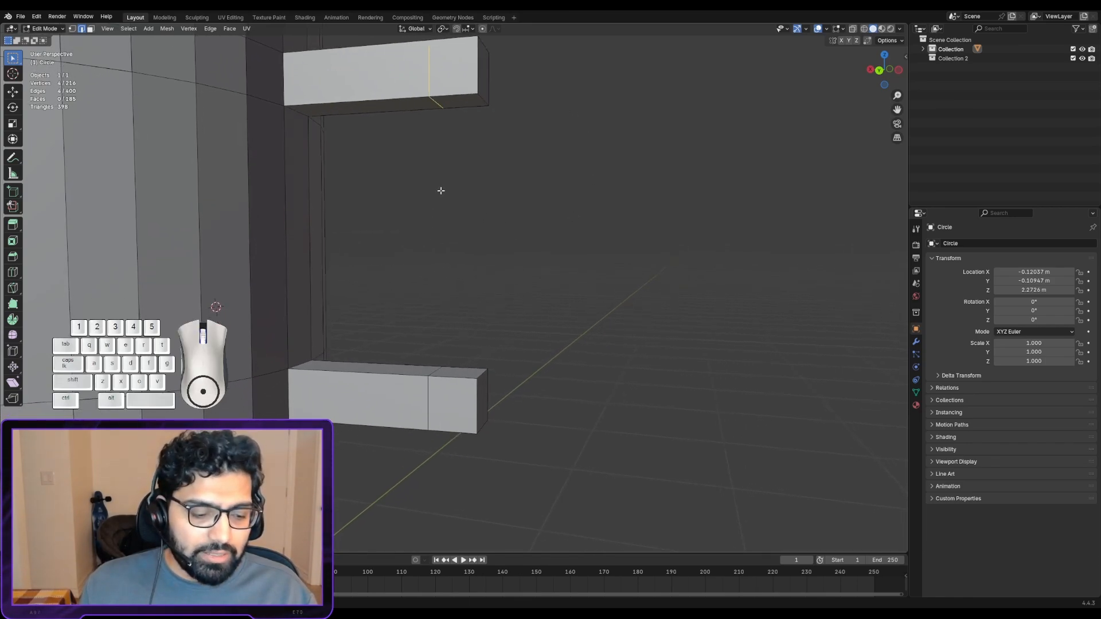
click(91, 28)
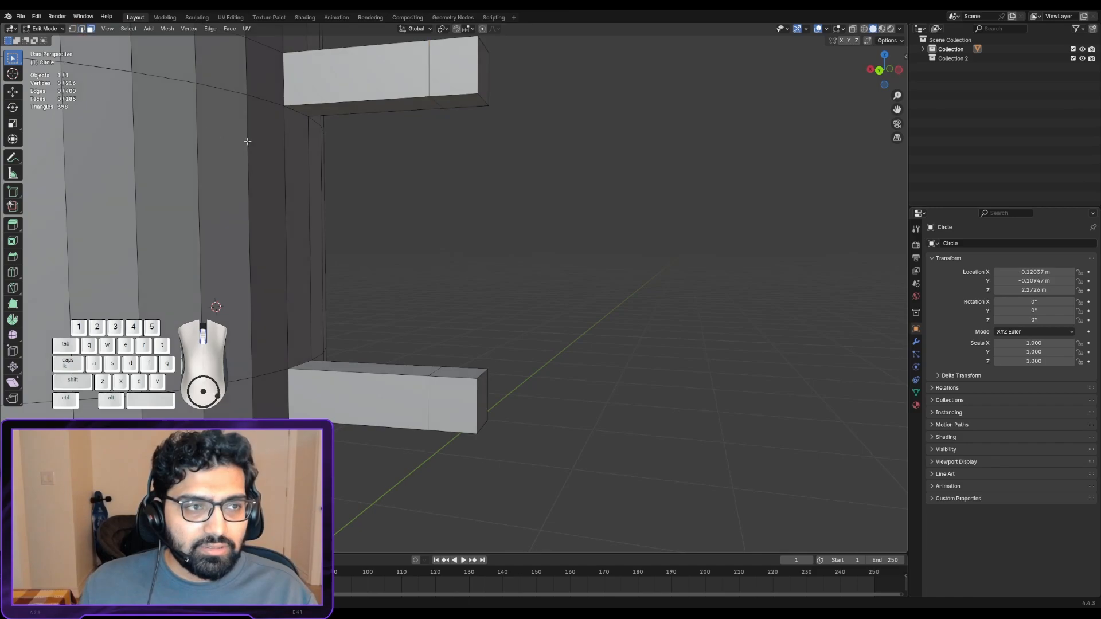
middle_drag(334, 177, 332, 124)
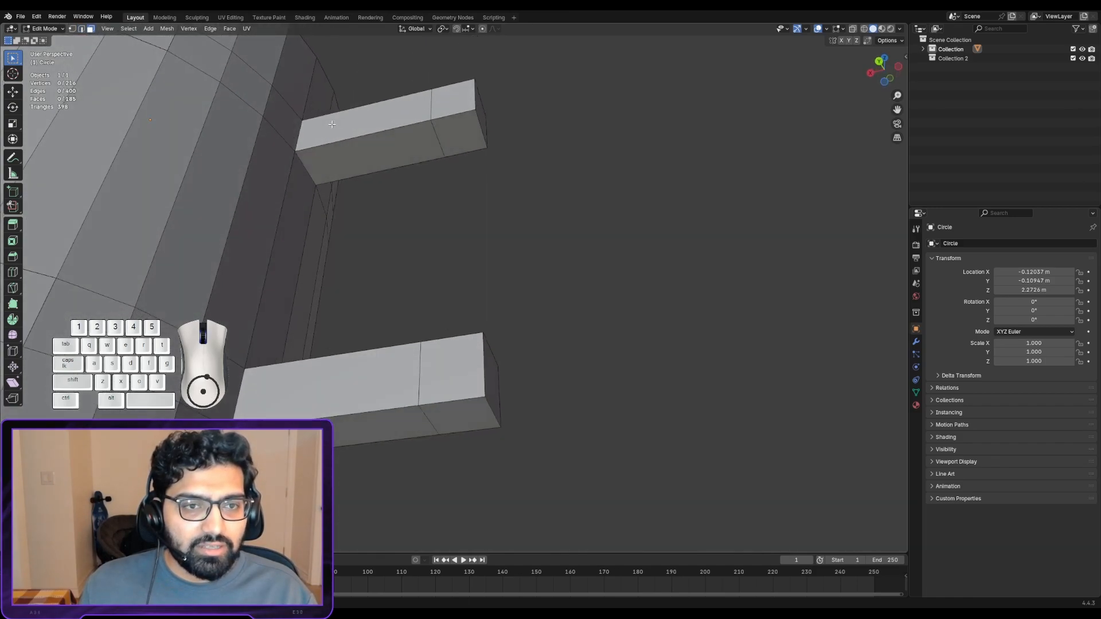
click(456, 130)
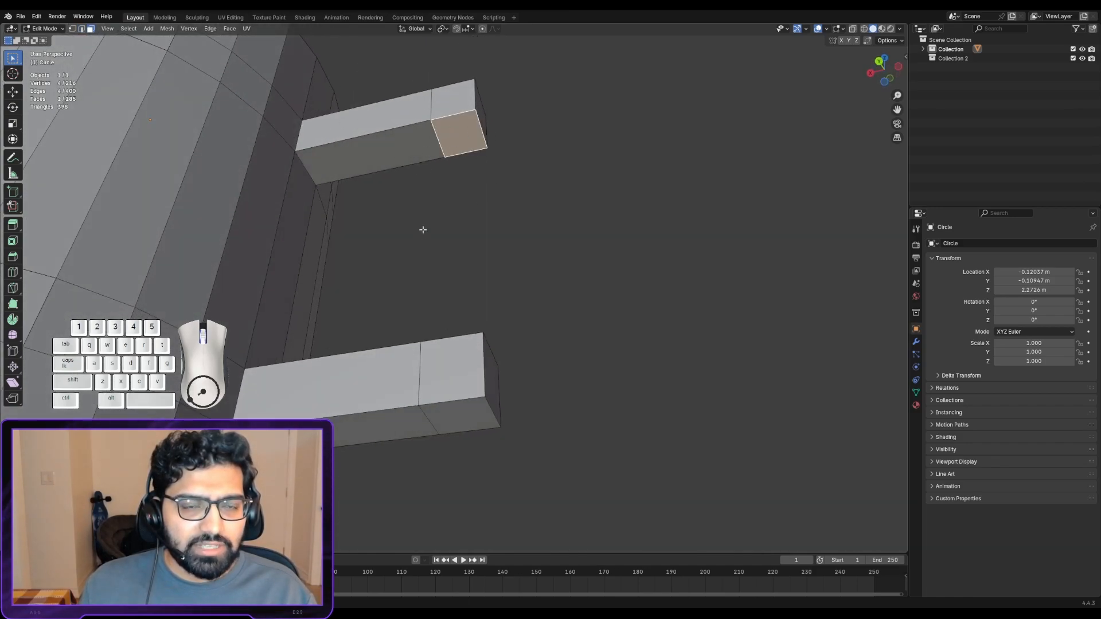
middle_drag(423, 229, 422, 290)
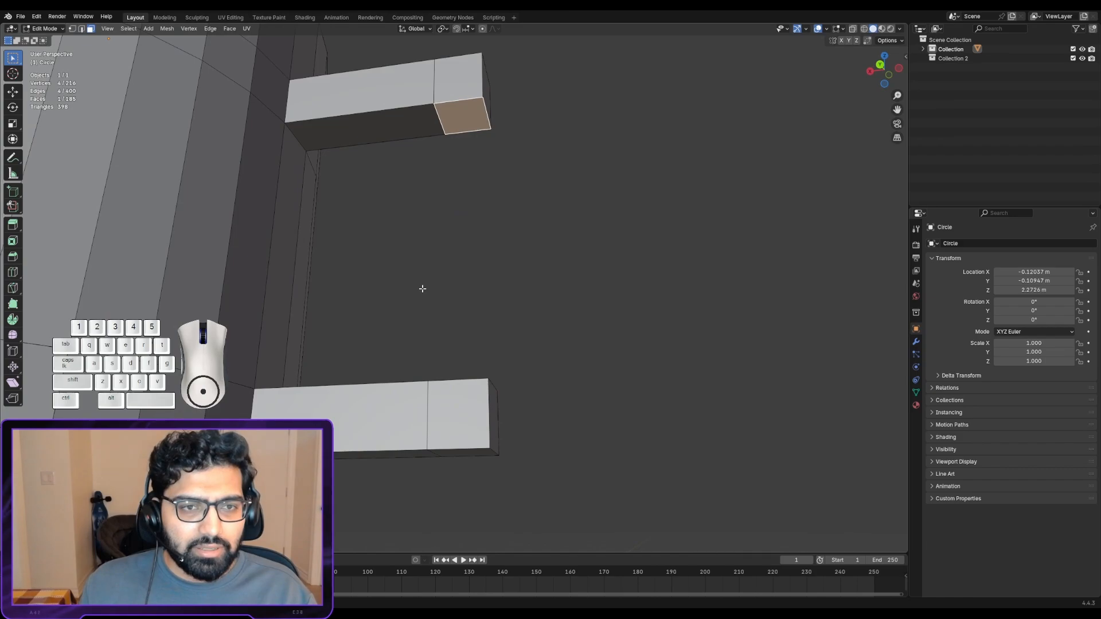
- Try deleting the selected underside face with the Vertices option, and undo the deletion
key(x)
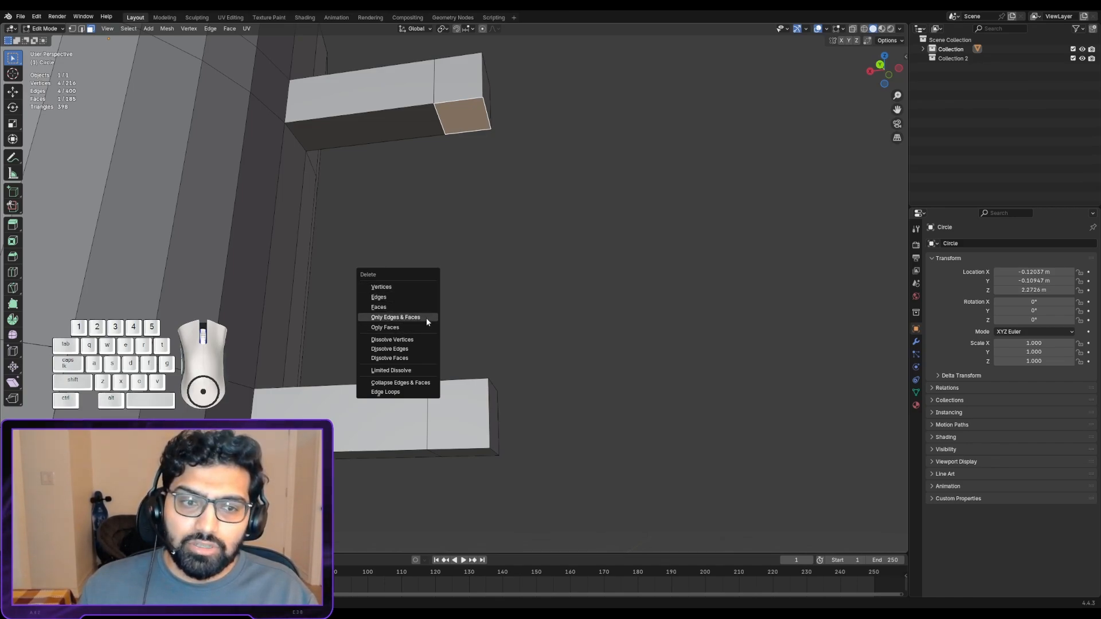
click(406, 287)
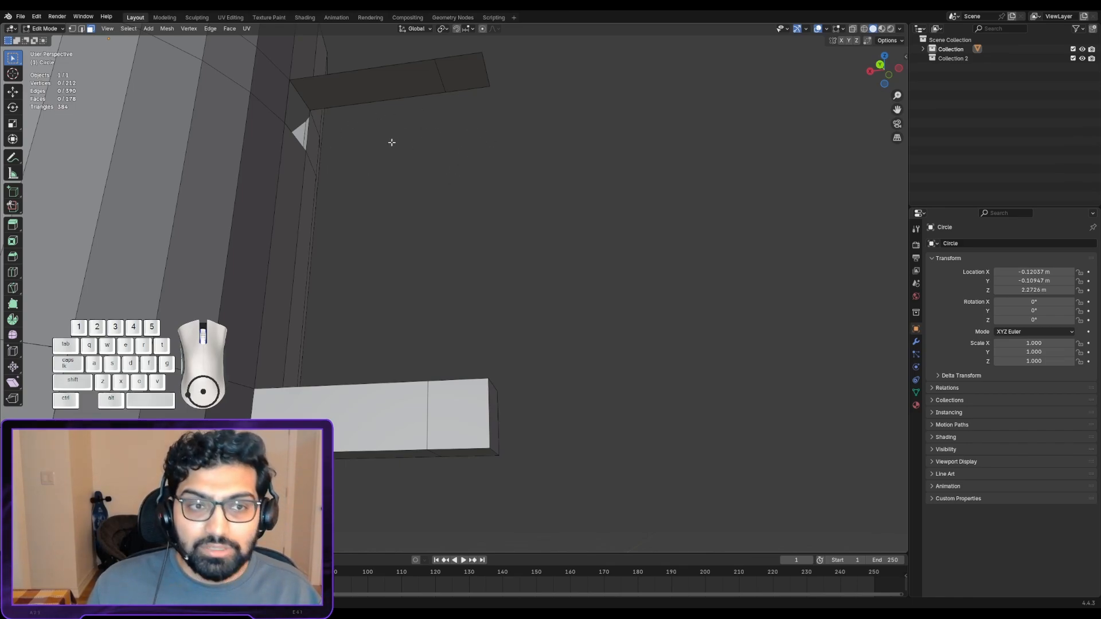
middle_drag(326, 188, 310, 204)
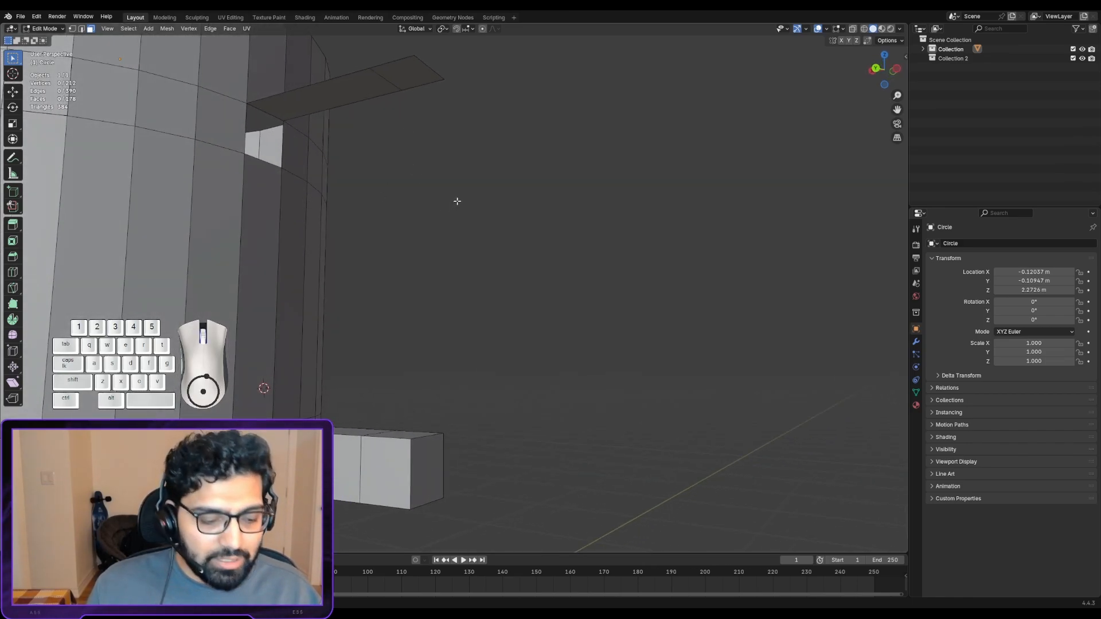
key(ctrl+z)
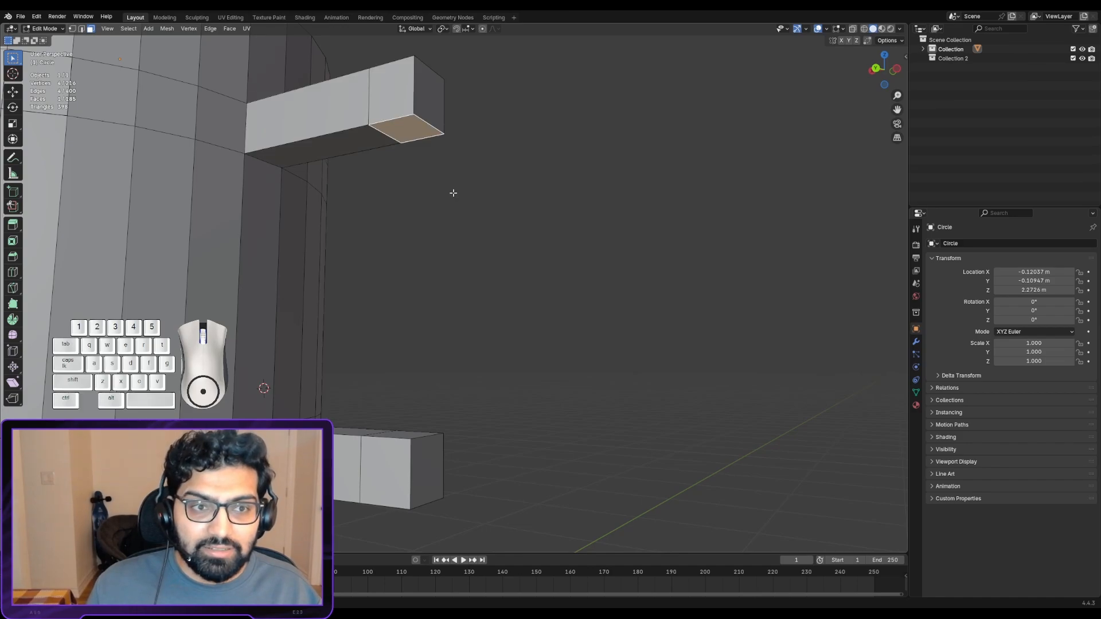
middle_drag(412, 188, 421, 180)
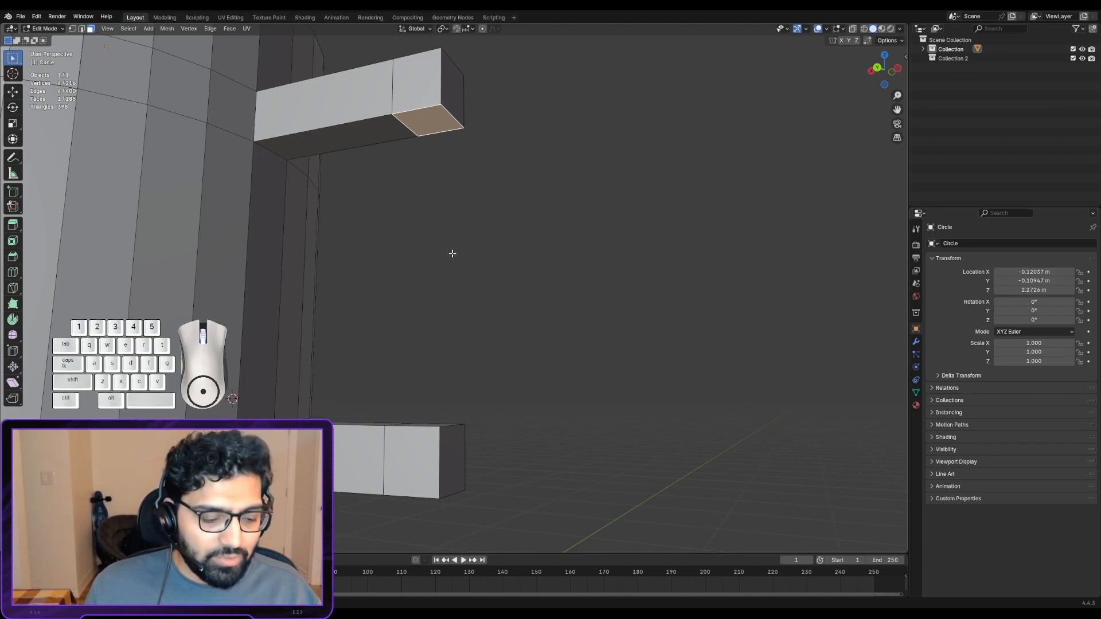
- Switch the mug to Object Mode and duplicate the whole object, placing the copy beside the original
scroll(453, 253, down, 5)
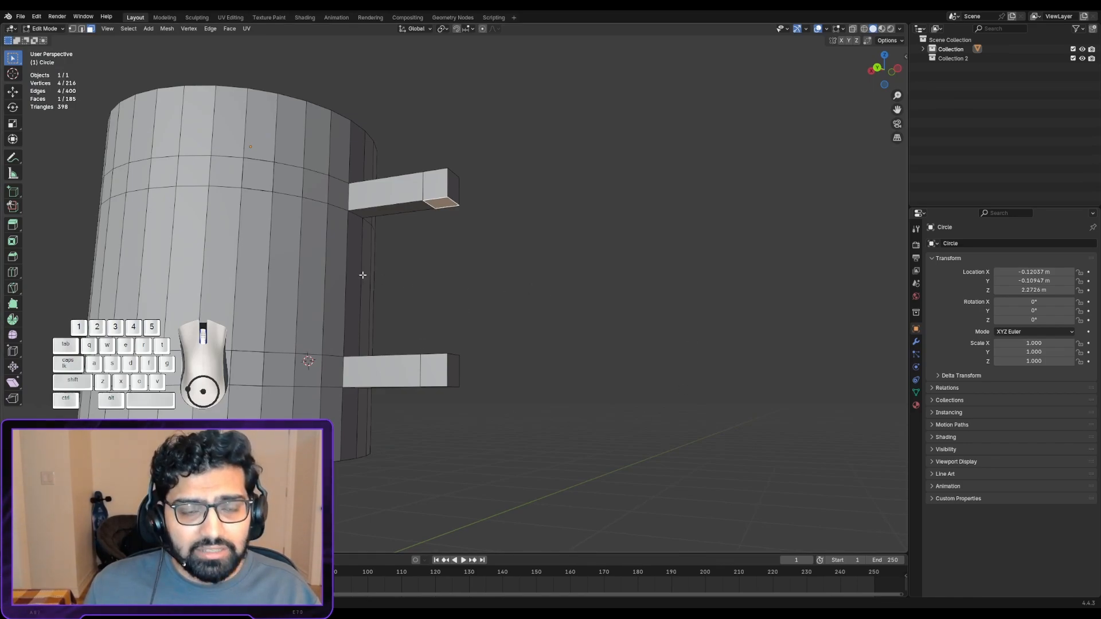
scroll(343, 268, down, 1)
drag(127, 90, 764, 553)
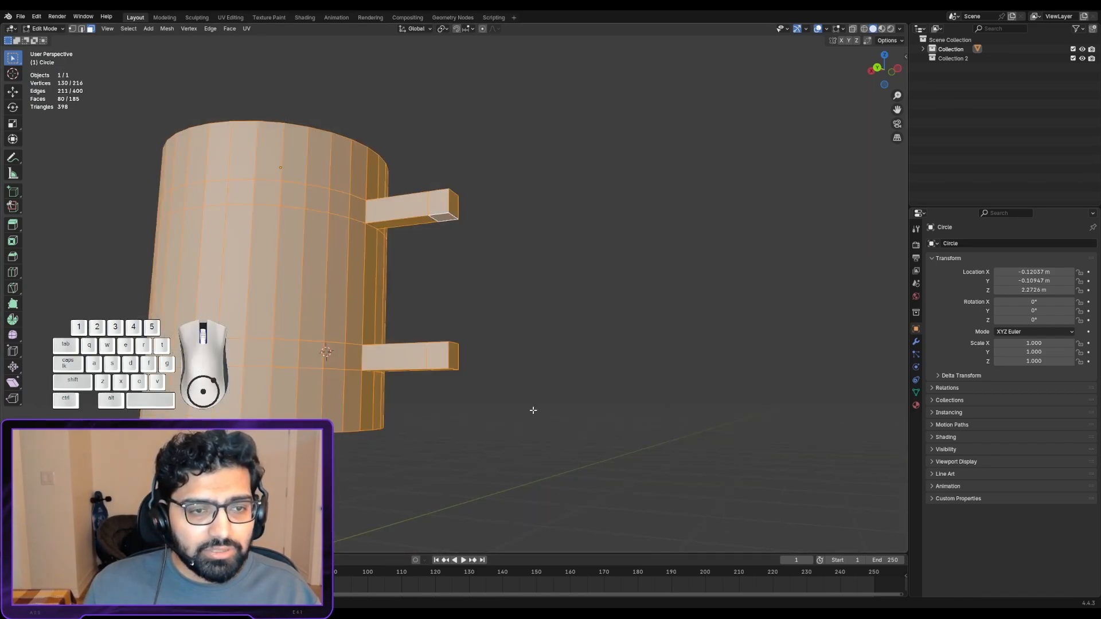
key(Tab)
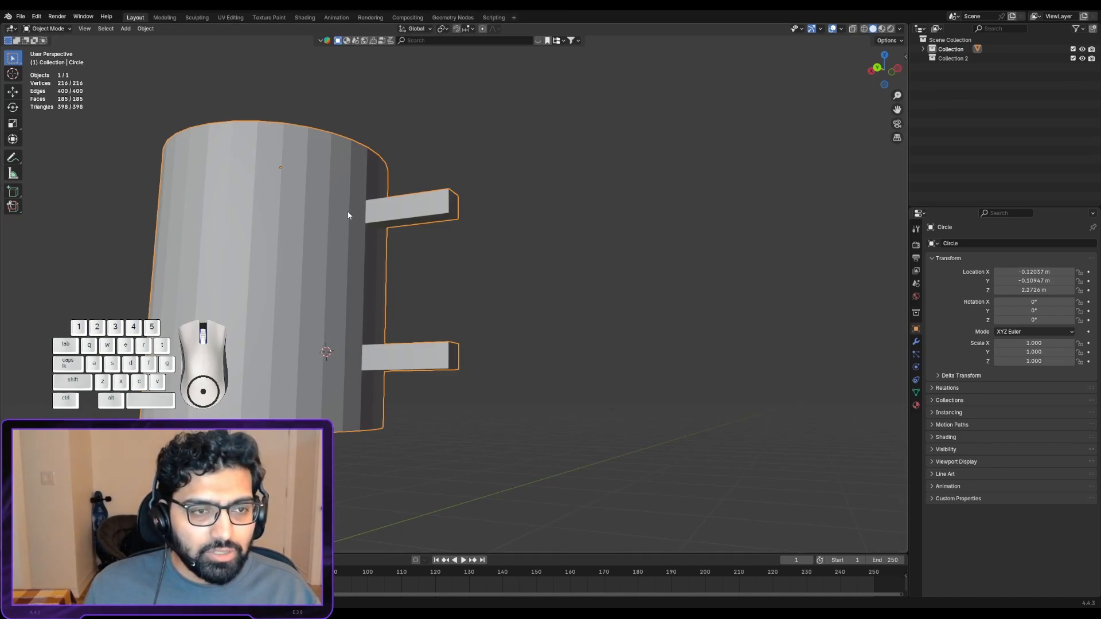
key(Tab)
drag(415, 149, 522, 267)
key(Tab)
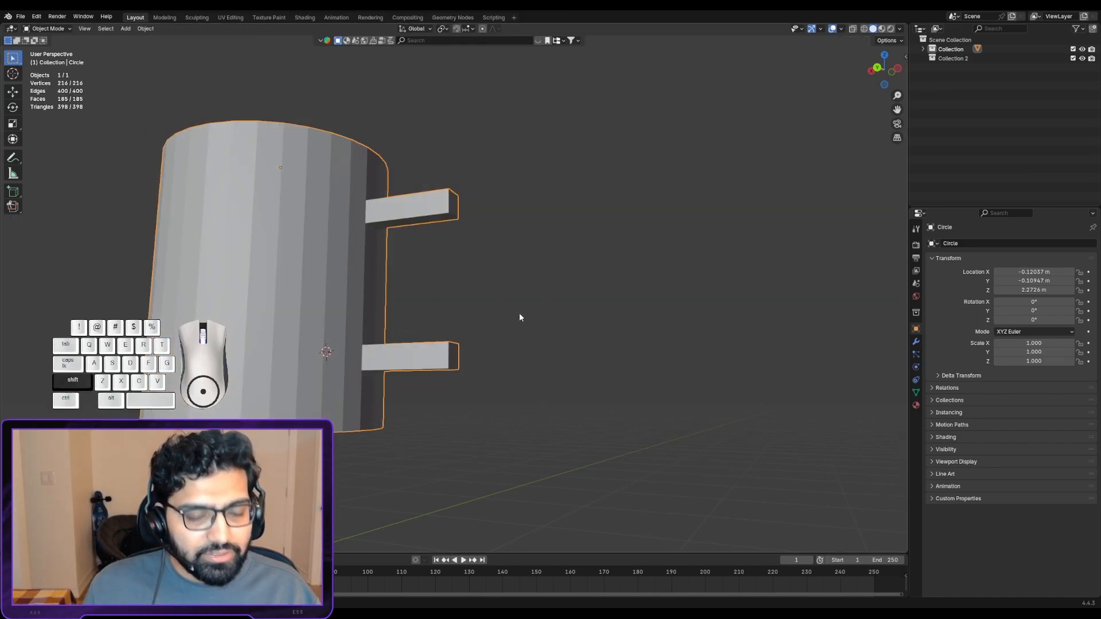
key(shift+d)
click(2, 296)
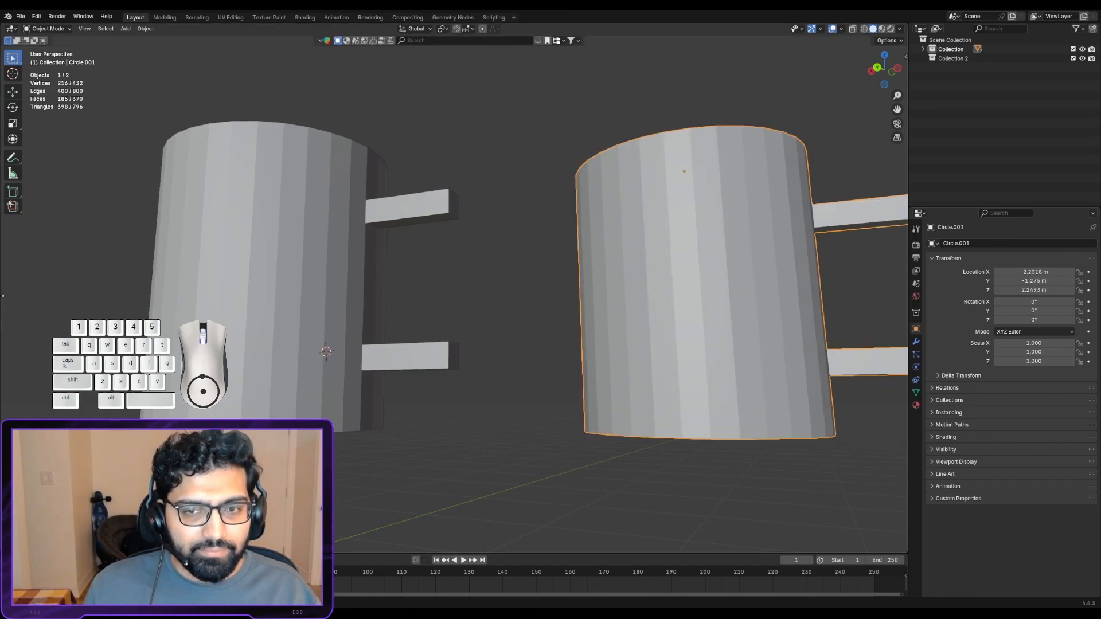
- Move the mug copy farther away along the X axis to about X -5.99 m and expand Collection's object list
scroll(630, 338, down, 5)
middle_drag(617, 339, 621, 383)
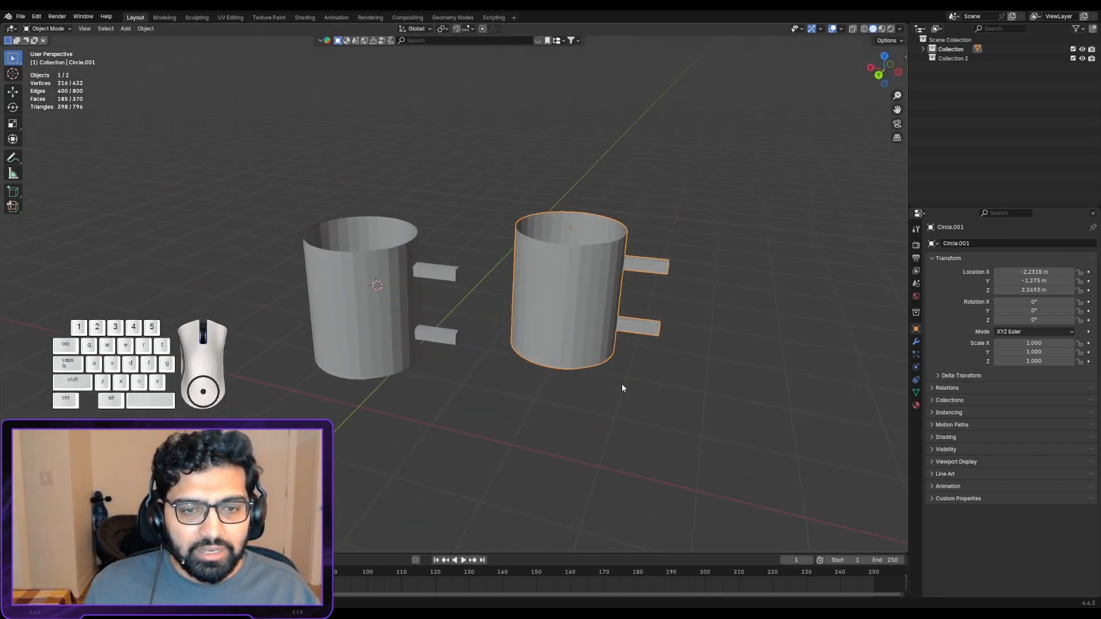
key(g)
click(894, 378)
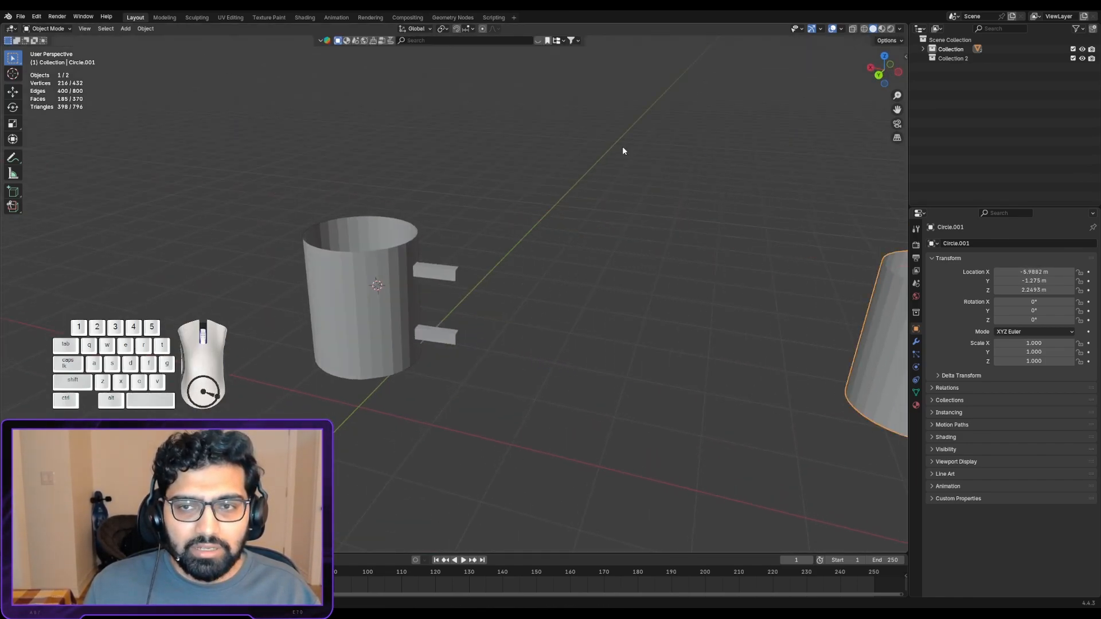
click(923, 49)
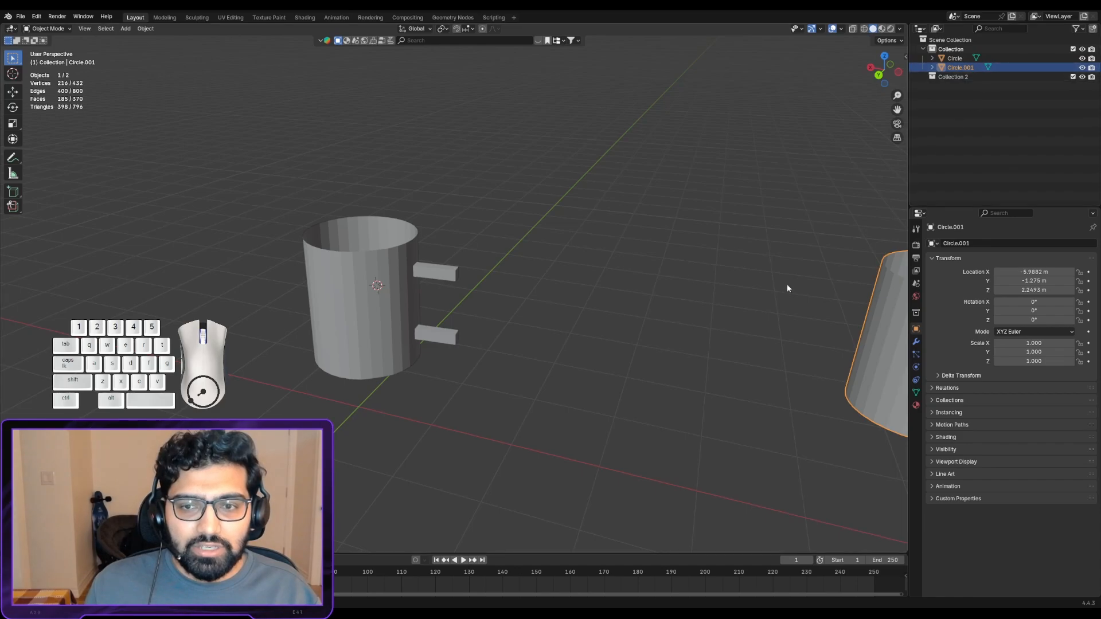
- Make the original mug the active object and return it to Edit Mode for work on its handle arms
scroll(381, 338, up, 4)
shift+middle_drag(380, 310, 473, 270)
scroll(403, 278, up, 2)
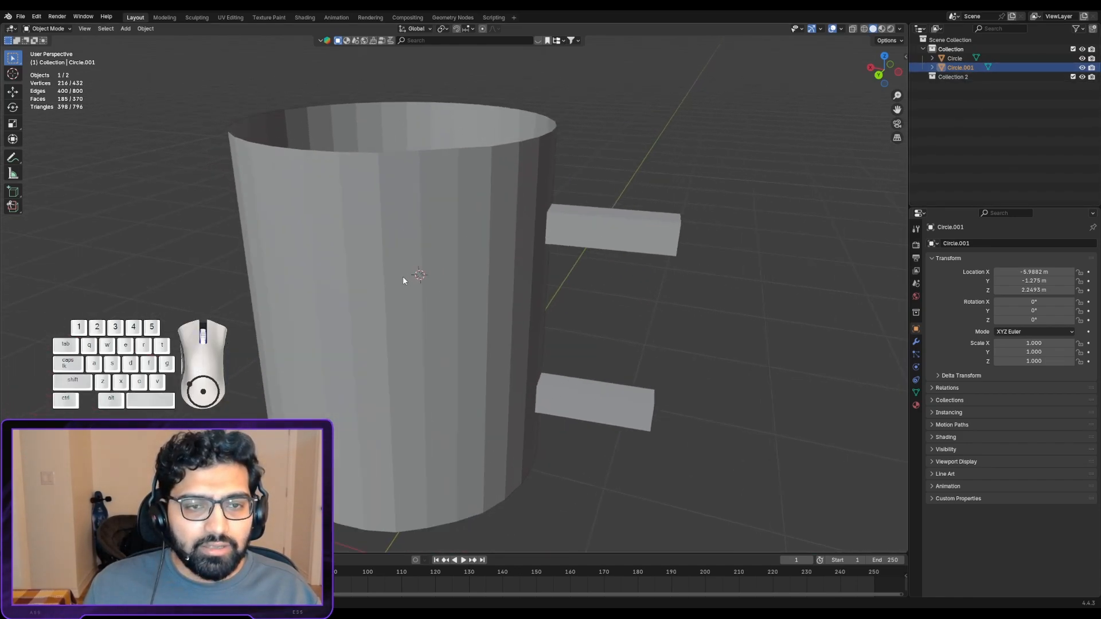
middle_drag(403, 278, 301, 169)
scroll(334, 216, up, 2)
alt+drag(301, 168, 306, 172)
alt+drag(496, 160, 519, 171)
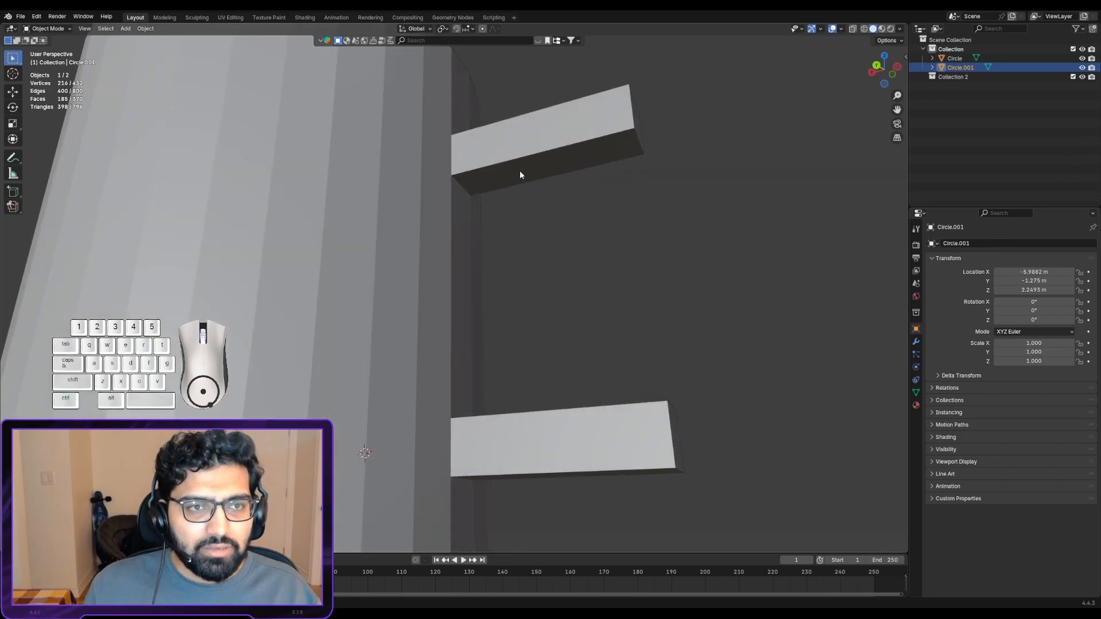
alt+shift+drag(356, 227, 278, 243)
scroll(346, 261, down, 1)
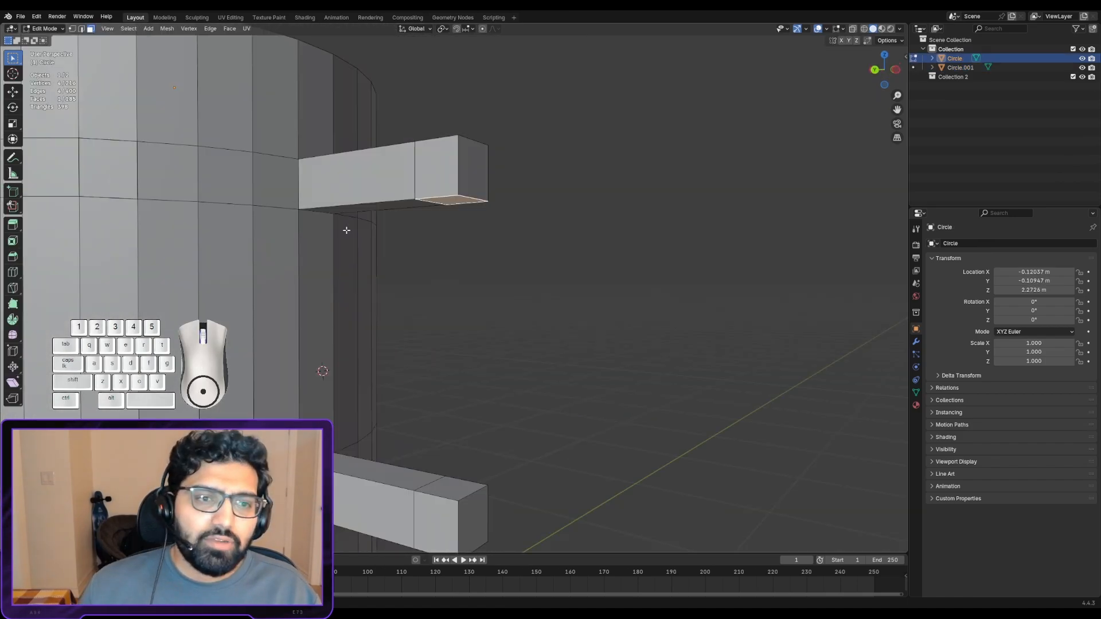
middle_drag(346, 230, 419, 222)
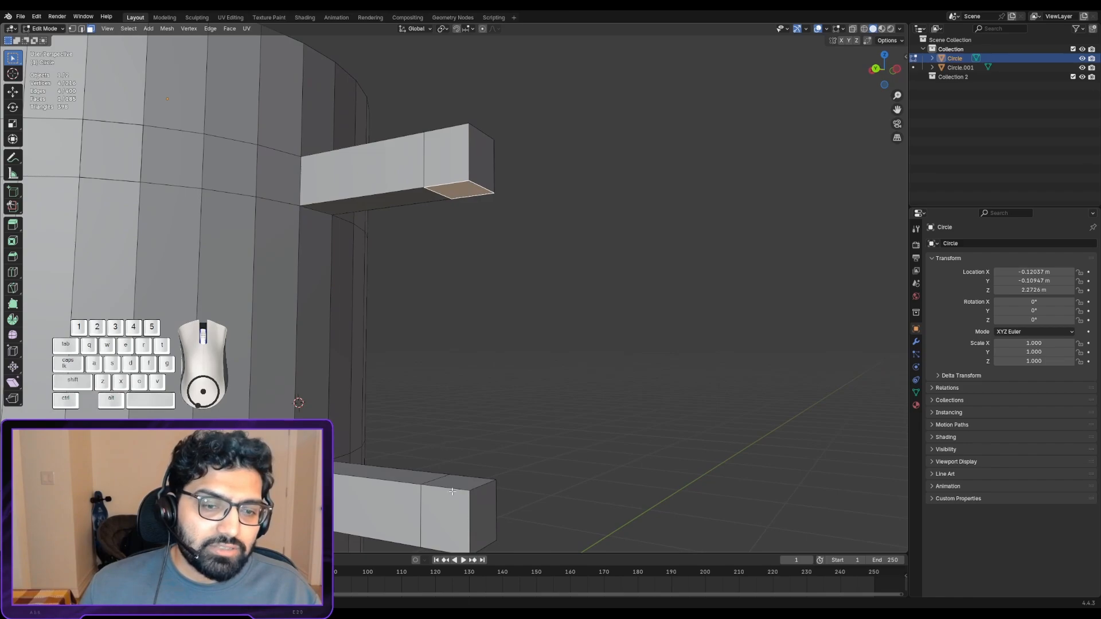
- Delete the underside face of the upper arm's outer segment with the Faces option
middle_drag(412, 246, 414, 201)
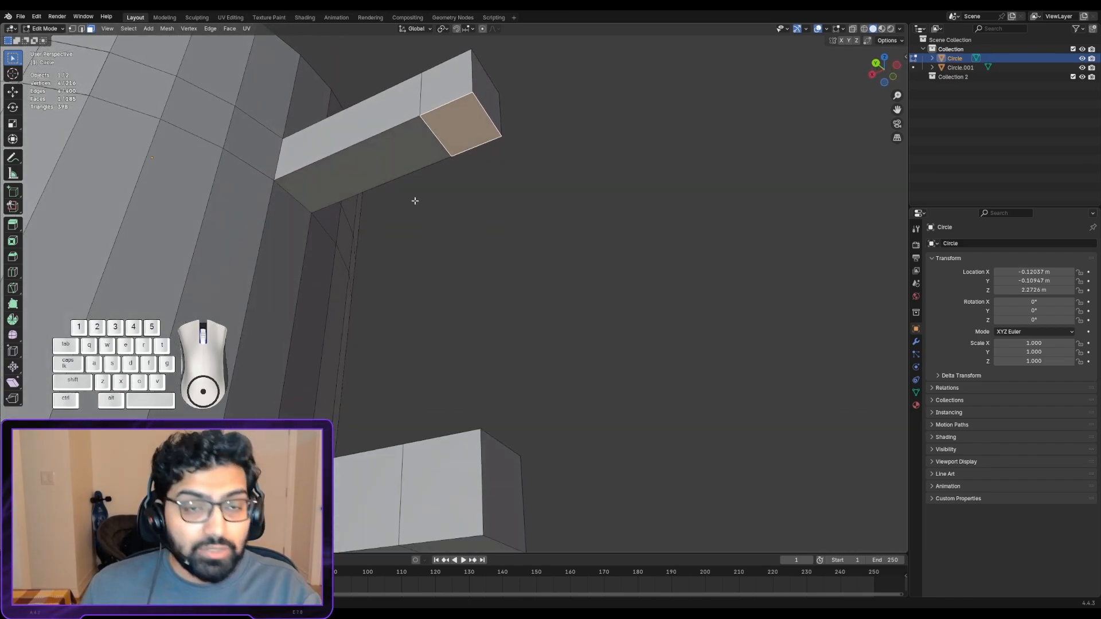
key(x)
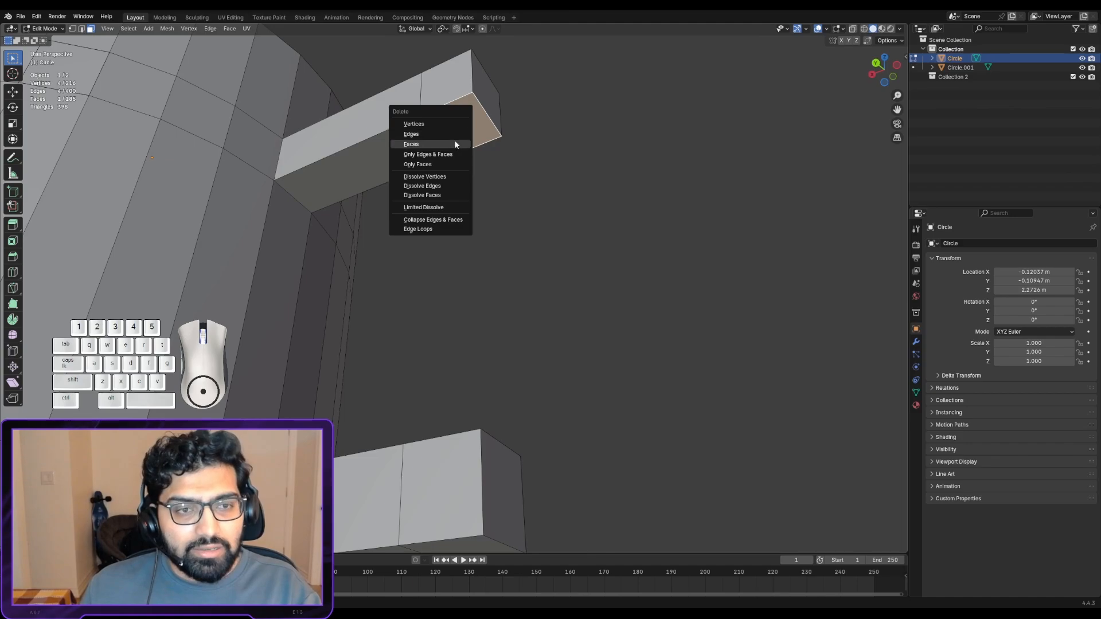
click(454, 144)
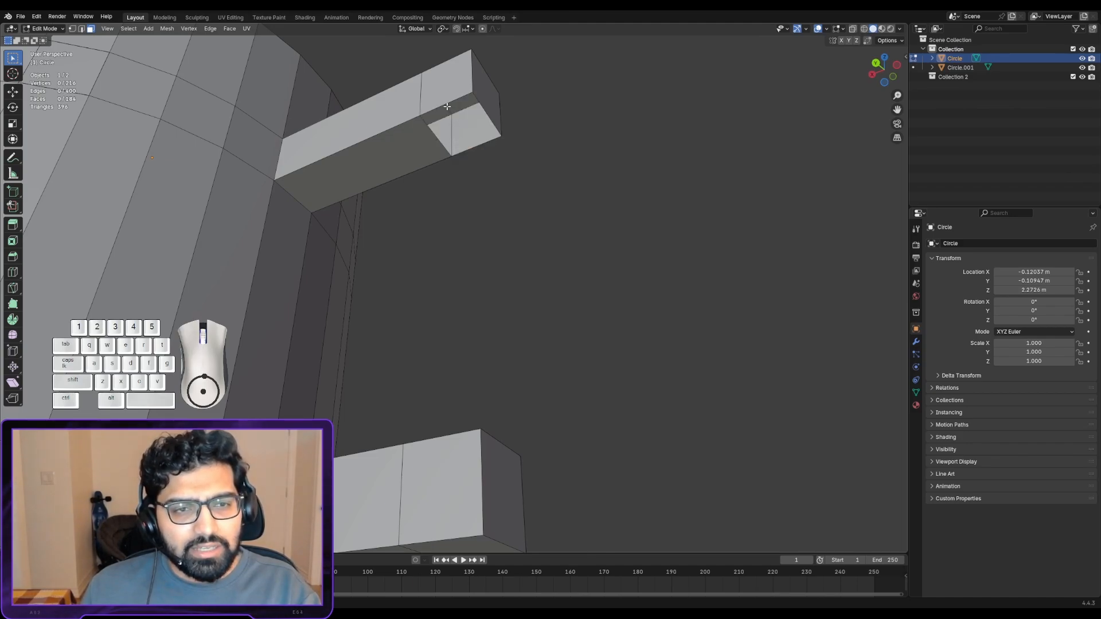
- Select the top face of the lower arm's outer segment and delete it with the Faces option
middle_drag(453, 106, 420, 390)
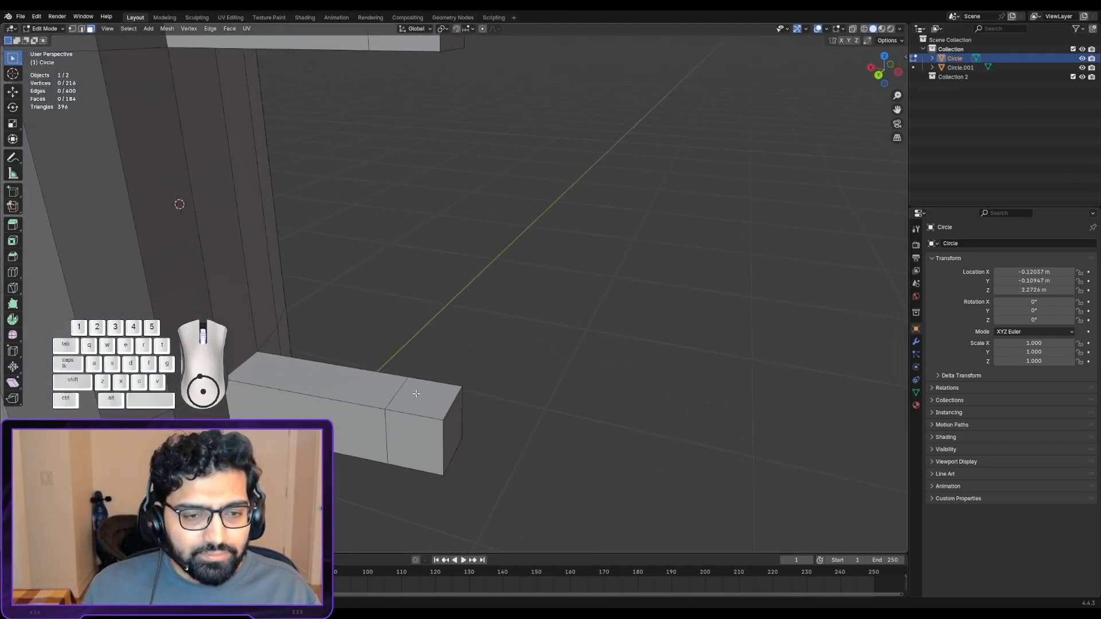
click(419, 392)
key(x)
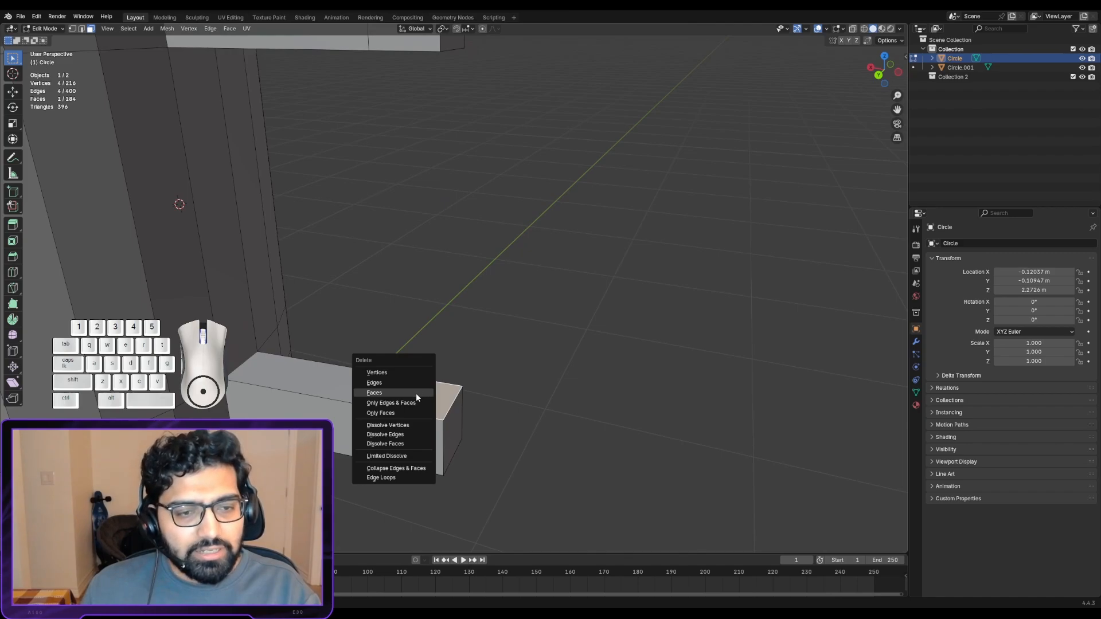
click(415, 393)
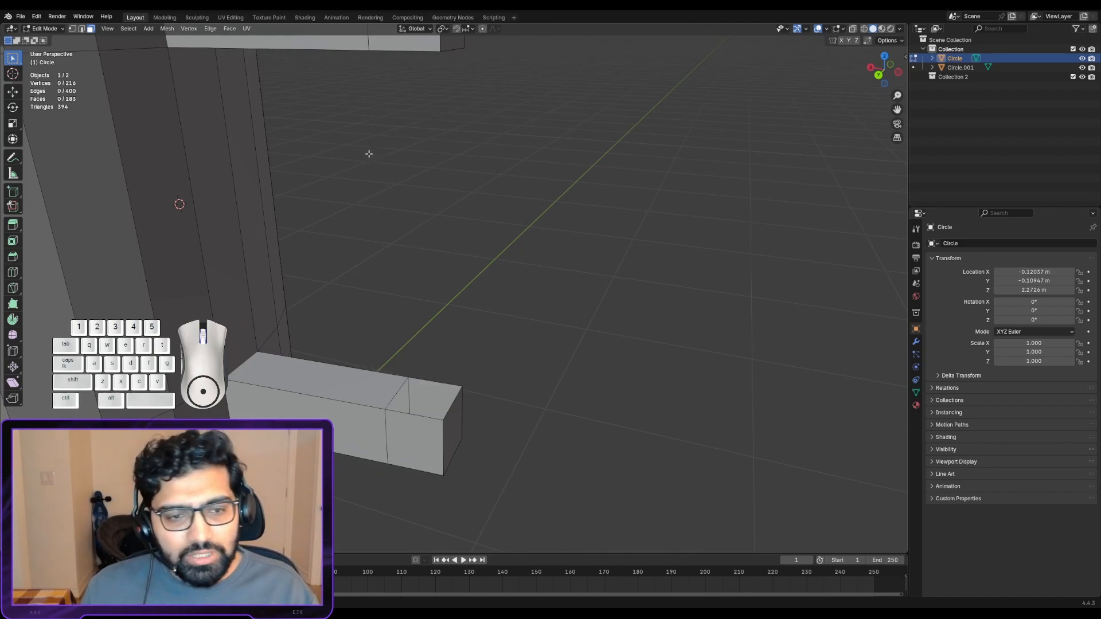
- Switch to edge selection and try selecting the boundary of the lower arm's opening as a loop and edge by edge
middle_drag(371, 214, 386, 331)
scroll(380, 299, up, 2)
scroll(390, 245, up, 2)
key(2)
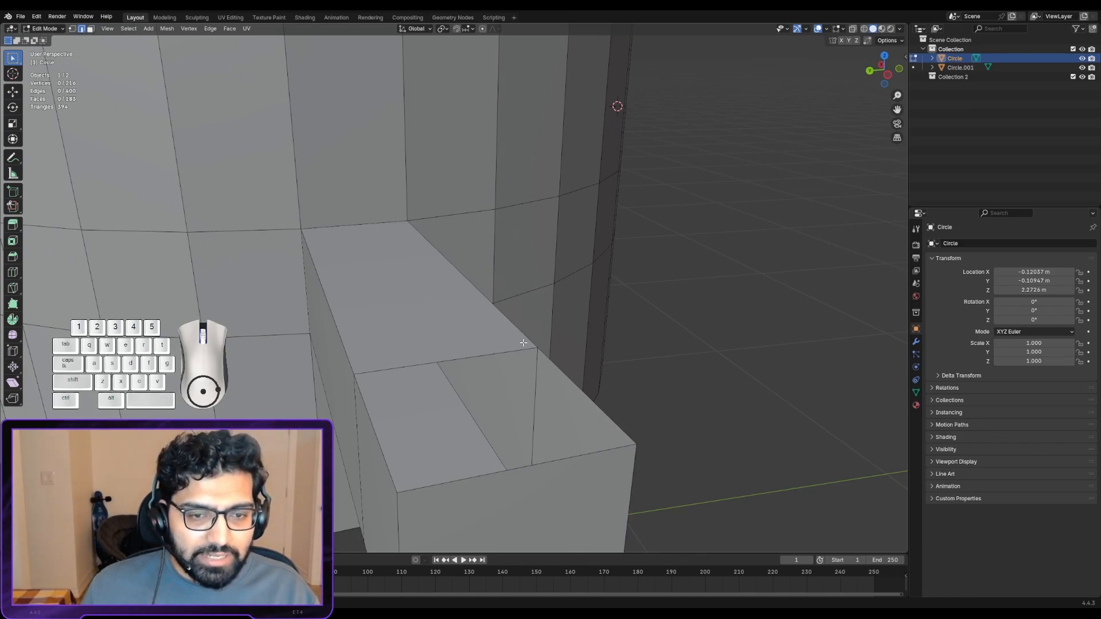
alt+click(369, 417)
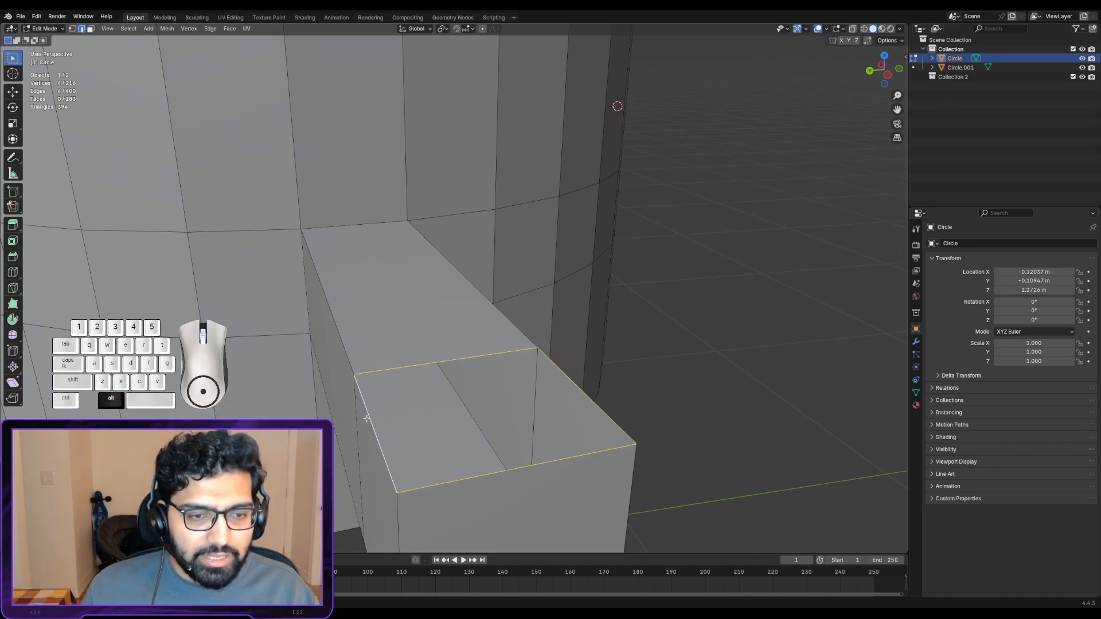
alt+click(367, 418)
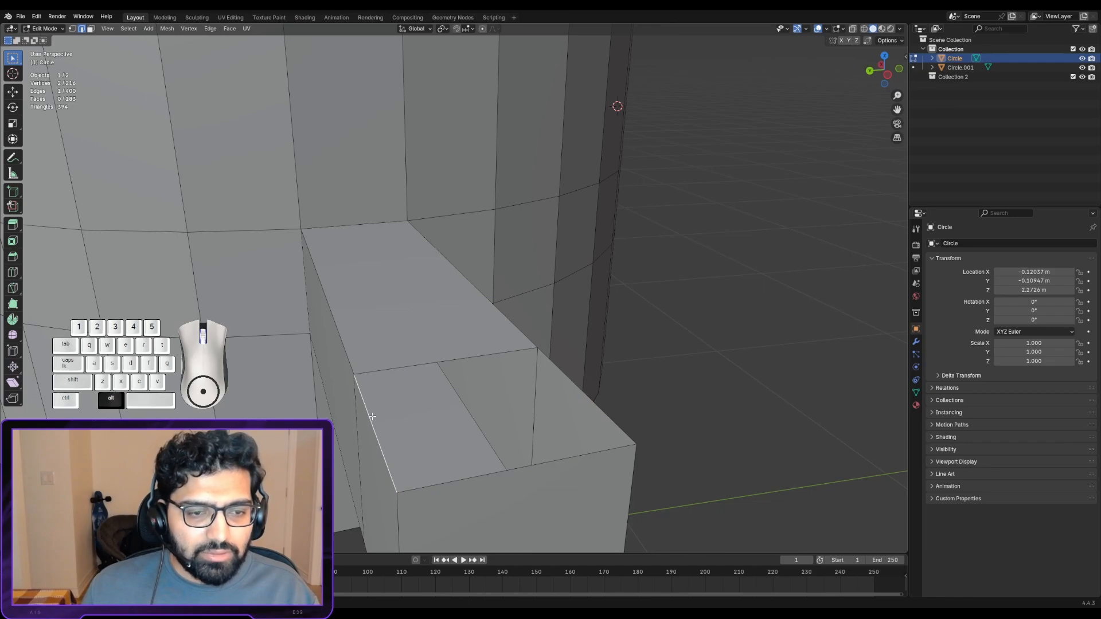
click(382, 370)
click(570, 378)
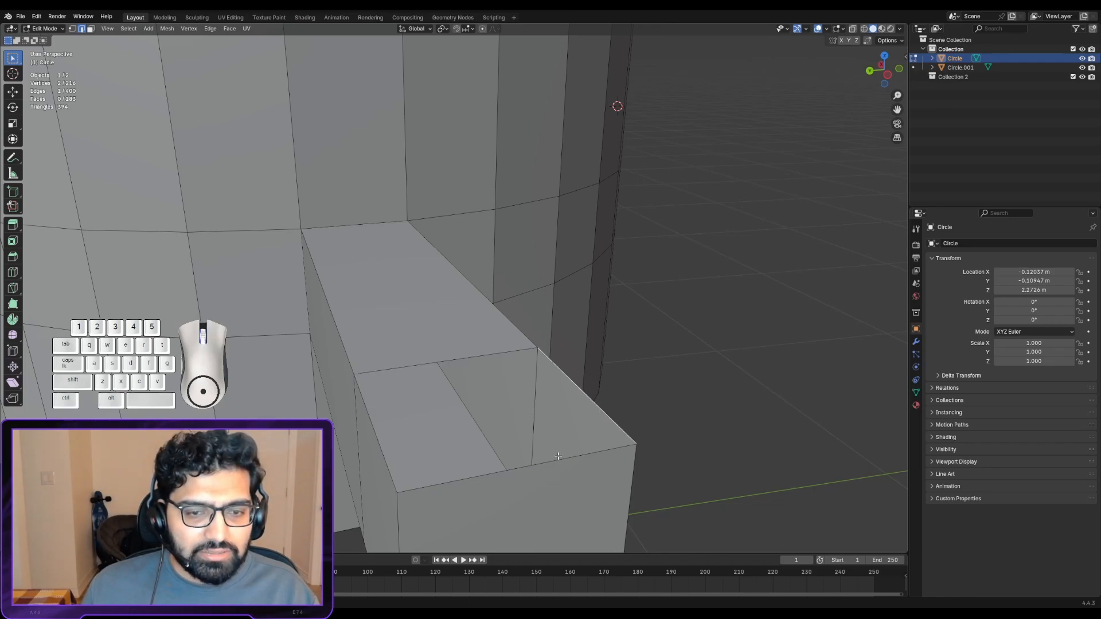
click(557, 456)
alt+click(386, 455)
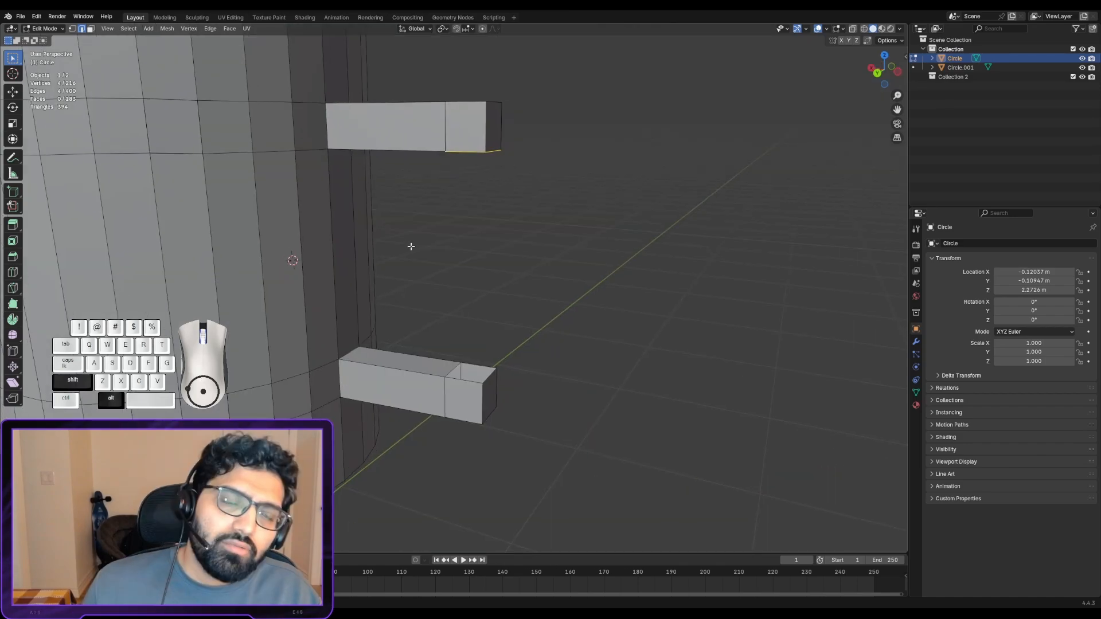
- Select the four-edge boundary loops of both the upper arm's underside opening and the lower arm's top opening
scroll(410, 246, up, 2)
middle_drag(442, 241, 472, 241)
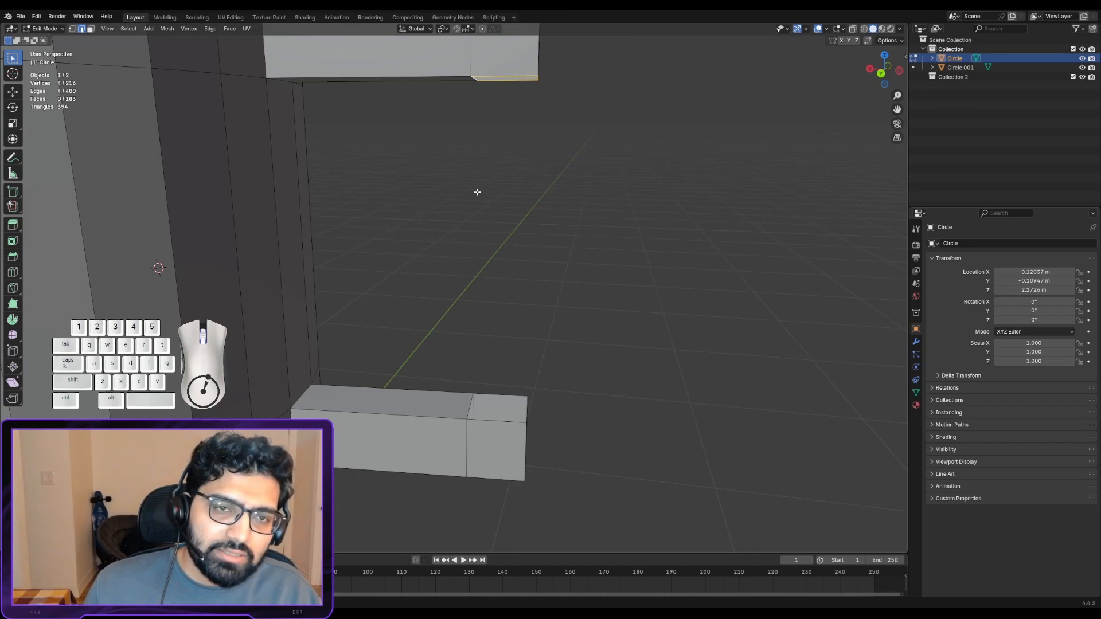
scroll(505, 77, up, 5)
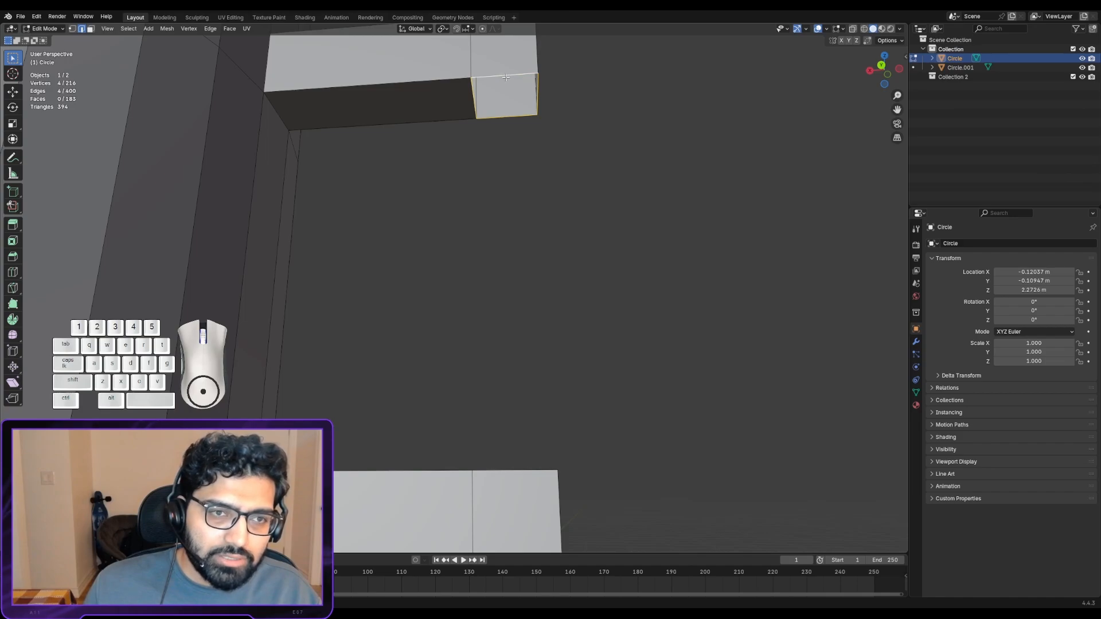
scroll(496, 98, up, 1)
alt+shift+drag(484, 113, 410, 311)
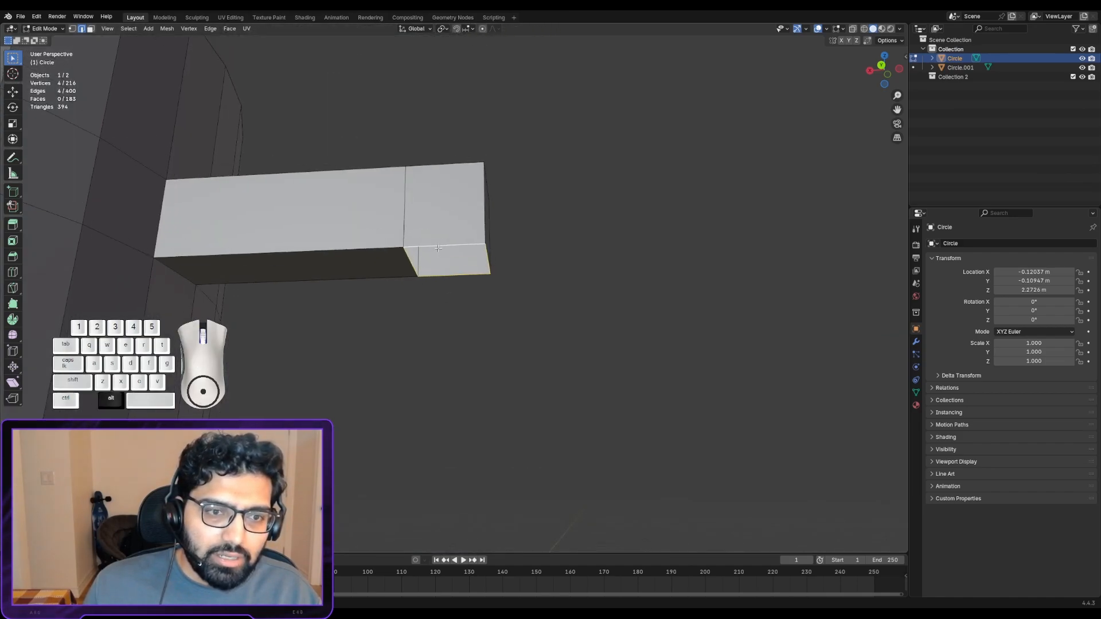
scroll(479, 338, down, 4)
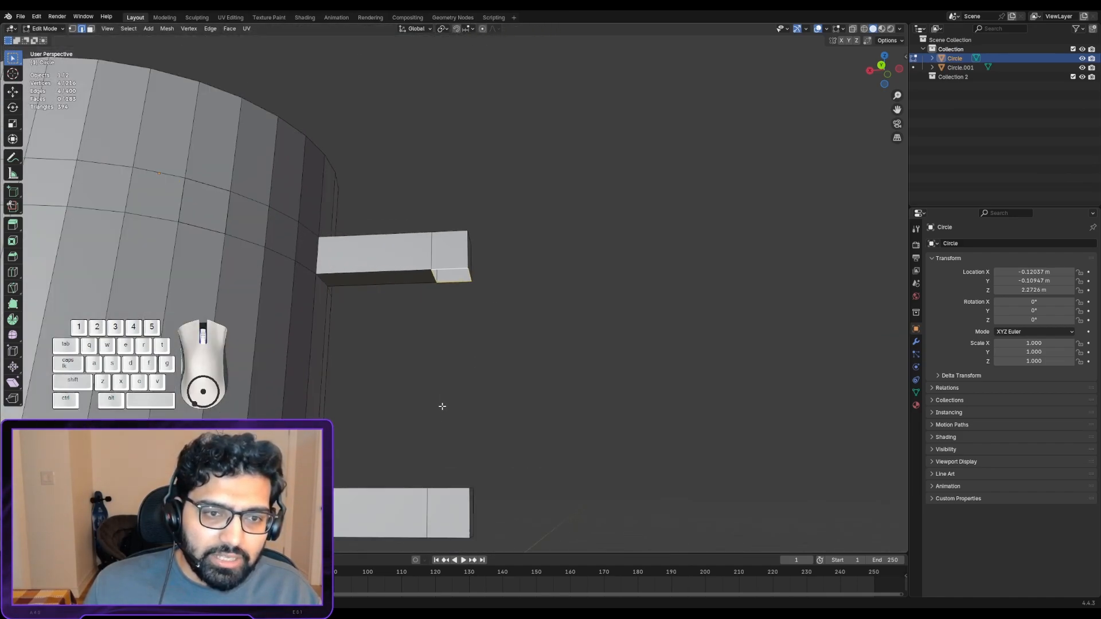
alt+drag(442, 405, 399, 275)
scroll(387, 287, up, 5)
alt+shift+drag(381, 311, 497, 307)
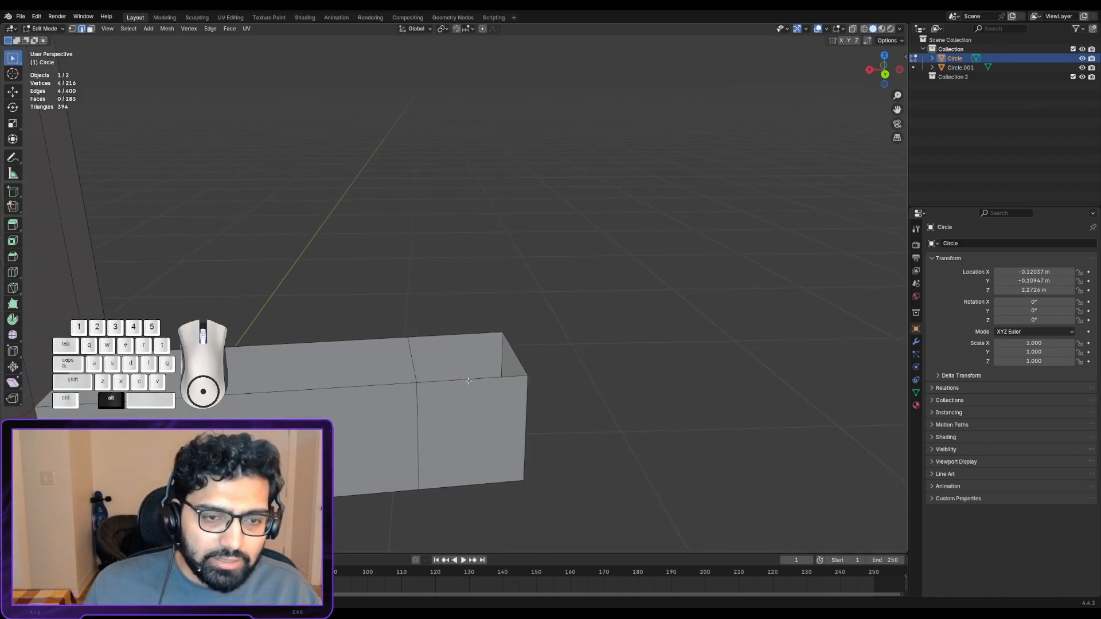
alt+click(468, 380)
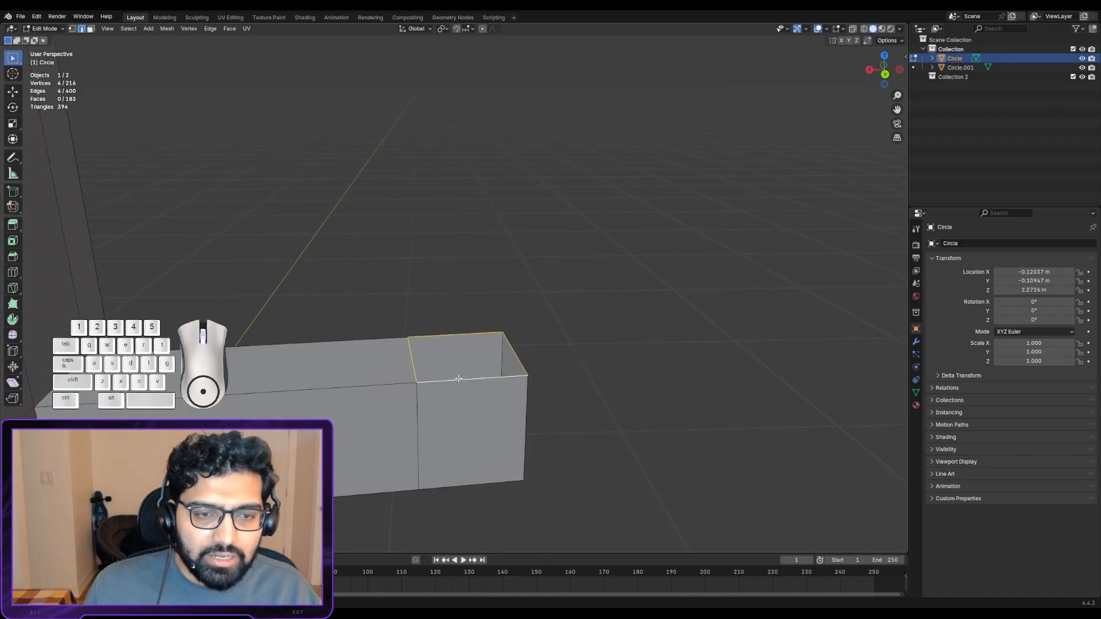
alt+shift+drag(403, 253, 420, 337)
scroll(410, 284, down, 1)
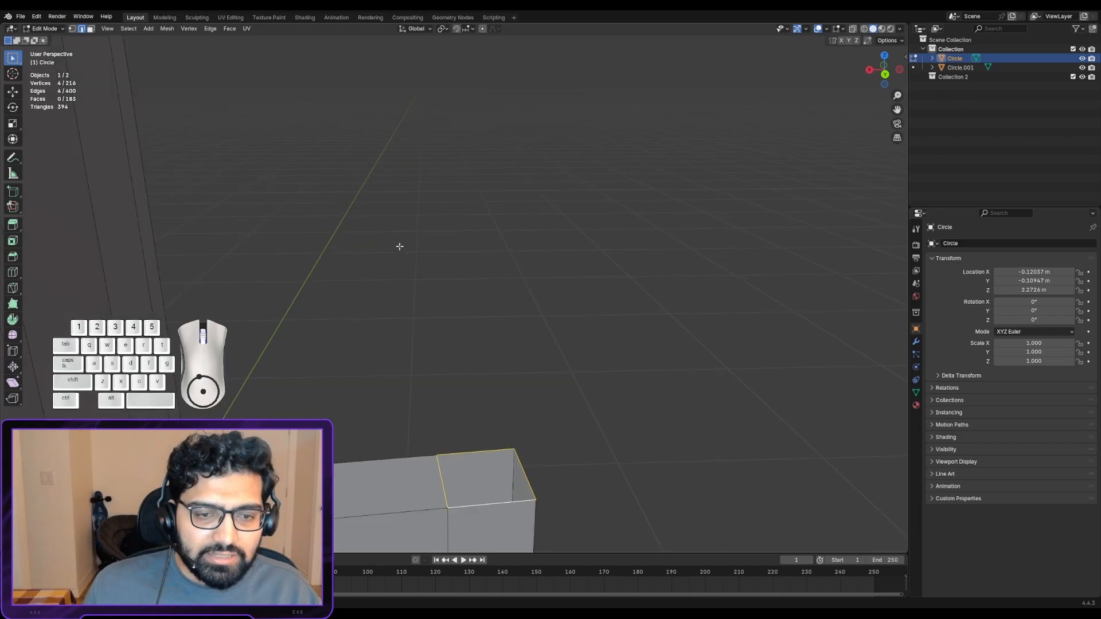
middle_drag(398, 246, 394, 182)
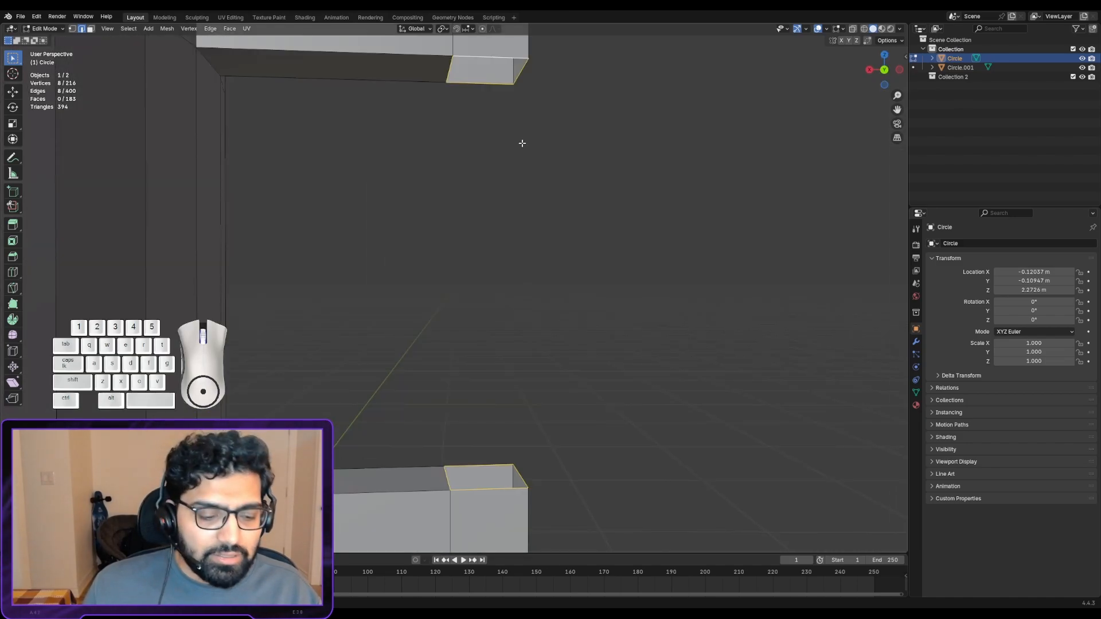
- Try joining the two selected opening loops with Bridge Edge Loops, and undo the bridge
key(ctrl+e)
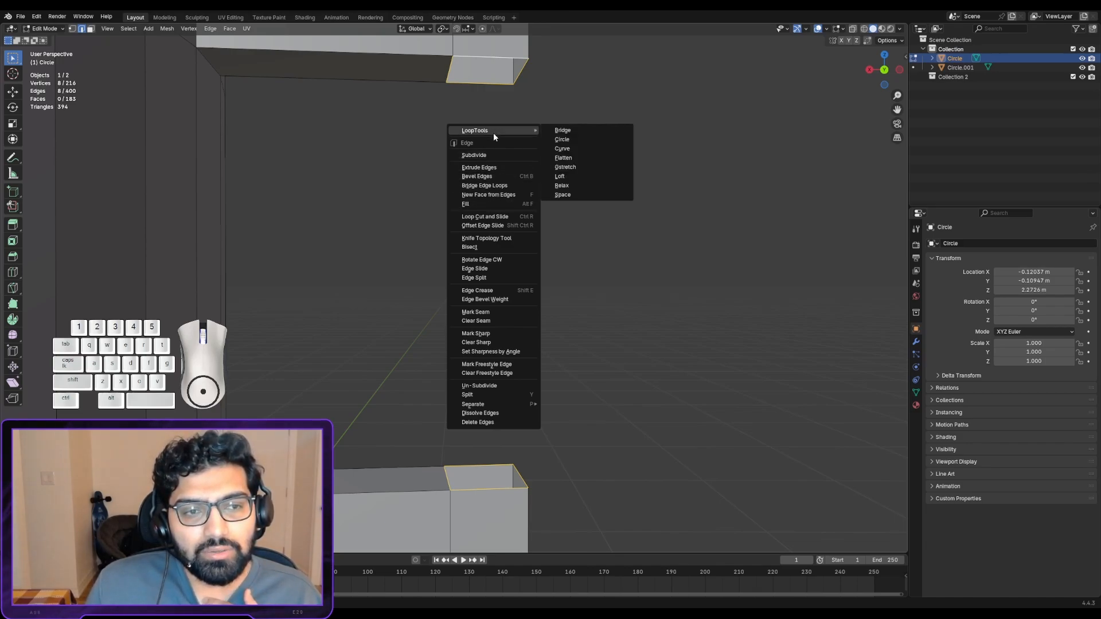
click(507, 185)
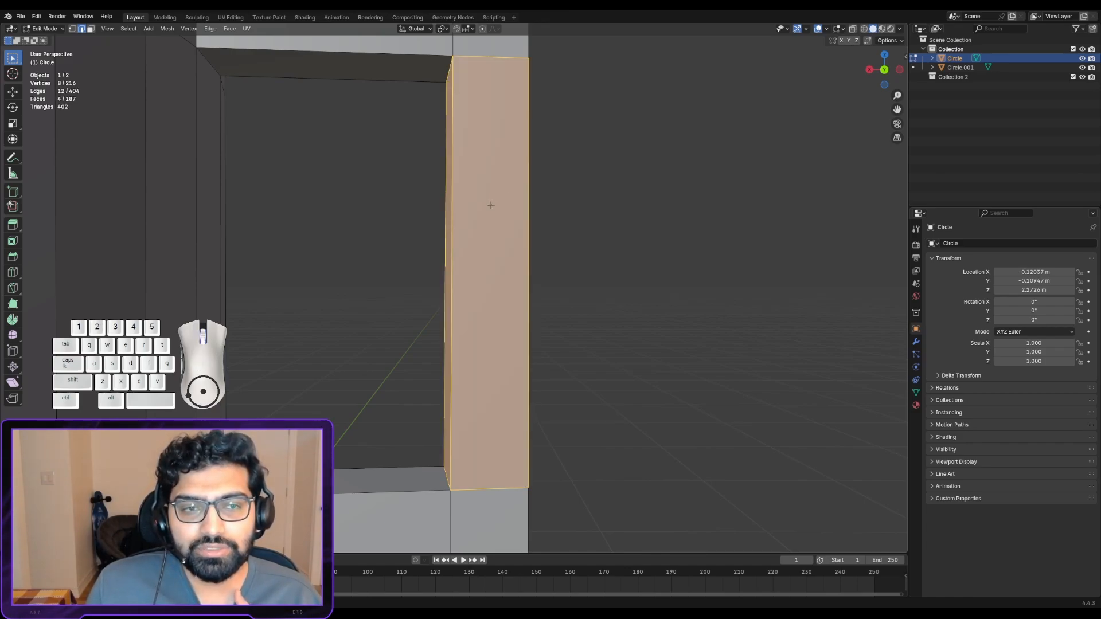
middle_drag(491, 205, 462, 213)
key(ctrl+x)
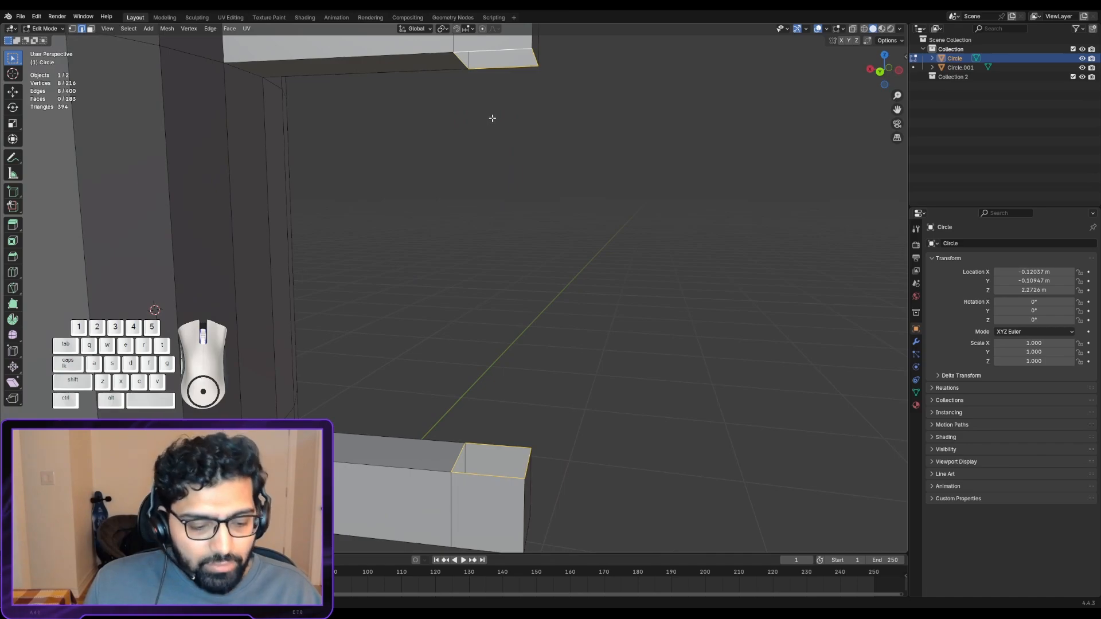
- Join the two arm openings into a closed handle with the LoopTools Bridge operation and clear the selection
key(ctrl+e)
mouse_move(505, 60)
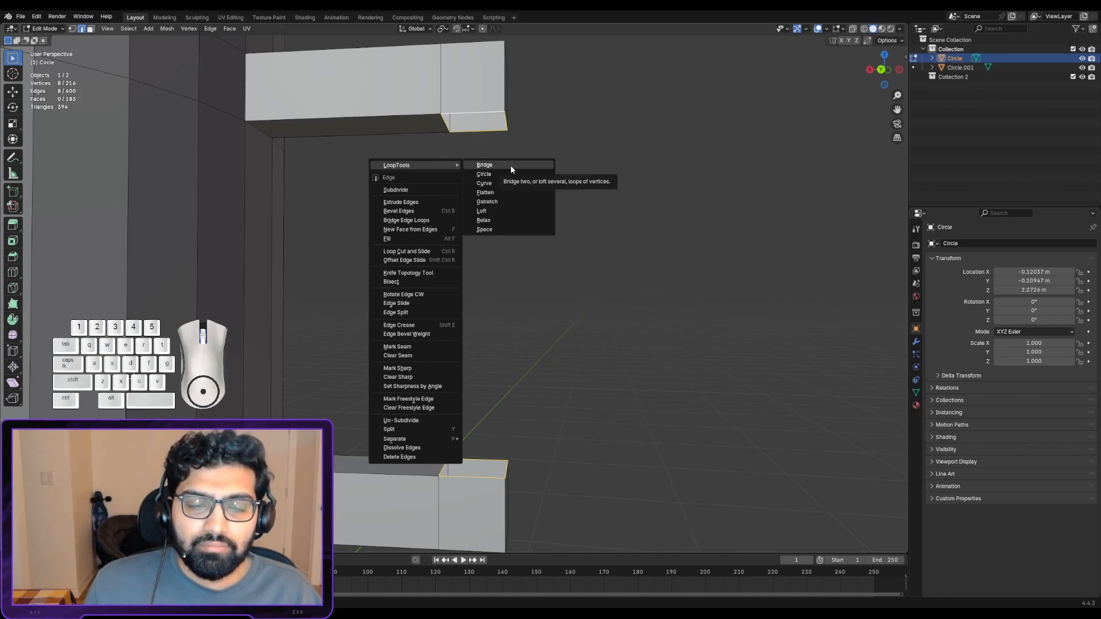
click(510, 165)
middle_drag(516, 167, 403, 261)
click(321, 265)
scroll(332, 261, up, 3)
scroll(301, 276, down, 3)
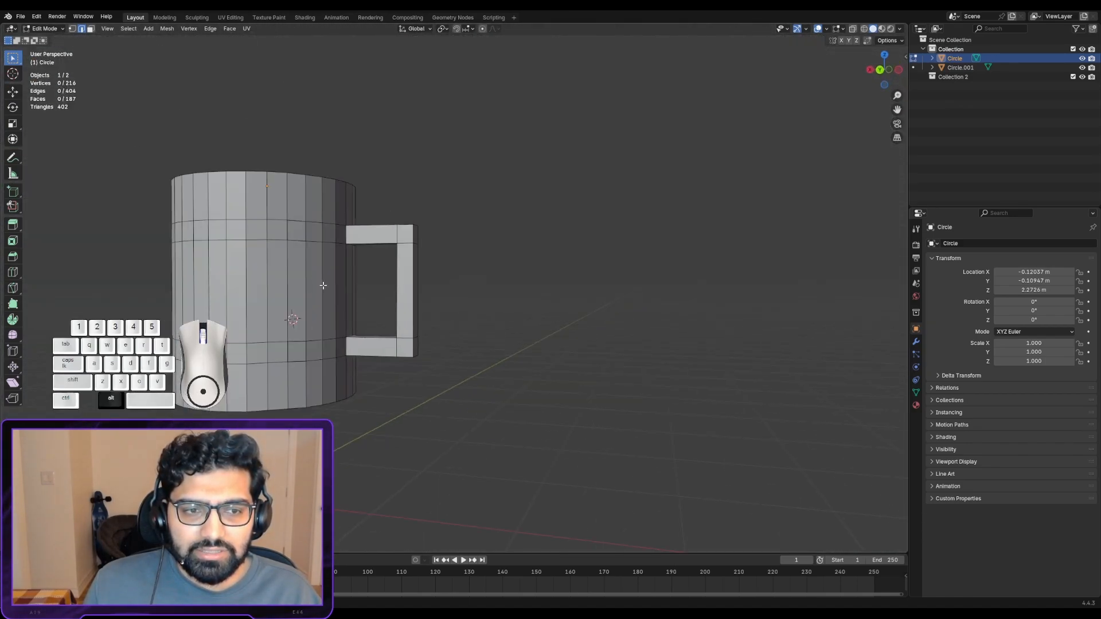
- Select the four edges around the upper handle hole on the mug's inner wall and fill them with a face
shift+middle_drag(322, 285, 483, 385)
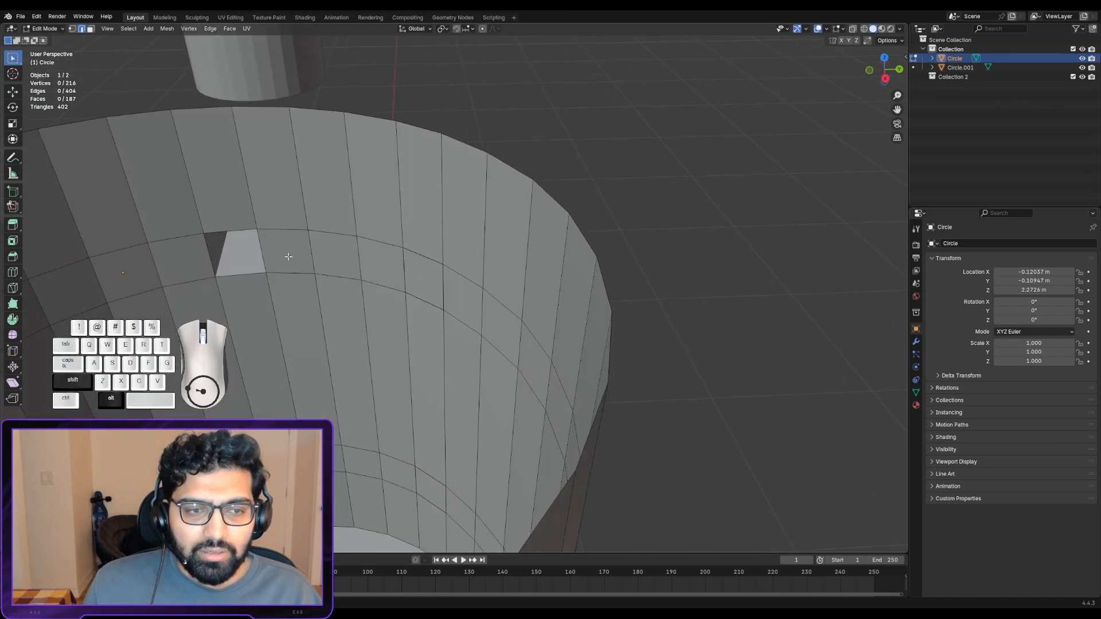
shift+middle_drag(287, 256, 434, 241)
scroll(447, 301, up, 4)
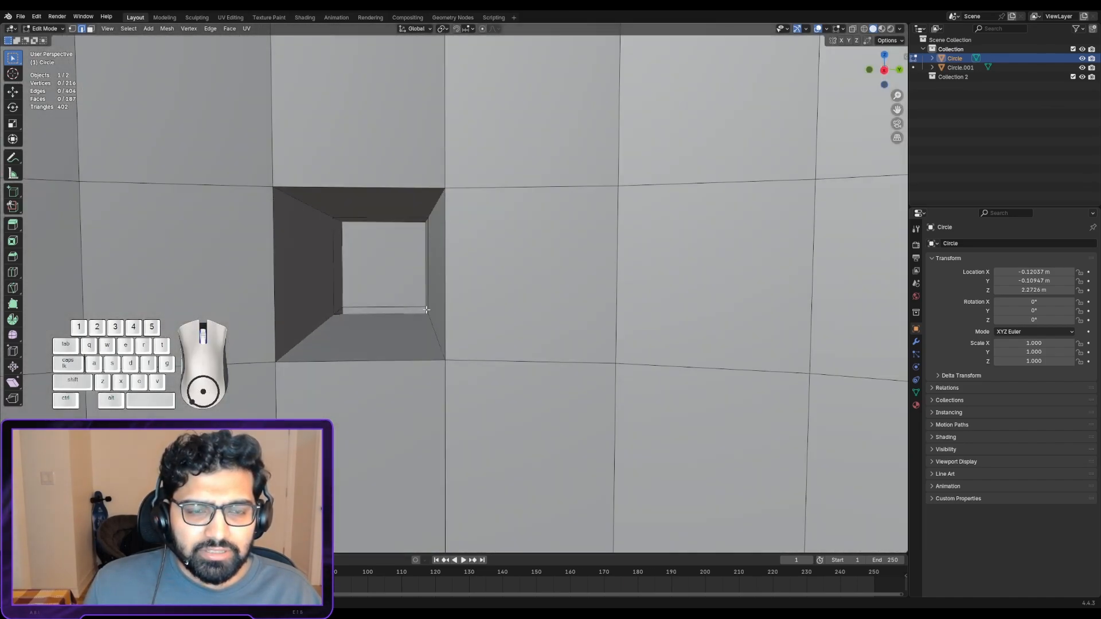
alt+click(419, 358)
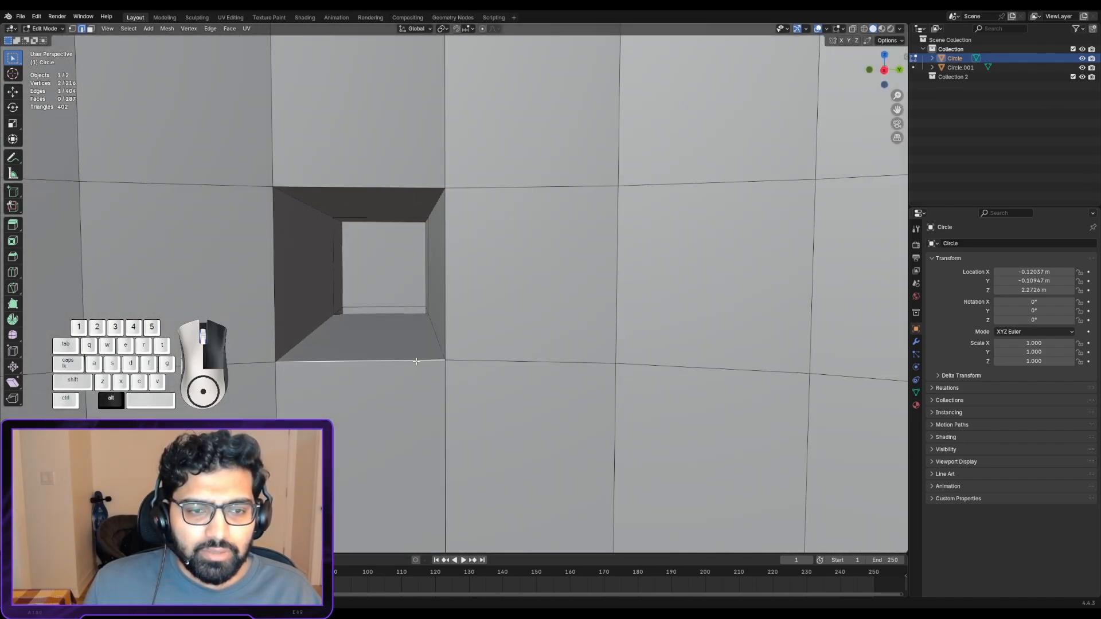
alt+shift+click(445, 323)
alt+shift+click(389, 189)
alt+shift+click(275, 266)
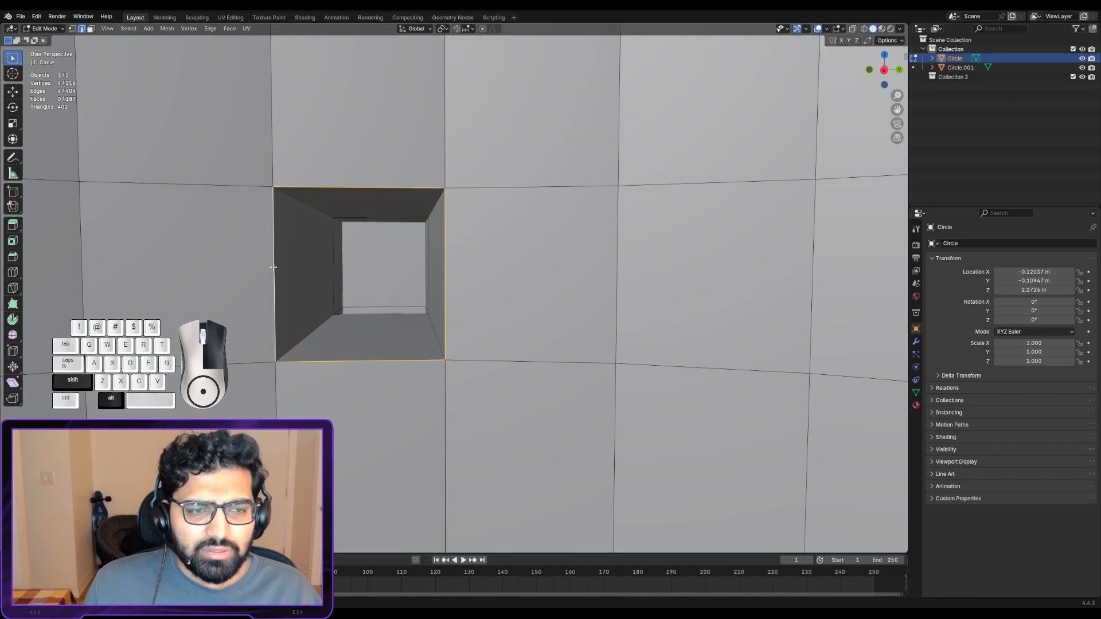
shift+middle_drag(430, 445, 451, 494)
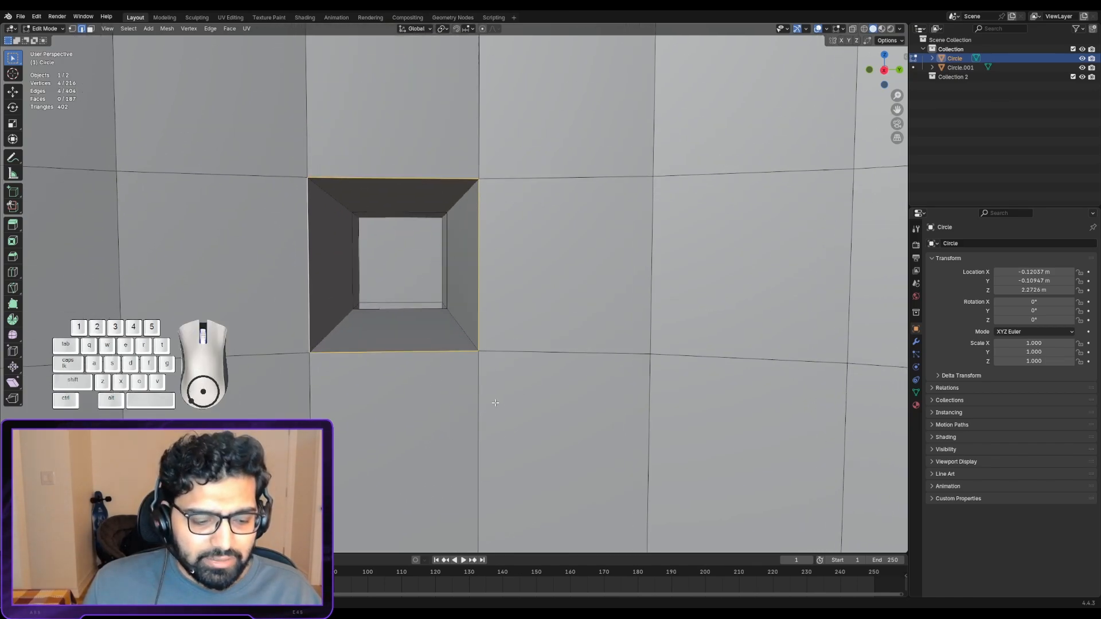
key(f)
- Fill the lower handle hole on the mug's inner wall with a face between its four boundary edges
shift+middle_drag(474, 401, 504, 219)
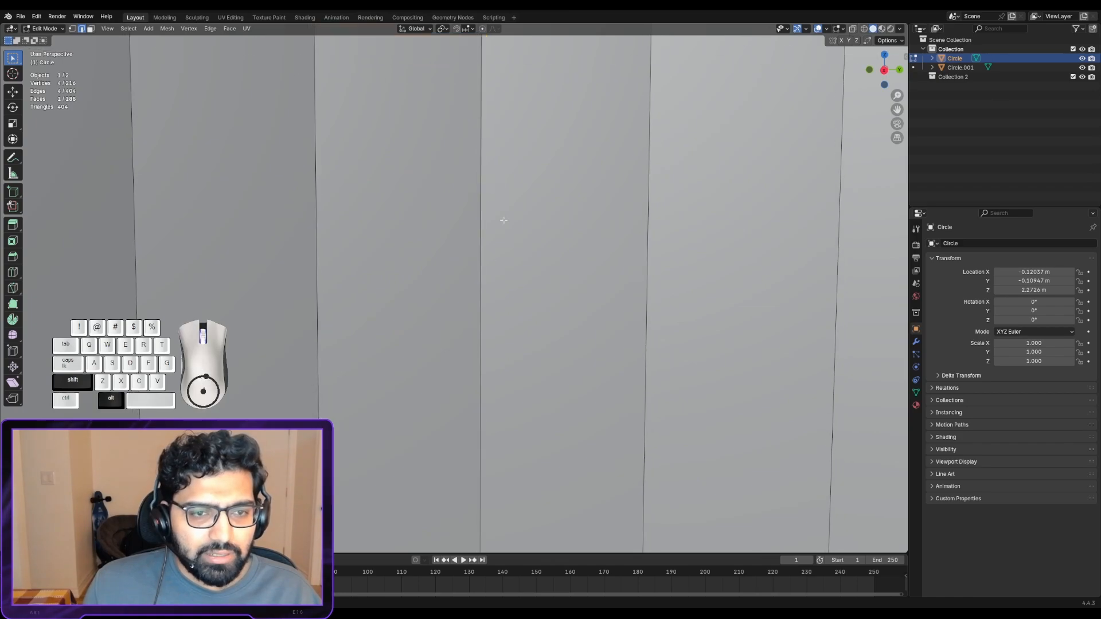
alt+shift+drag(509, 355, 508, 229)
right_click(424, 416)
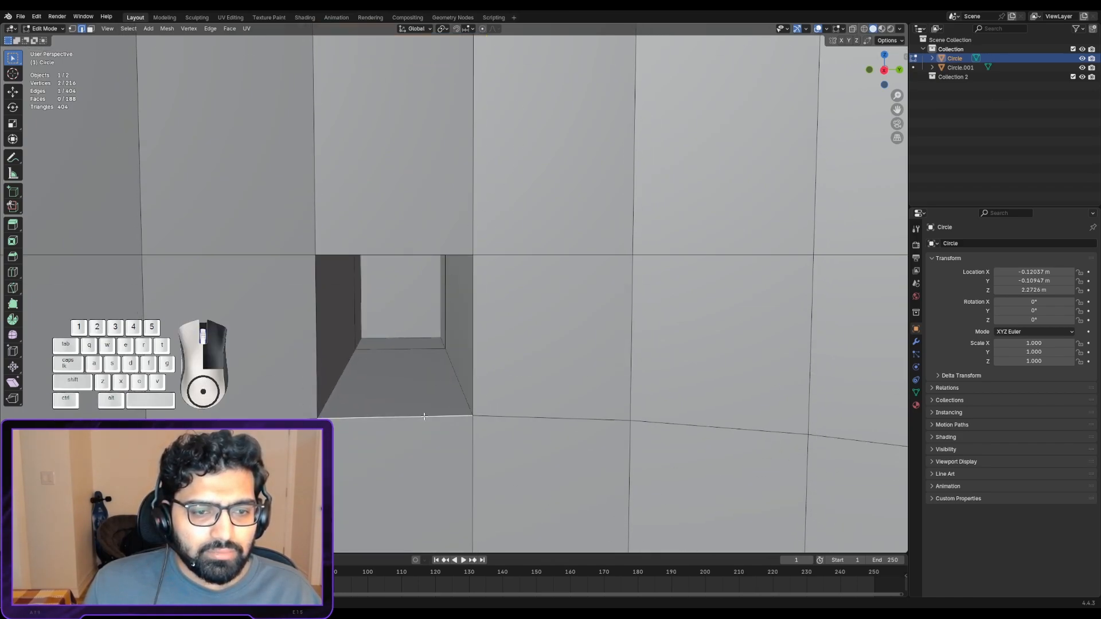
alt+right_click(467, 351)
alt+shift+right_click(416, 257)
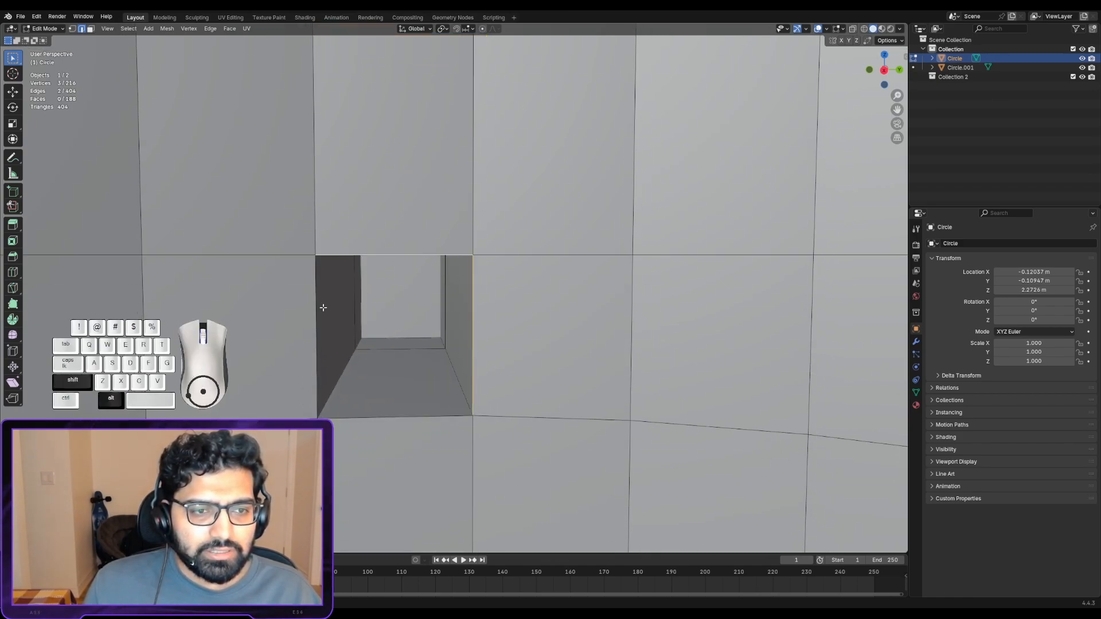
key(f)
right_click(469, 335)
- Examine the mug's inner wall, floor, rim and finished handle from several angles
scroll(456, 325, down, 4)
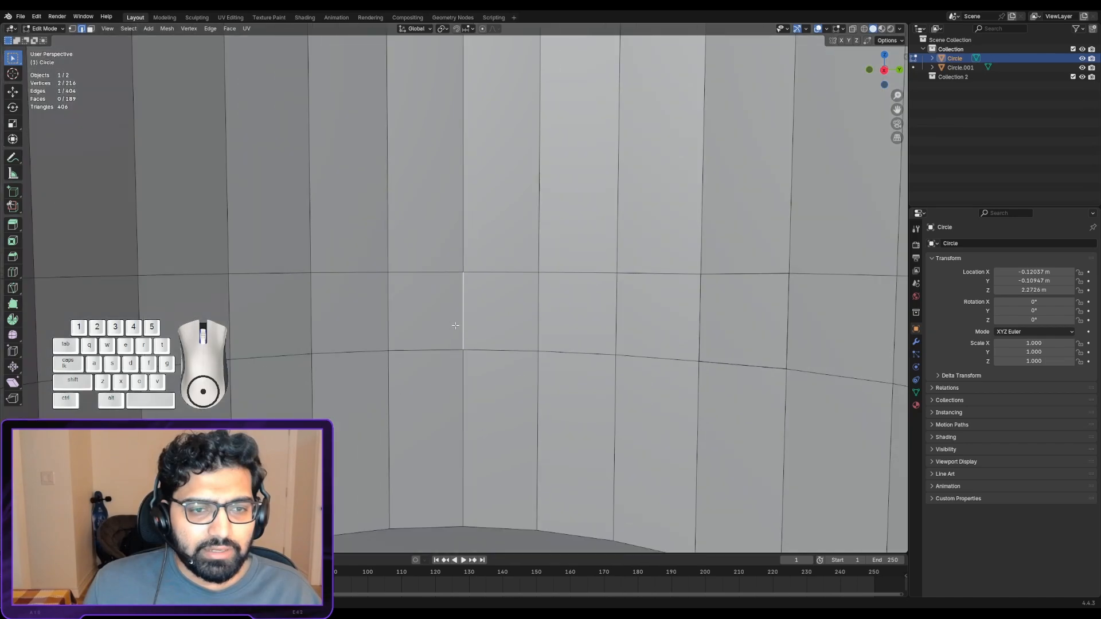
scroll(455, 325, down, 3)
alt+drag(454, 329, 418, 386)
scroll(421, 381, down, 5)
mouse_move(501, 284)
alt+shift+mouse_down()
mouse_move(423, 349)
mouse_move(429, 325)
mouse_move(484, 291)
alt+shift+mouse_up()
scroll(426, 319, up, 1)
scroll(498, 296, up, 4)
scroll(484, 290, down, 2)
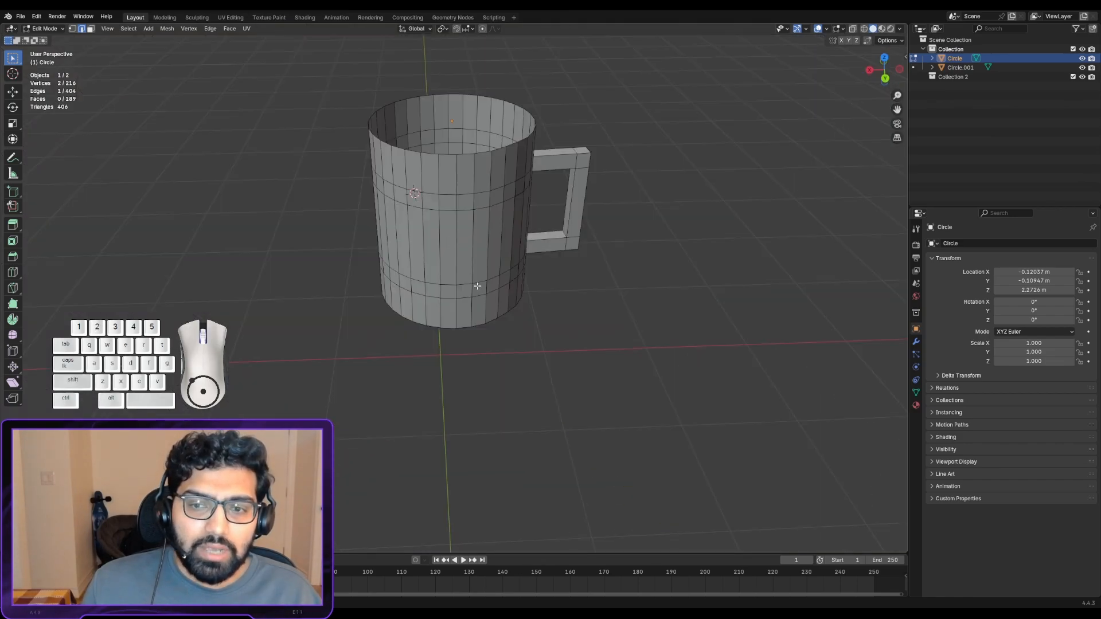
scroll(471, 278, up, 3)
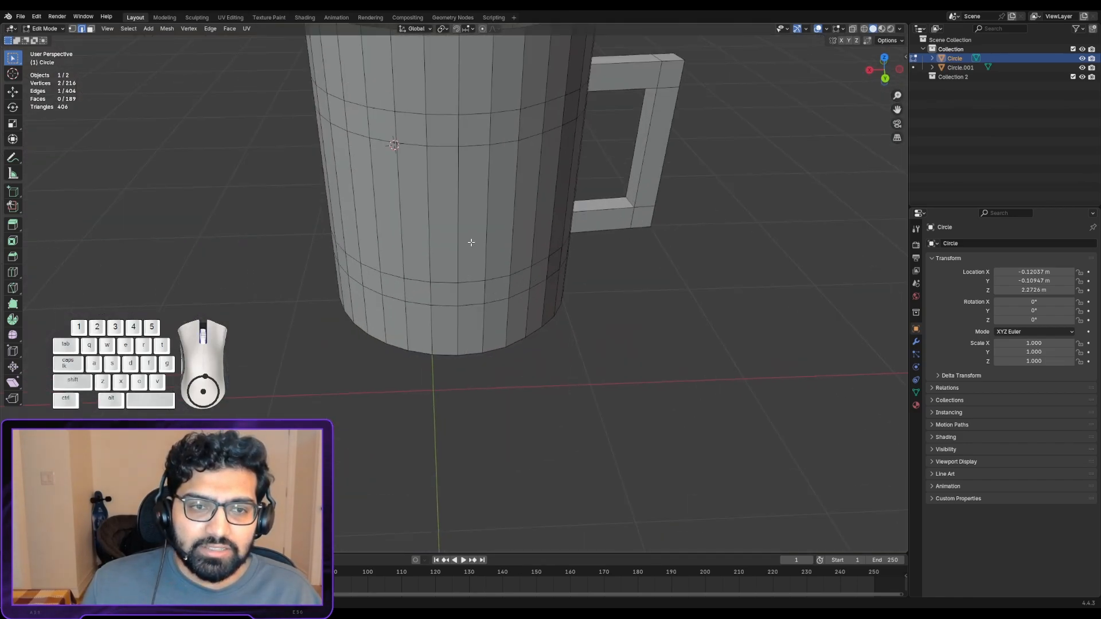
alt+shift+drag(471, 242, 451, 294)
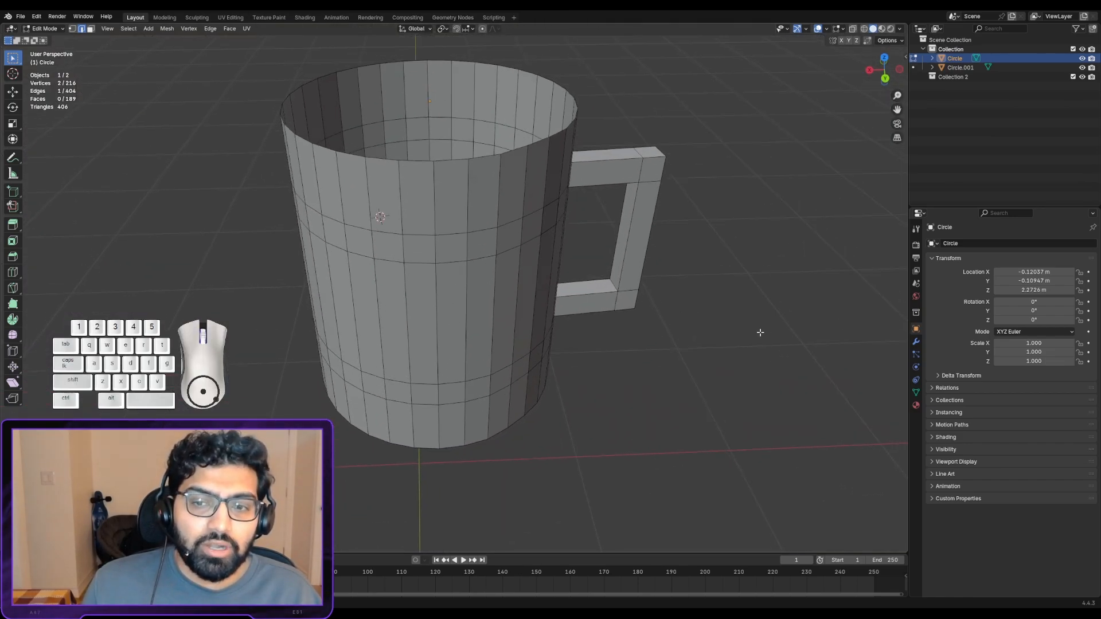
- Add a Solidify modifier to the original mug and check the wall thickness around the rim and floor
click(915, 342)
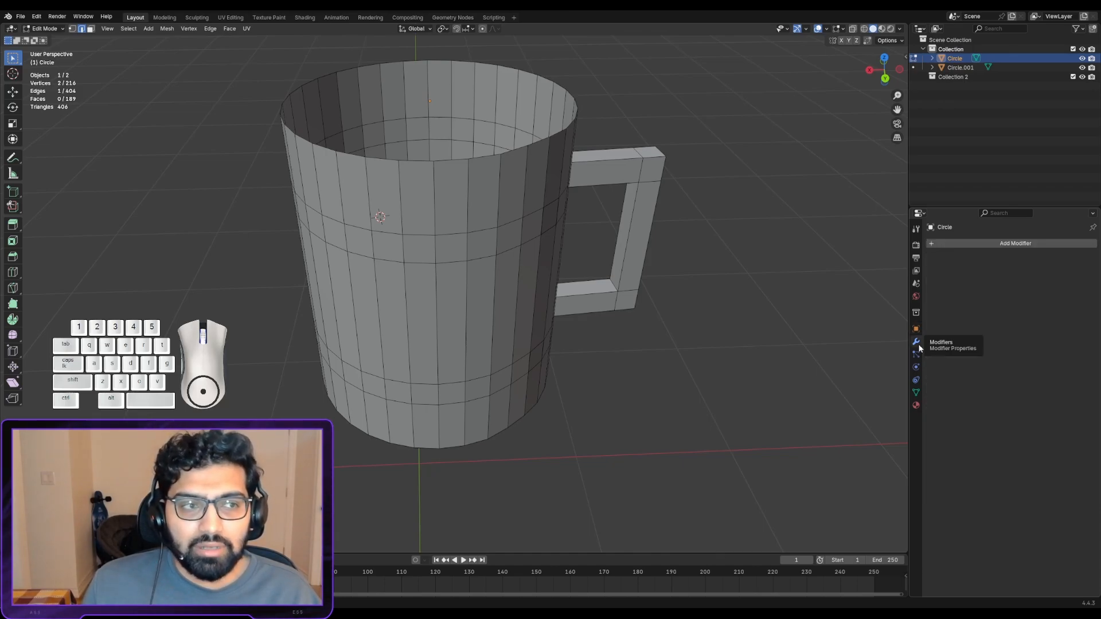
click(975, 243)
mouse_move(979, 279)
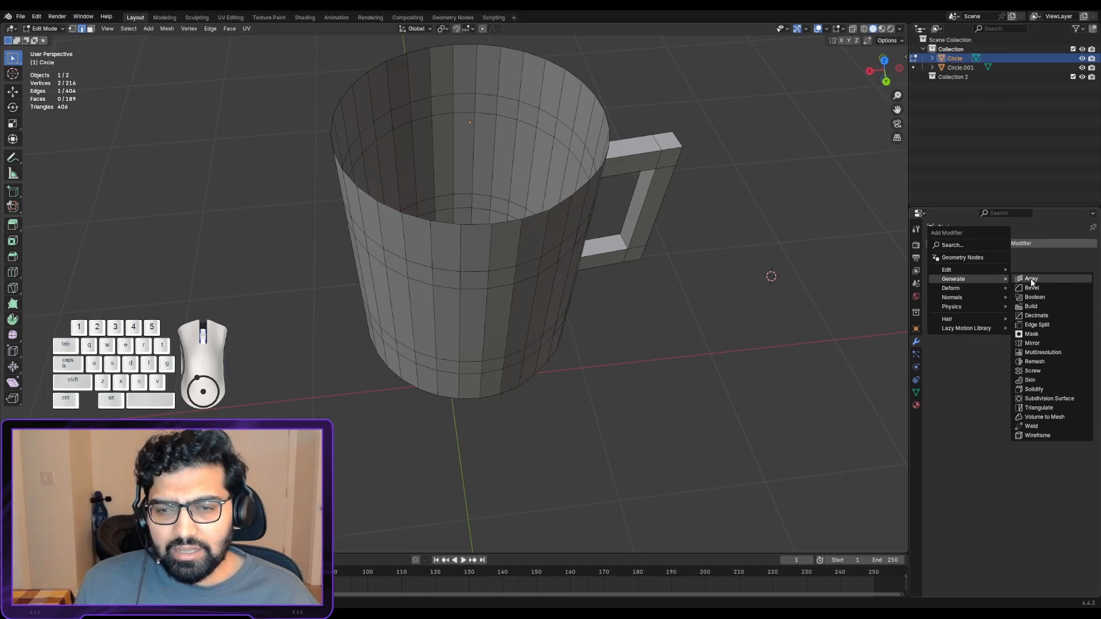
click(1043, 391)
scroll(590, 192, up, 5)
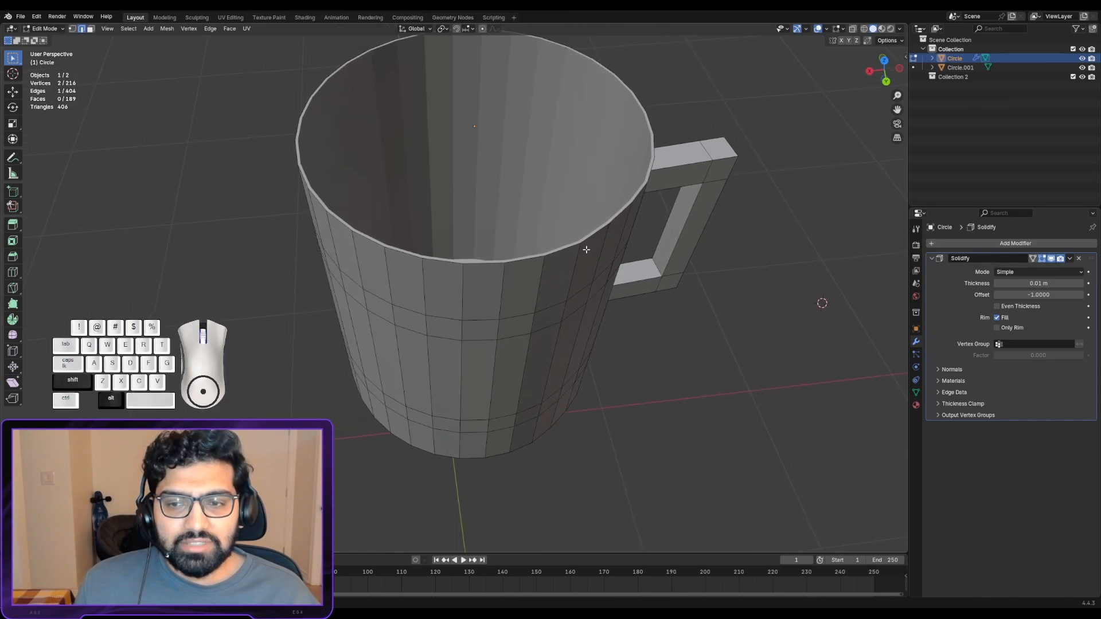
middle_drag(584, 245, 598, 269)
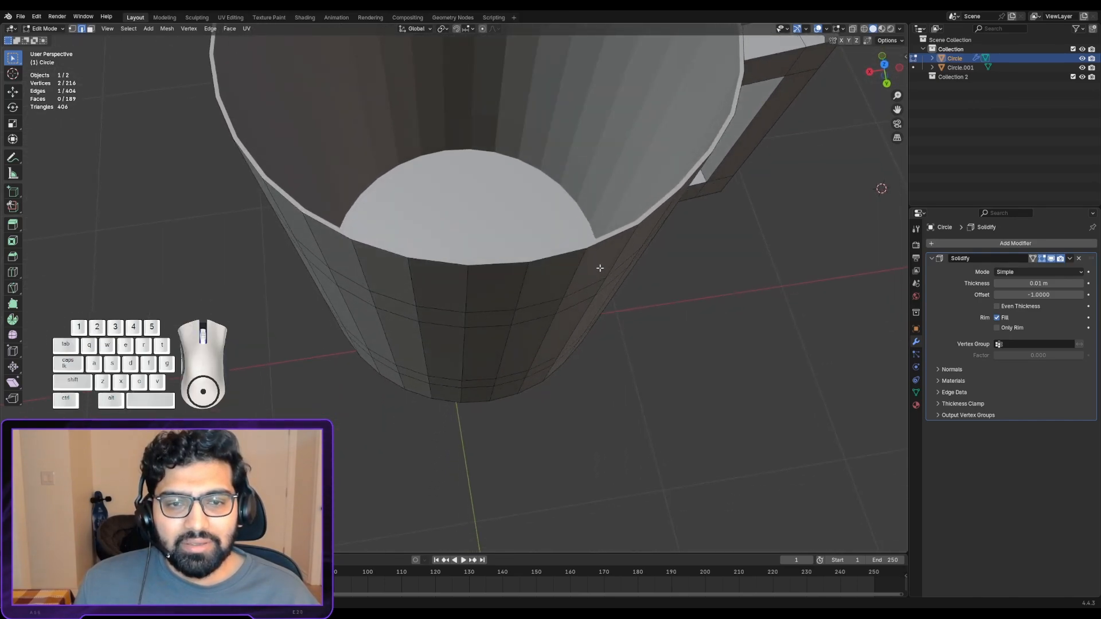
scroll(634, 275, up, 6)
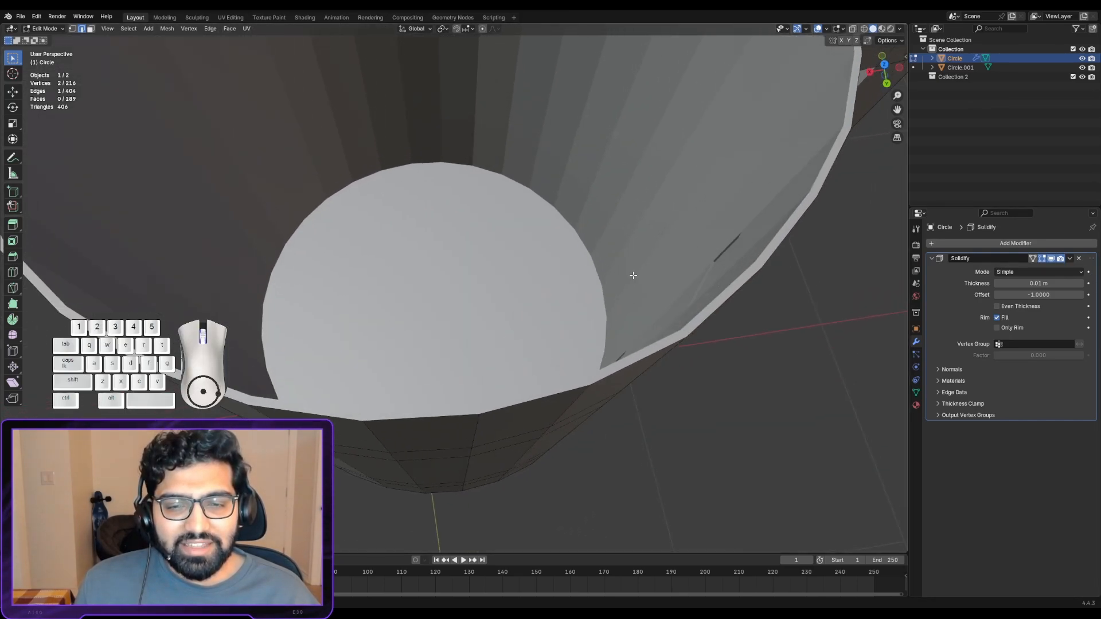
- Raise the thickness of the mug's Solidify modifier to 0.09 m
scroll(634, 276, down, 6)
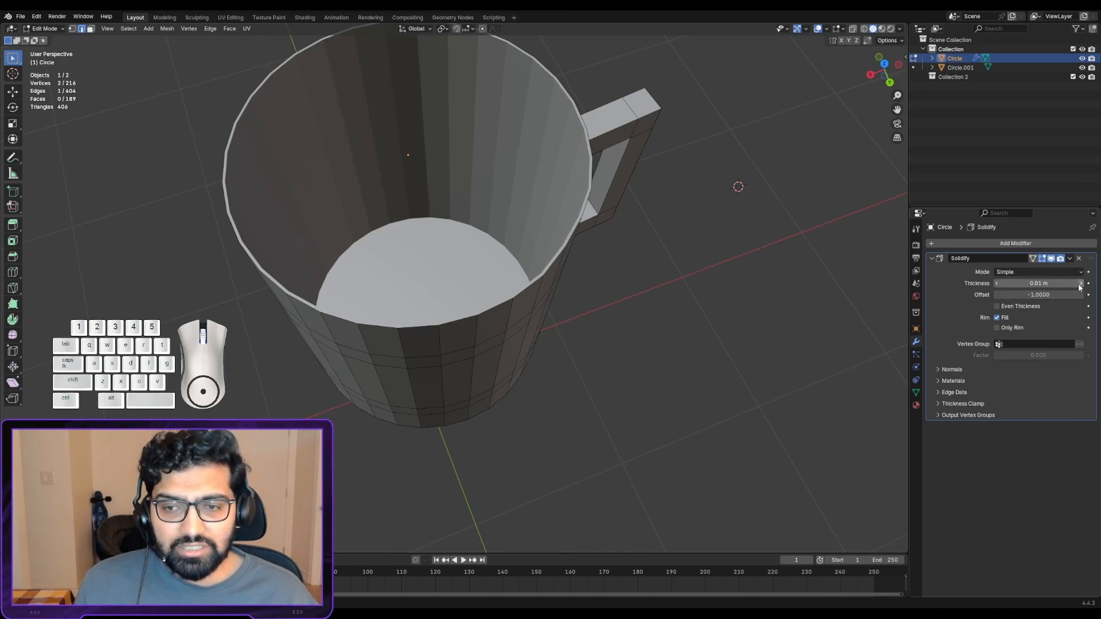
click(1081, 284)
click(1080, 284)
click(1080, 284)
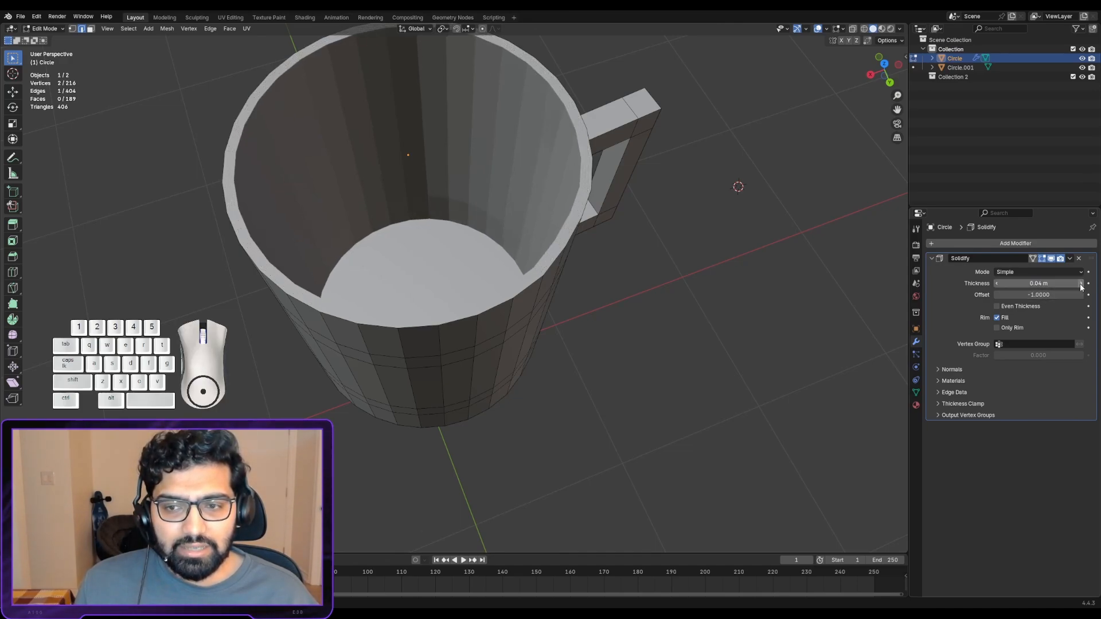
click(1080, 284)
click(1081, 284)
click(1081, 285)
click(1081, 284)
click(1081, 284)
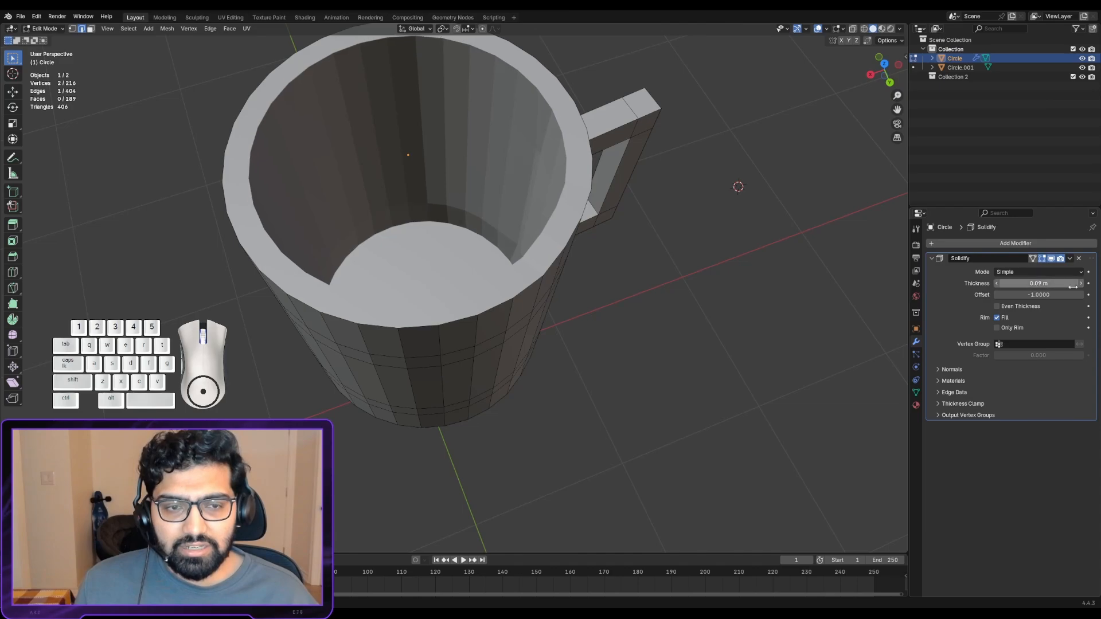
- Reduce the mug's Solidify thickness to 0.03 m
click(996, 283)
click(996, 283)
click(996, 283)
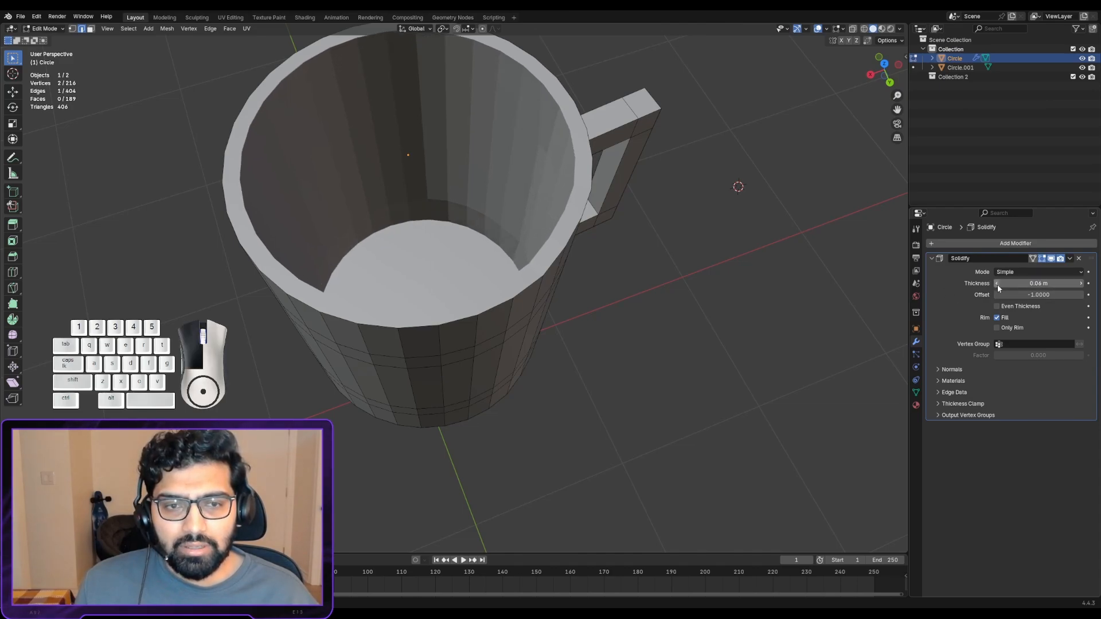
click(997, 283)
click(996, 283)
click(997, 285)
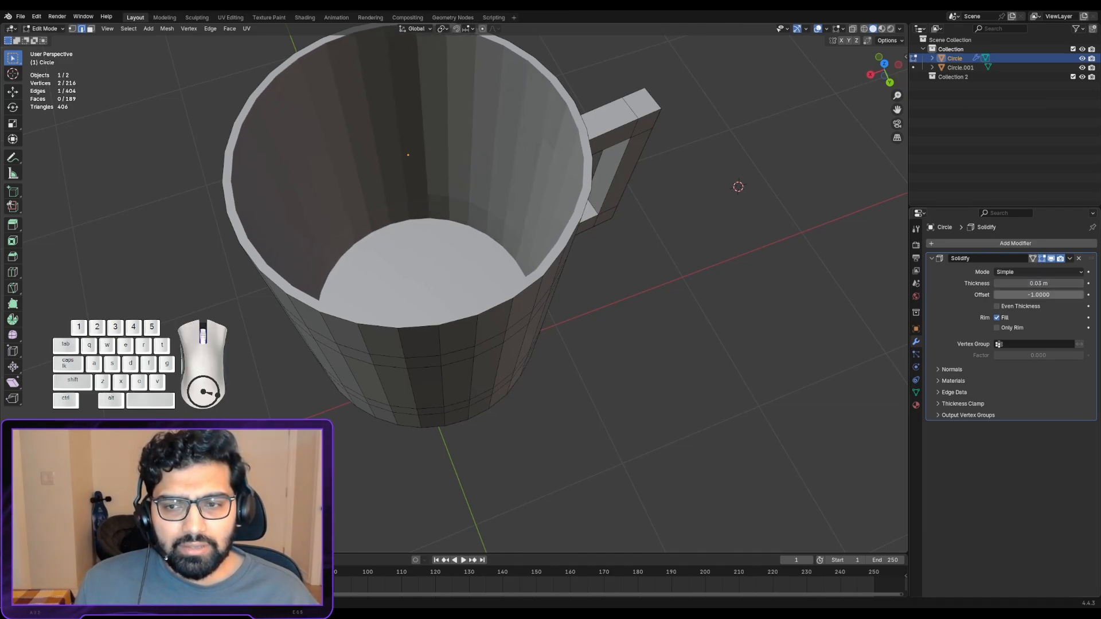
- Try negative Solidify thickness values on the mug, and set the thickness to 0.05 m
click(1081, 286)
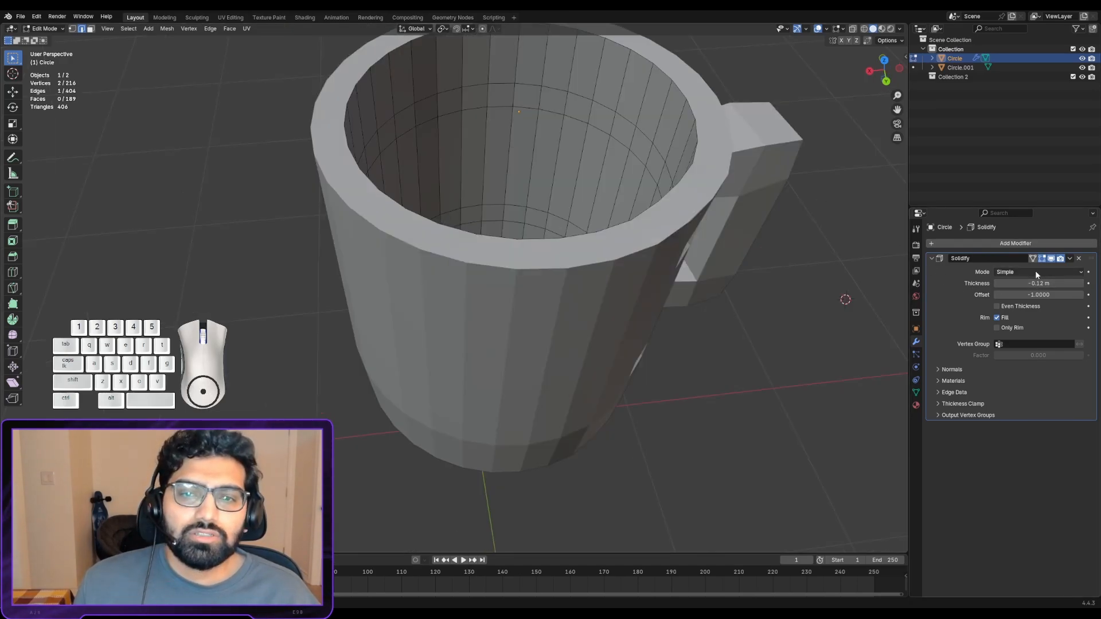
click(1043, 279)
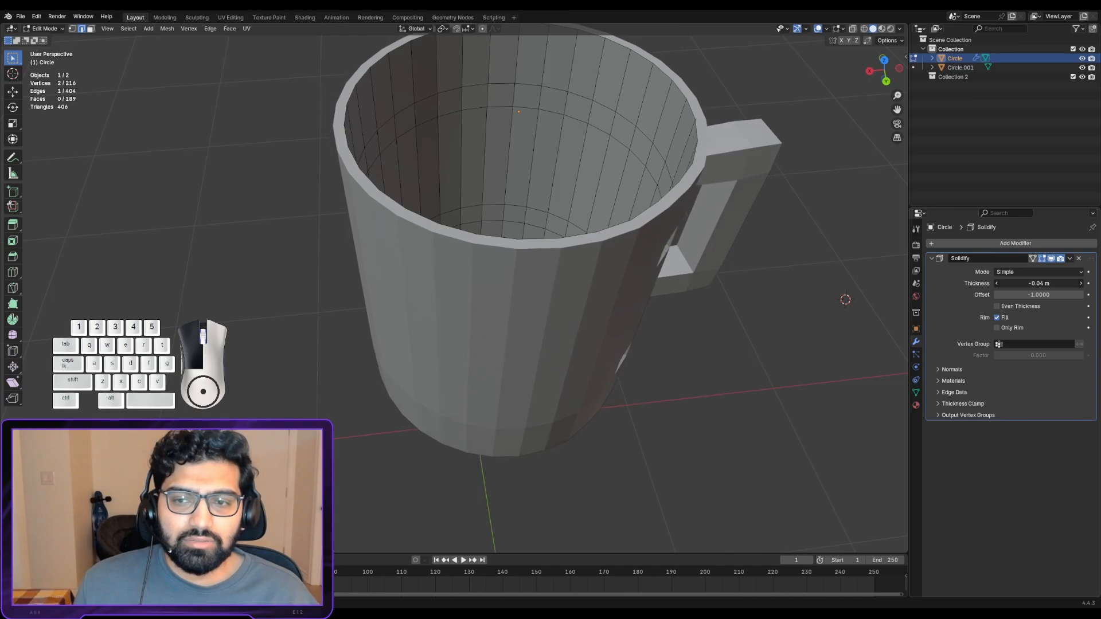
drag(1038, 284, 1010, 283)
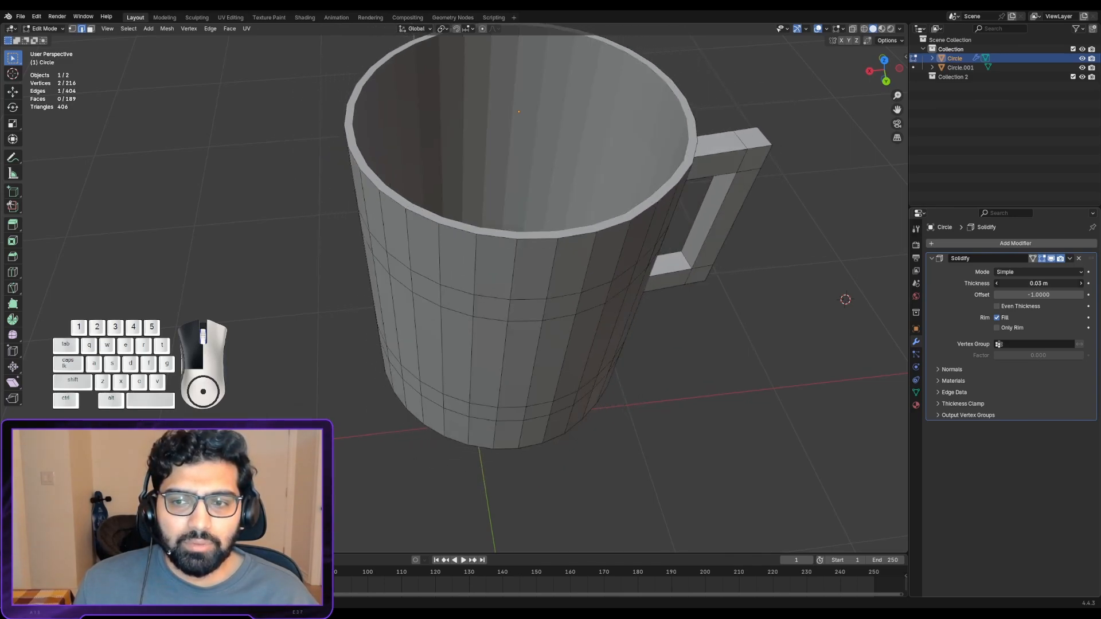
drag(1038, 283, 1030, 283)
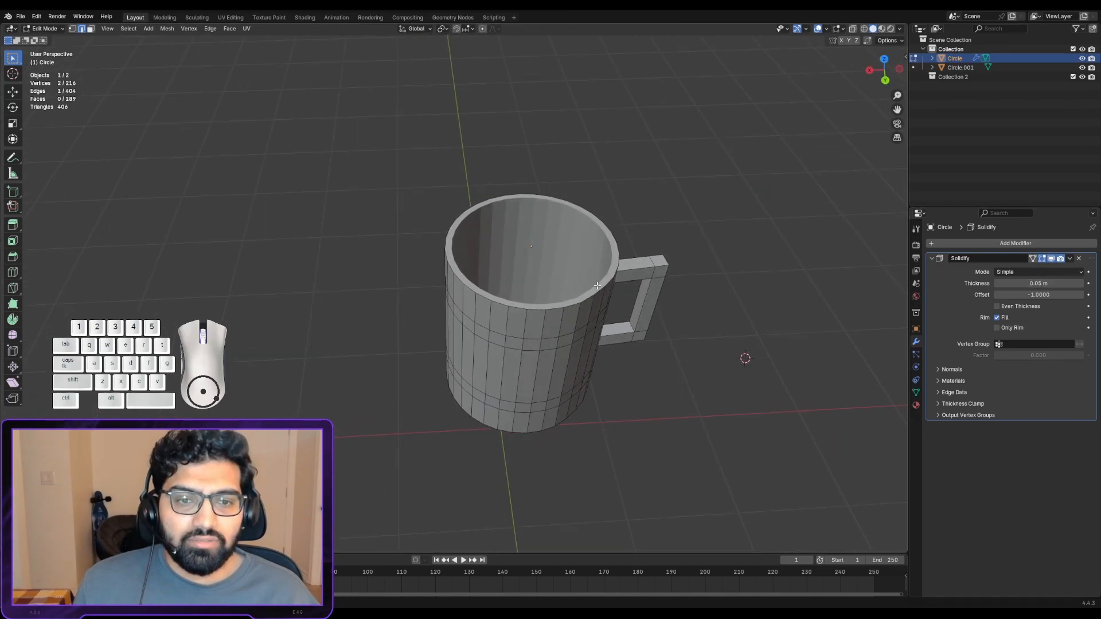
- Examine the thickened mug from several angles, including its outer walls, handle and the rim up close
alt+shift+drag(569, 293, 548, 247)
scroll(579, 266, up, 2)
scroll(542, 258, up, 2)
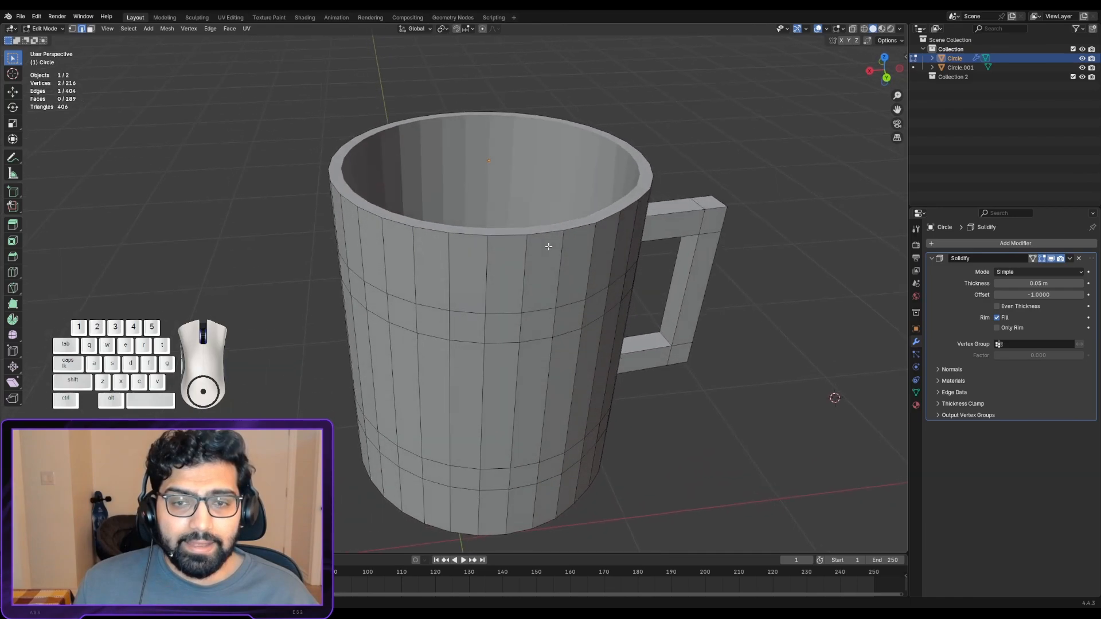
middle_drag(548, 247, 535, 241)
alt+shift+drag(533, 322, 538, 220)
scroll(546, 258, down, 2)
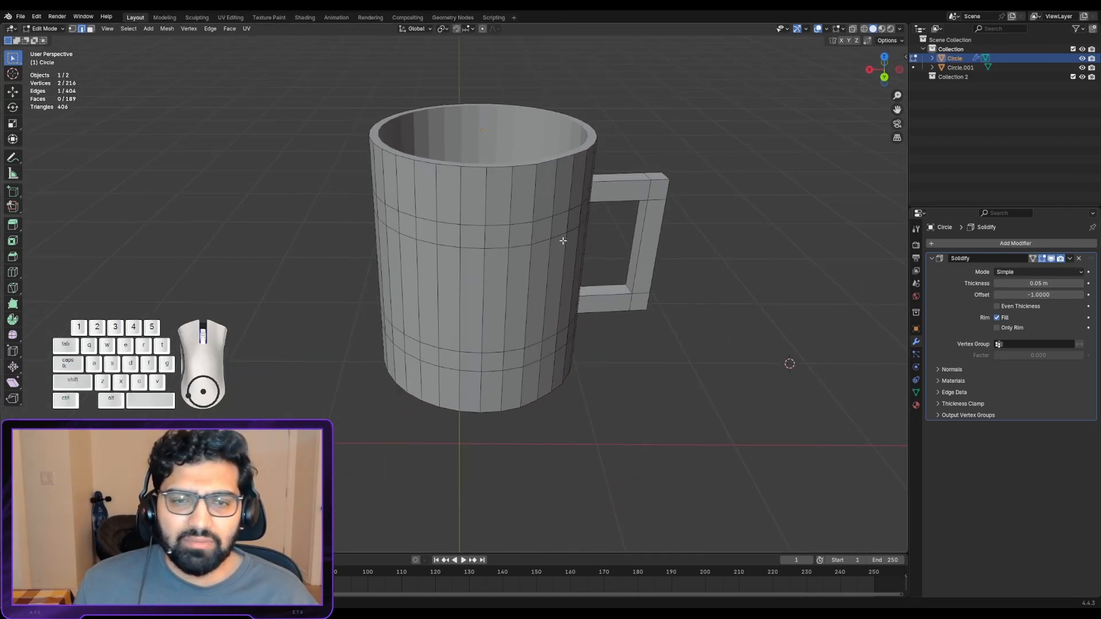
middle_drag(563, 241, 414, 138)
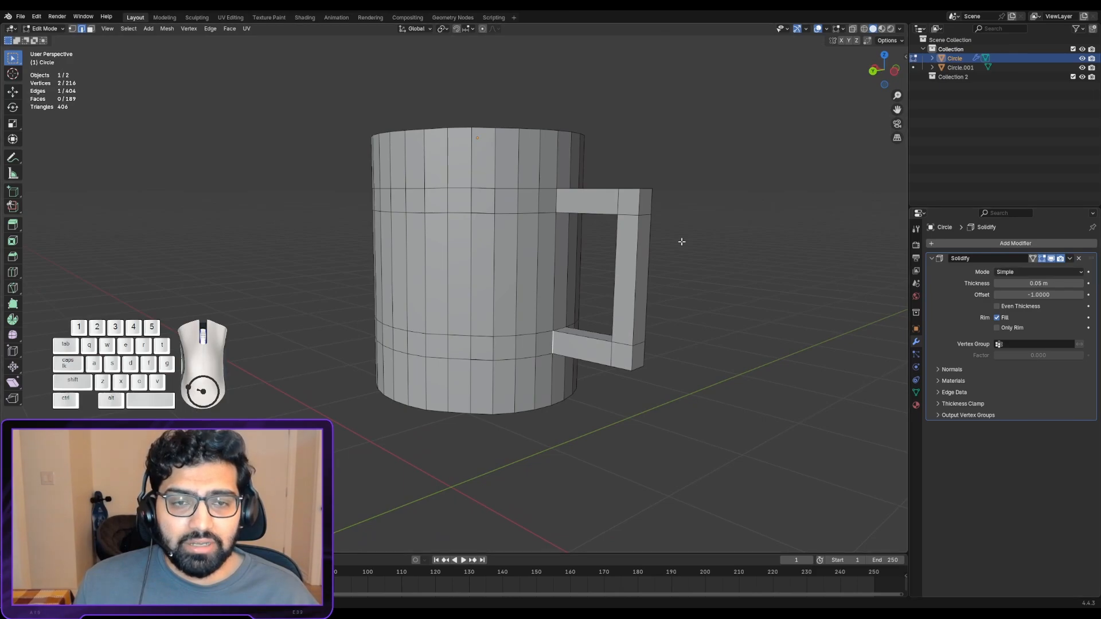
scroll(677, 235, up, 2)
shift+middle_drag(658, 209, 687, 229)
scroll(493, 257, up, 2)
middle_drag(687, 229, 3, 257)
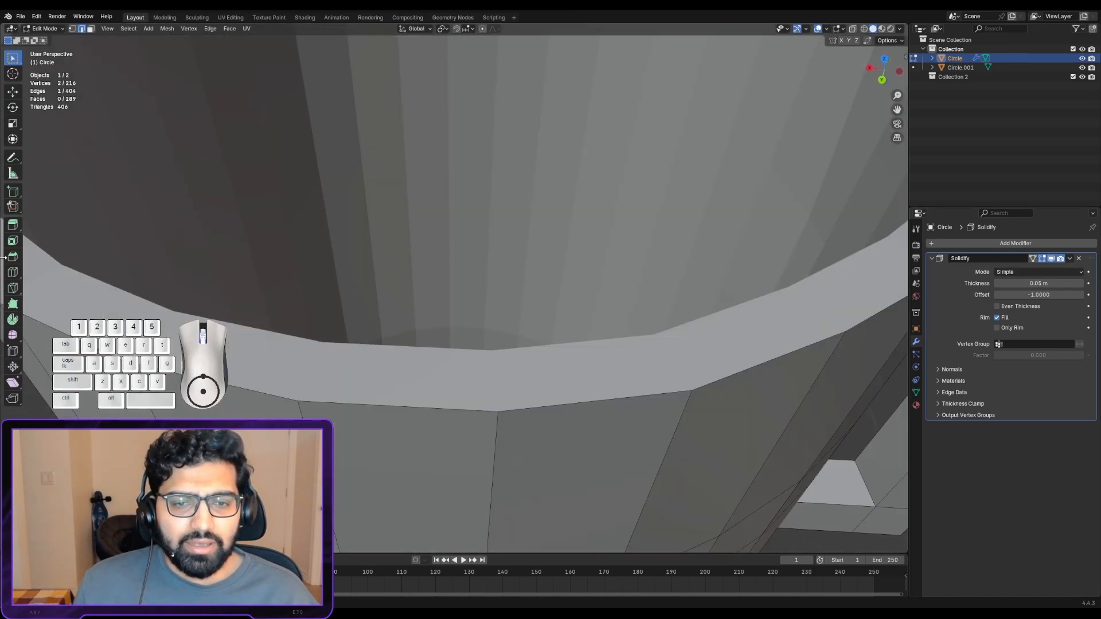
scroll(565, 253, down, 5)
scroll(539, 261, up, 5)
scroll(551, 263, down, 3)
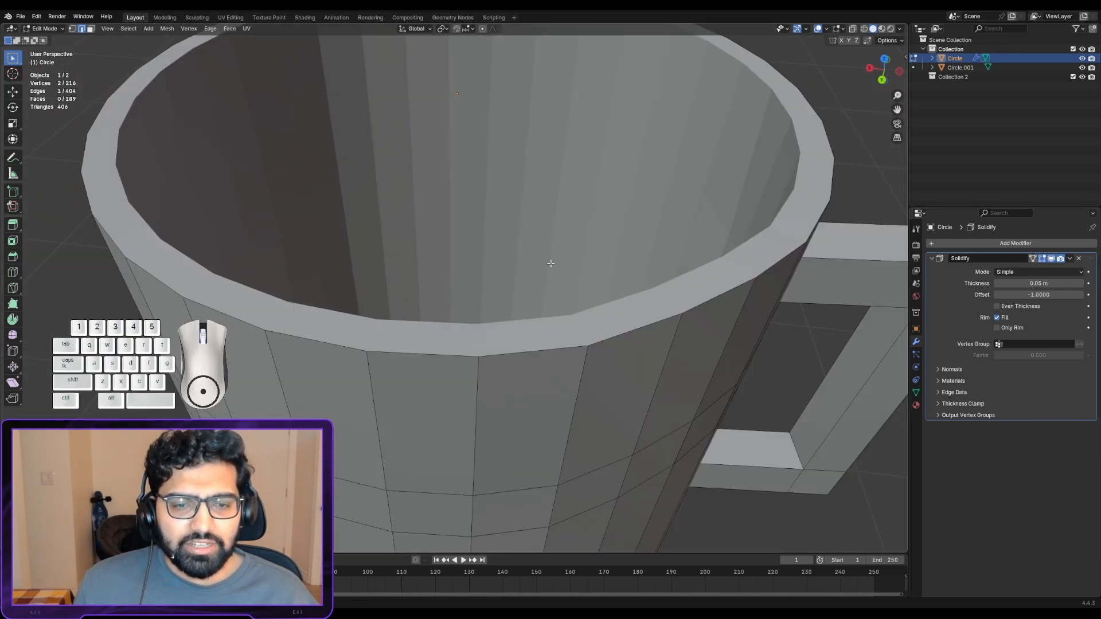
middle_drag(550, 264, 399, 188)
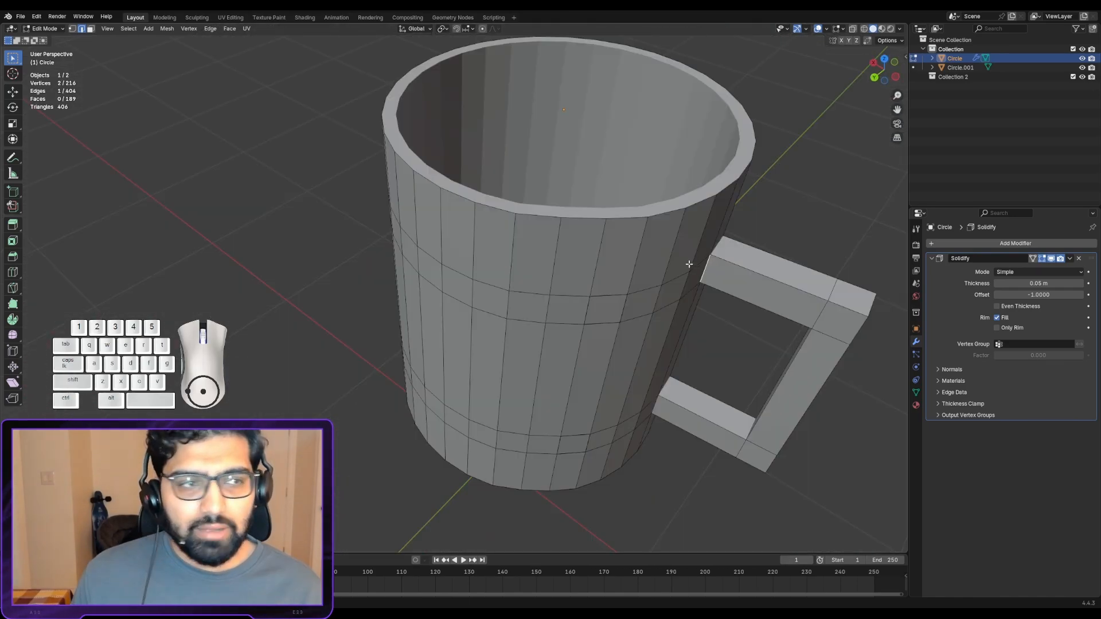
- Switch the mug to Object Mode and view the Solidify modifier's Apply option without using it
key(Tab)
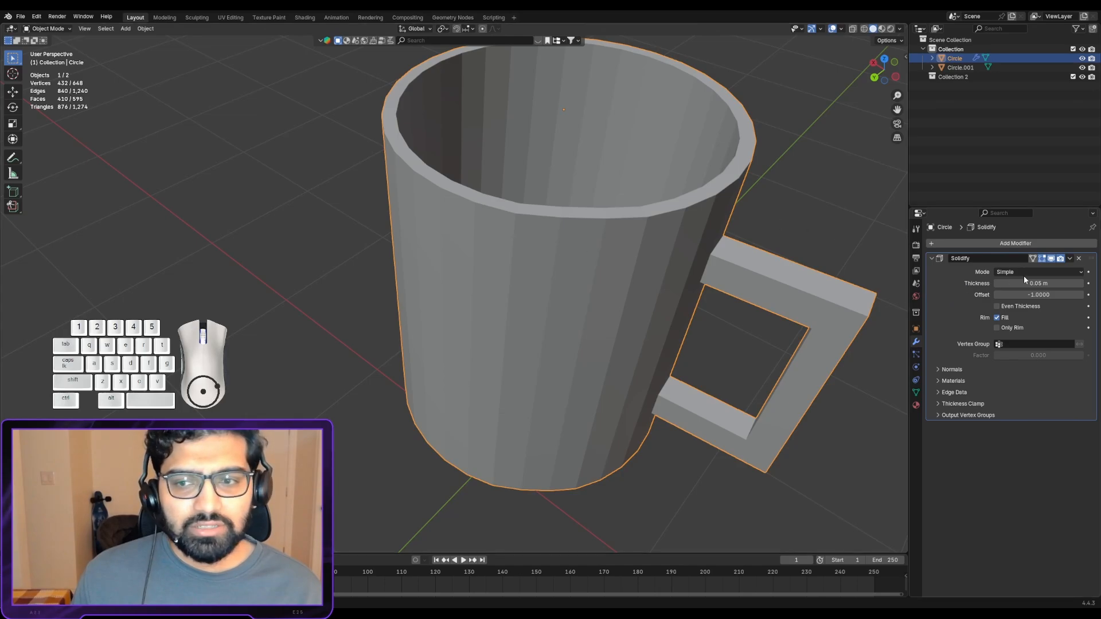
click(1069, 258)
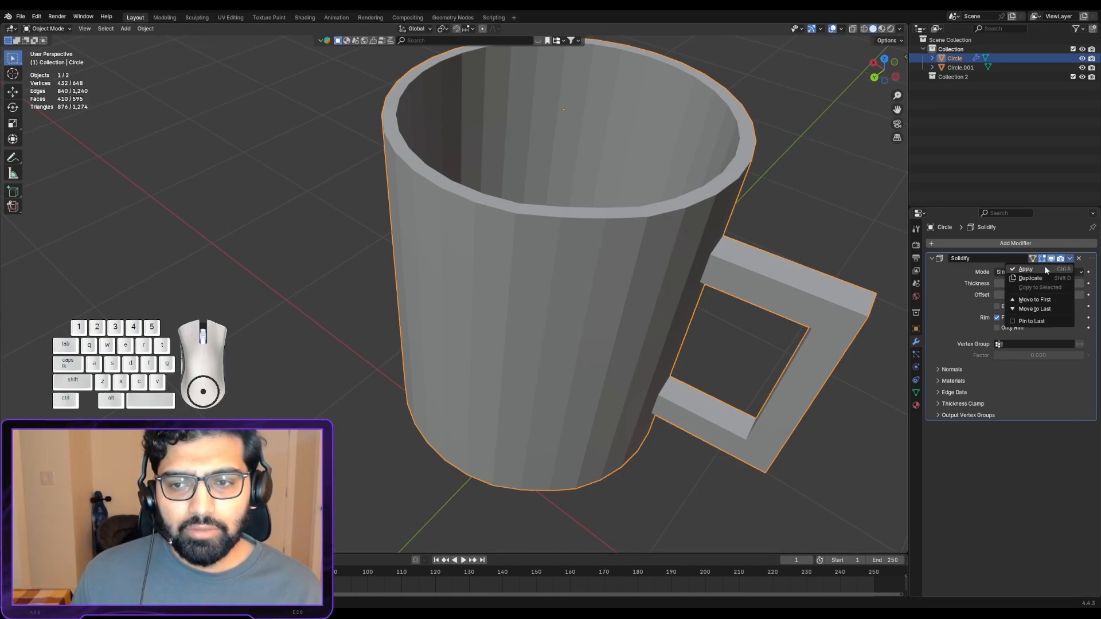
key(Escape)
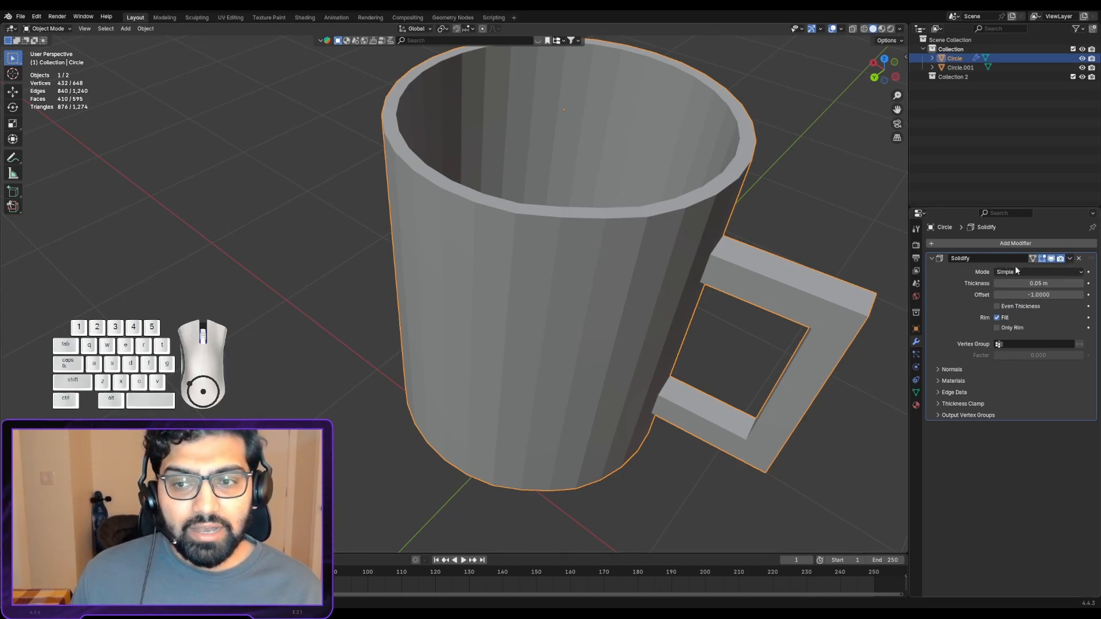
- Return the mug to Edit Mode and check its thickened rim up close for editable edges
middle_drag(654, 250, 687, 264)
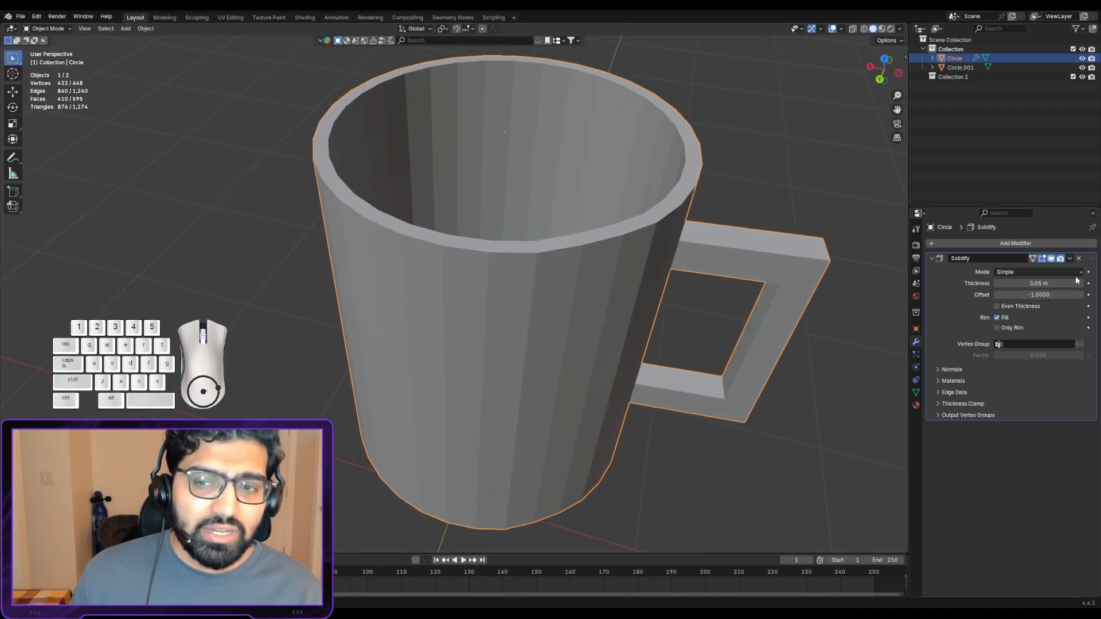
scroll(634, 267, up, 1)
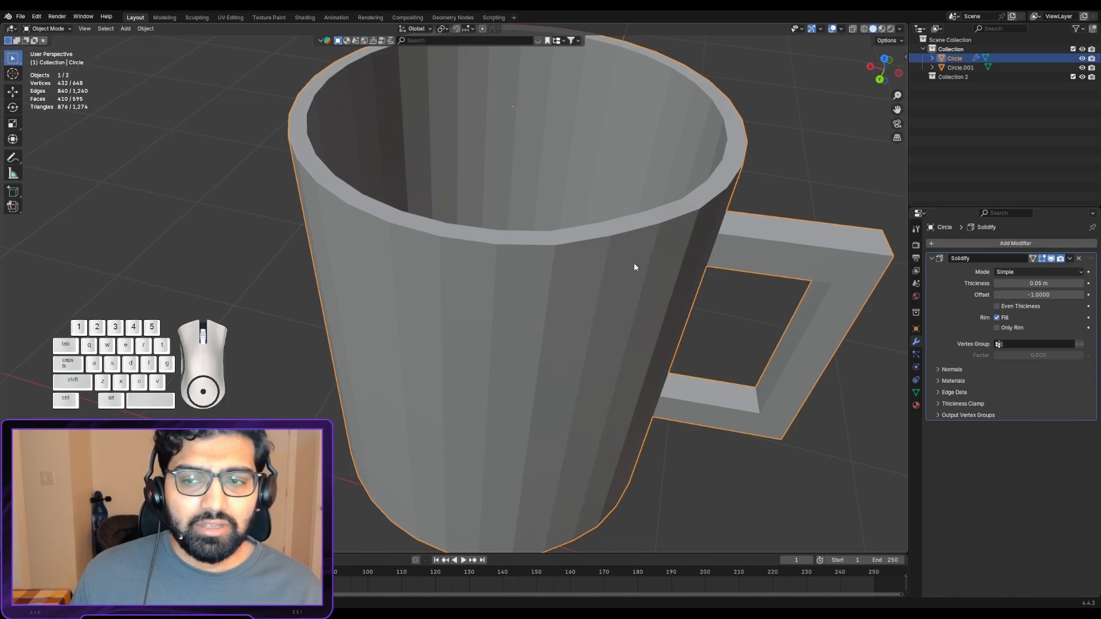
middle_drag(634, 266, 636, 275)
key(Tab)
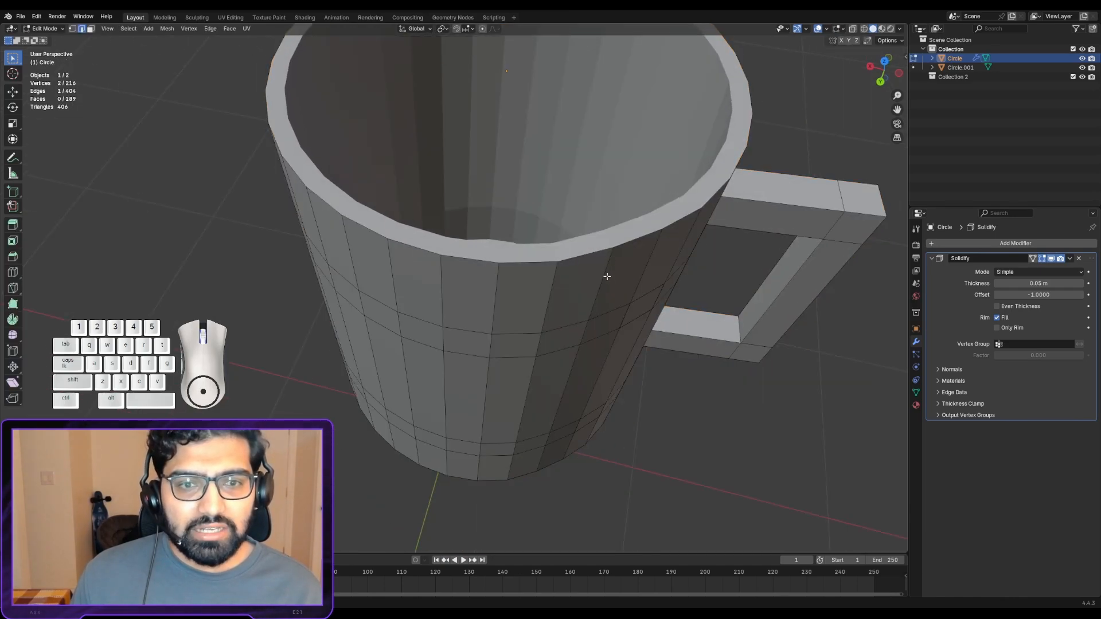
scroll(607, 269, up, 2)
middle_drag(493, 253, 467, 256)
scroll(458, 252, up, 2)
middle_drag(407, 235, 352, 210)
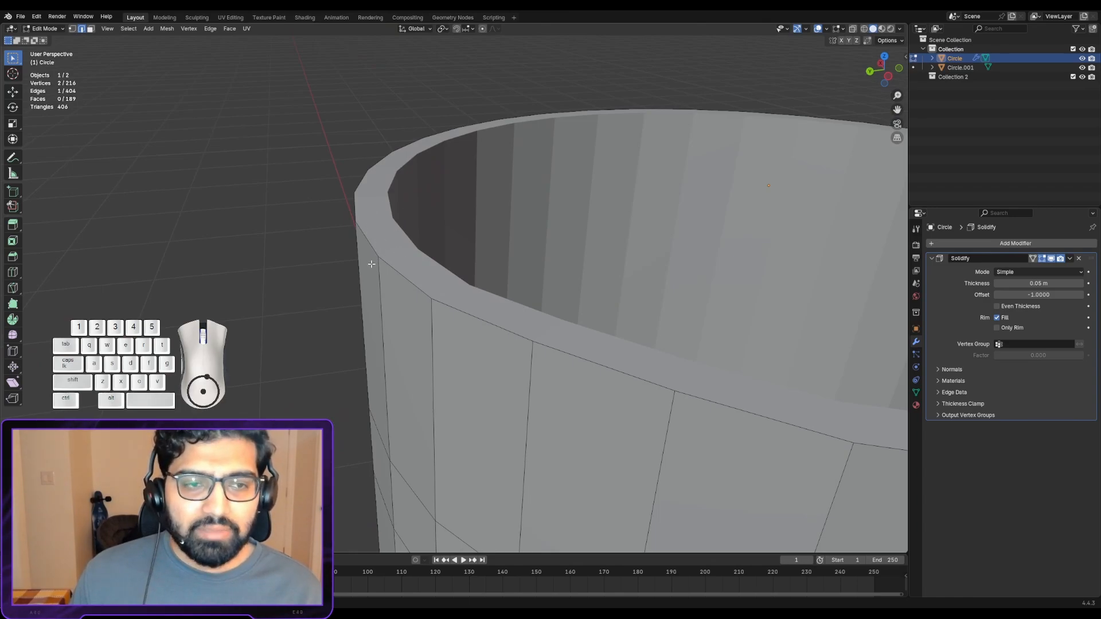
middle_drag(386, 261, 347, 233)
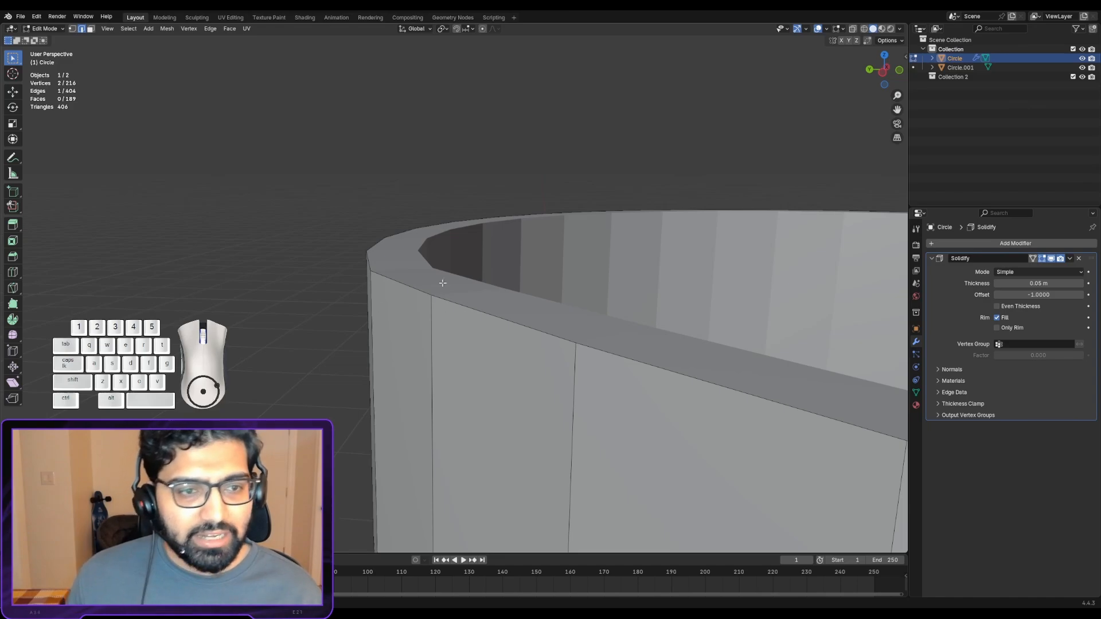
middle_drag(469, 300, 570, 327)
- Compare the rim in Object Mode and Edit Mode, and inspect the wall near the handle
key(Tab)
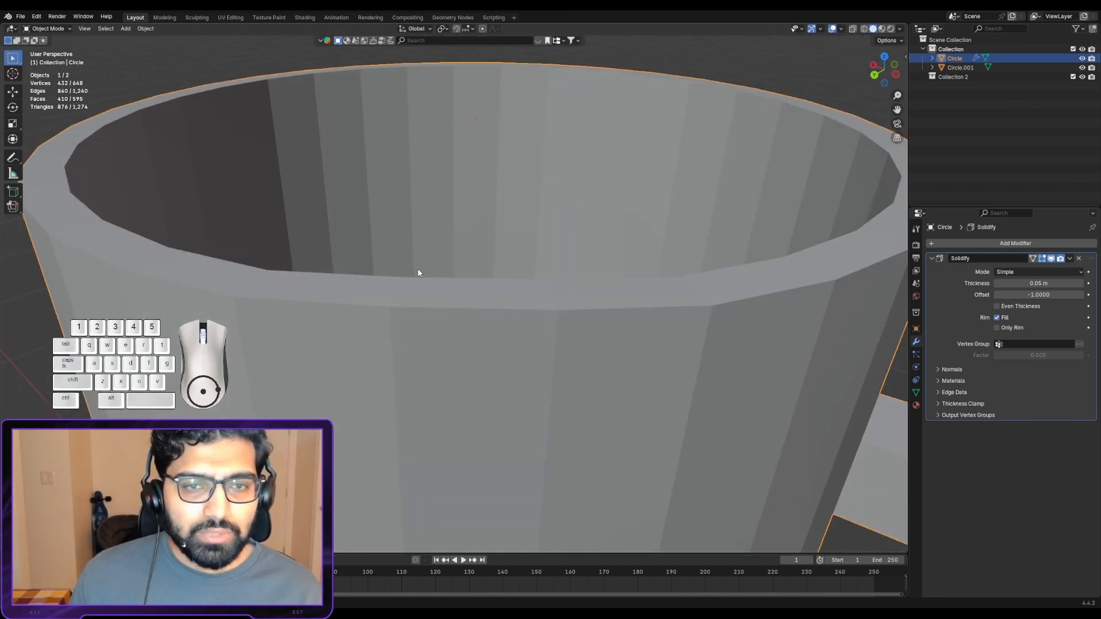
key(Tab)
middle_drag(394, 246, 372, 270)
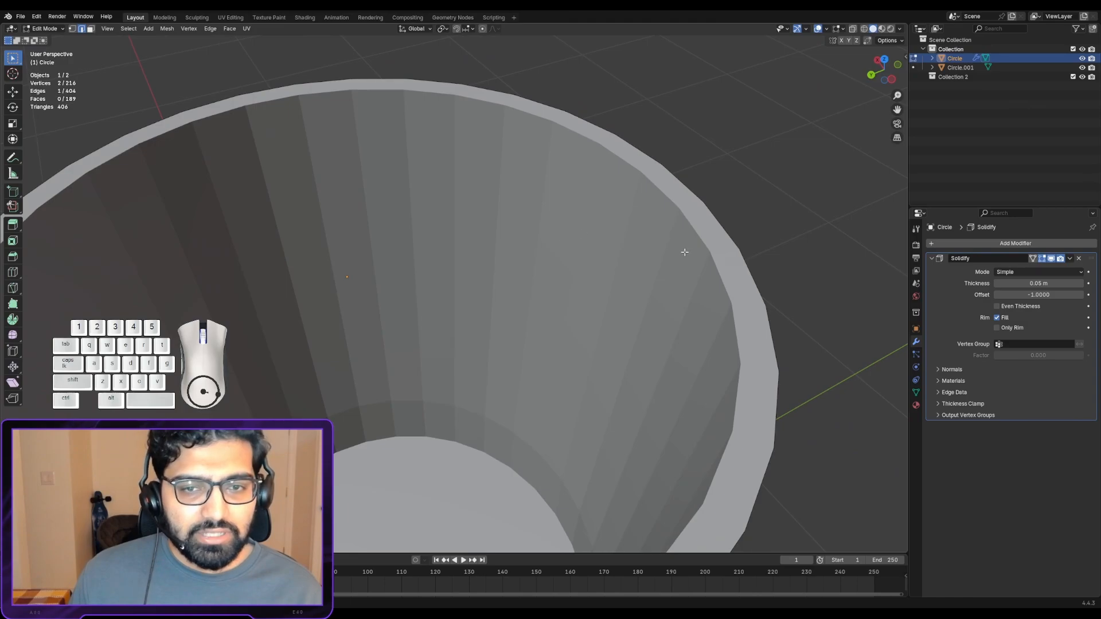
middle_drag(685, 252, 428, 203)
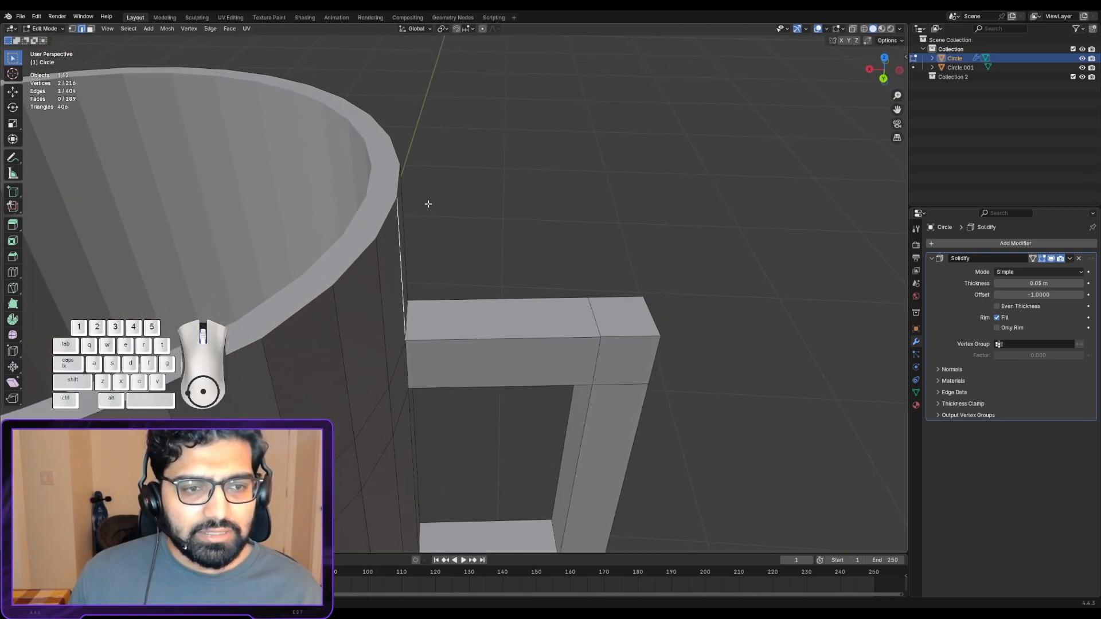
middle_drag(328, 321, 136, 278)
scroll(135, 278, down, 3)
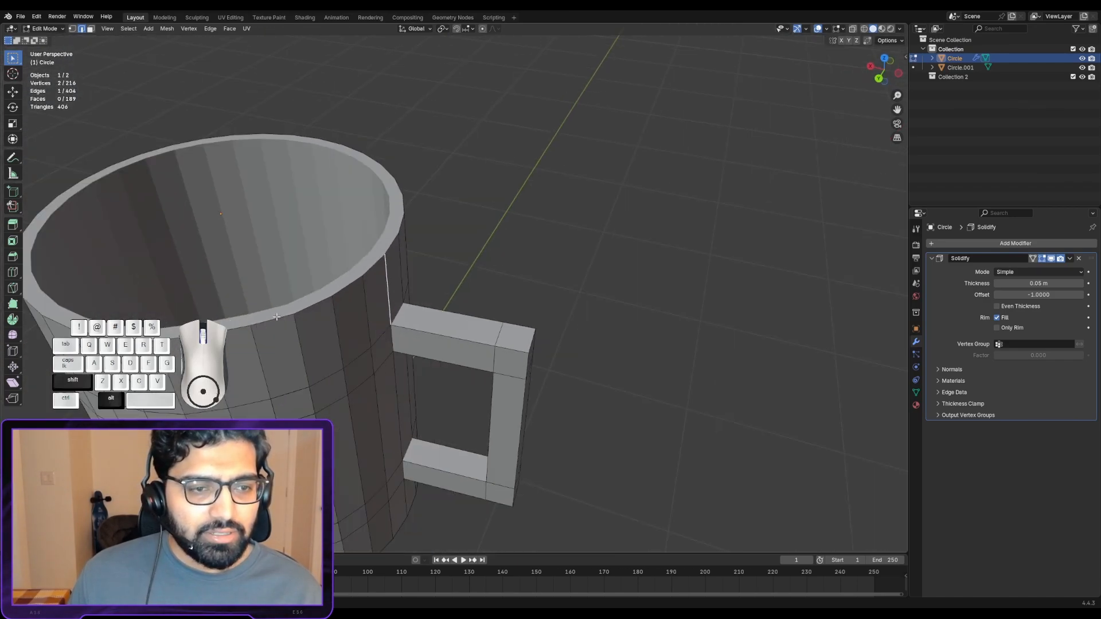
shift+middle_drag(329, 321, 441, 269)
- Apply the mug's Solidify modifier in Object Mode and return to Edit Mode
click(1069, 259)
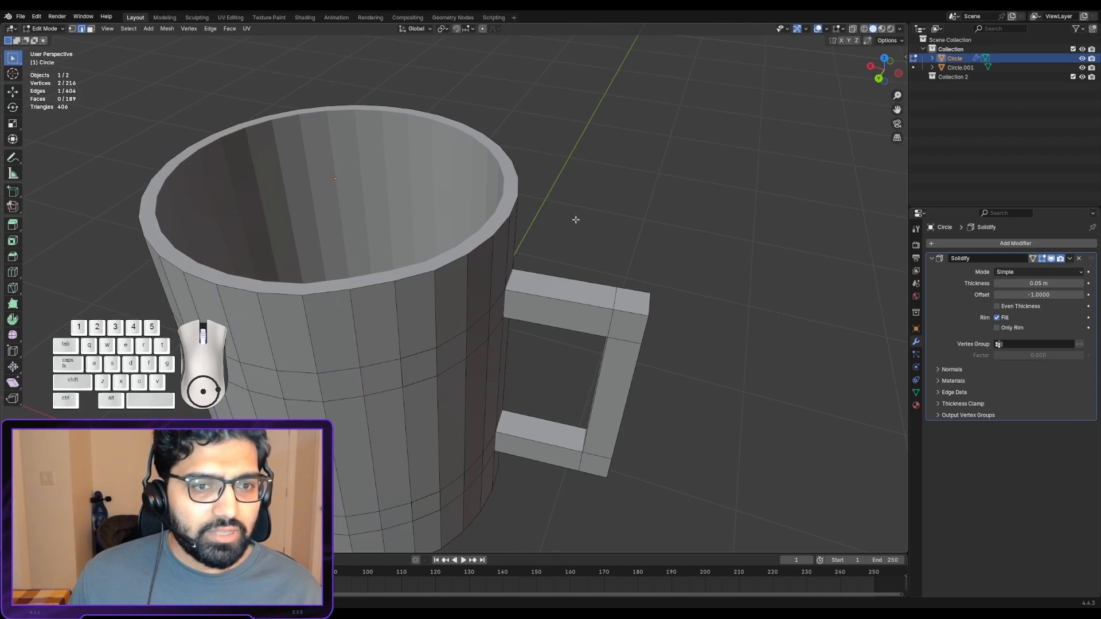
key(Tab)
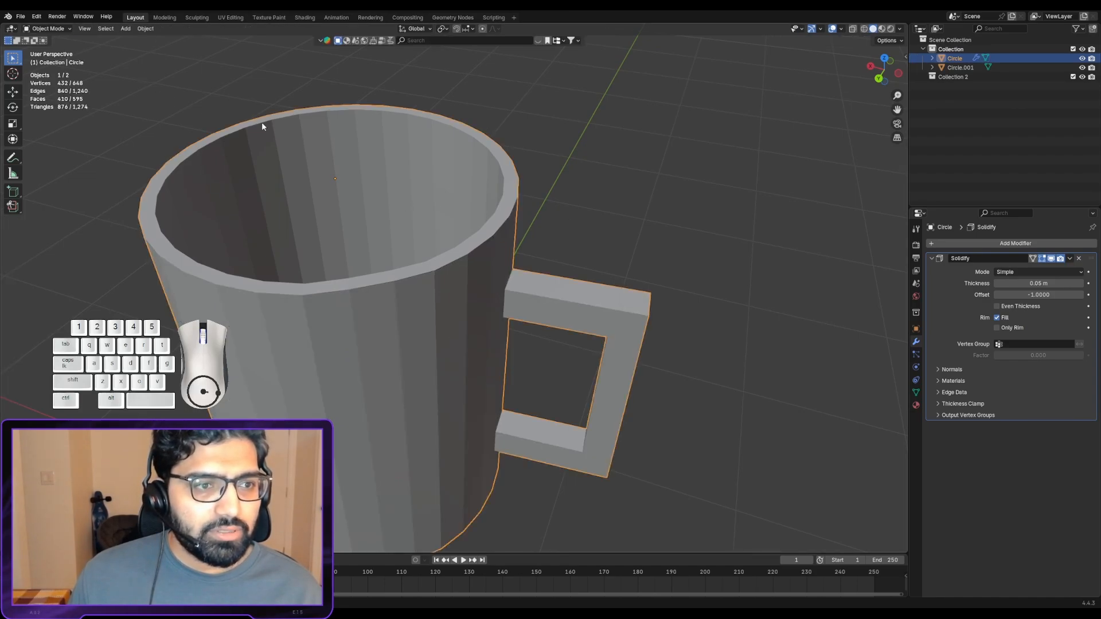
click(1069, 258)
key(Tab)
- Examine the mesh edges on the mug's rim and inner wall after applying Solidify
middle_drag(699, 314, 612, 269)
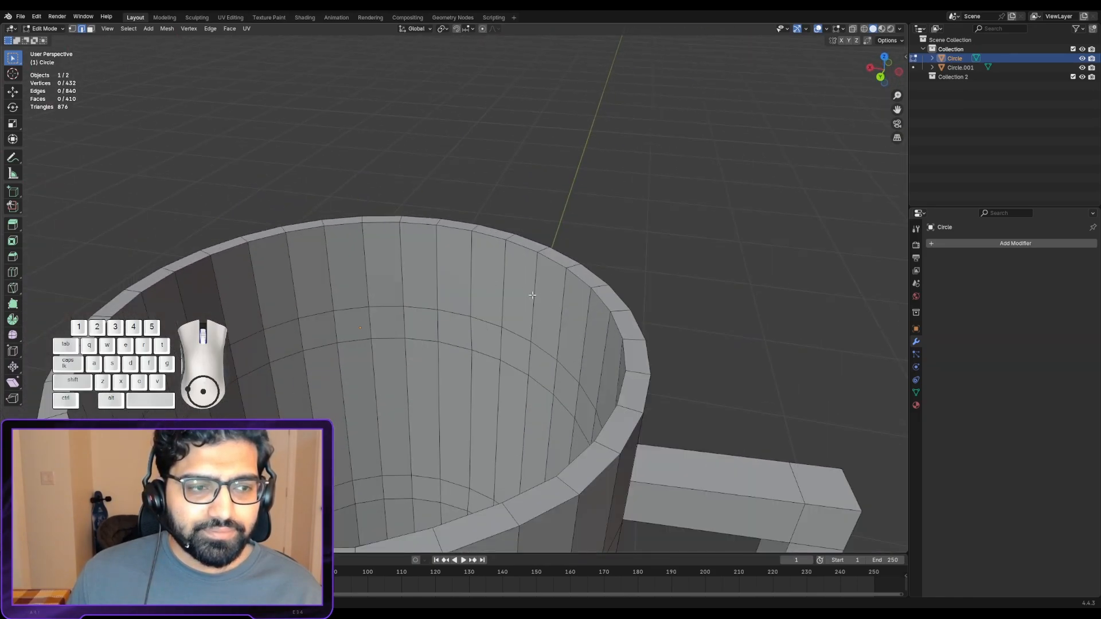
alt+shift+drag(509, 278, 583, 234)
scroll(579, 262, down, 1)
scroll(624, 349, down, 1)
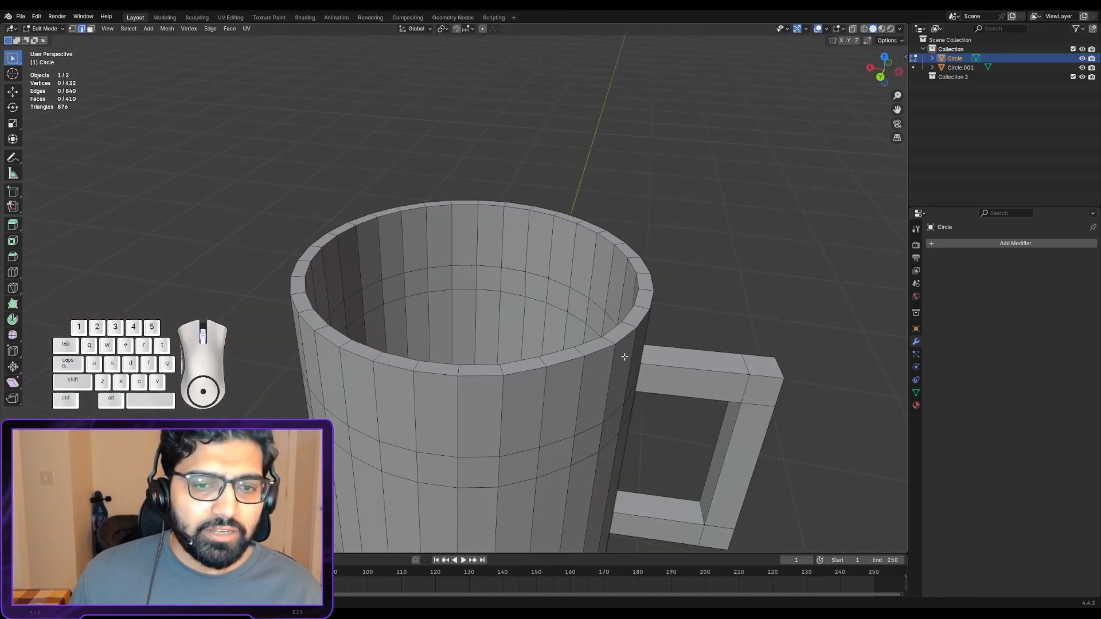
middle_drag(623, 356, 683, 278)
scroll(601, 269, up, 1)
middle_drag(601, 269, 589, 270)
scroll(590, 270, up, 2)
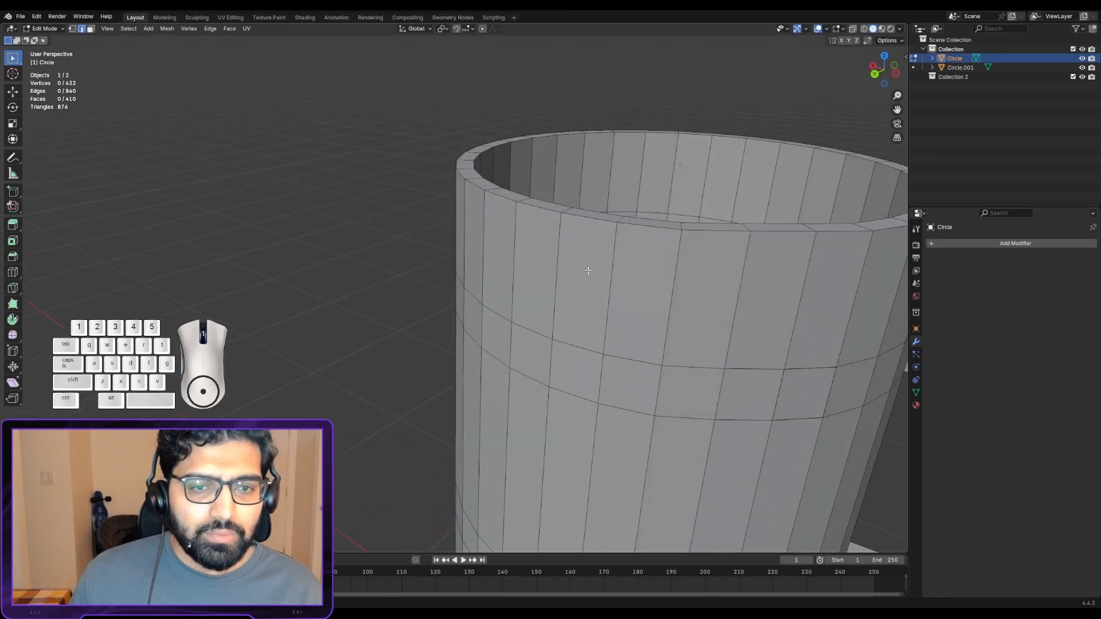
- Select the outer edge loop around the mug's rim
alt+shift+drag(643, 247, 480, 283)
scroll(480, 281, up, 2)
middle_drag(537, 244, 344, 254)
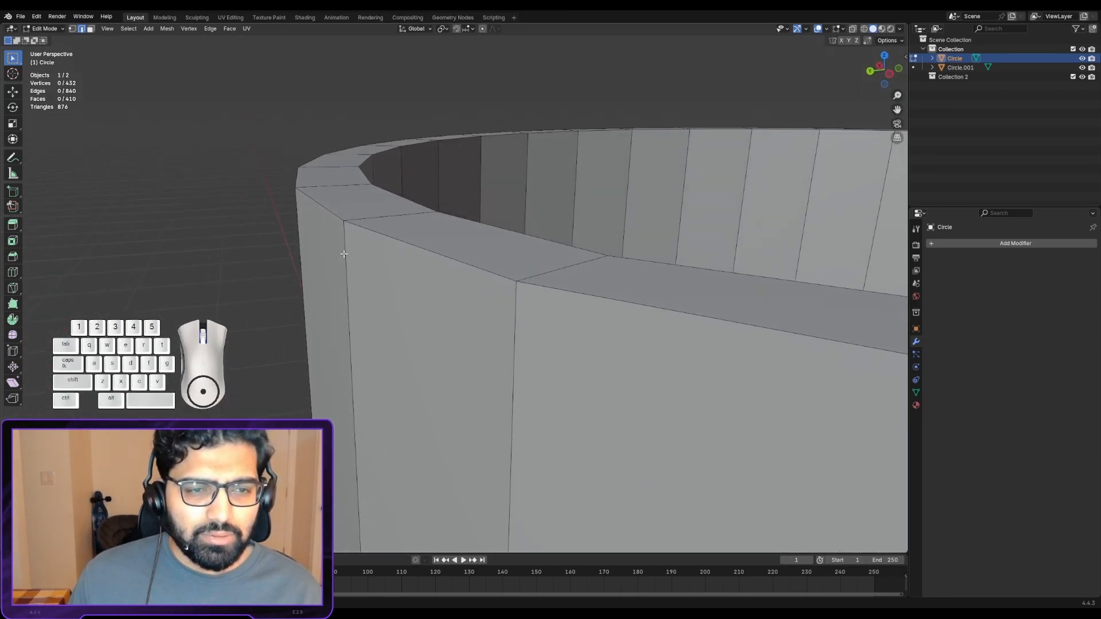
alt+click(385, 237)
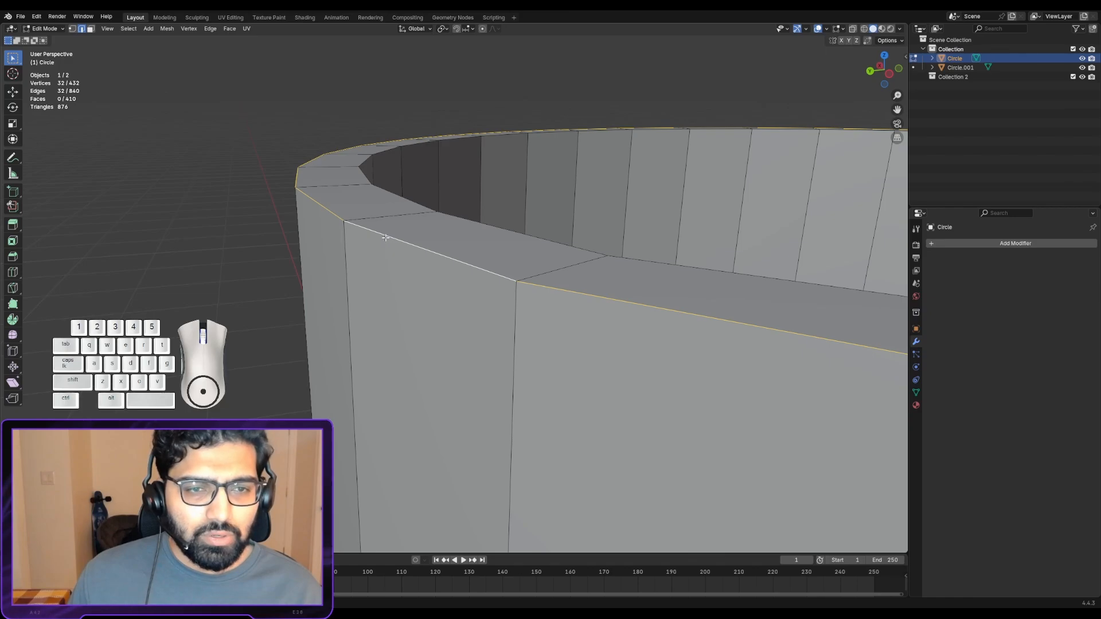
scroll(385, 237, down, 2)
middle_drag(466, 275, 550, 300)
scroll(574, 300, down, 4)
scroll(573, 300, up, 4)
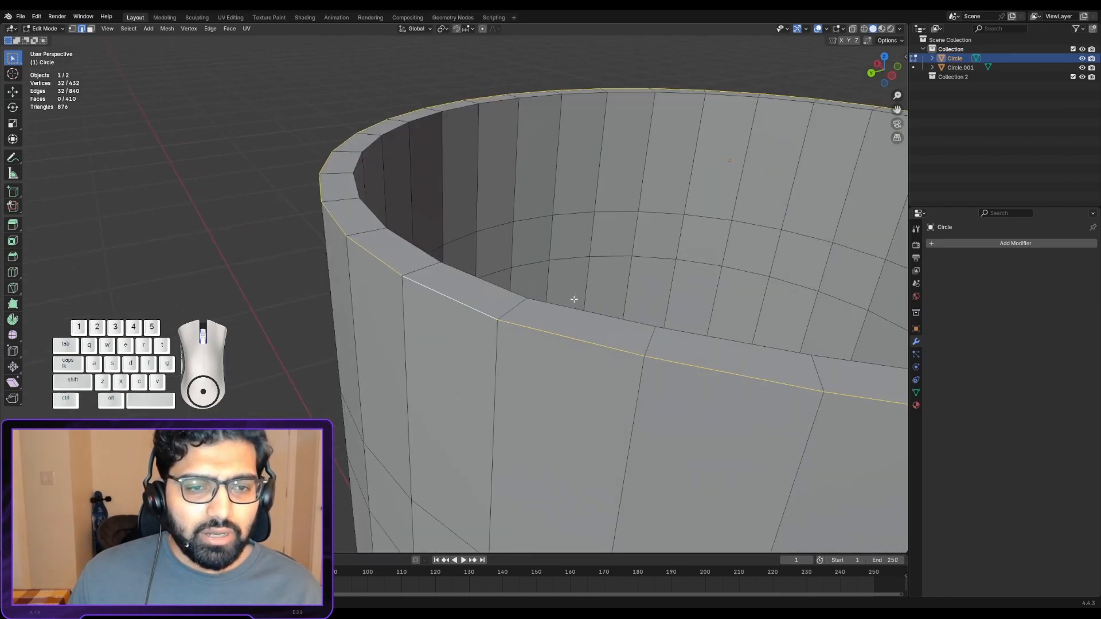
- Bevel the selected outer rim edge loop with a narrow offset and 4 segments
right_click(461, 305)
alt+right_click(461, 303)
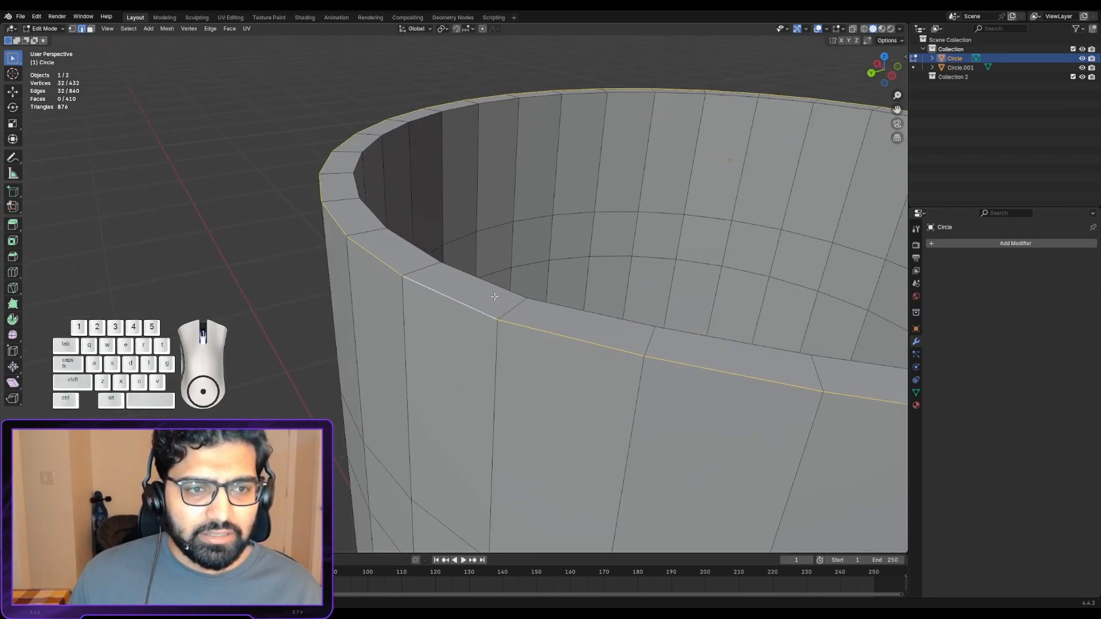
middle_drag(494, 296, 469, 253)
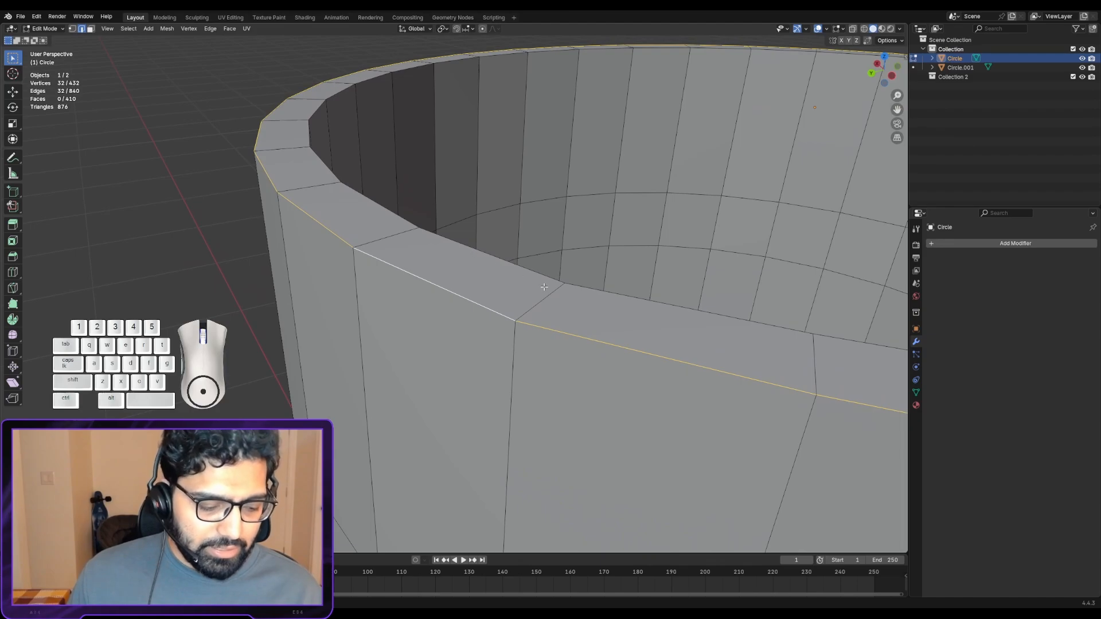
key(ctrl+b)
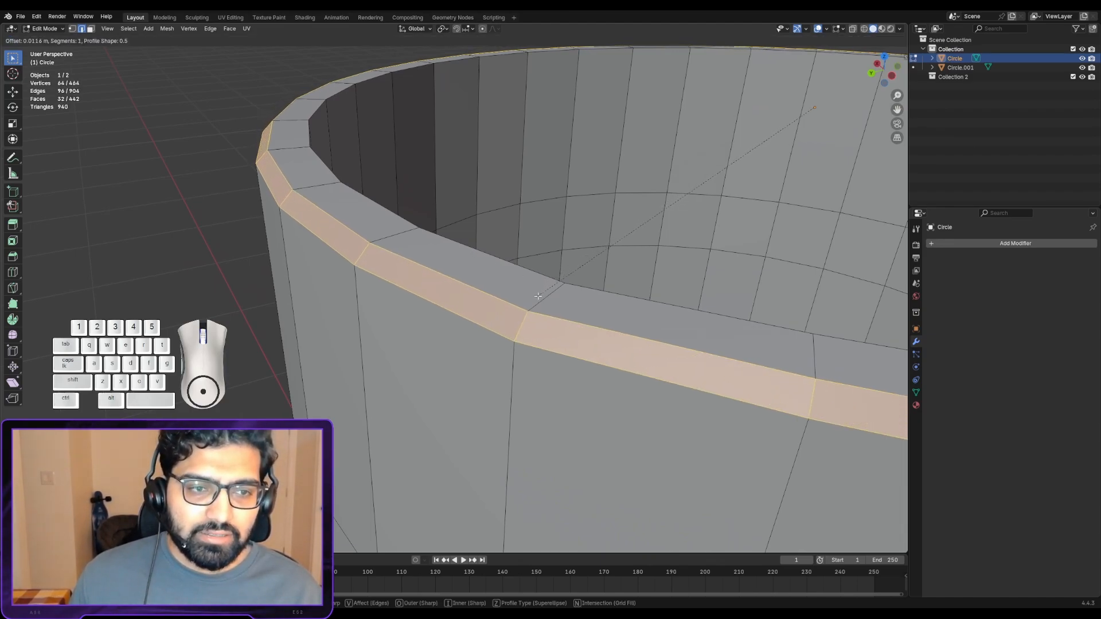
scroll(536, 318, up, 1)
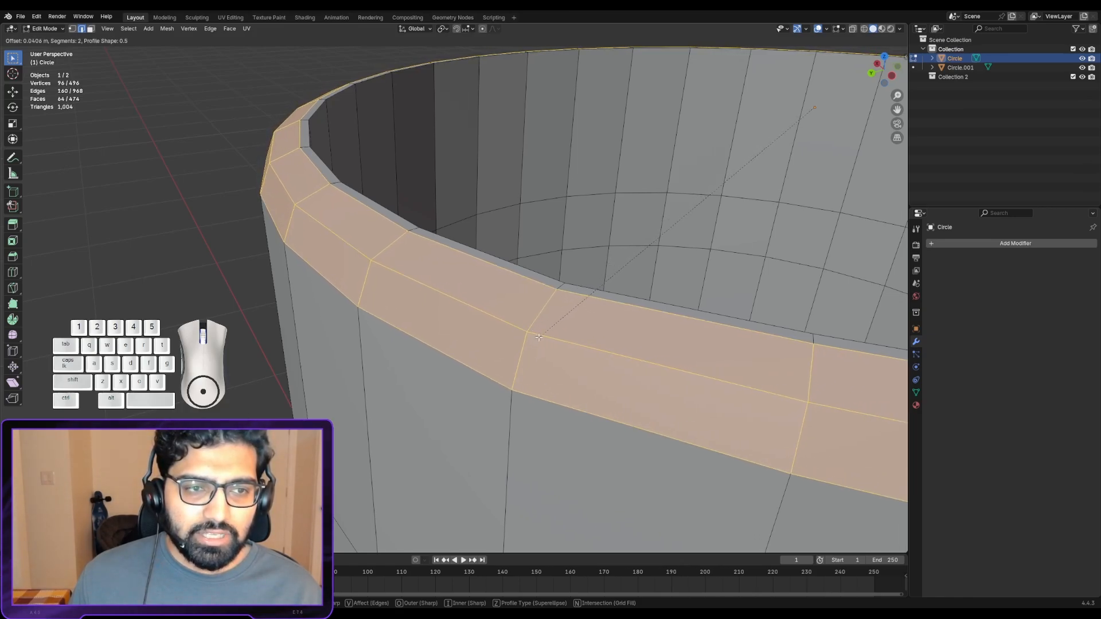
scroll(537, 313, up, 1)
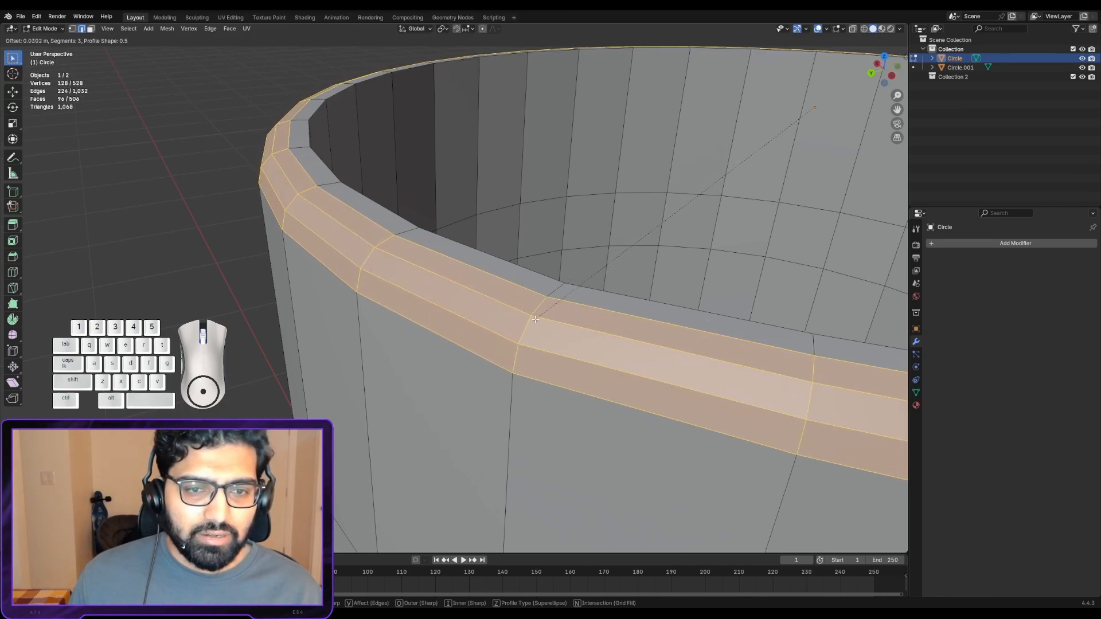
scroll(535, 319, down, 2)
scroll(535, 319, up, 2)
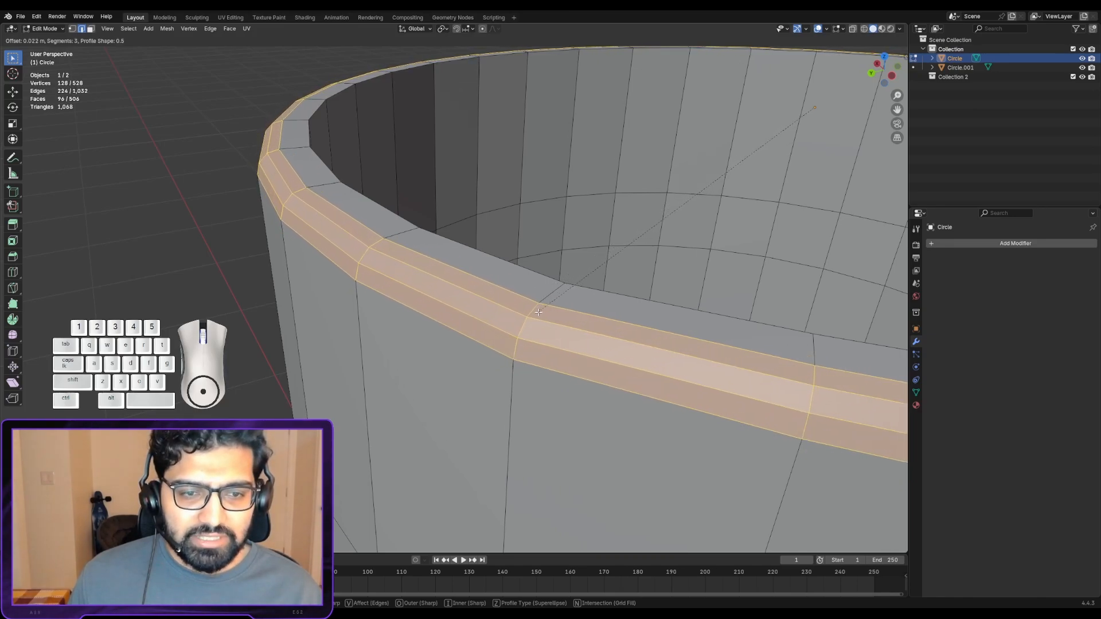
scroll(539, 326, up, 1)
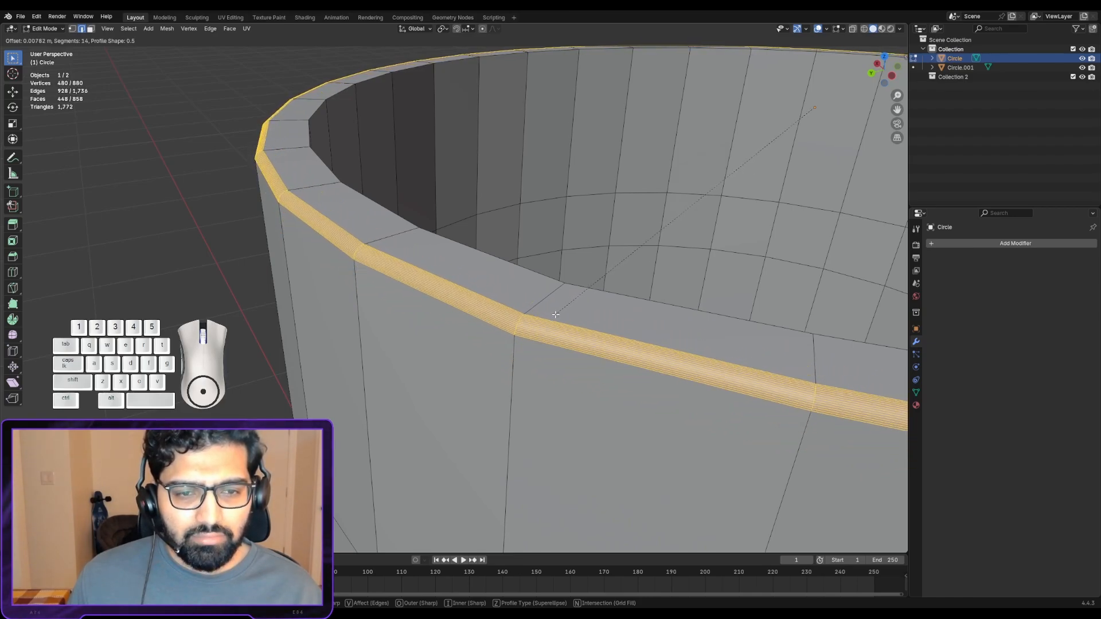
scroll(550, 321, down, 10)
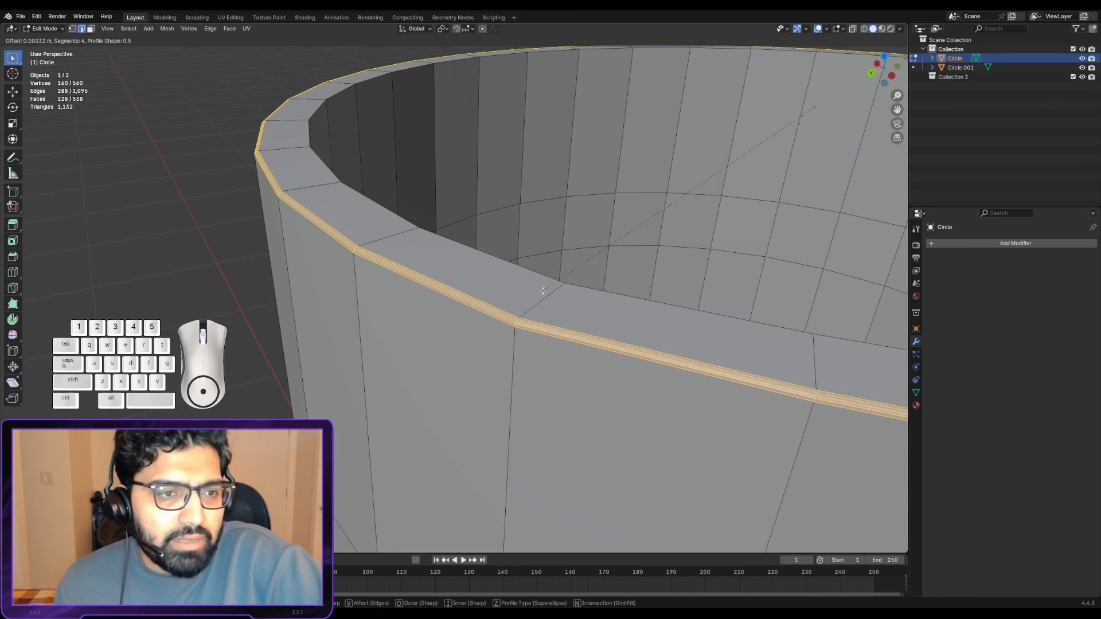
click(536, 292)
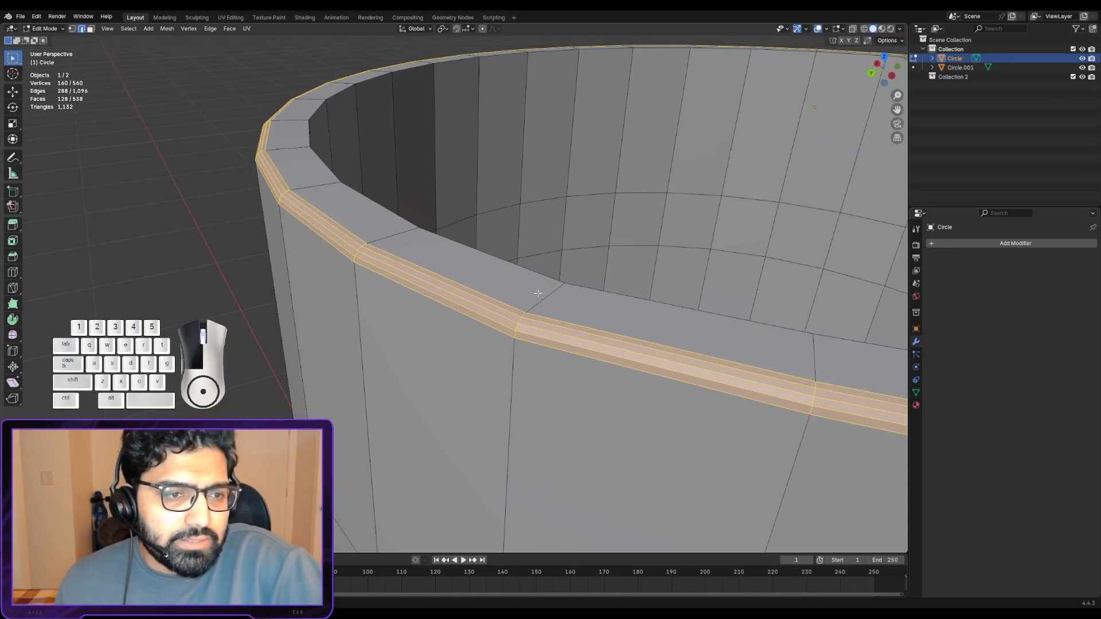
- Select the inner edge loop of the rim and bevel it about 0.008 m with 4 segments
middle_drag(536, 293, 466, 269)
right_click(395, 278)
scroll(401, 277, down, 2)
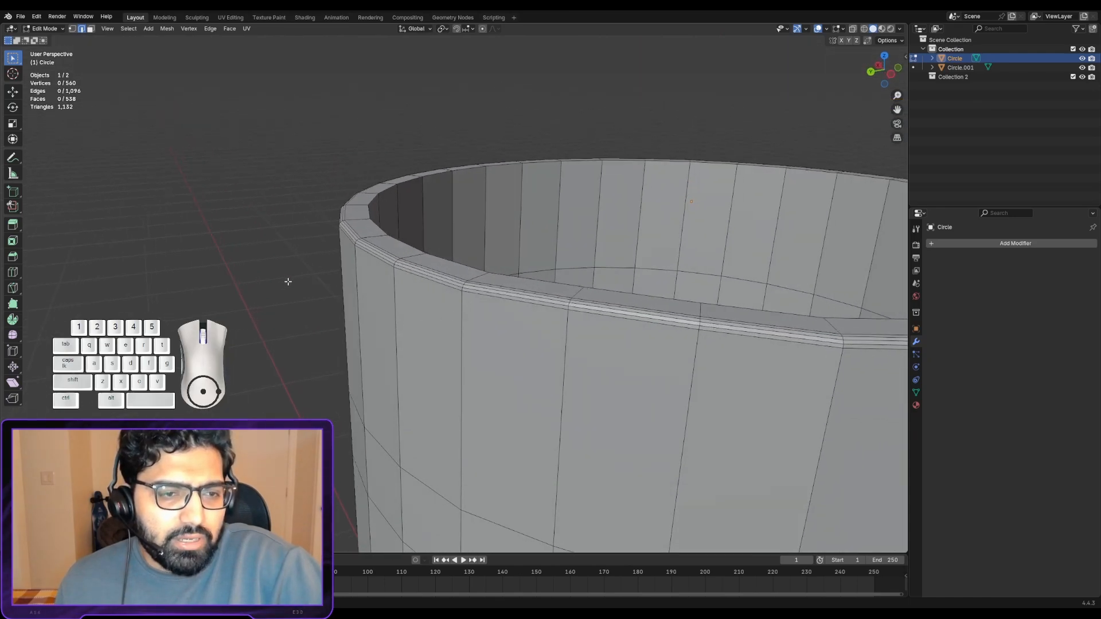
middle_drag(288, 277, 221, 280)
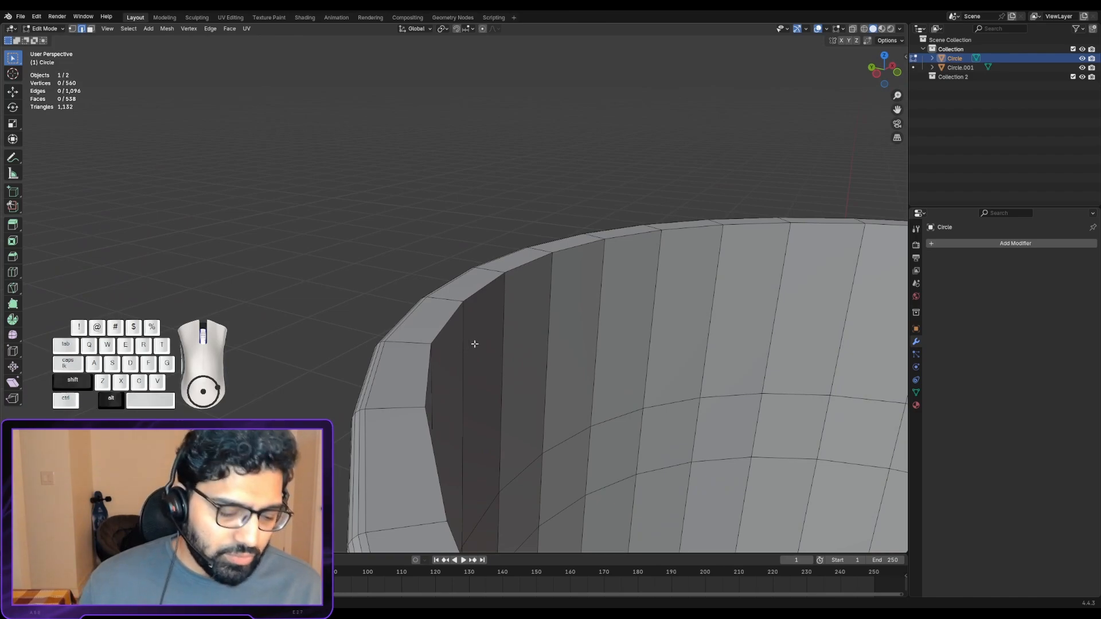
middle_drag(474, 343, 437, 312)
alt+right_click(438, 315)
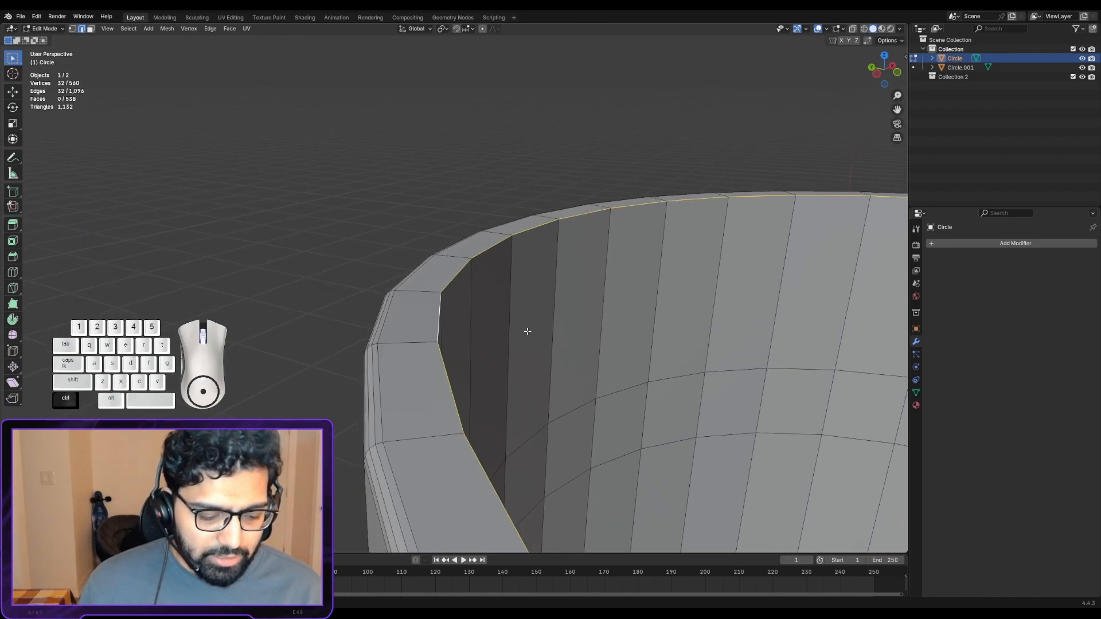
key(ctrl+b)
scroll(508, 352, up, 3)
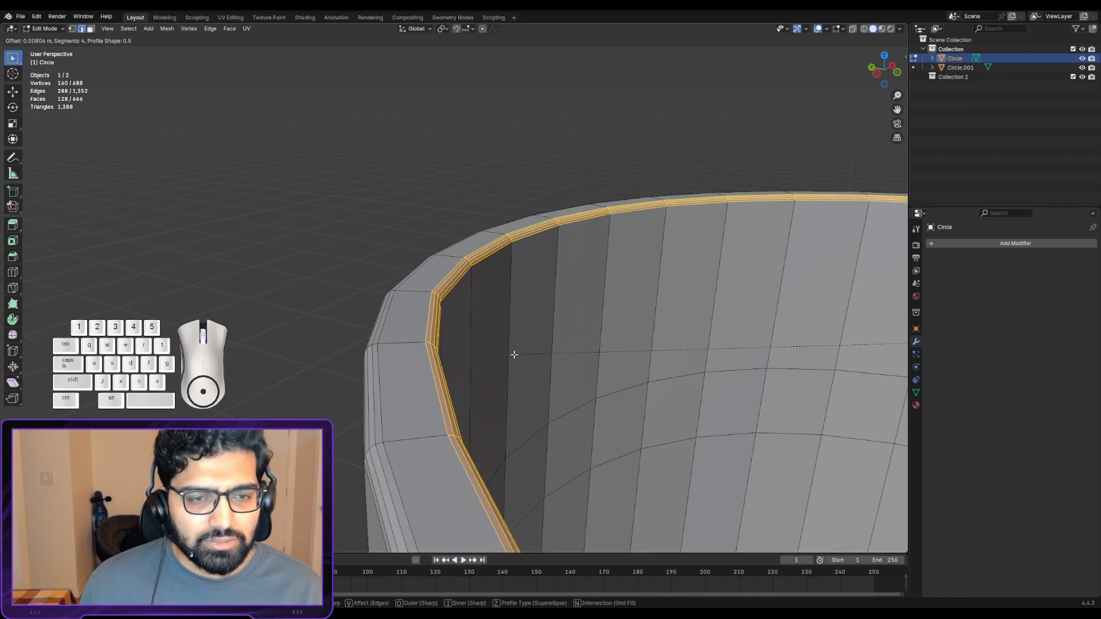
click(515, 354)
- Examine the bevelled rim and the upper part of the handle in Object Mode
scroll(507, 351, down, 2)
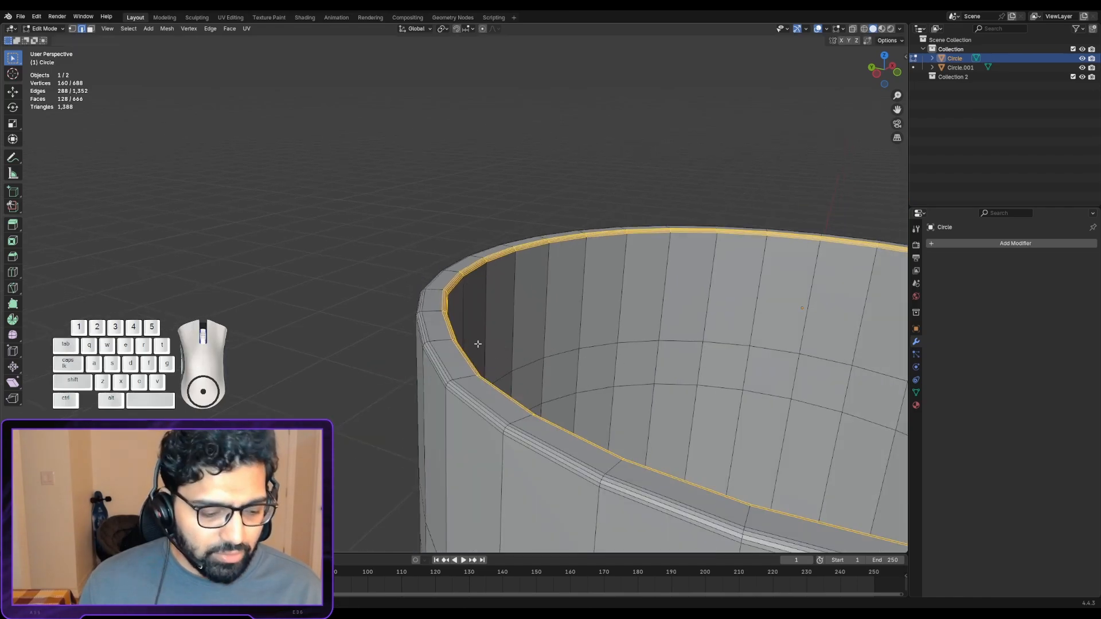
key(Tab)
scroll(456, 350, down, 1)
shift+middle_drag(502, 396, 575, 265)
scroll(466, 326, down, 3)
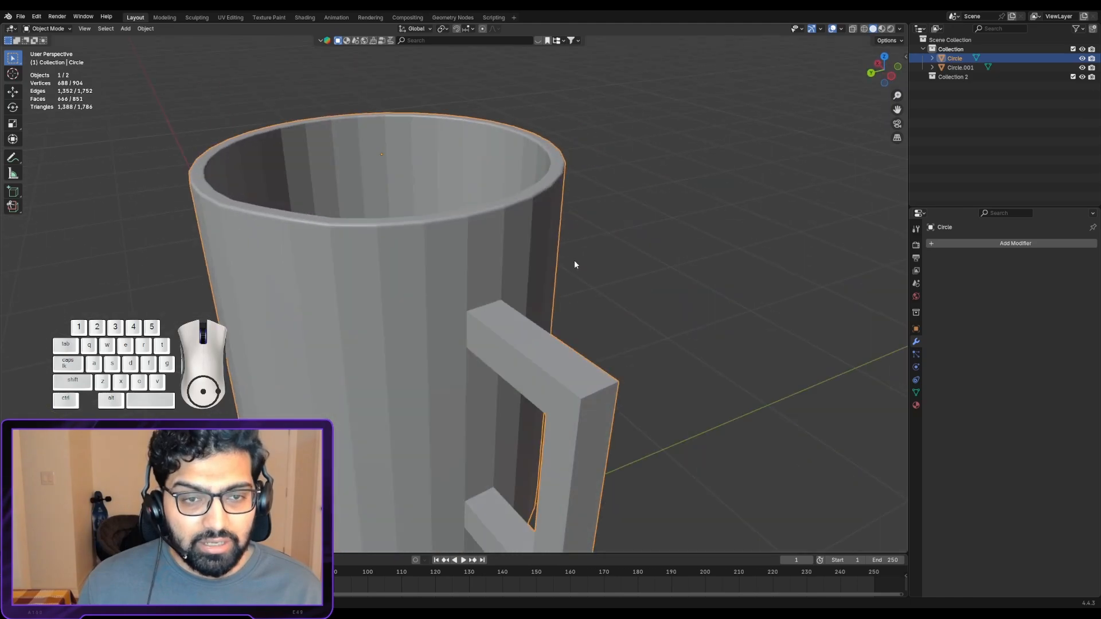
alt+drag(575, 264, 569, 255)
scroll(512, 237, up, 3)
alt+shift+drag(537, 298, 522, 221)
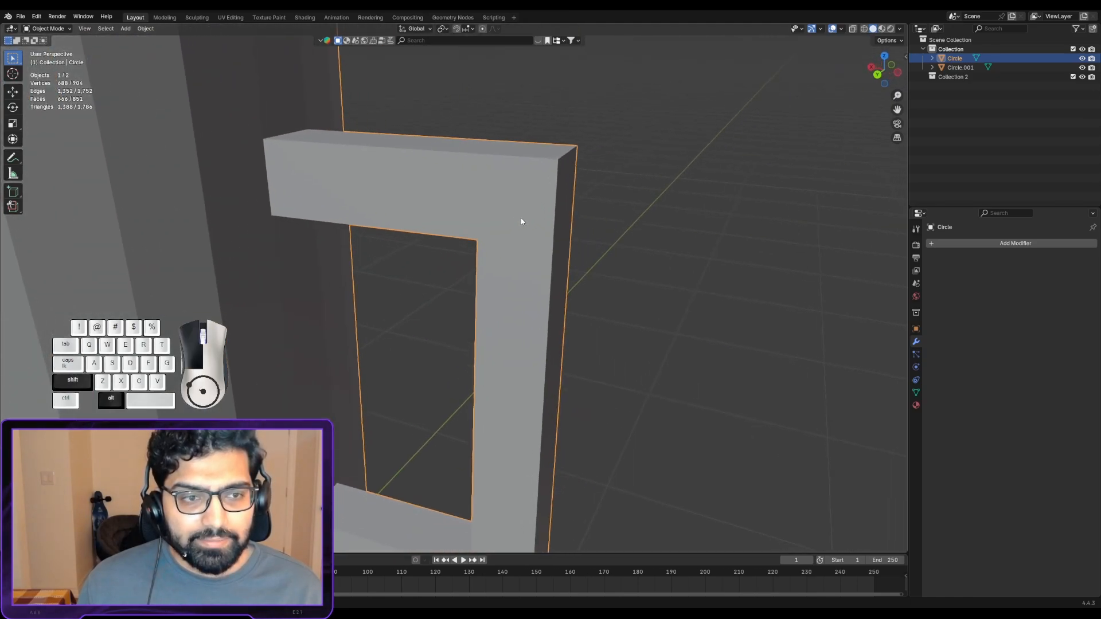
- In Edit Mode, bevel the handle's upper outer corner edge about 0.075 m with 4 segments
key(Tab)
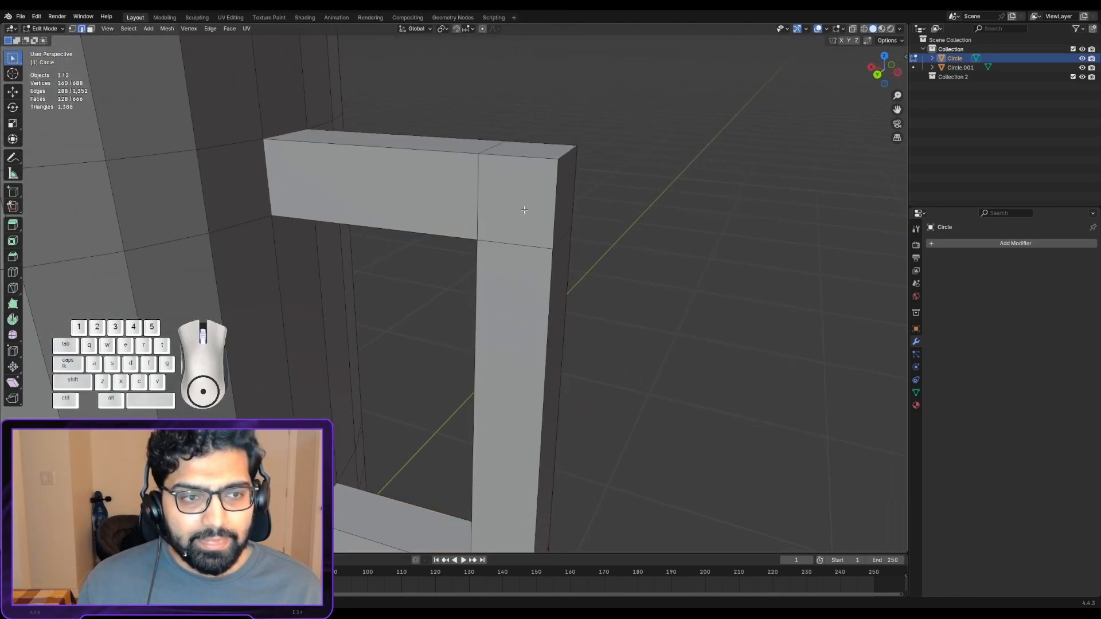
right_click(571, 157)
alt+drag(571, 156, 505, 182)
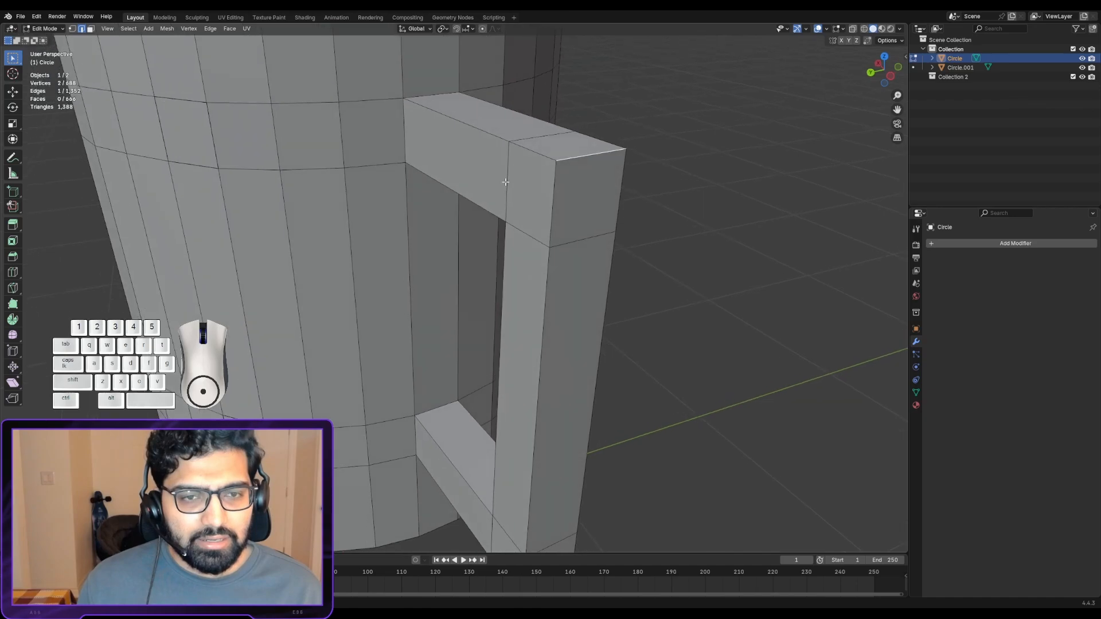
middle_drag(505, 181, 538, 184)
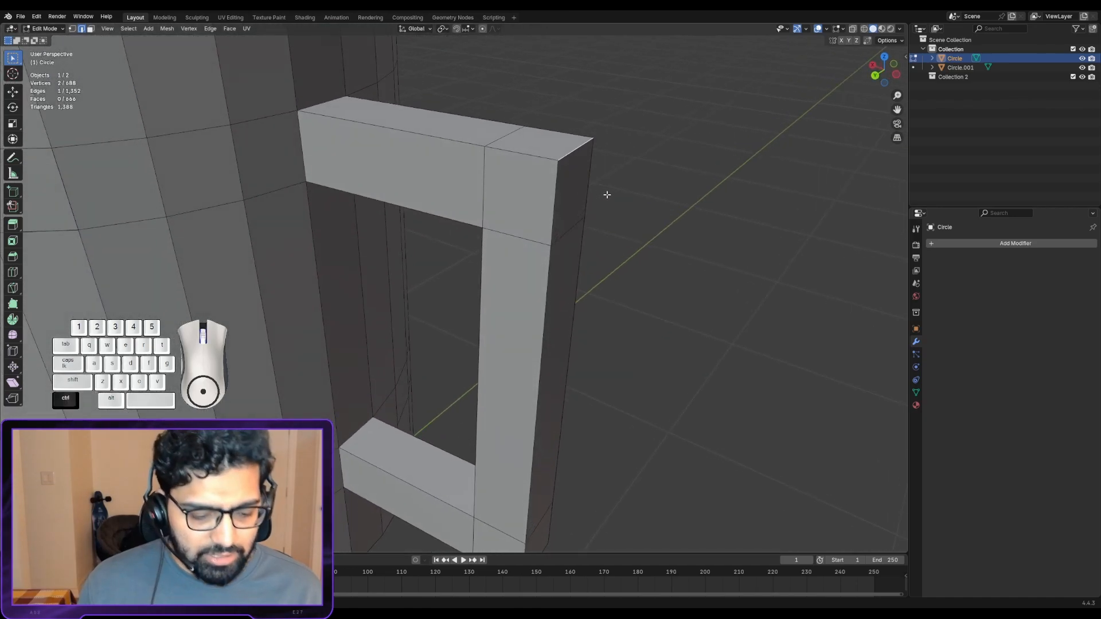
key(ctrl+b)
scroll(599, 206, up, 3)
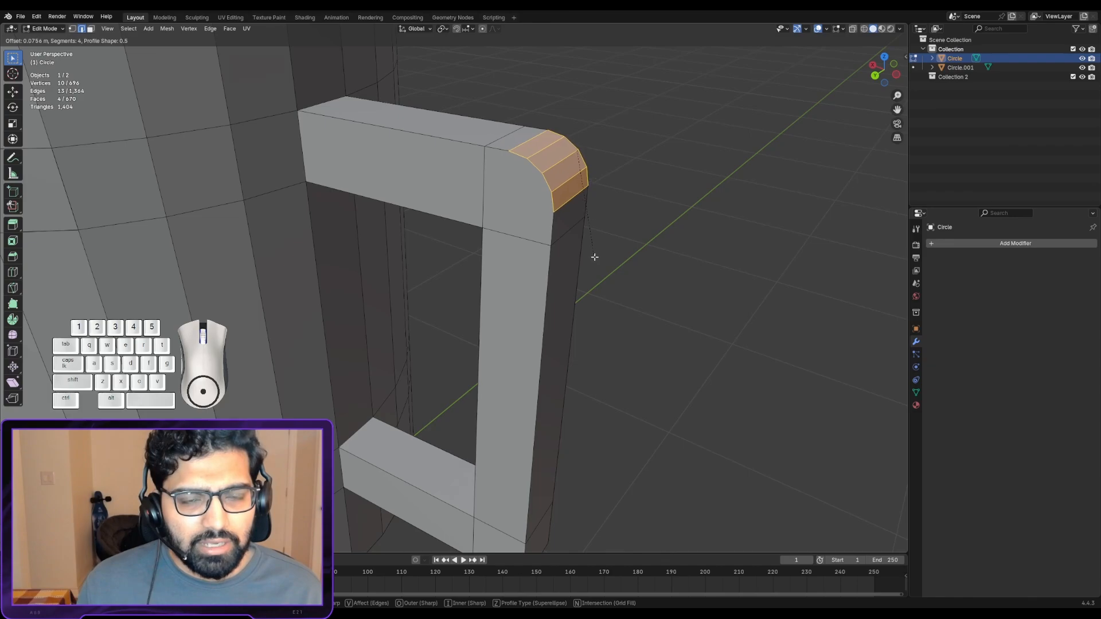
click(593, 257)
- Bevel the handle's lower outer corner edge with 4 segments and check the mug in Object Mode
key(Tab)
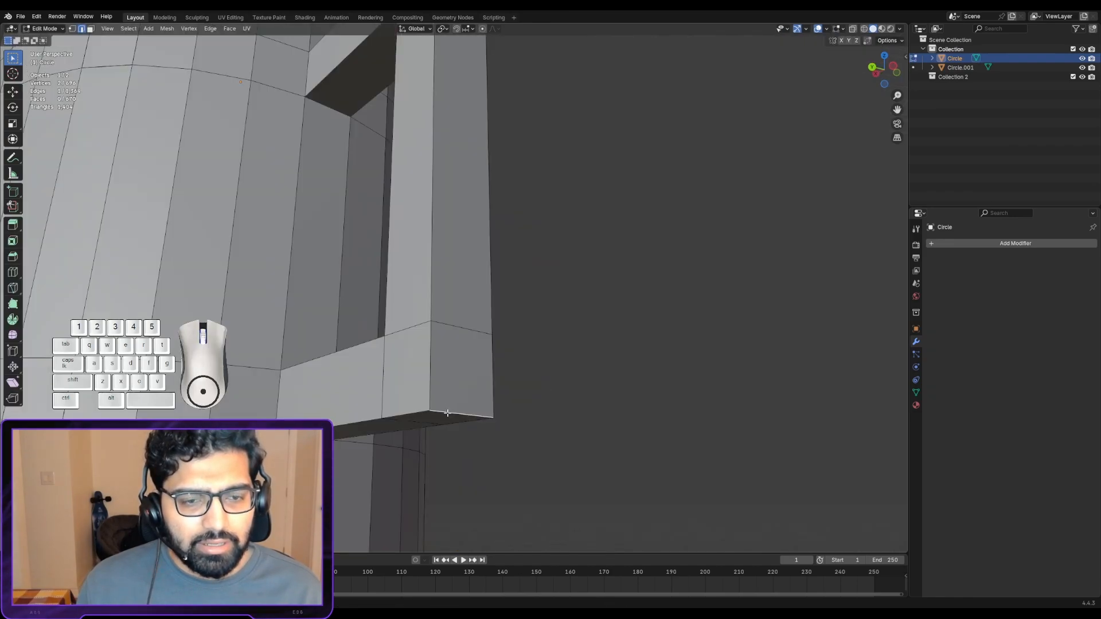
key(ctrl+b)
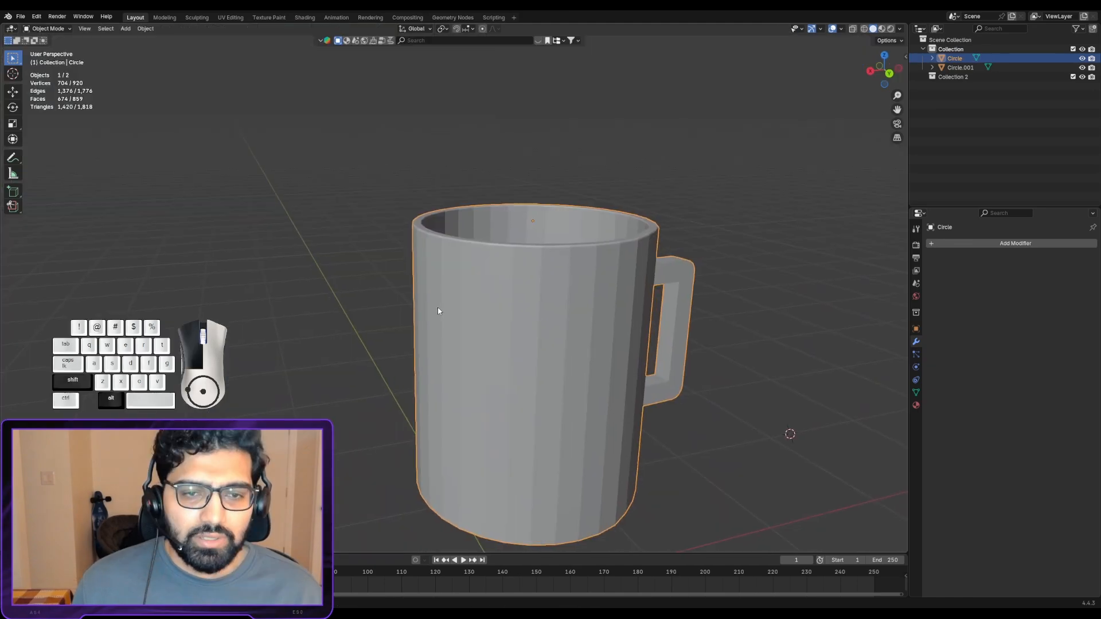
scroll(414, 291, up, 5)
scroll(389, 287, down, 3)
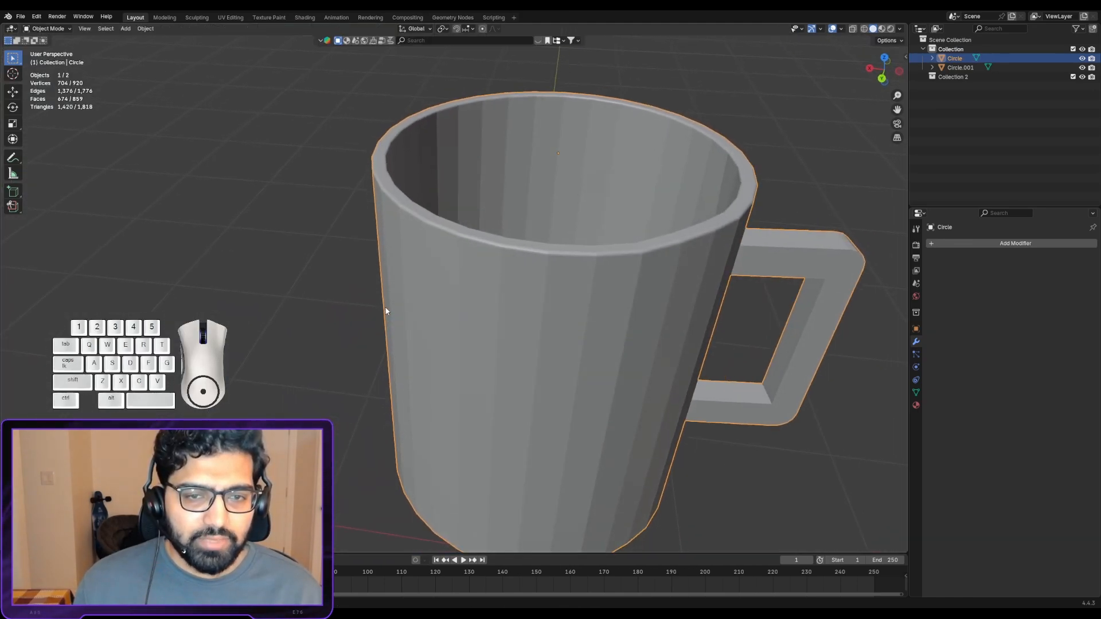
- Bevel the edge loop around the mug's base with 4 segments and return to Object Mode
middle_drag(603, 407, 512, 191)
key(Tab)
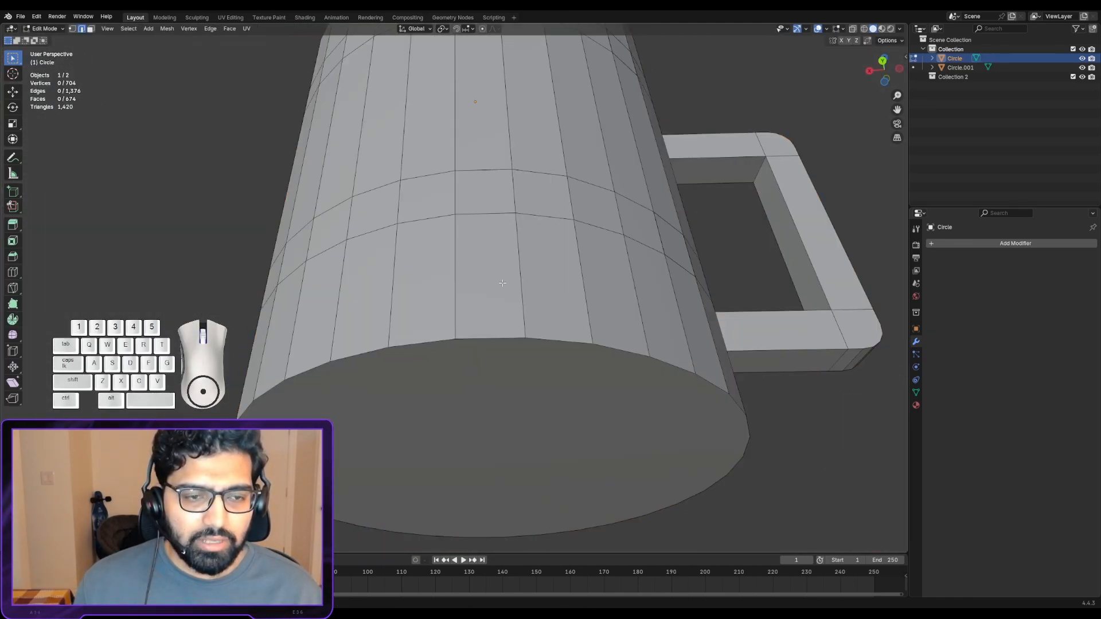
alt+click(494, 340)
key(ctrl+b)
scroll(542, 363, up, 3)
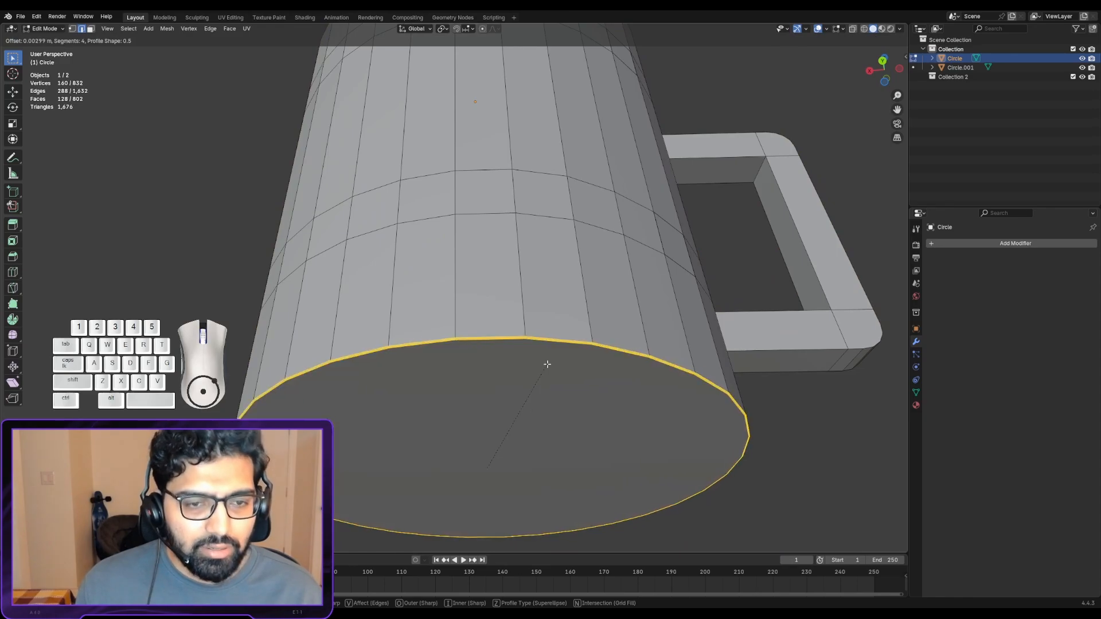
click(551, 360)
key(Tab)
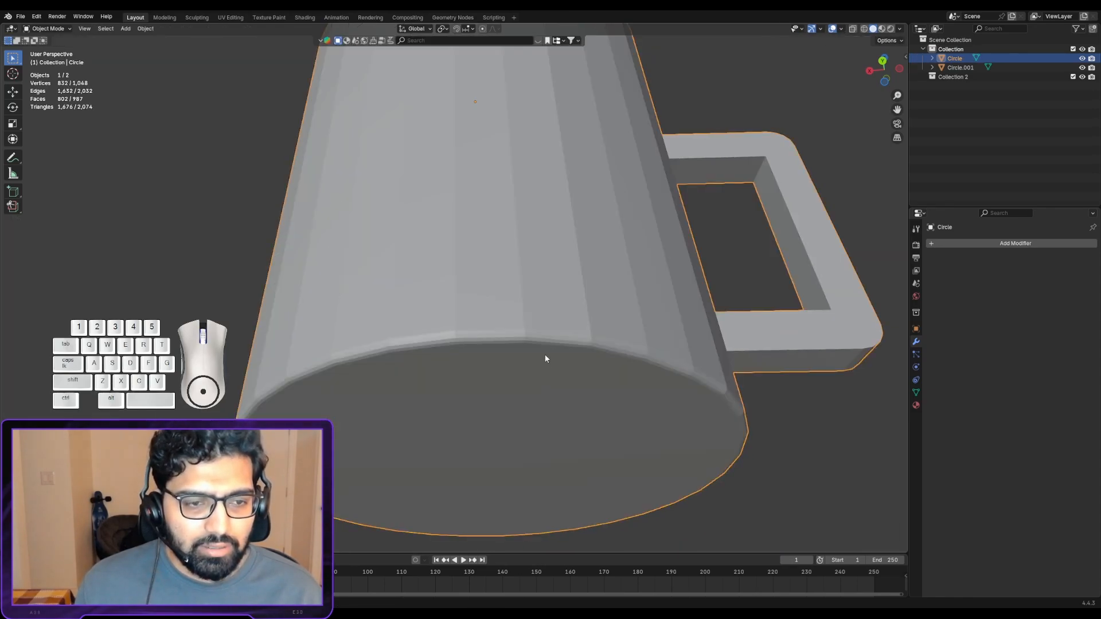
- Apply Shade Smooth to the mug object
middle_drag(545, 354, 526, 353)
scroll(526, 353, up, 3)
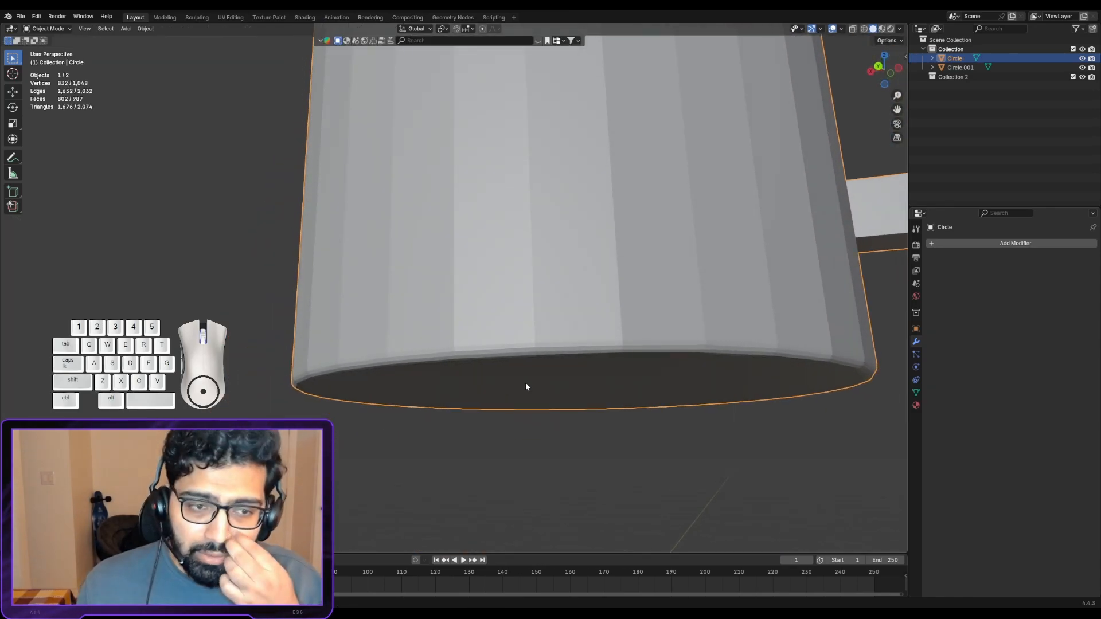
scroll(525, 382, down, 4)
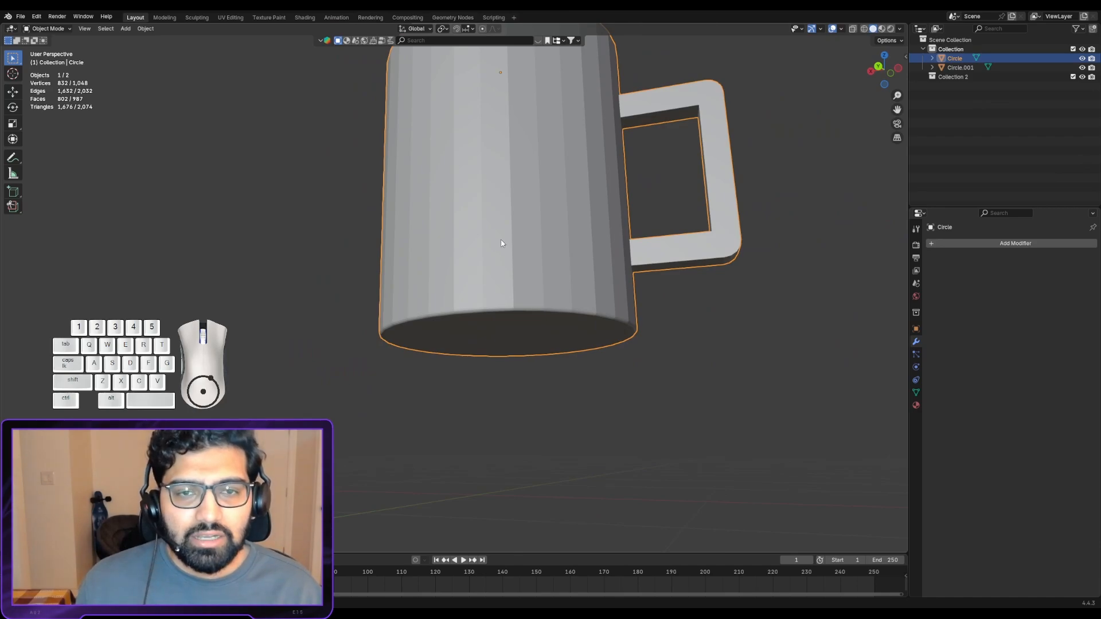
middle_drag(500, 243, 476, 251)
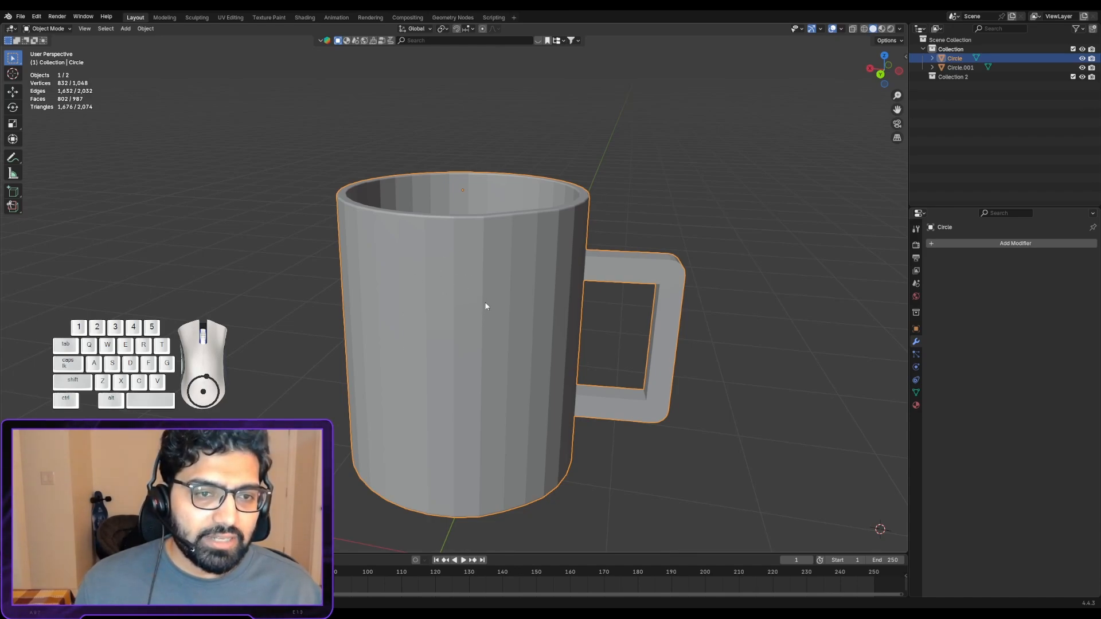
right_click(483, 285)
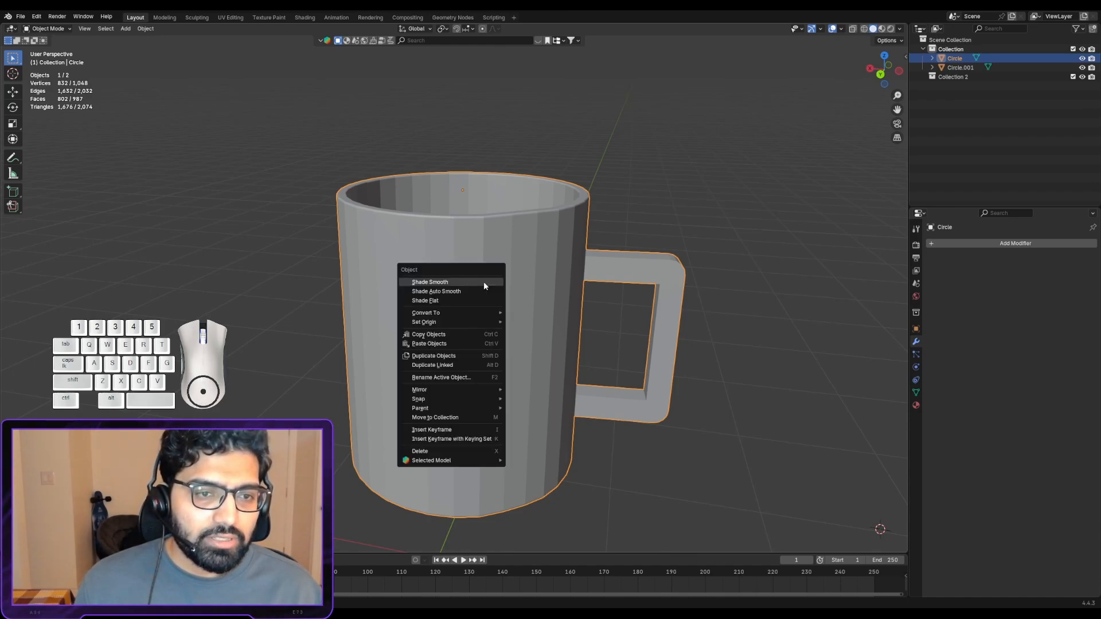
click(450, 282)
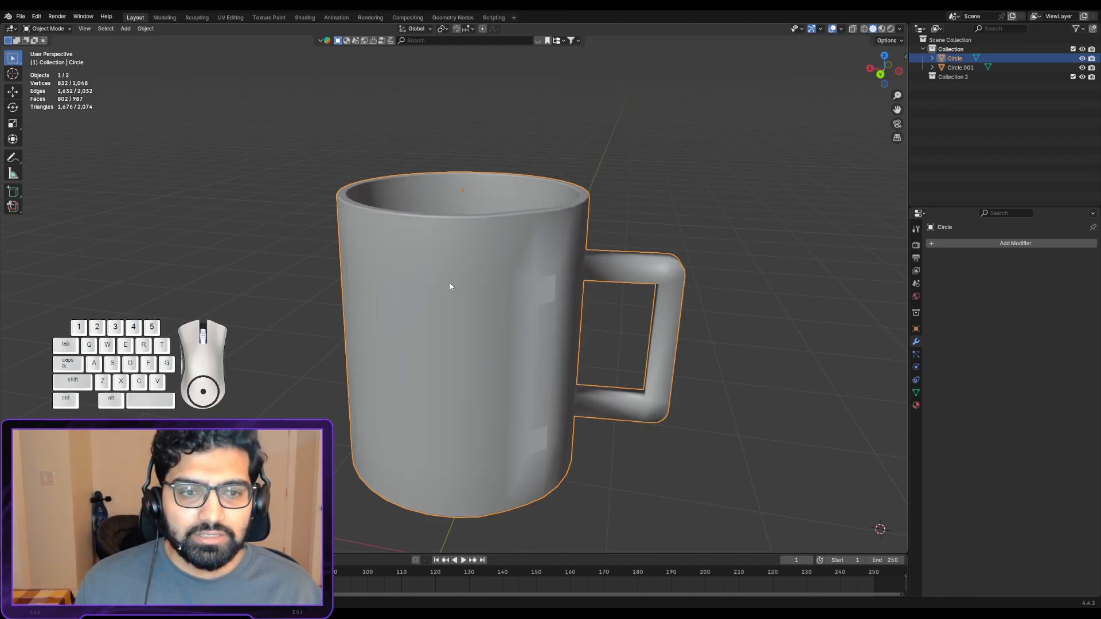
- Examine the smooth shading around the handle joints, on the outer wall and inside the mug
middle_drag(457, 277, 499, 200)
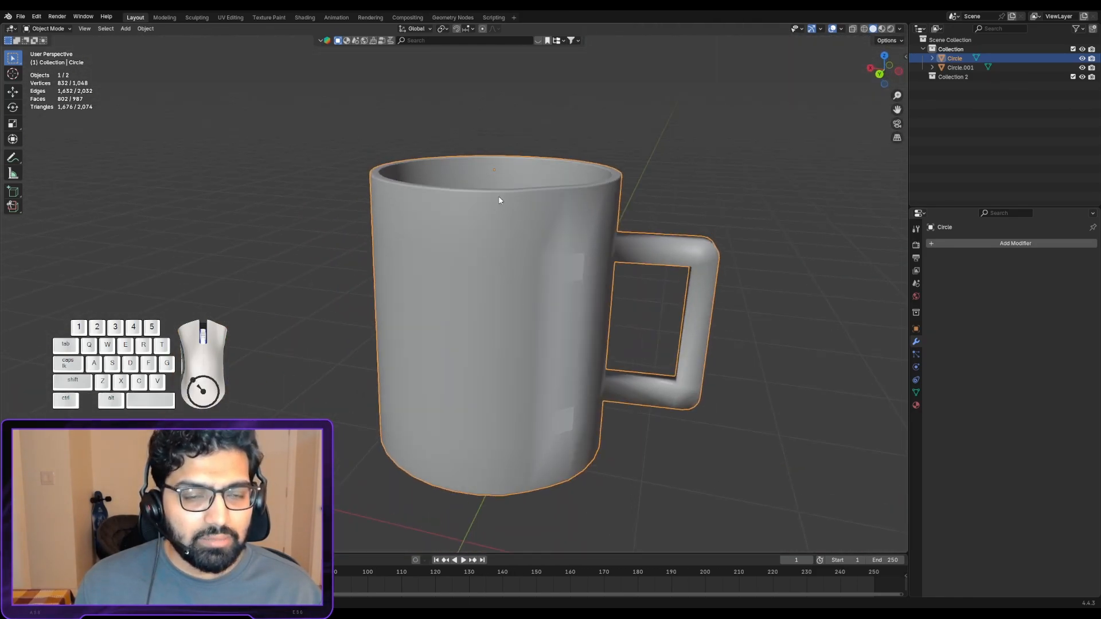
middle_drag(537, 283, 530, 264)
middle_drag(575, 294, 521, 292)
scroll(665, 274, up, 3)
scroll(789, 263, down, 3)
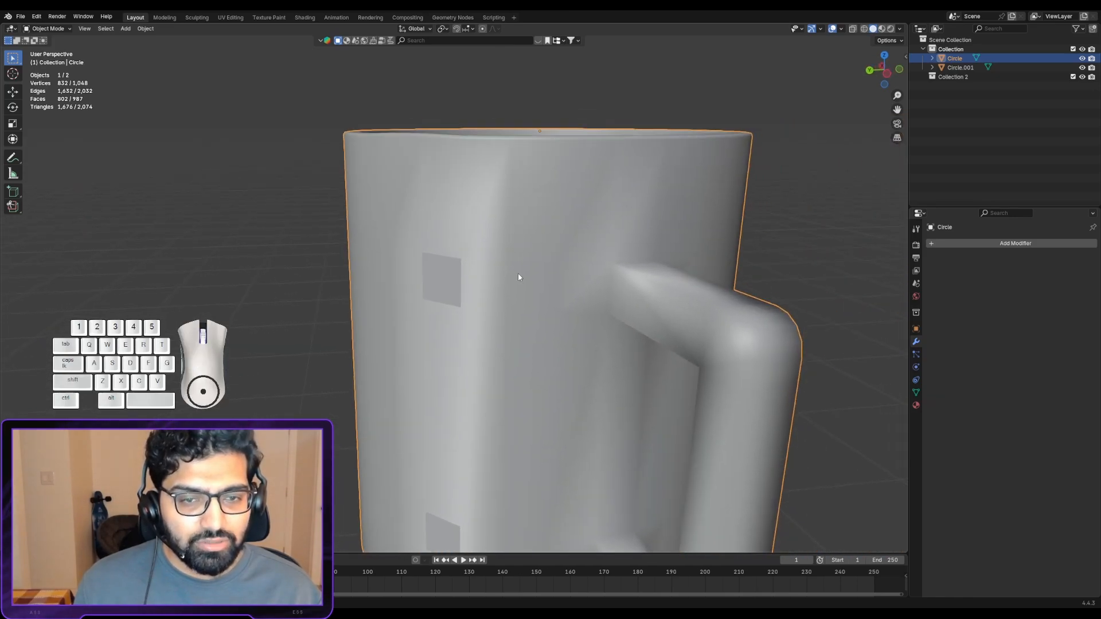
scroll(516, 278, up, 3)
scroll(686, 283, up, 3)
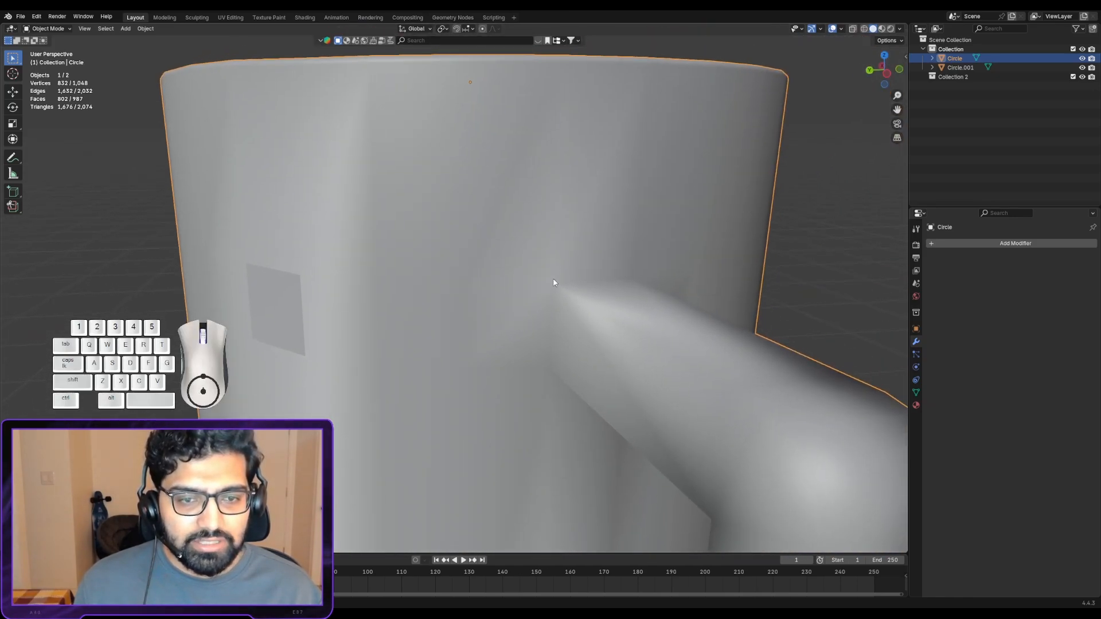
middle_drag(569, 312, 514, 354)
middle_drag(492, 244, 489, 253)
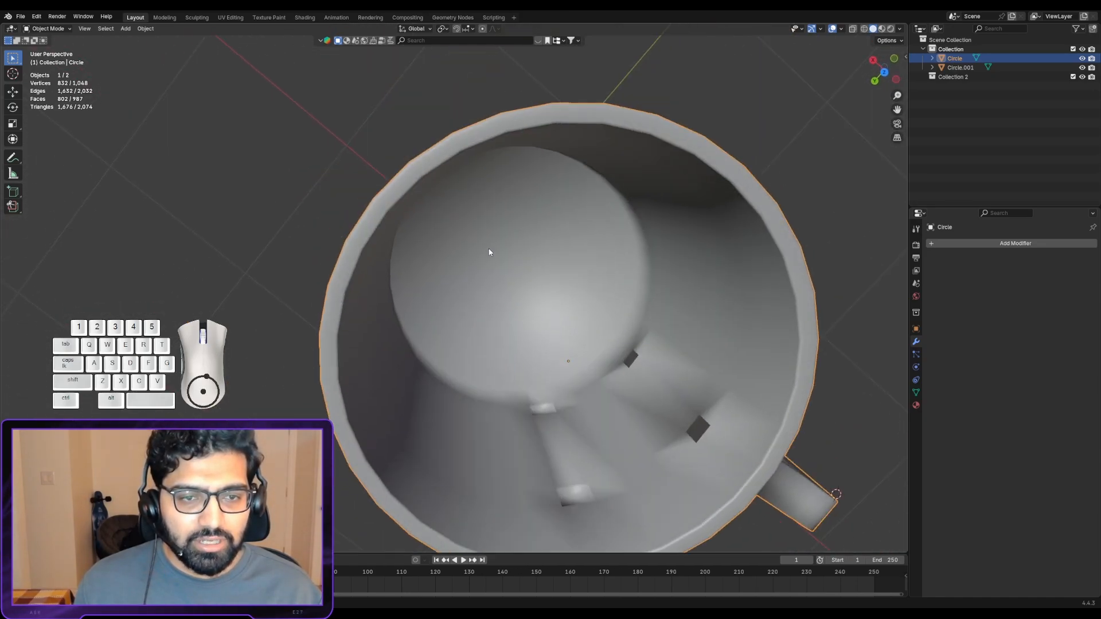
- Apply Shade Auto Smooth to the mug object
middle_drag(616, 305, 610, 184)
middle_drag(588, 228, 530, 251)
key(w)
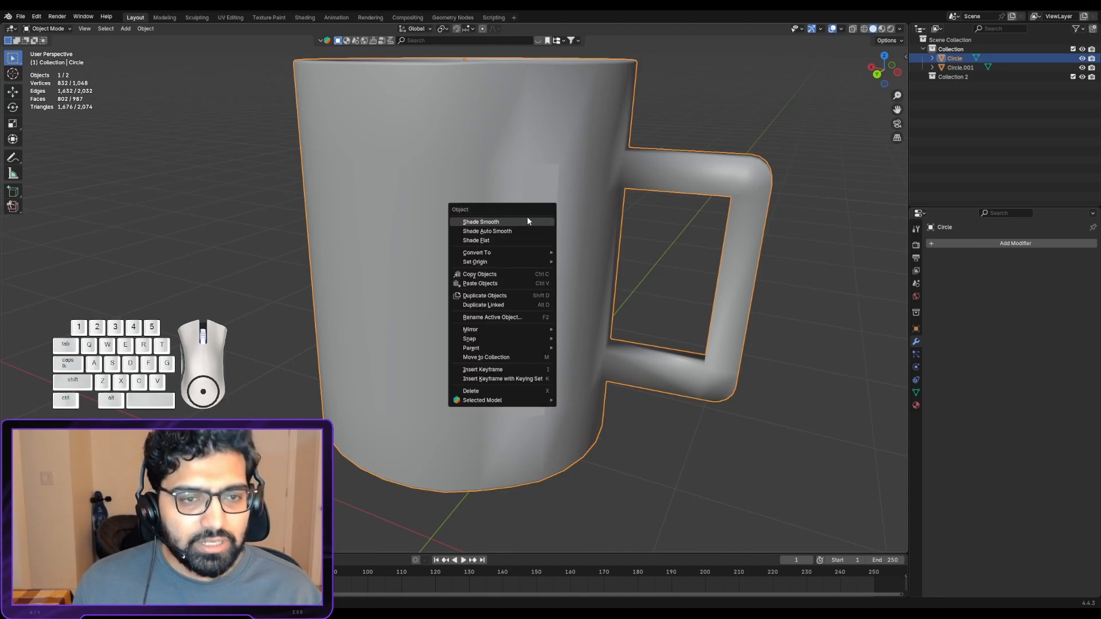
click(522, 231)
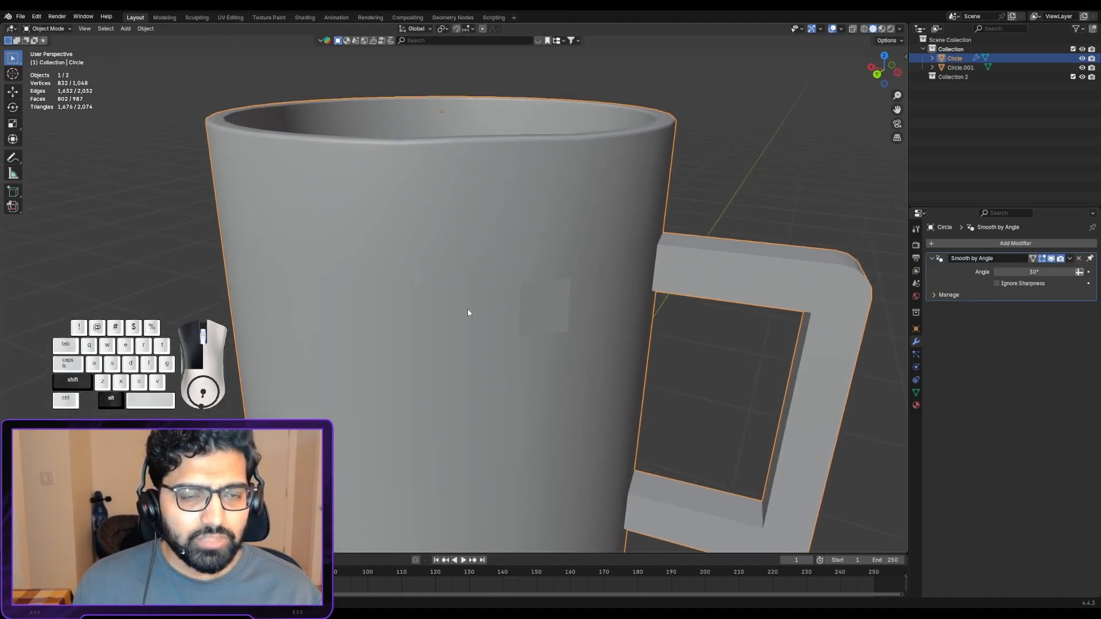
- Examine the auto-smoothed shading on the rim, outer wall, handle joints, base and inside of the mug
middle_drag(481, 196, 687, 199)
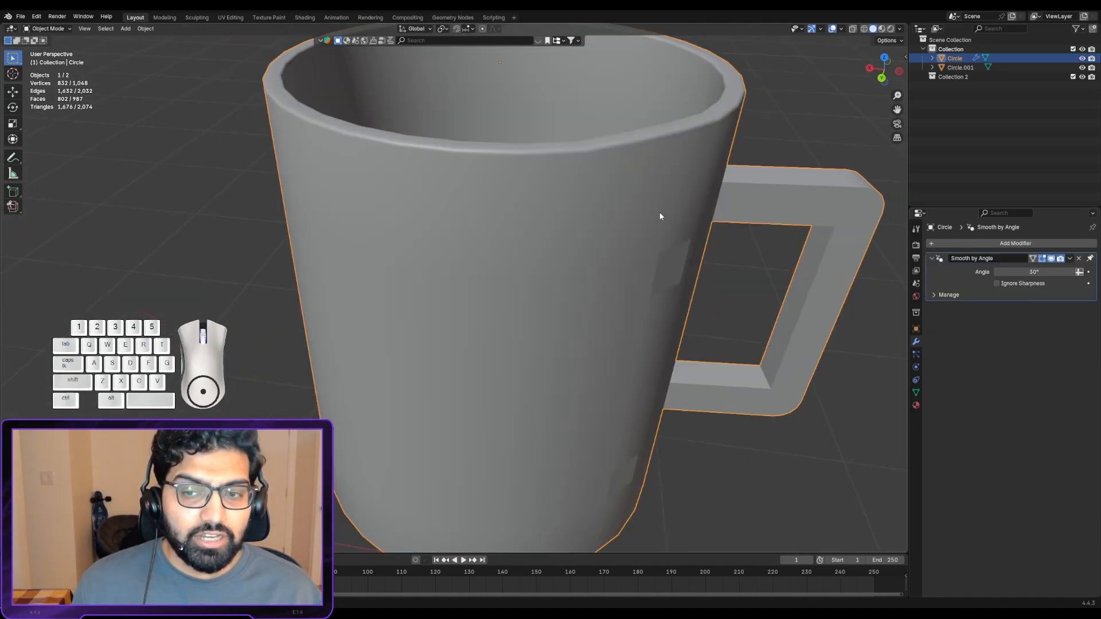
scroll(660, 216, up, 2)
scroll(635, 198, down, 3)
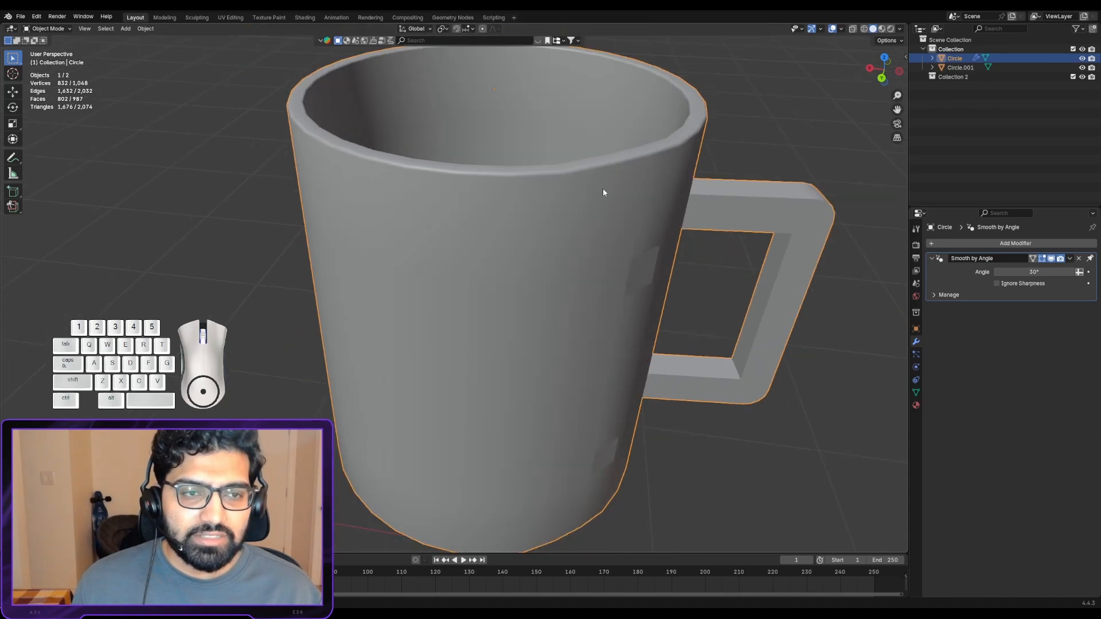
middle_drag(676, 209, 516, 176)
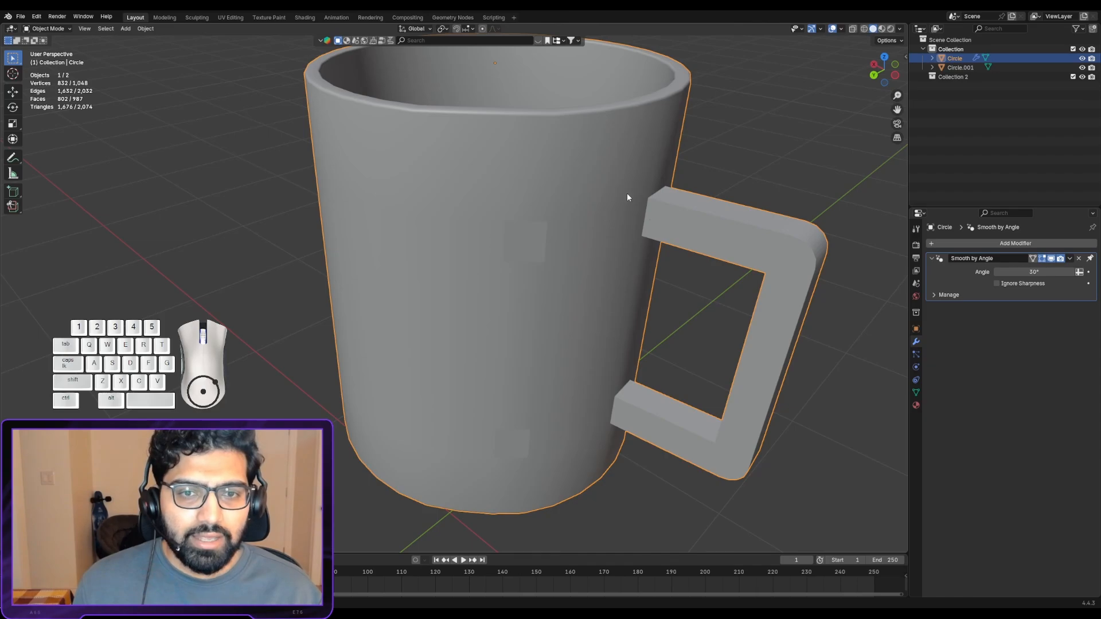
scroll(628, 199, up, 3)
alt+shift+drag(667, 153, 469, 231)
scroll(469, 232, up, 4)
alt+shift+drag(518, 174, 455, 219)
scroll(449, 222, down, 6)
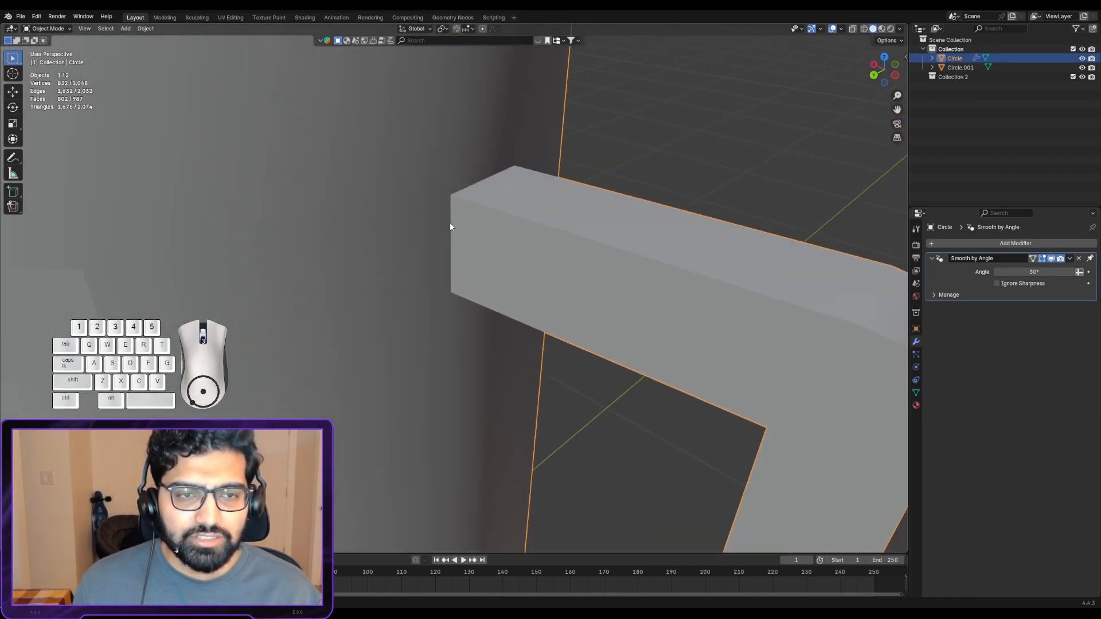
alt+shift+drag(387, 250, 596, 248)
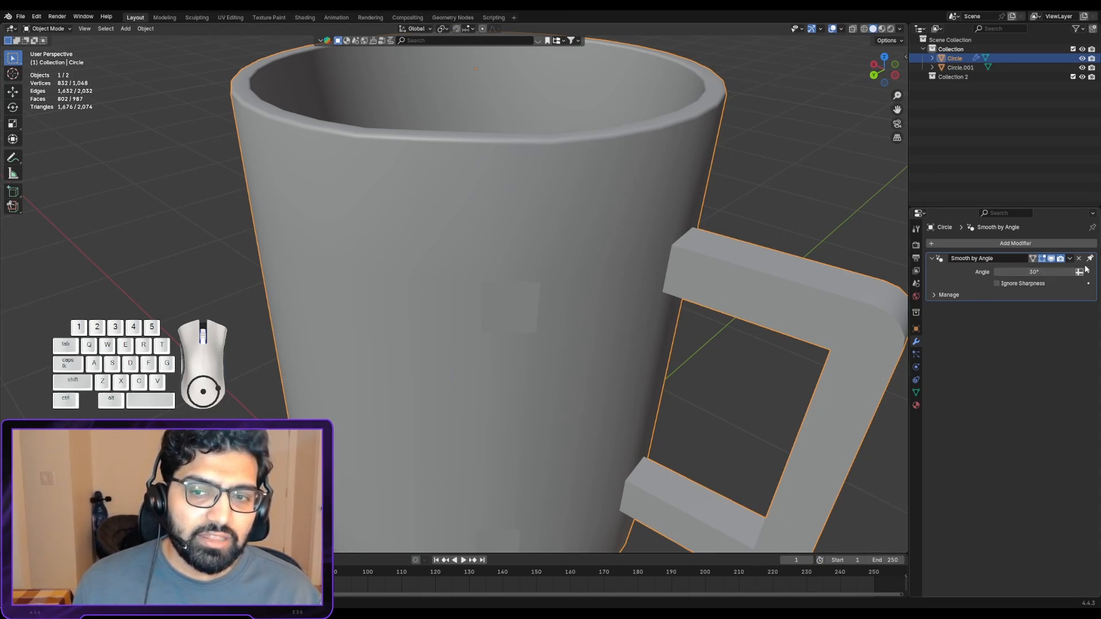
scroll(706, 229, up, 1)
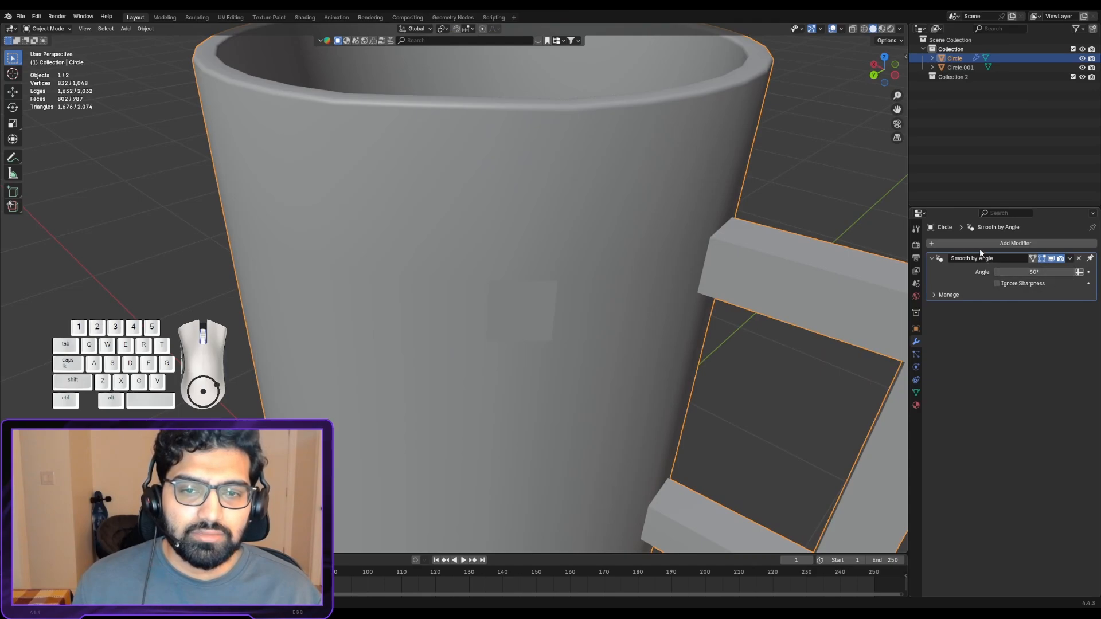
alt+shift+drag(625, 164, 637, 235)
alt+shift+drag(637, 235, 456, 167)
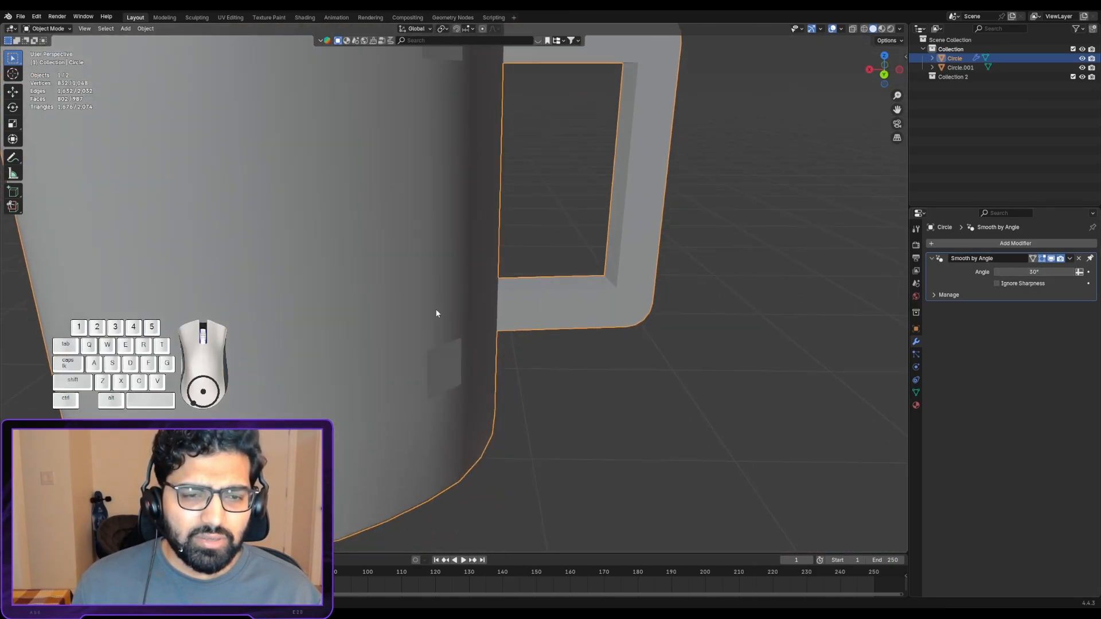
alt+drag(414, 218, 447, 292)
alt+shift+drag(295, 196, 704, 255)
scroll(611, 339, down, 6)
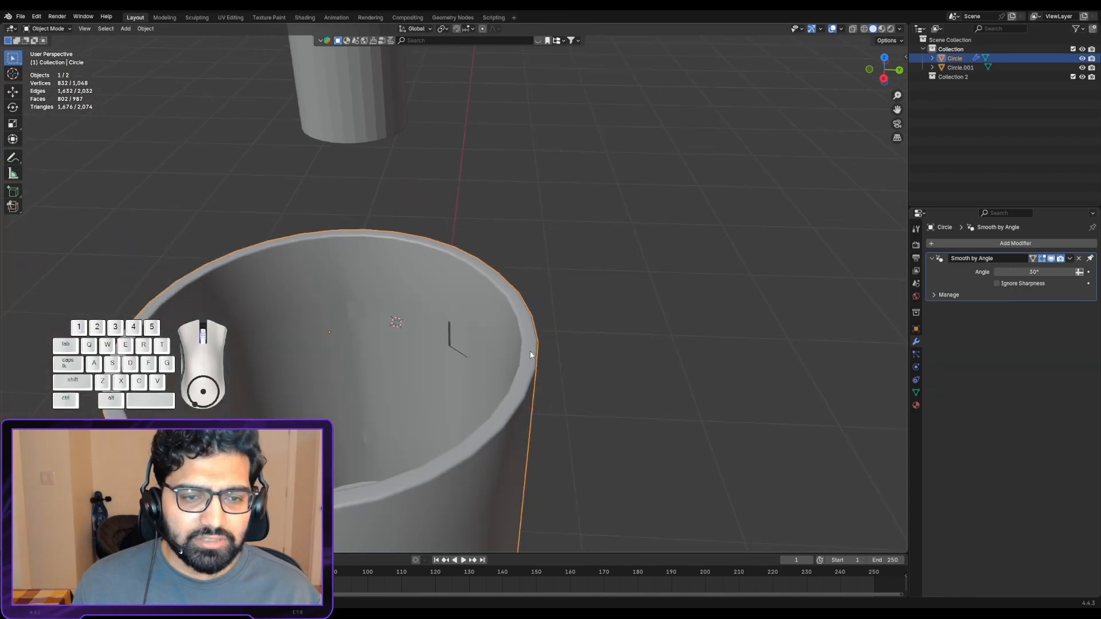
alt+shift+drag(456, 344, 752, 209)
scroll(507, 317, down, 4)
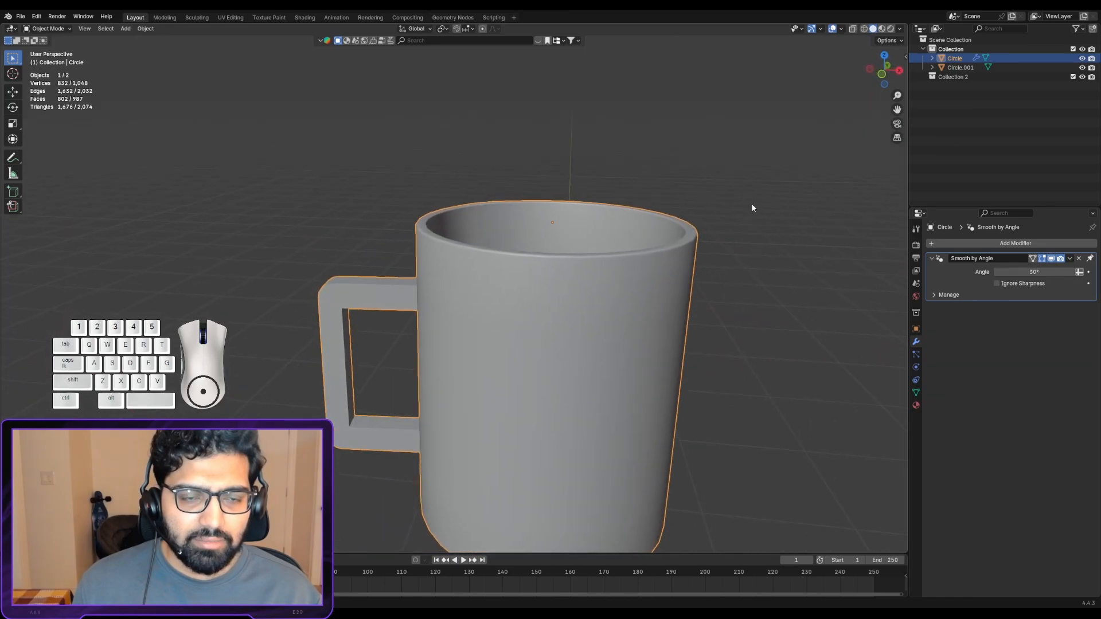
- Review the overall shape and shading of the whole mug from several sides at a distance
scroll(692, 254, down, 3)
scroll(604, 235, up, 3)
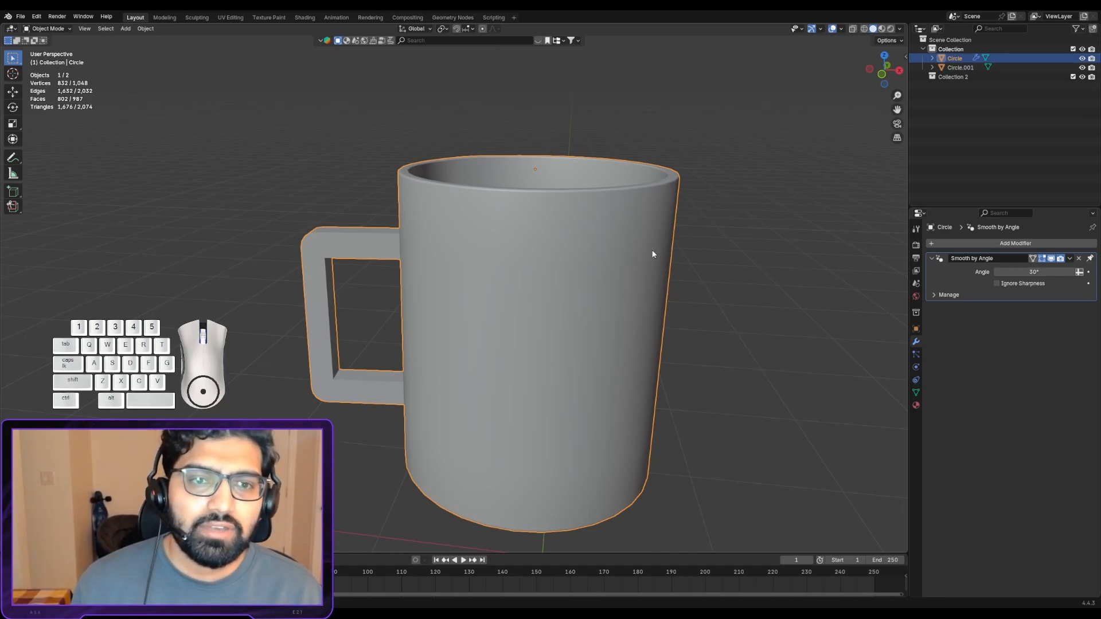
scroll(654, 254, down, 3)
alt+drag(637, 253, 459, 275)
alt+shift+drag(458, 275, 552, 286)
alt+shift+drag(822, 282, 554, 261)
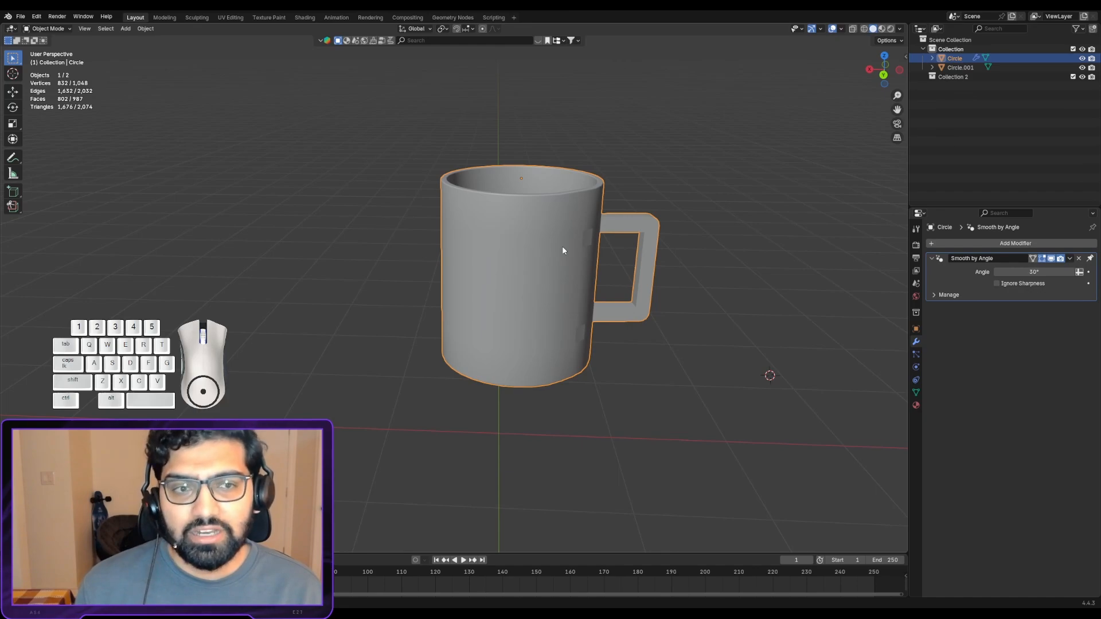
middle_drag(532, 248, 649, 284)
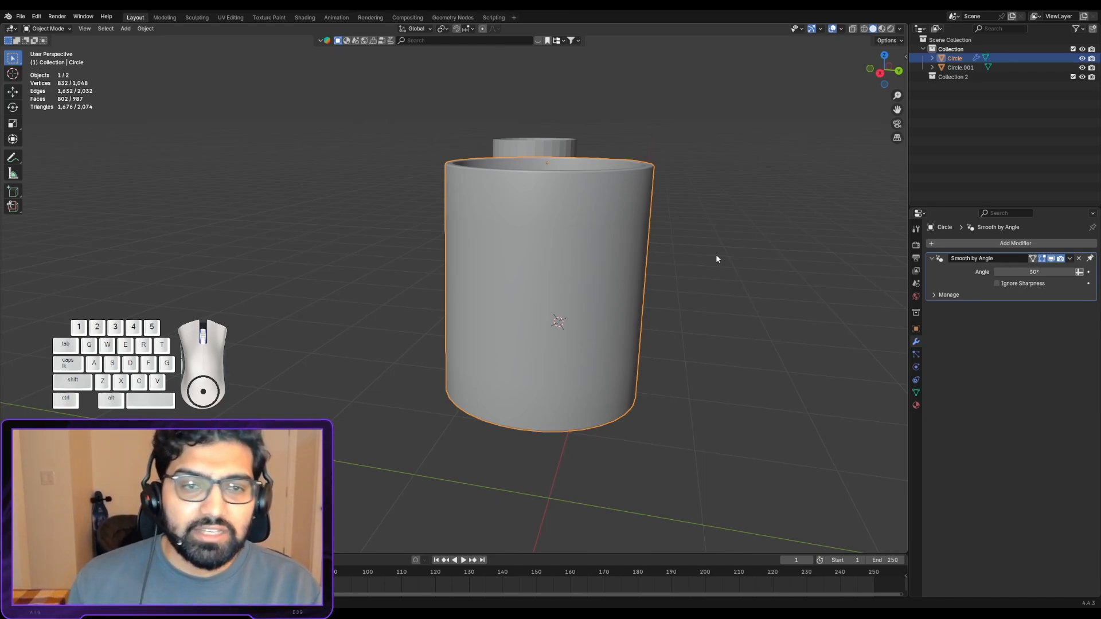
middle_drag(745, 256, 556, 282)
scroll(555, 279, down, 1)
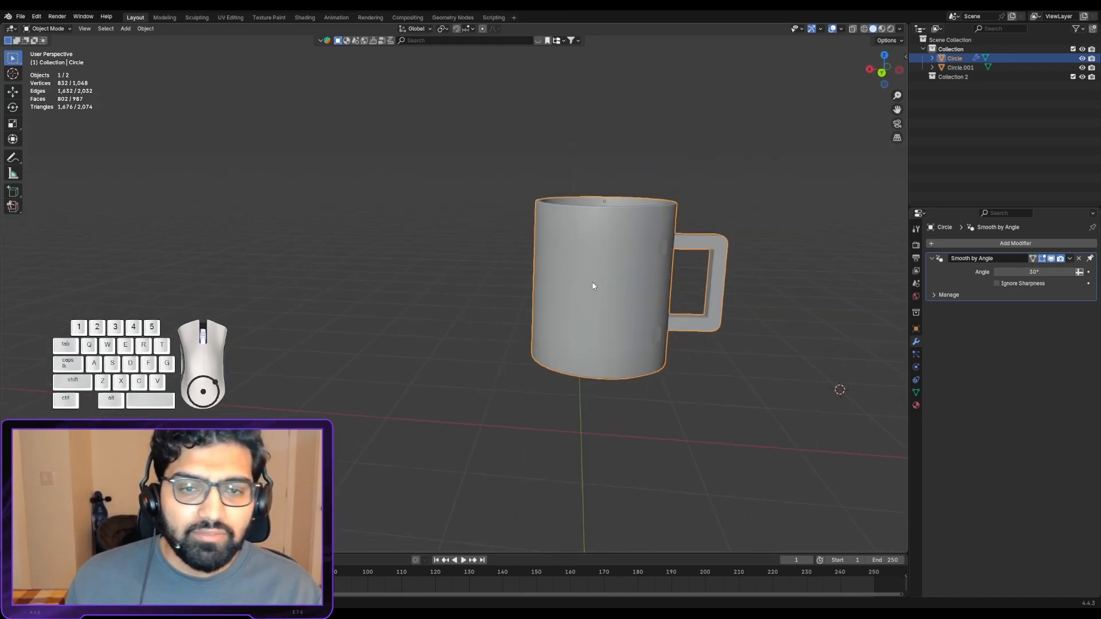
alt+shift+drag(627, 282, 556, 279)
middle_drag(547, 277, 536, 318)
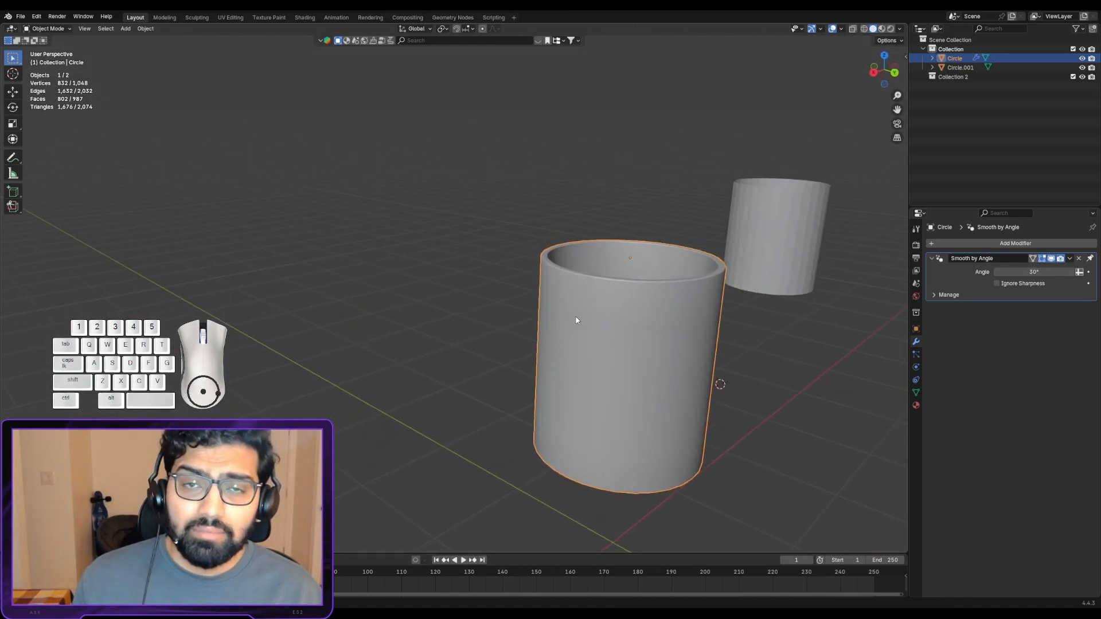
alt+shift+drag(657, 301, 577, 278)
middle_drag(570, 277, 663, 304)
alt+shift+drag(657, 296, 596, 259)
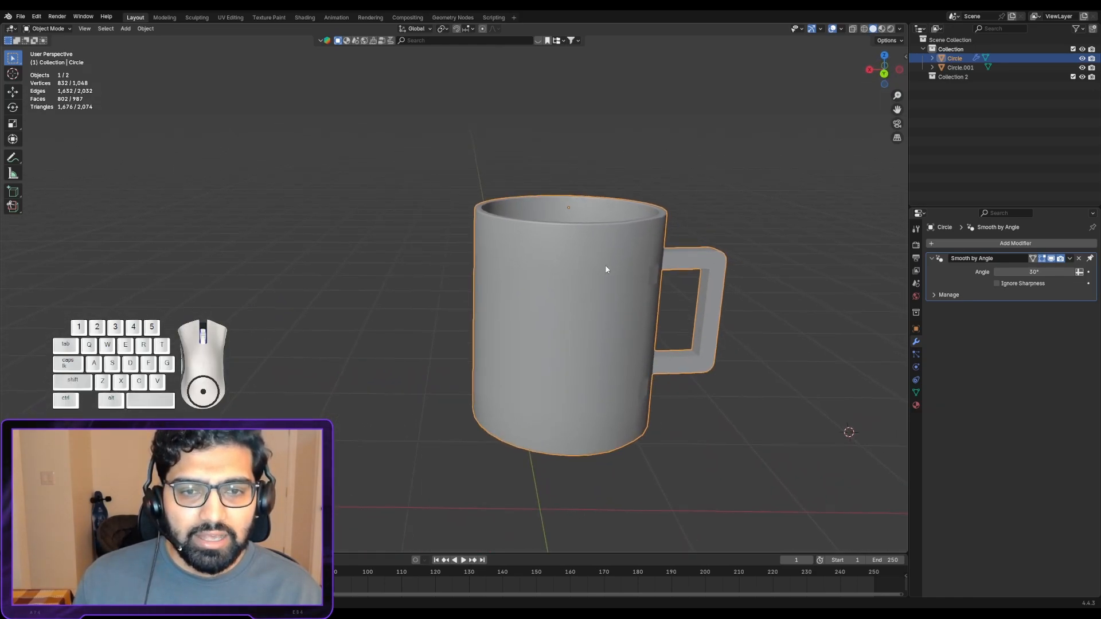
scroll(606, 269, up, 1)
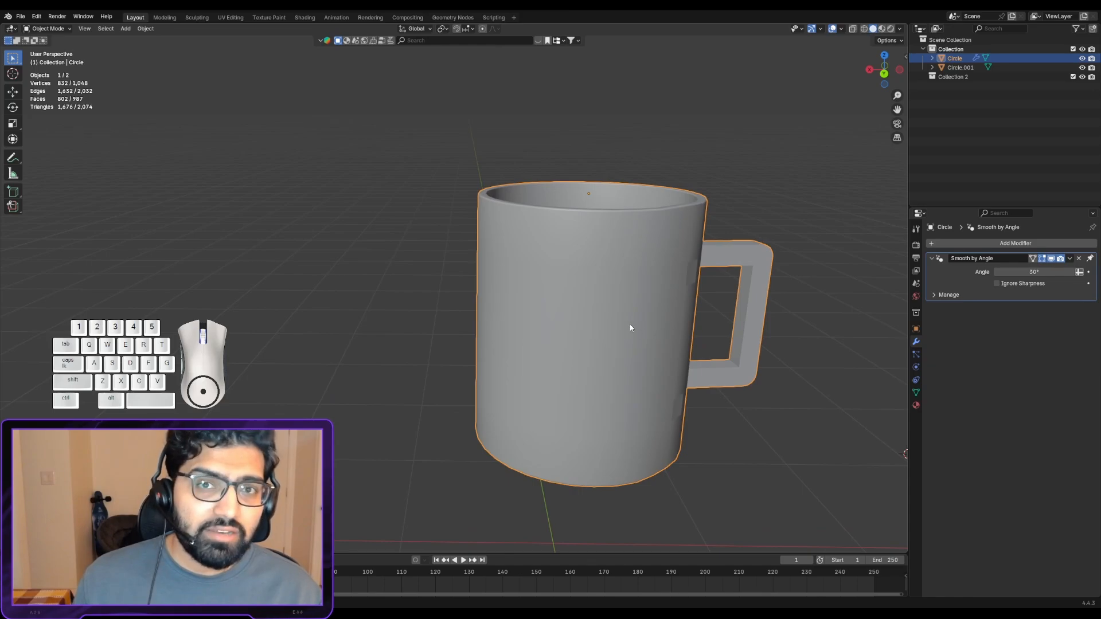
middle_drag(541, 274, 445, 296)
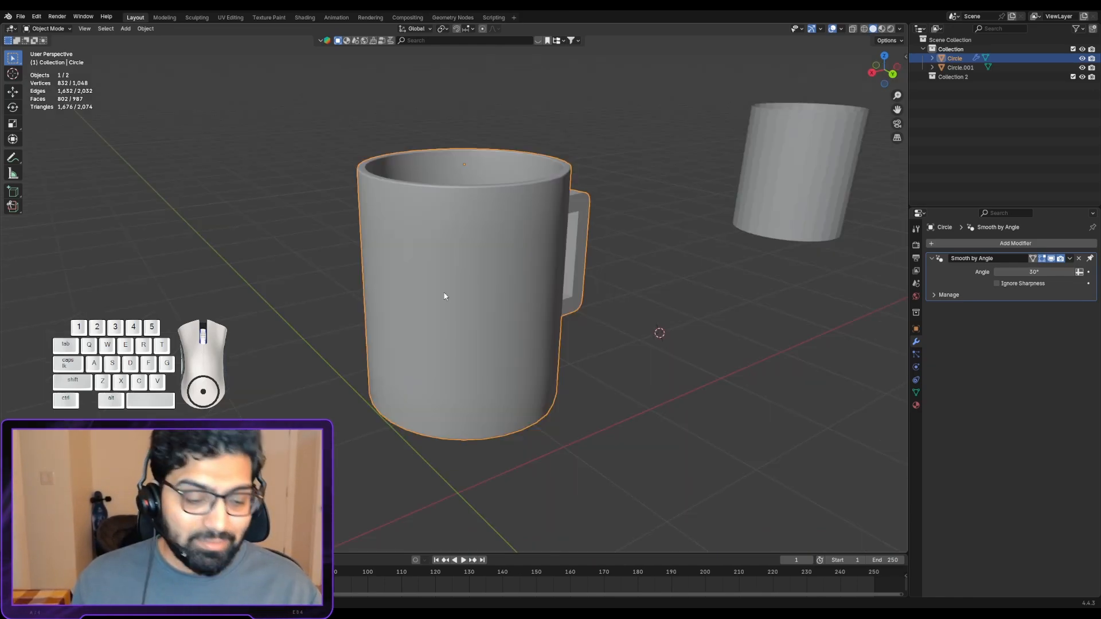
scroll(451, 224, down, 1)
scroll(452, 231, down, 3)
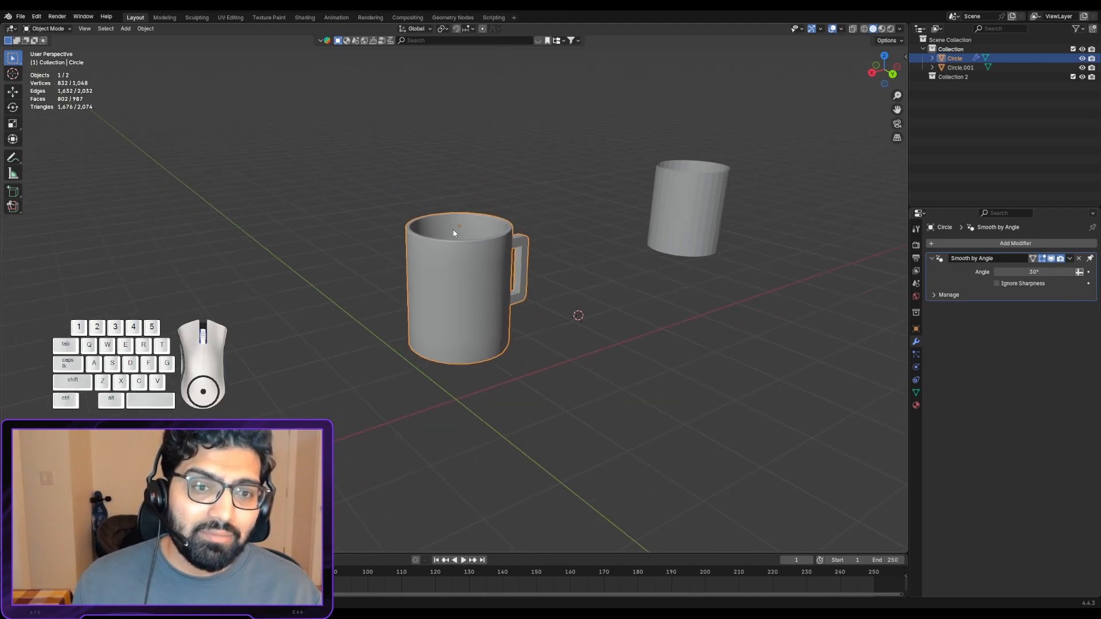
- Open the scene containing the house and bottle, discarding the unsaved changes to the mug file
click(21, 17)
click(32, 38)
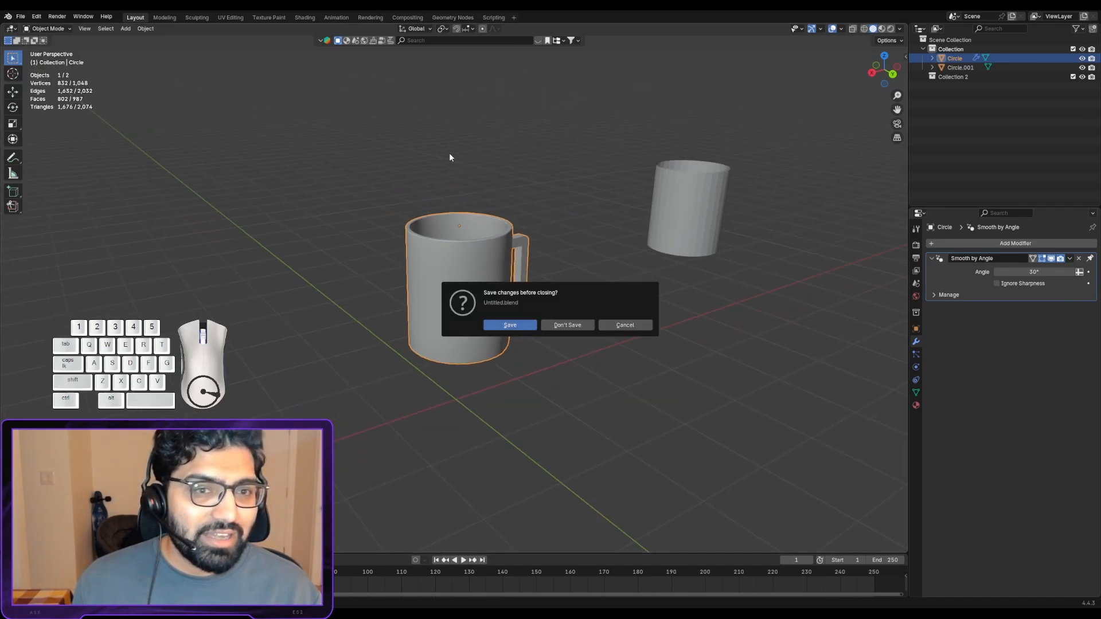
click(584, 325)
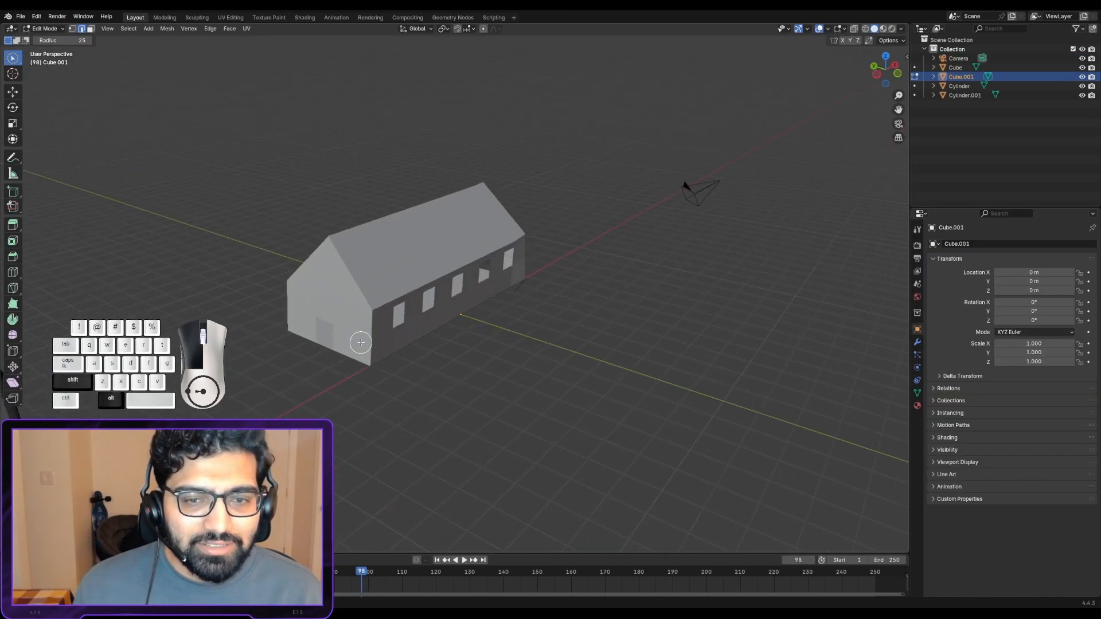
- Examine the bottle's rounded edges and the bevel mesh where they meet at the upper corners
scroll(365, 332, up, 3)
middle_drag(353, 323, 453, 307)
shift+middle_drag(246, 307, 547, 351)
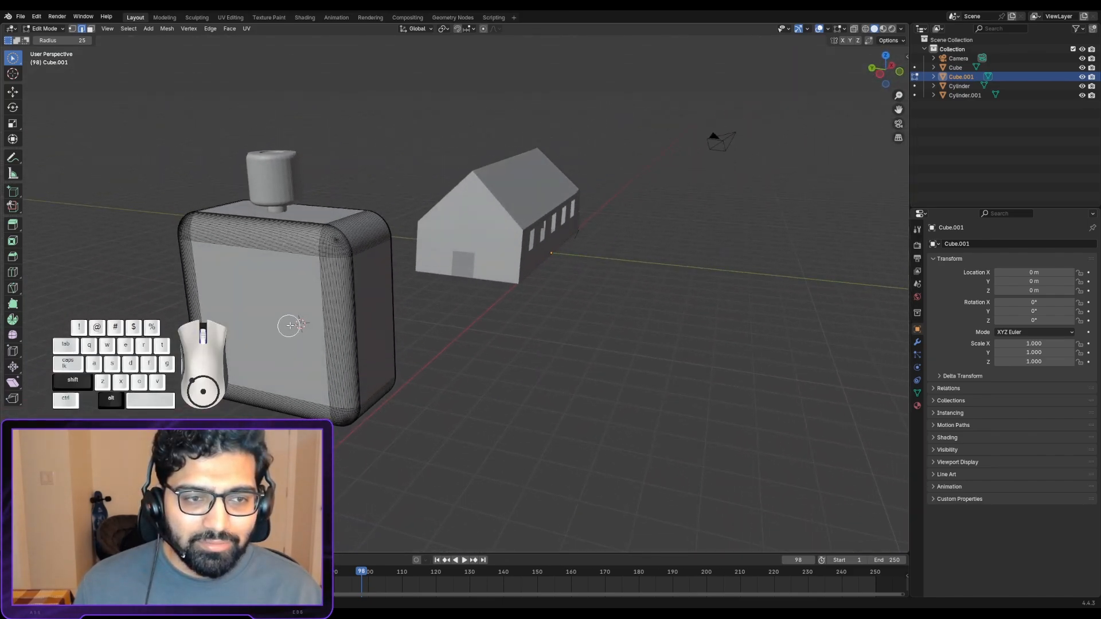
shift+middle_drag(289, 326, 542, 263)
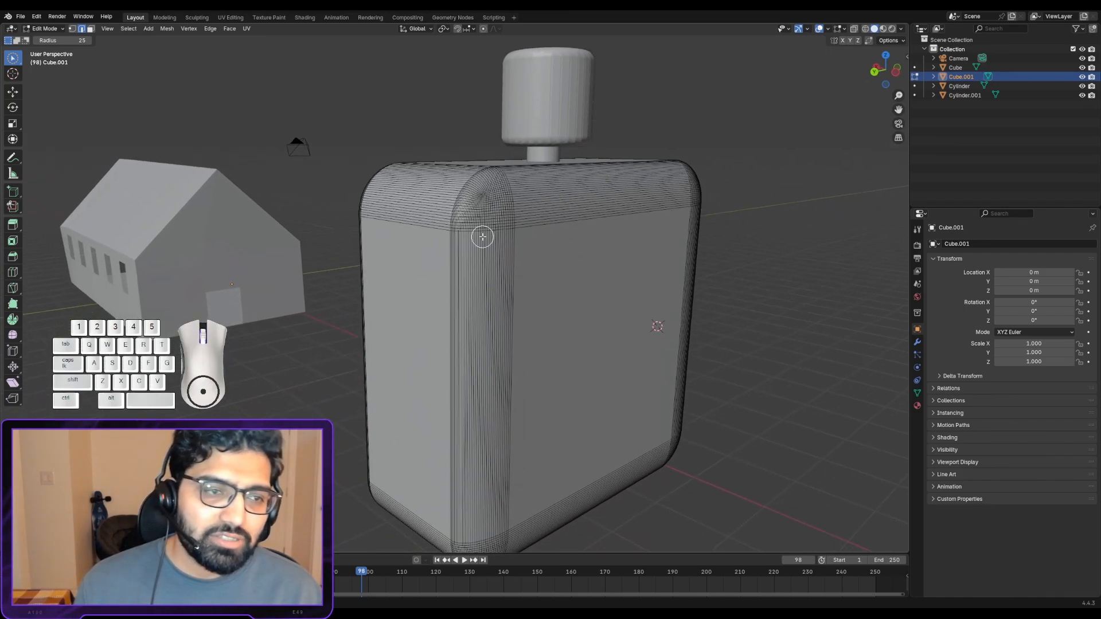
scroll(484, 235, down, 1)
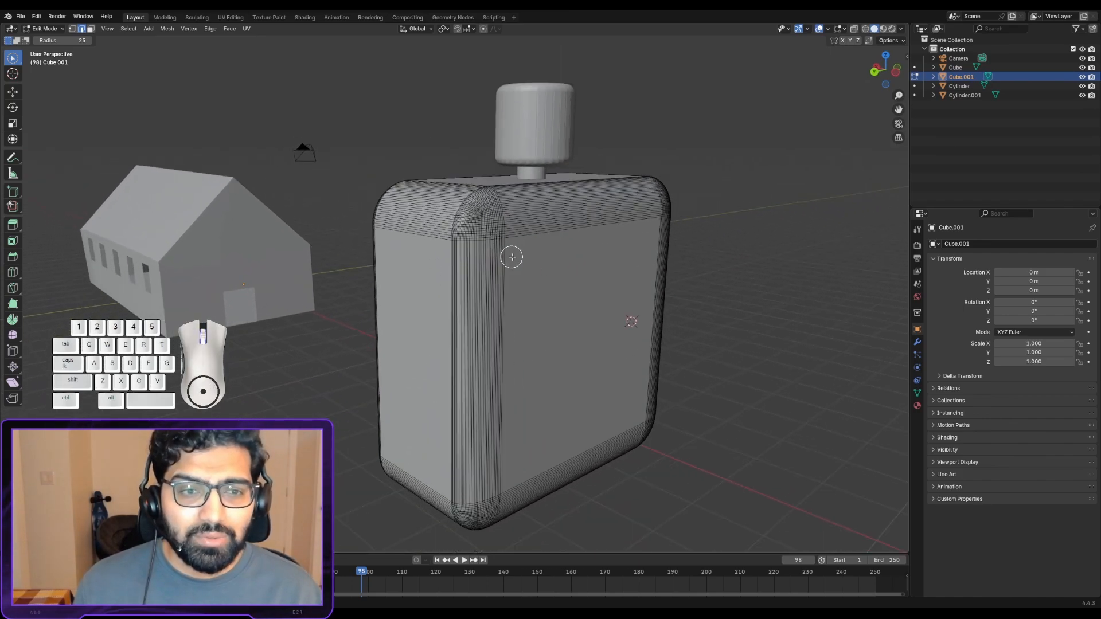
middle_drag(512, 257, 617, 282)
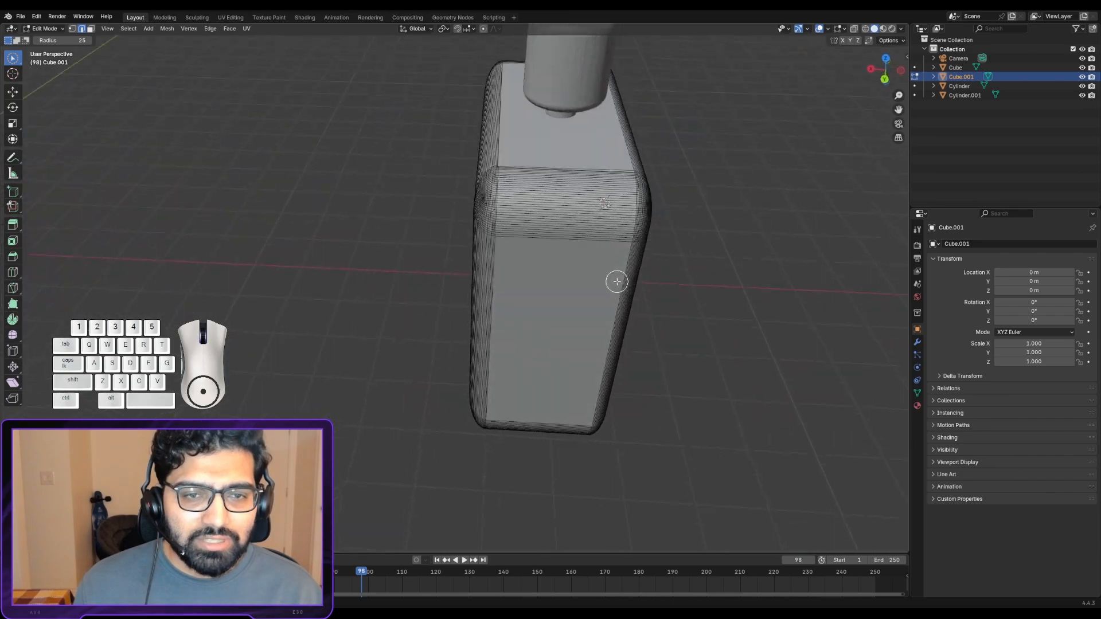
scroll(612, 255, up, 3)
shift+middle_drag(568, 244, 713, 346)
scroll(596, 370, up, 4)
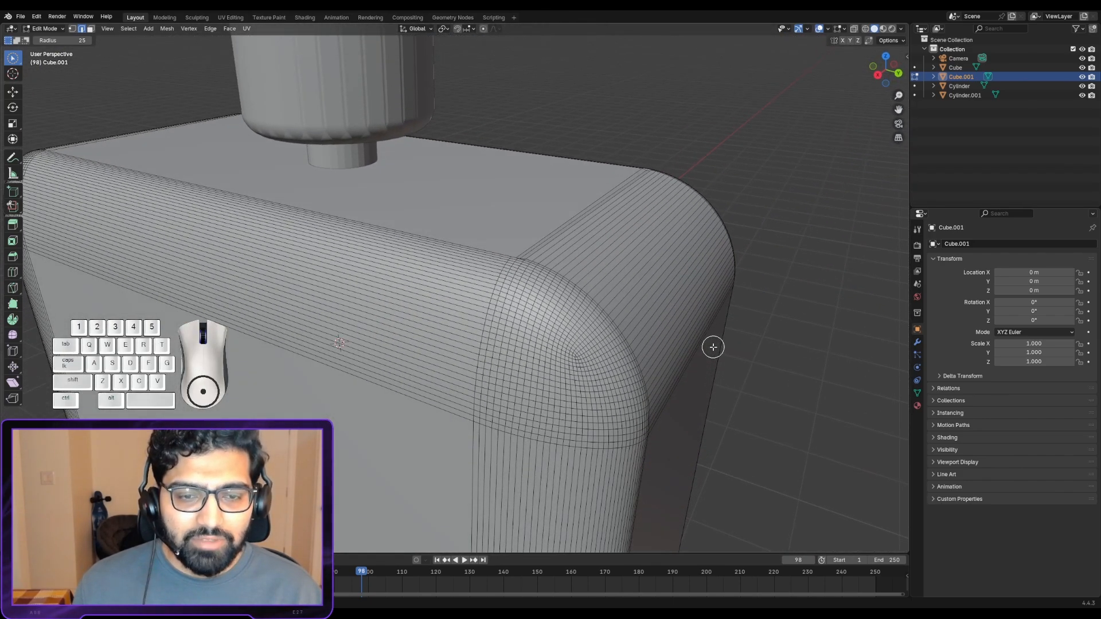
scroll(678, 343, down, 4)
scroll(665, 341, up, 4)
scroll(661, 340, up, 1)
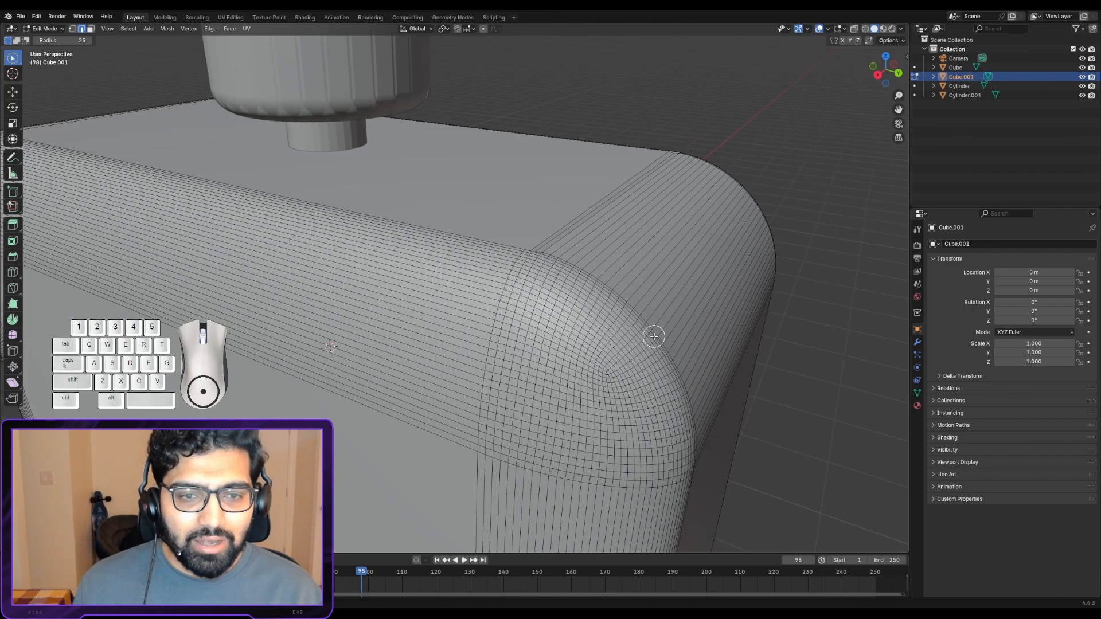
alt+drag(653, 332, 570, 324)
scroll(570, 325, down, 3)
alt+scroll(617, 331, down, 3)
alt+shift+drag(756, 357, 435, 308)
alt+drag(435, 308, 367, 287)
alt+shift+drag(503, 309, 459, 237)
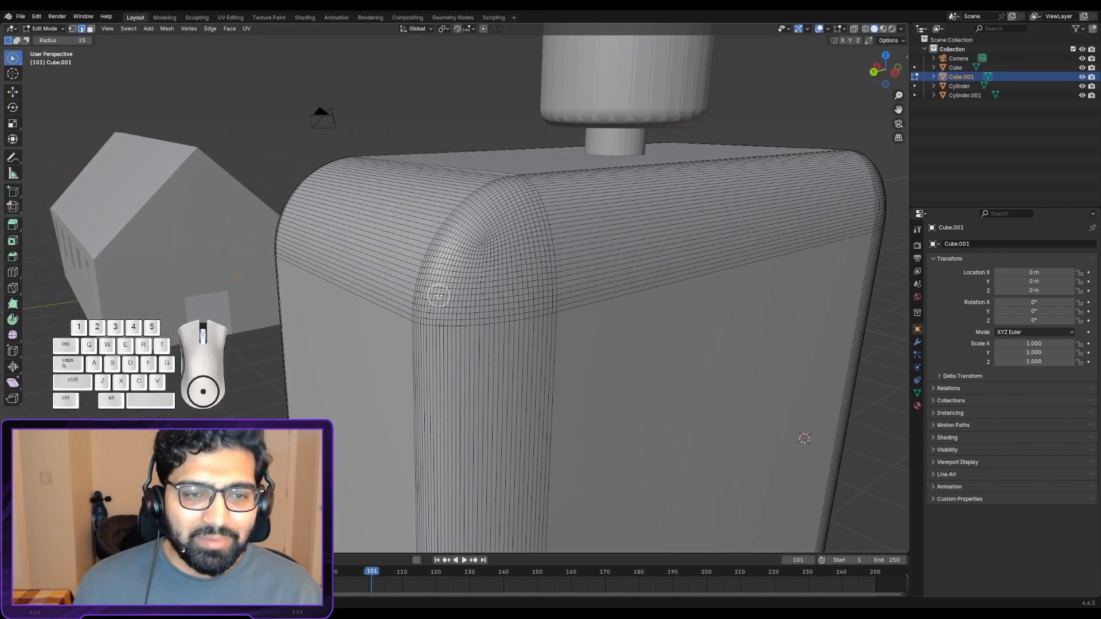
scroll(438, 296, down, 2)
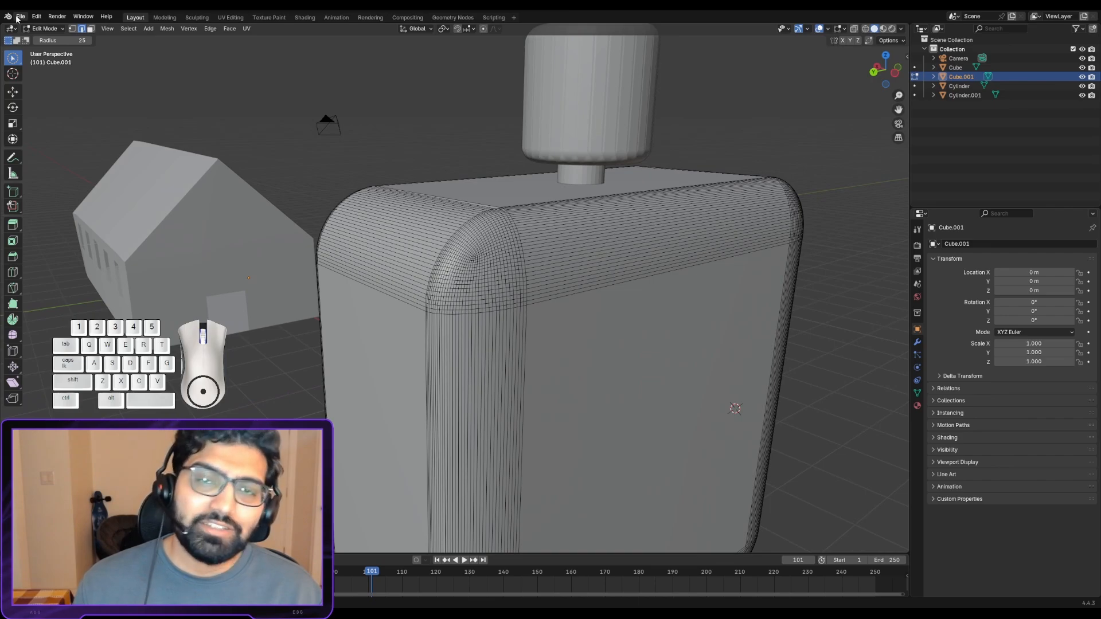